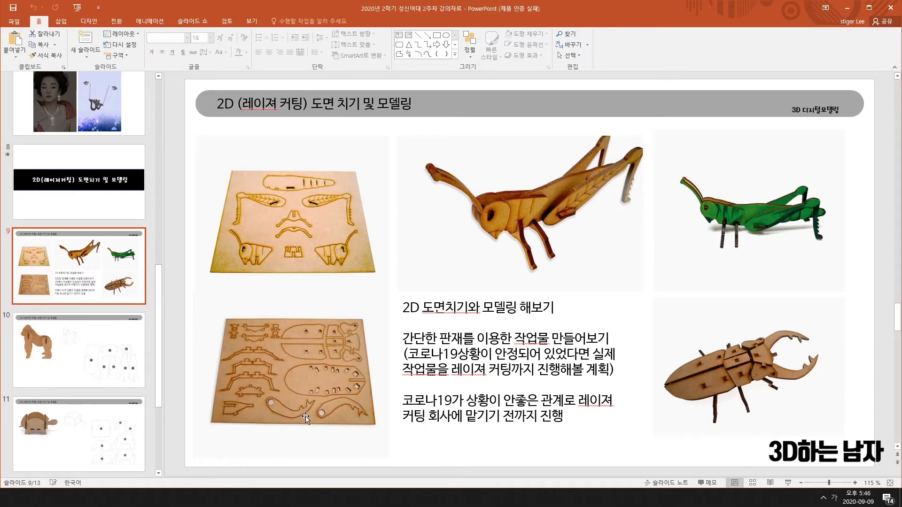
Flip between the gorilla blueprint, assignment and turtle blueprint slides, ending on the turtle slide.
left_click(38, 334)
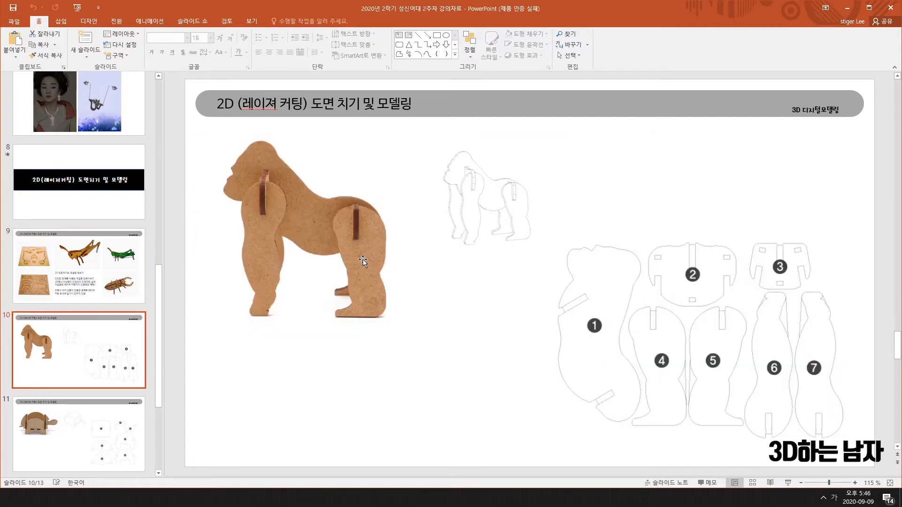
left_click(68, 439)
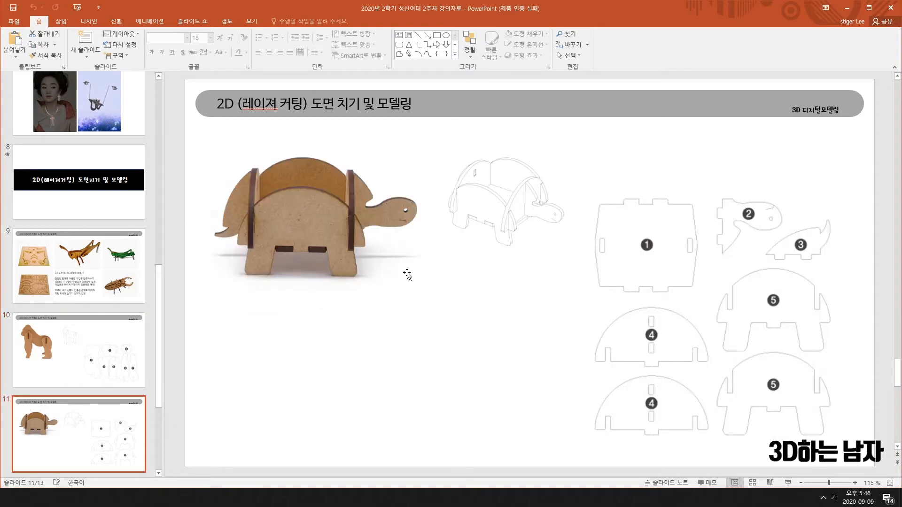
scroll(134, 339, "down", 2)
scroll(133, 339, "down", 1)
left_click(79, 219)
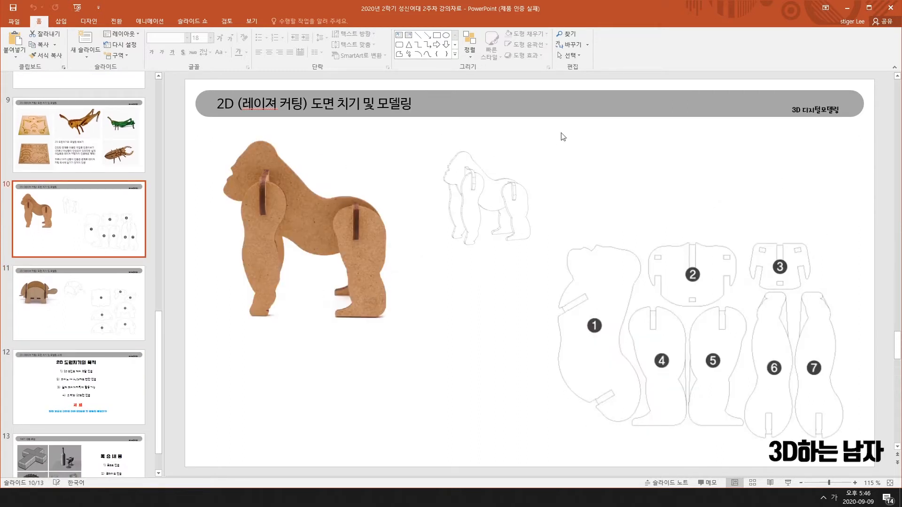
left_click(82, 393)
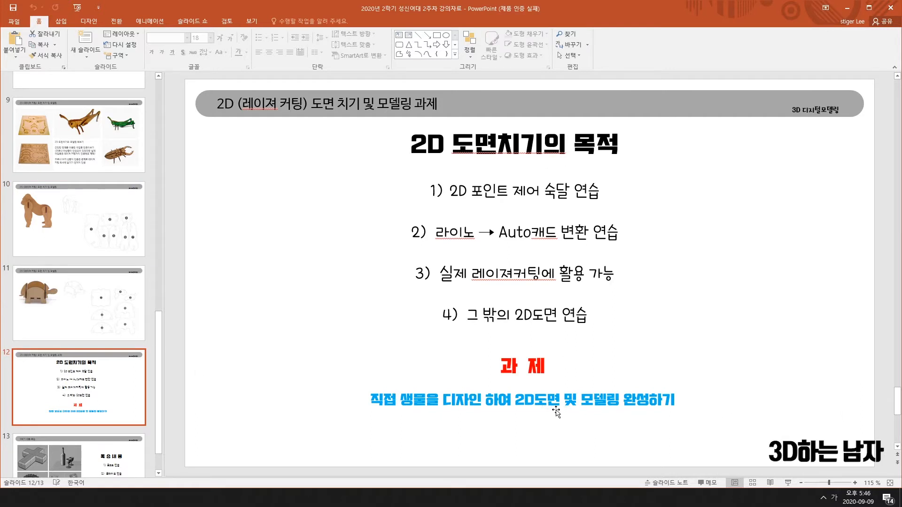
left_click(85, 220)
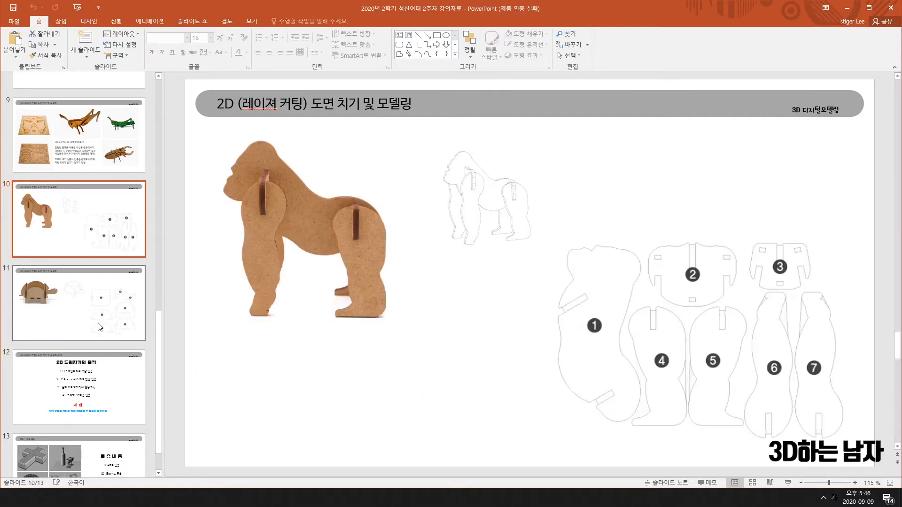
left_click(105, 400)
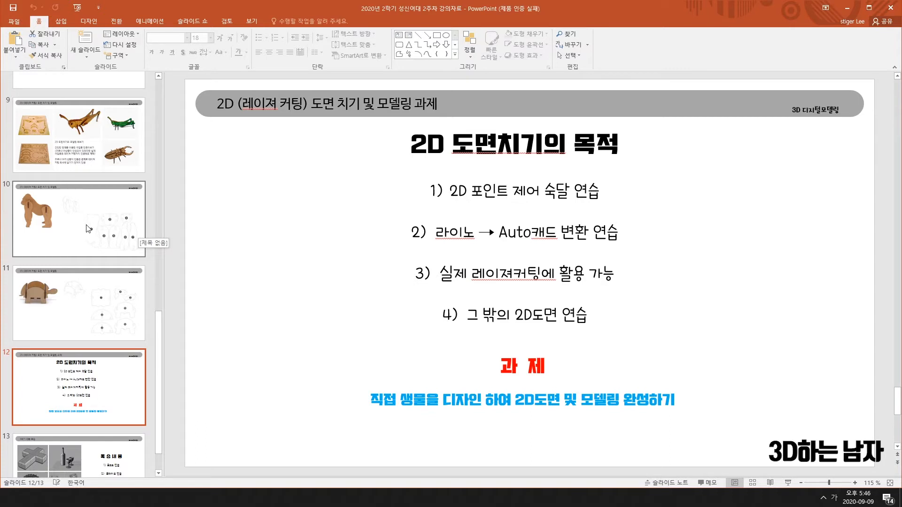
left_click(95, 306)
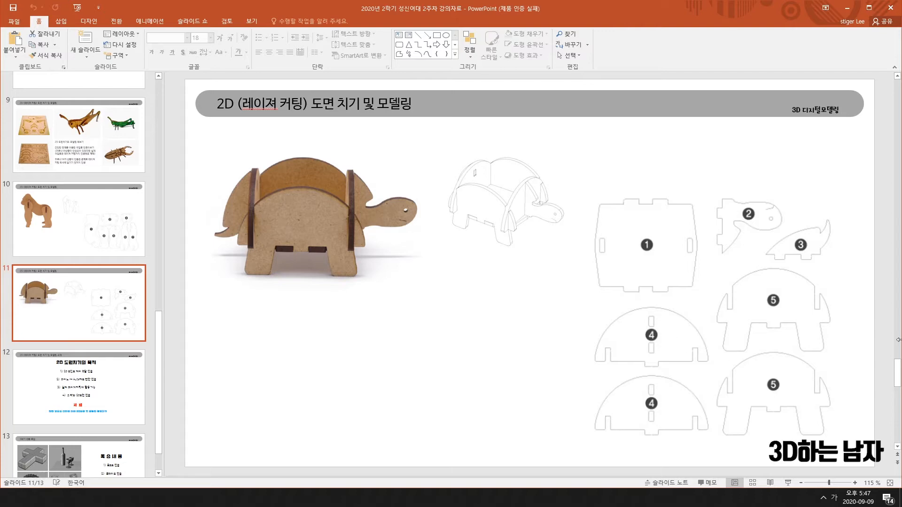
Search Naver for 'my cloud' without the extra 'wd', then open the My Cloud site.
key("alt+Tab")
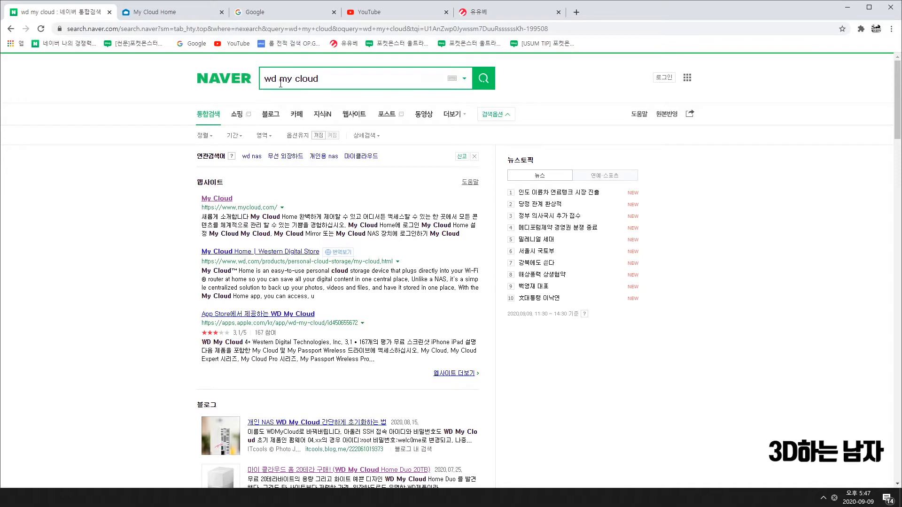
left_click_drag(280, 79, 203, 90)
key("BackSpace")
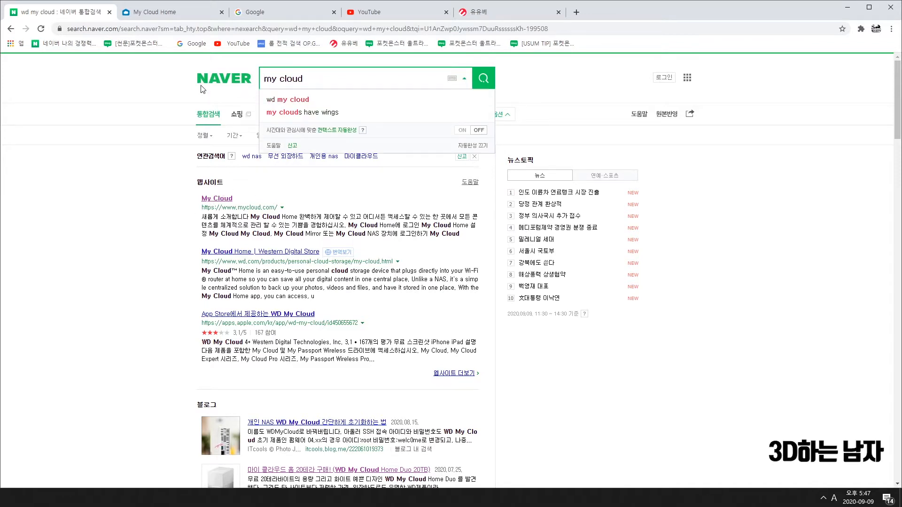
key("Return")
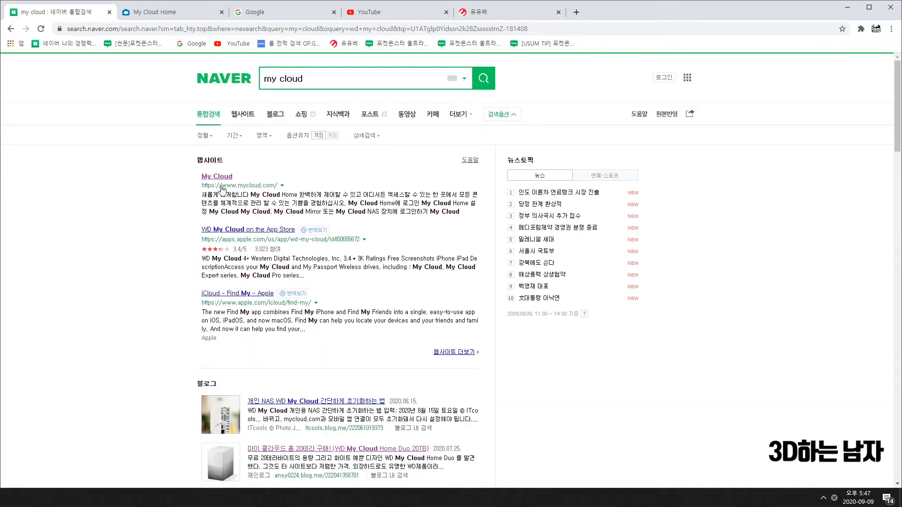
left_click(226, 182)
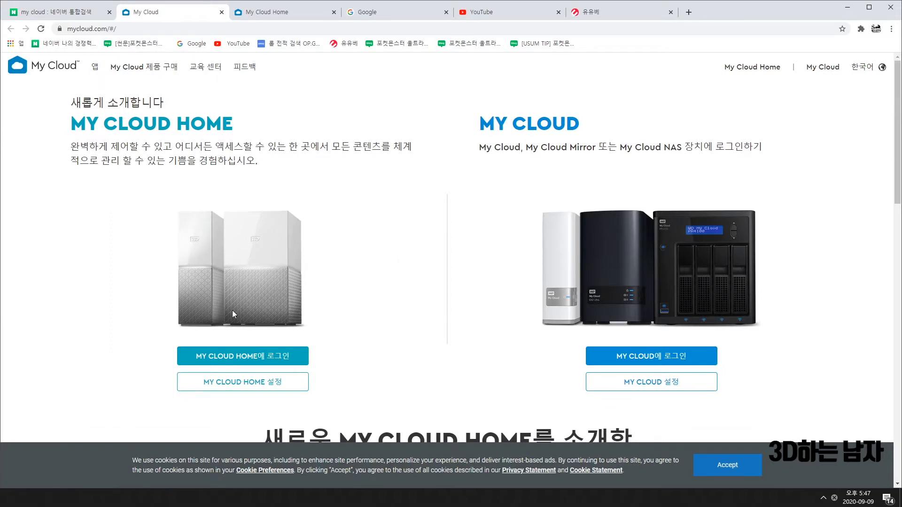
Log in to My Cloud Home, revealing the password to check it before continuing.
left_click(257, 358)
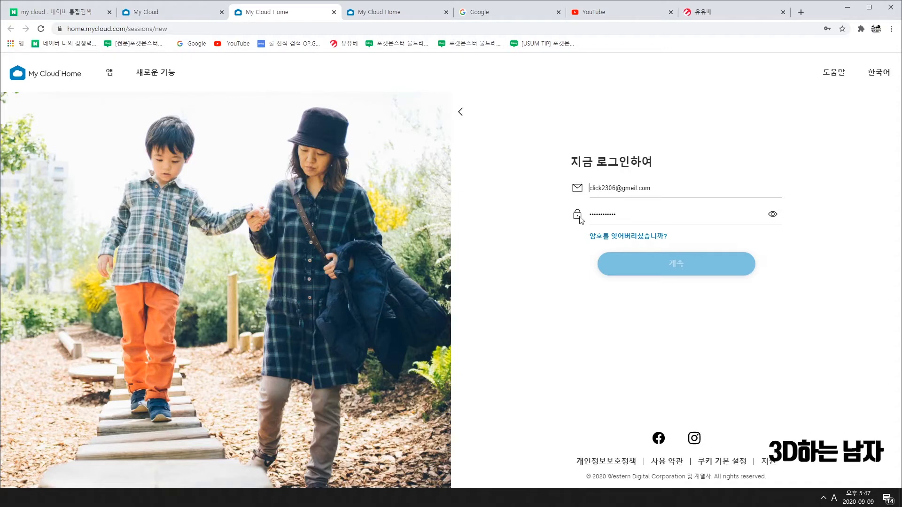
left_click(772, 214)
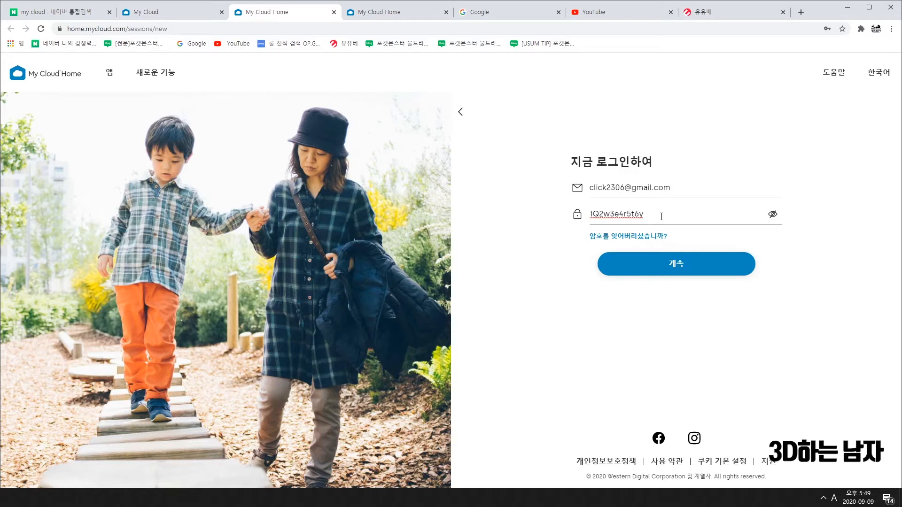
left_click(677, 269)
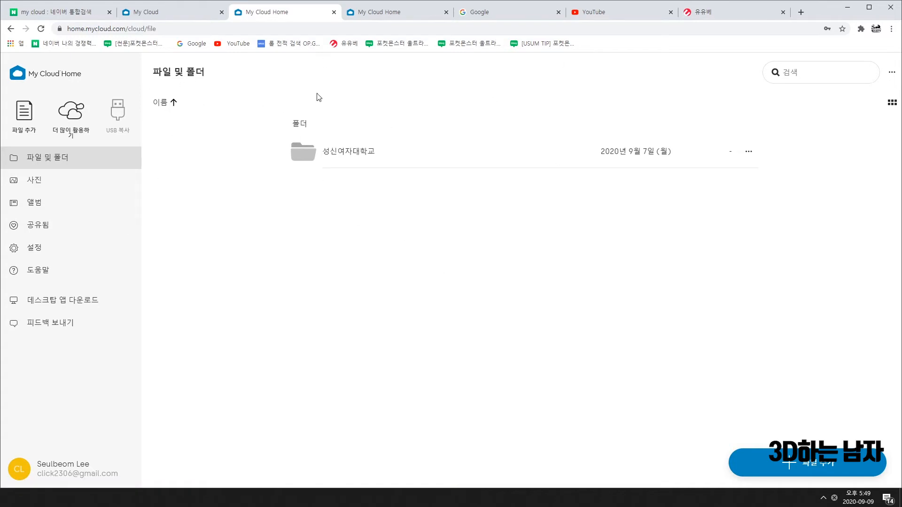
In 성신여자대학교 > 학생 폴더, create a new folder named with the student ID and name.
left_click(363, 153)
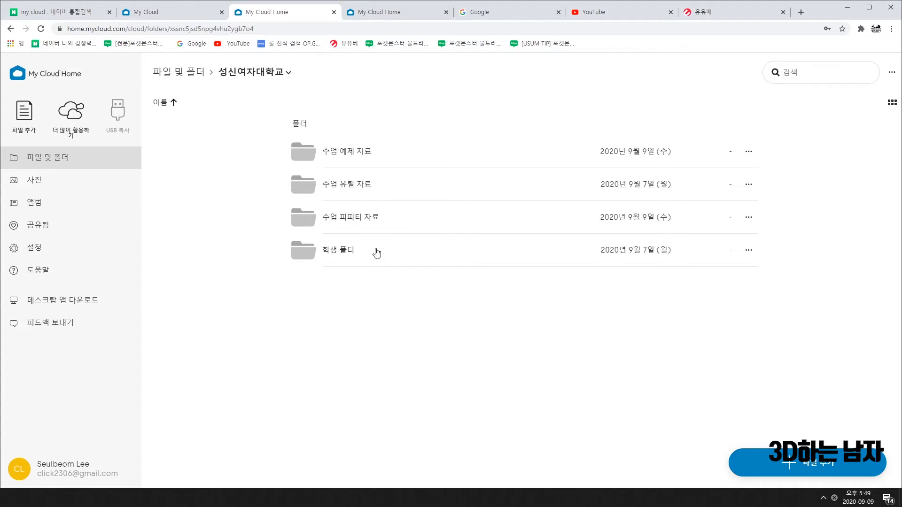
left_click(352, 256)
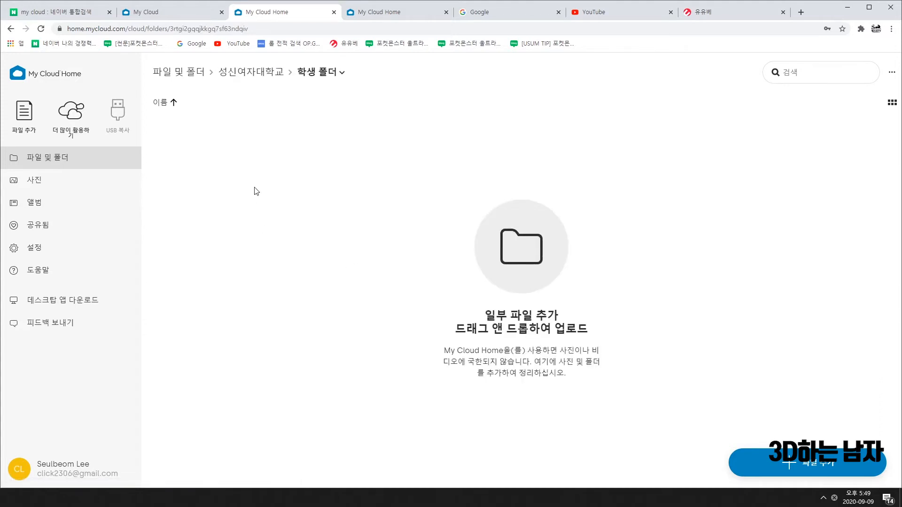
right_click(342, 162)
left_click(376, 174)
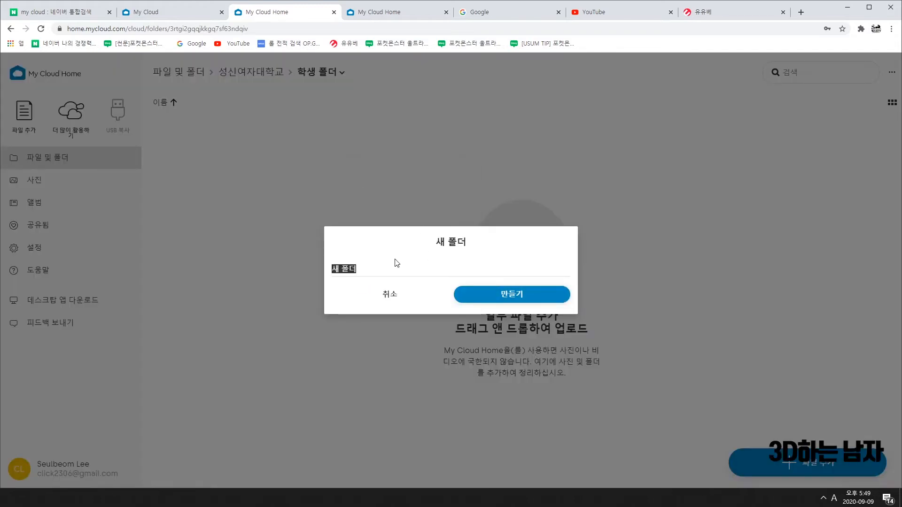
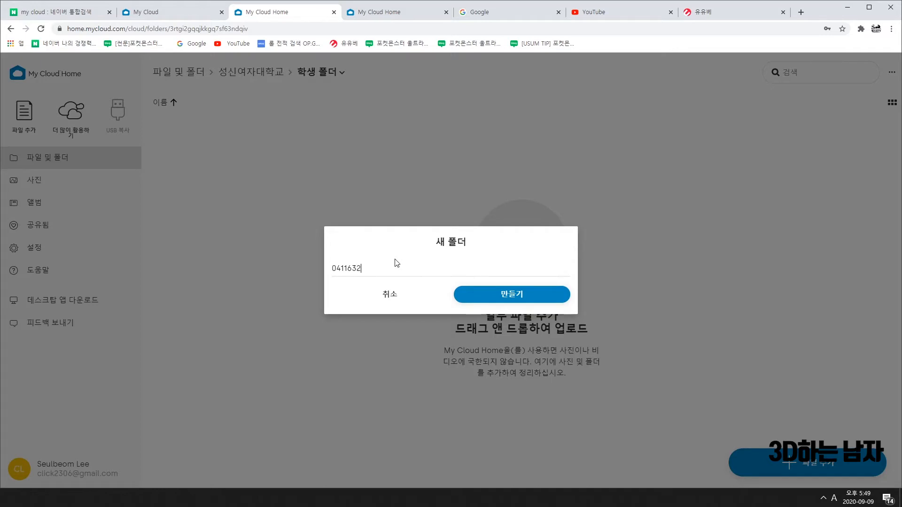
type("4 dl")
key("BackSpace")
key("BackSpace")
key("Hangul")
left_click(529, 295)
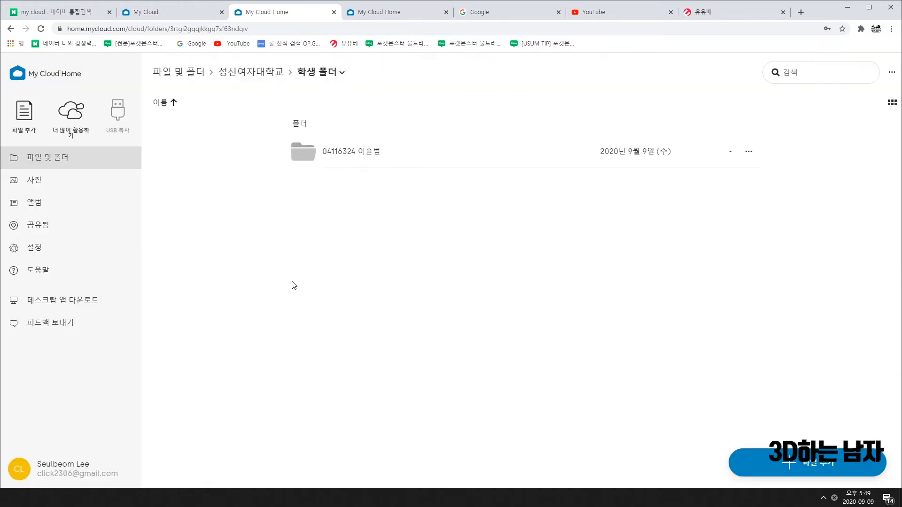
Check the new student folder, then navigate back up to the 성신여자대학교 folder.
left_click(346, 151)
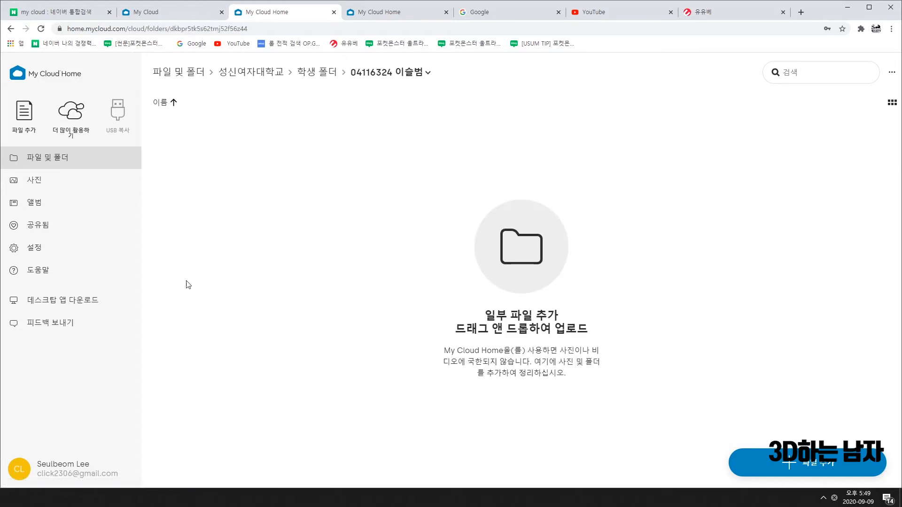
left_click(11, 28)
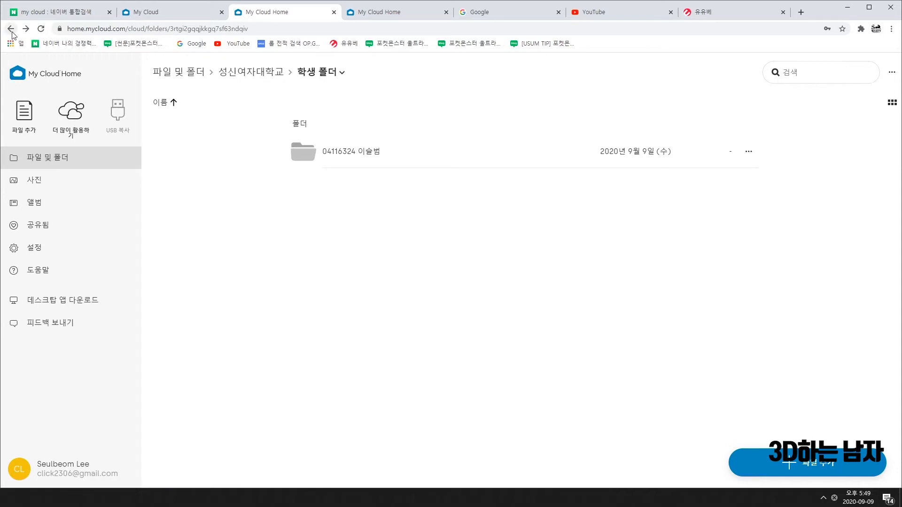
left_click(10, 29)
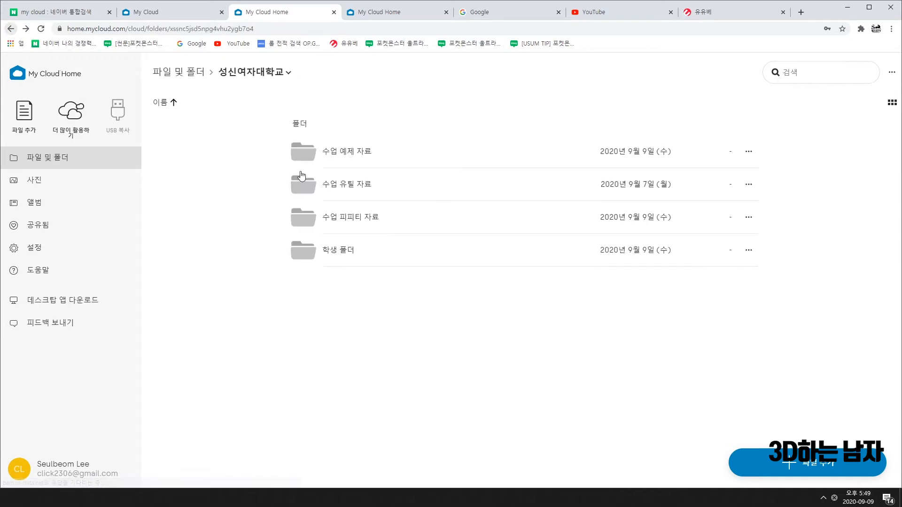
left_click(342, 253)
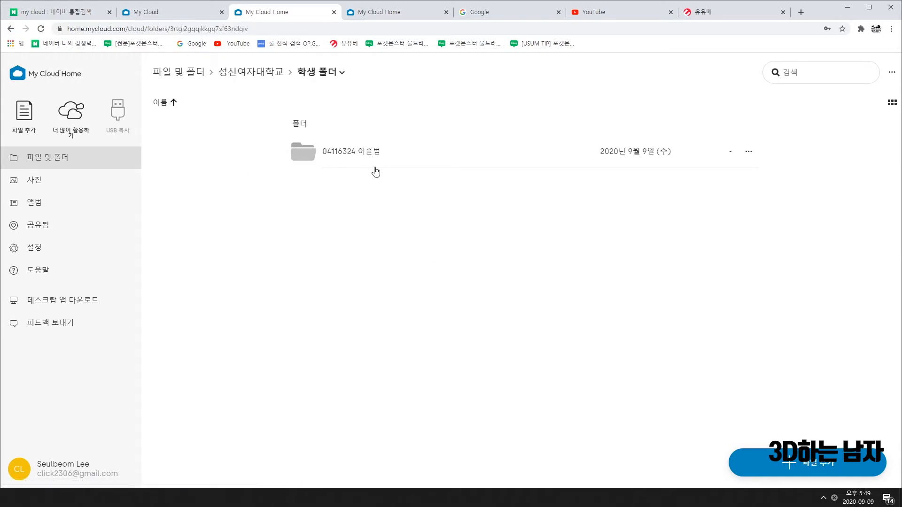
left_click(11, 28)
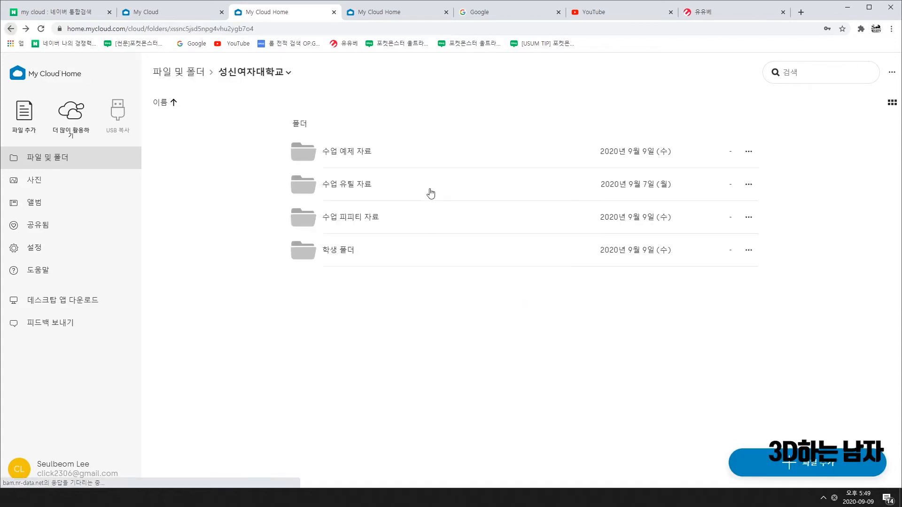
Browse 수업 피피티 자료 and the 수업 유틸 자료 > 라이노 초기 세팅 자료 subfolders.
left_click(359, 220)
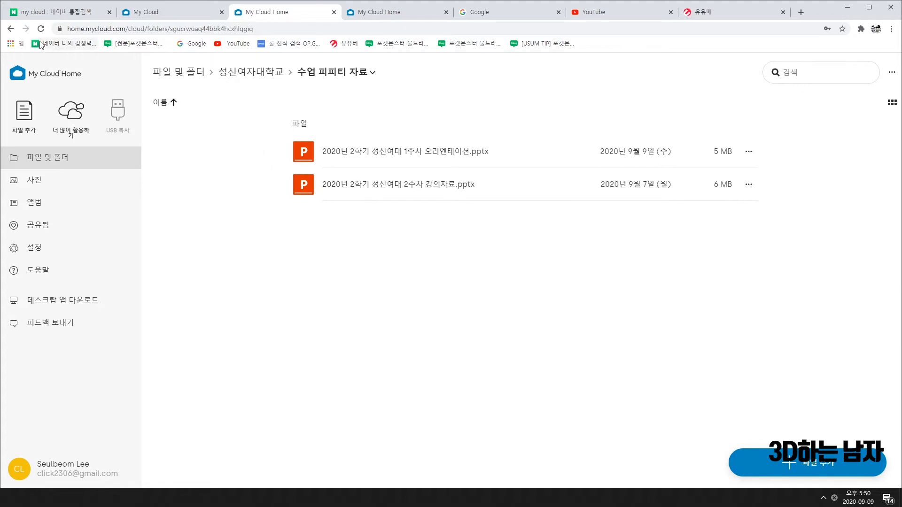
left_click(10, 30)
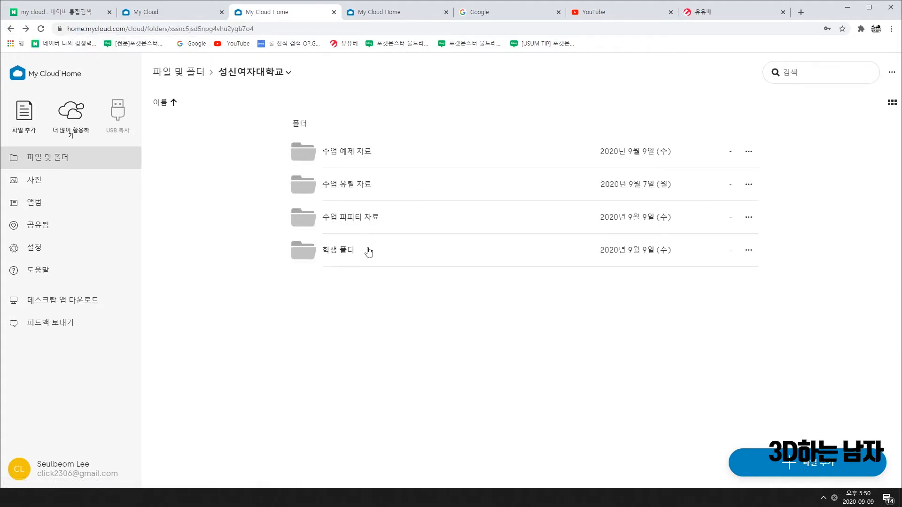
left_click(369, 191)
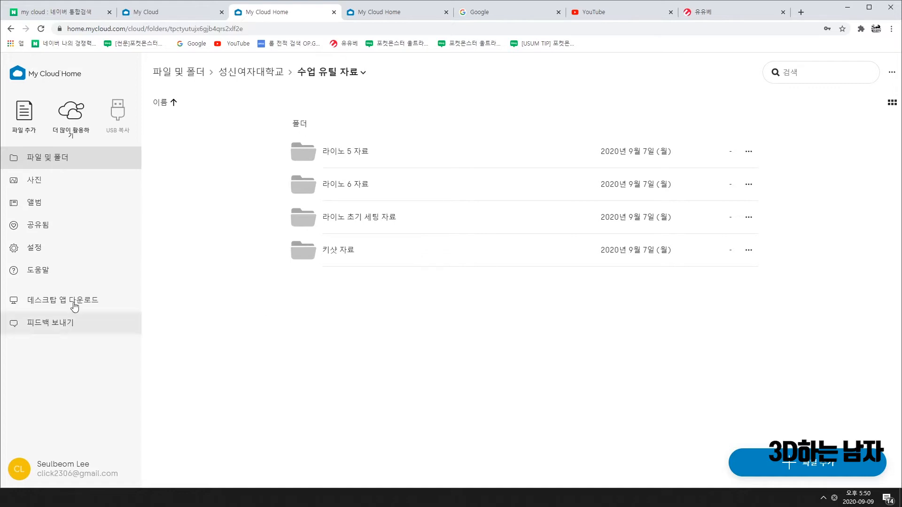
left_click(366, 221)
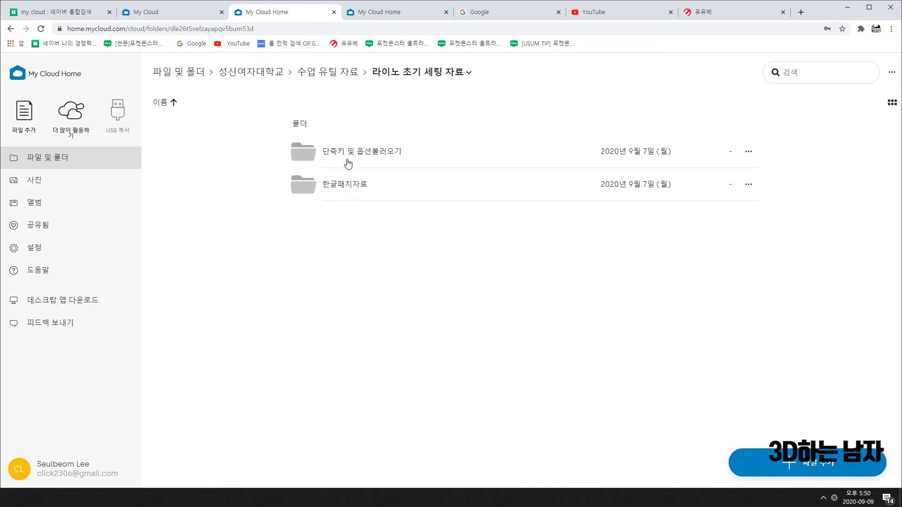
left_click(350, 152)
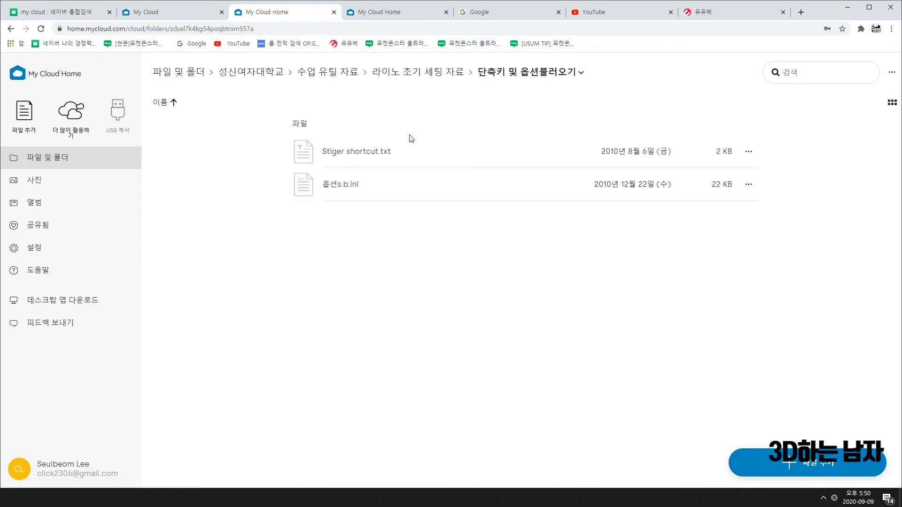
left_click(11, 29)
left_click(333, 185)
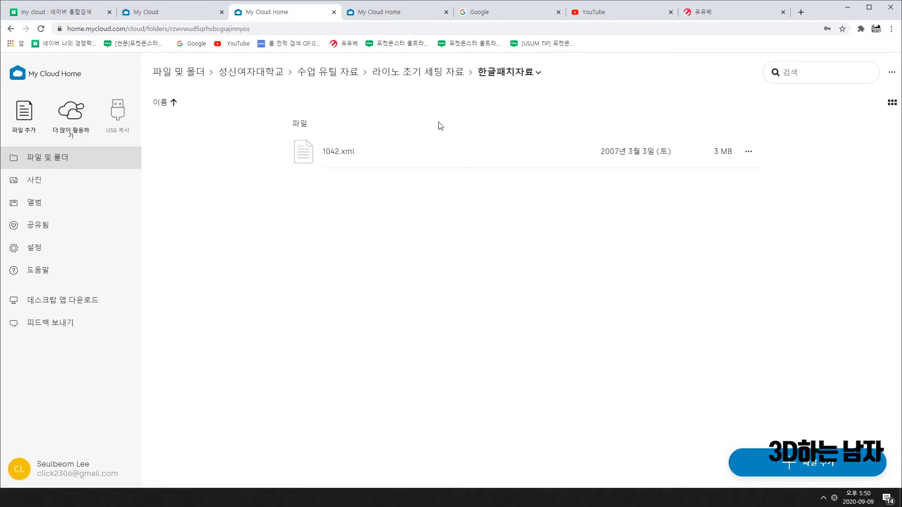
left_click(11, 30)
left_click(11, 30)
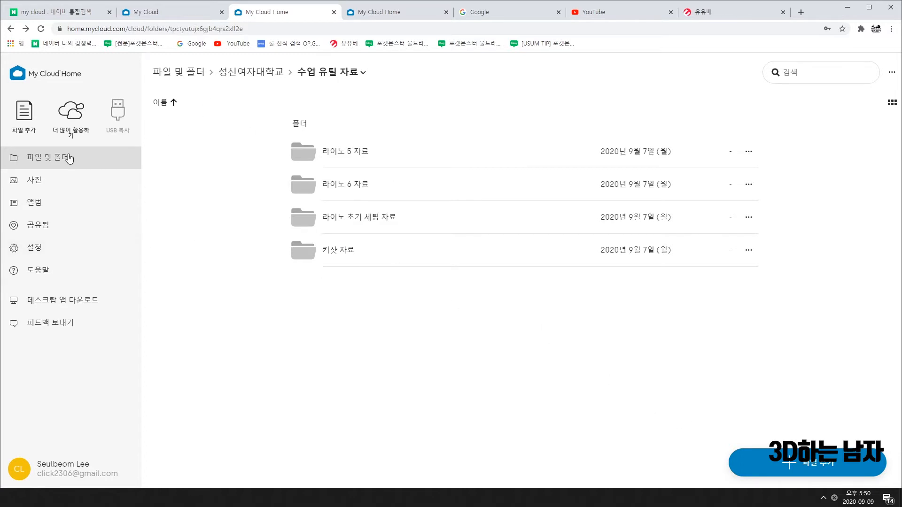
Go from 성신여자대학교 into 수업 예제 자료 > 그림예제폴더 to show the blueprint PNGs.
left_click(256, 73)
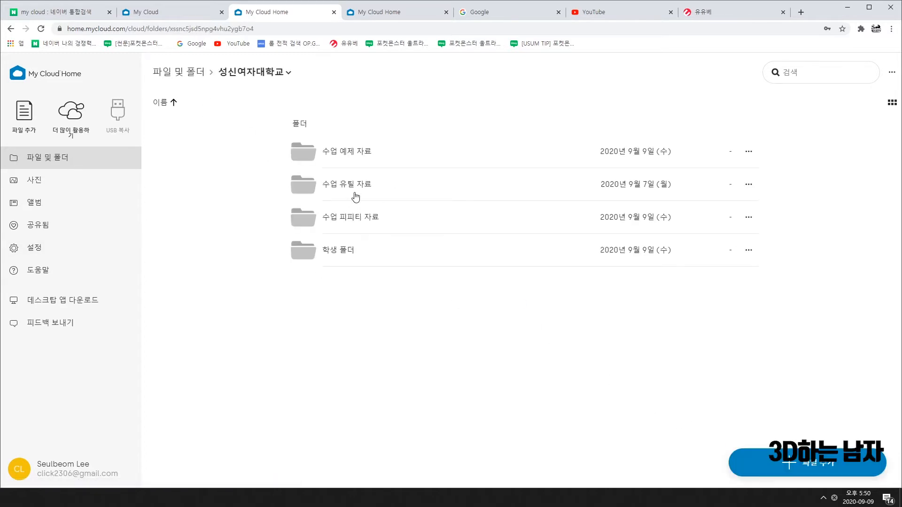
left_click(353, 155)
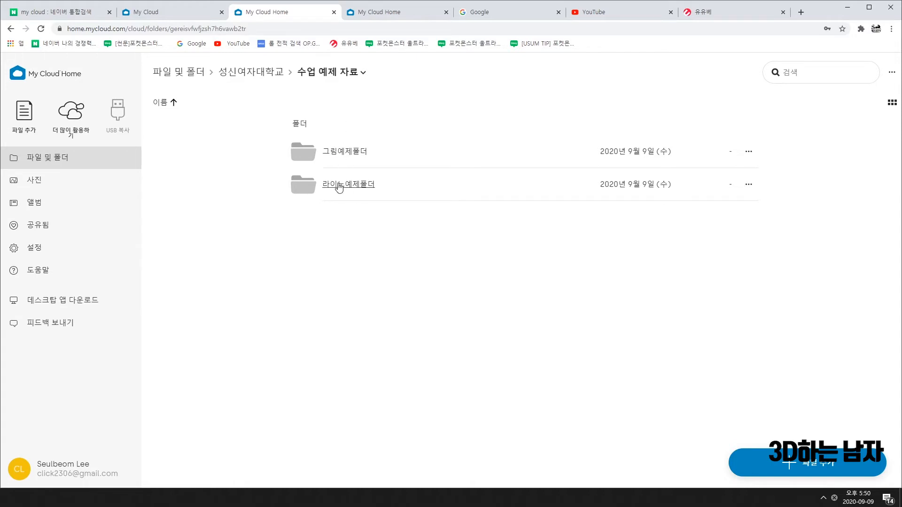
left_click(262, 78)
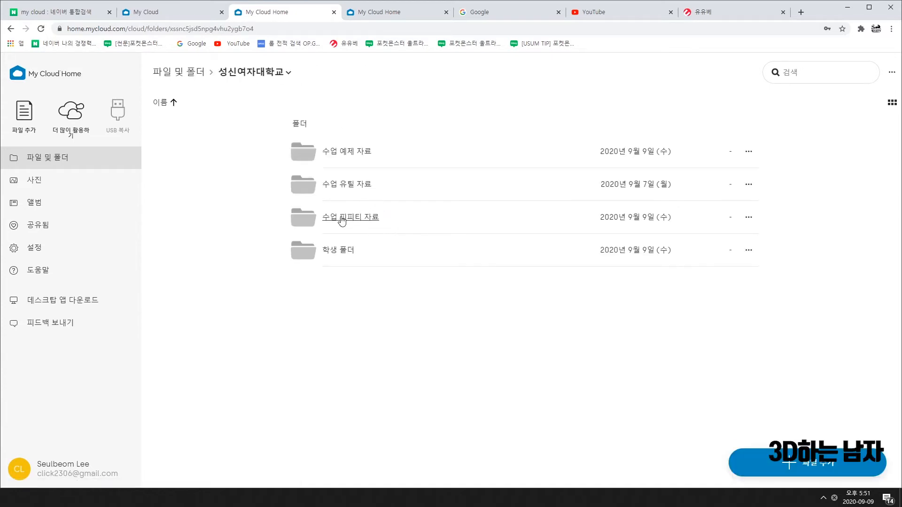
left_click(349, 154)
left_click(352, 152)
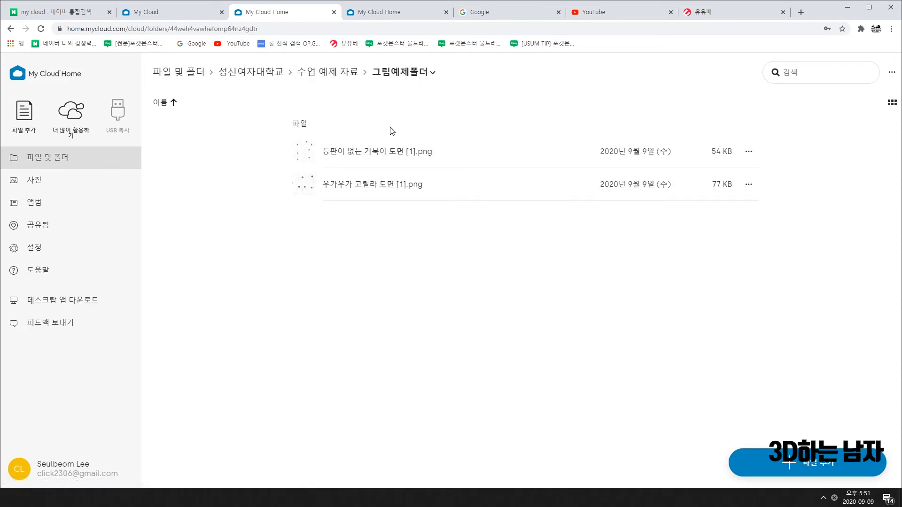
Minimize Chrome to view the turtle slide, then minimize PowerPoint to reveal Rhino.
left_click(850, 12)
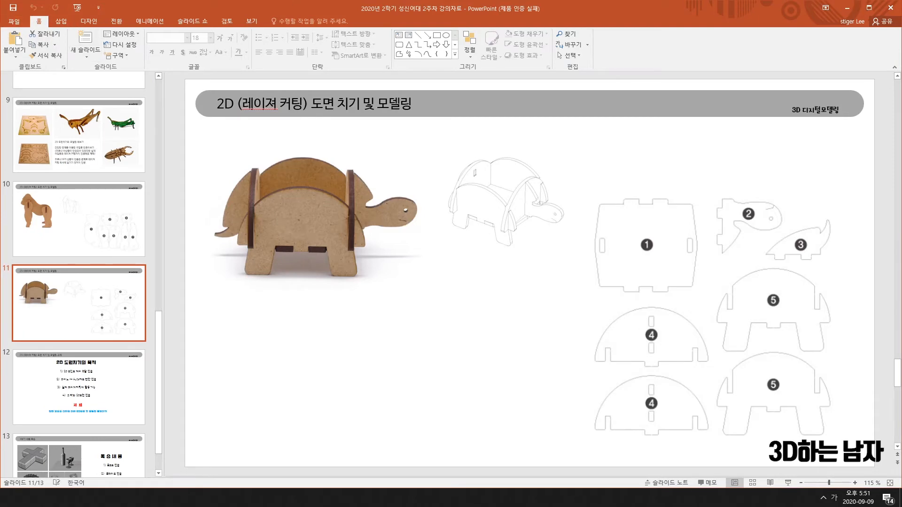
left_click(847, 7)
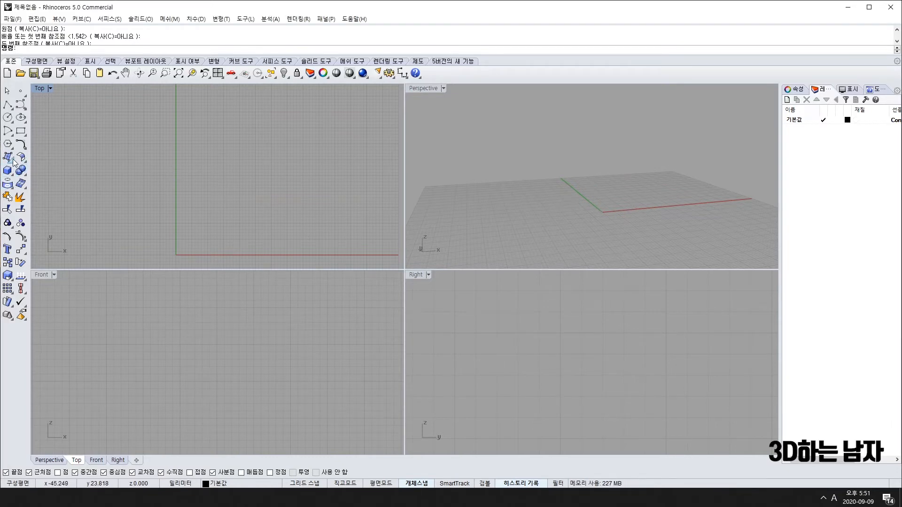
Maximize the Top viewport to fill the workspace.
double_click(41, 89)
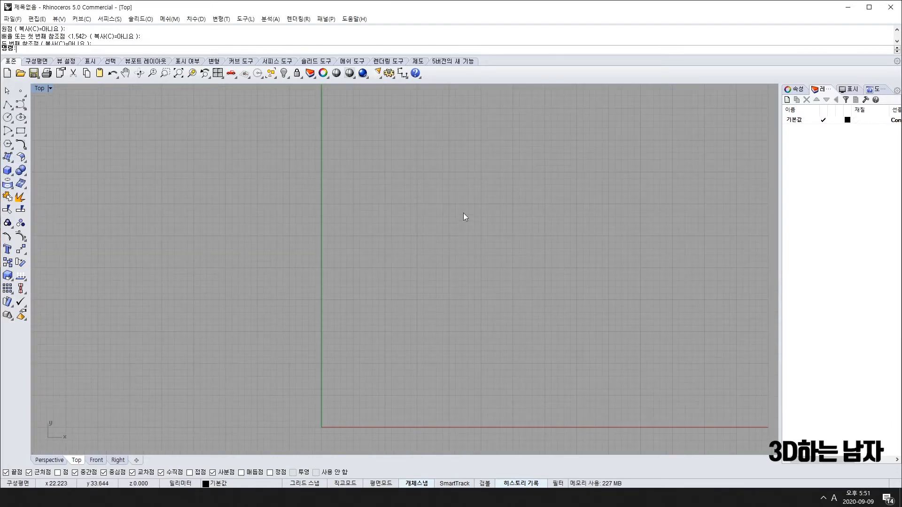
scroll(463, 213, "down", 3)
scroll(384, 295, "up", 2)
scroll(444, 249, "up", 2)
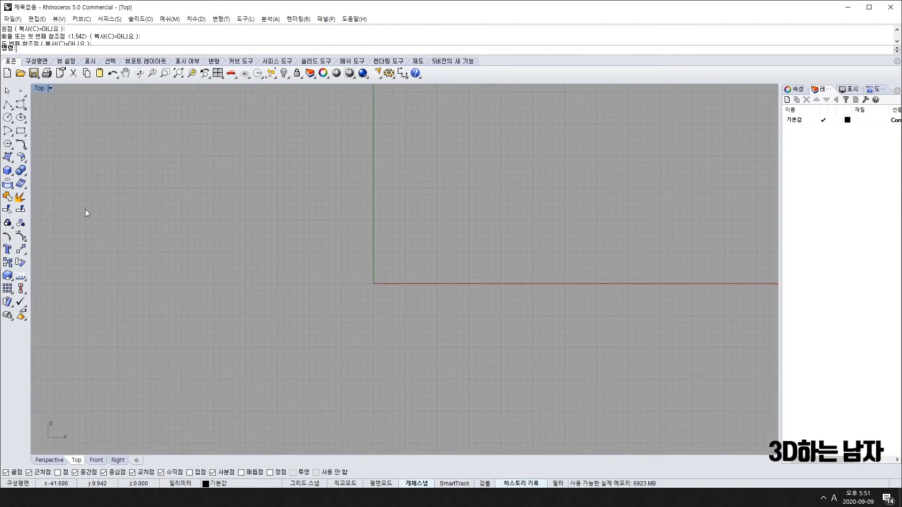
Place the turtle blueprint PNG as a picture frame from W0, about 45 mm long.
left_click(12, 161)
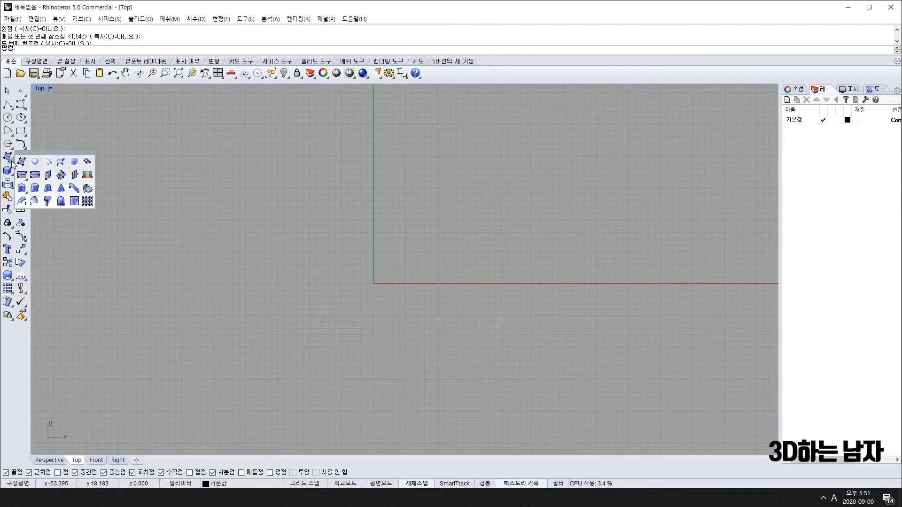
left_click(87, 175)
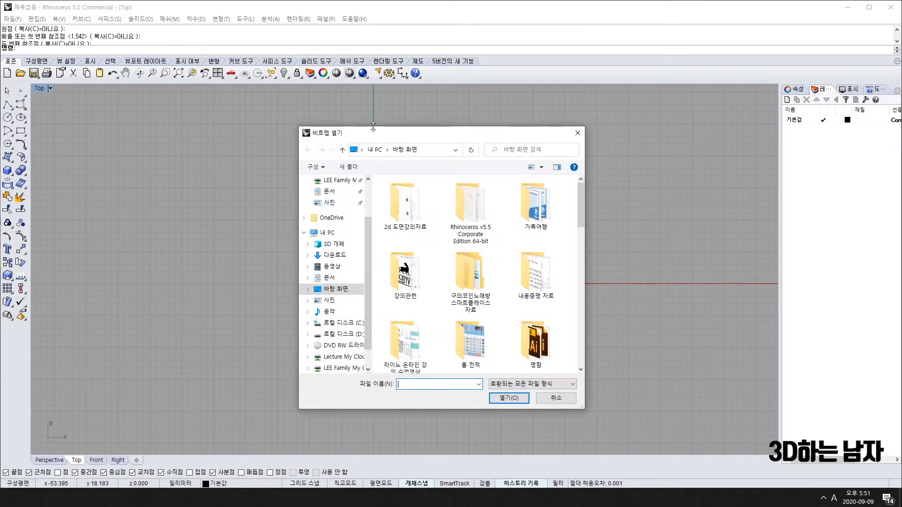
left_click_drag(374, 126, 232, 108)
scroll(334, 239, "down", 10)
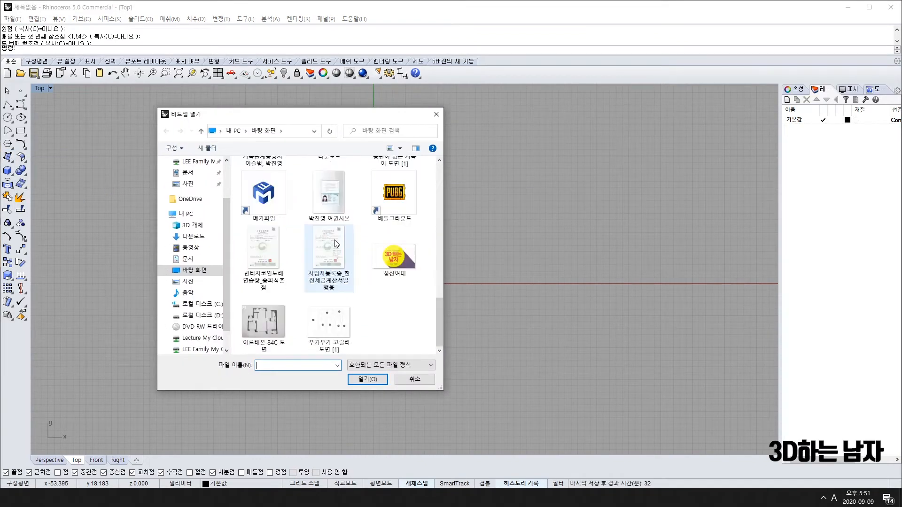
scroll(338, 338, "up", 3)
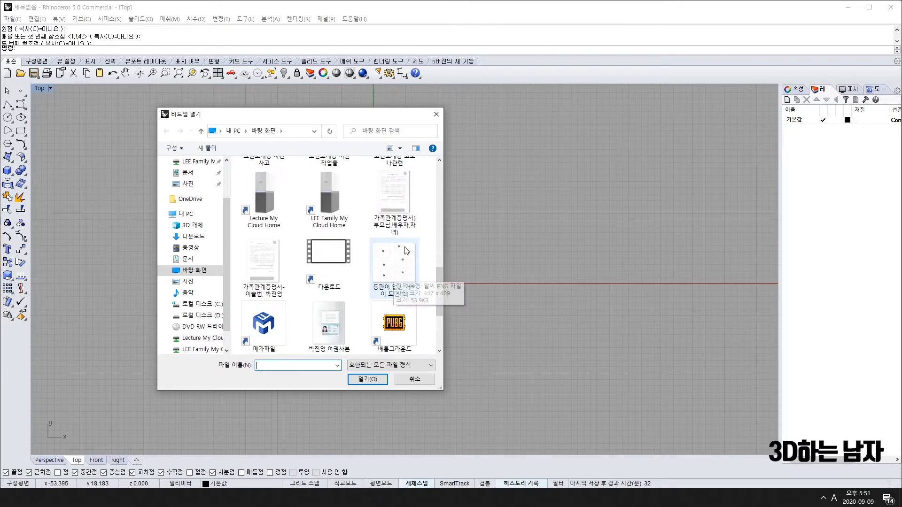
double_click(407, 272)
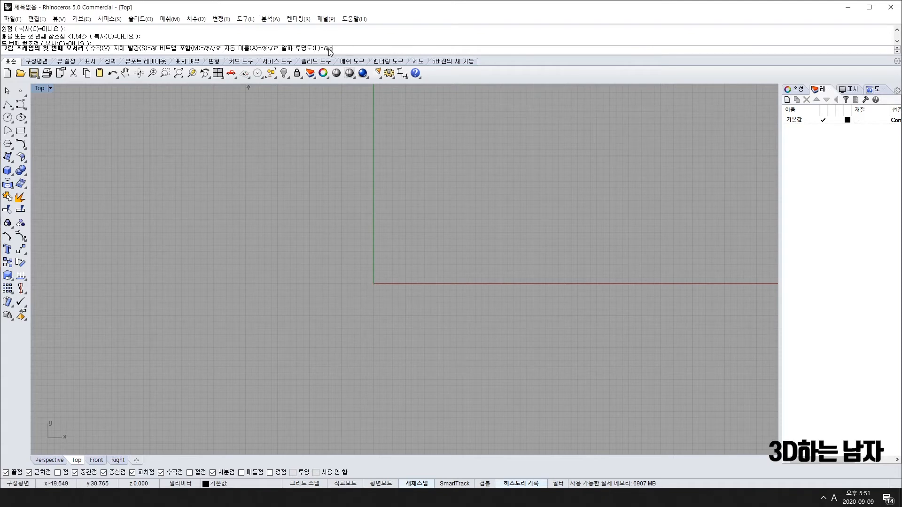
type("w0")
key("Return")
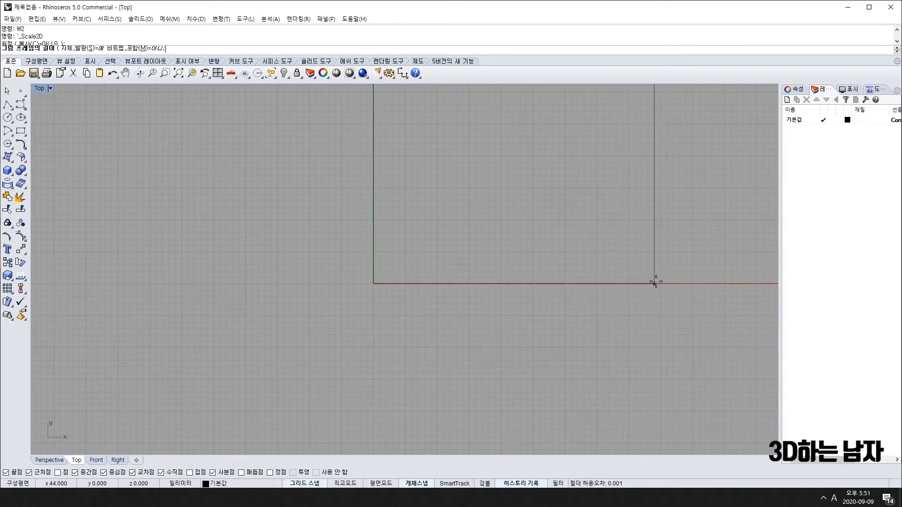
left_click(661, 283)
Pan and zoom the Top view to bring the whole blueprint, including lower parts, into view.
scroll(498, 221, "down", 6)
right_click_drag(526, 160, 437, 229)
scroll(437, 230, "up", 6)
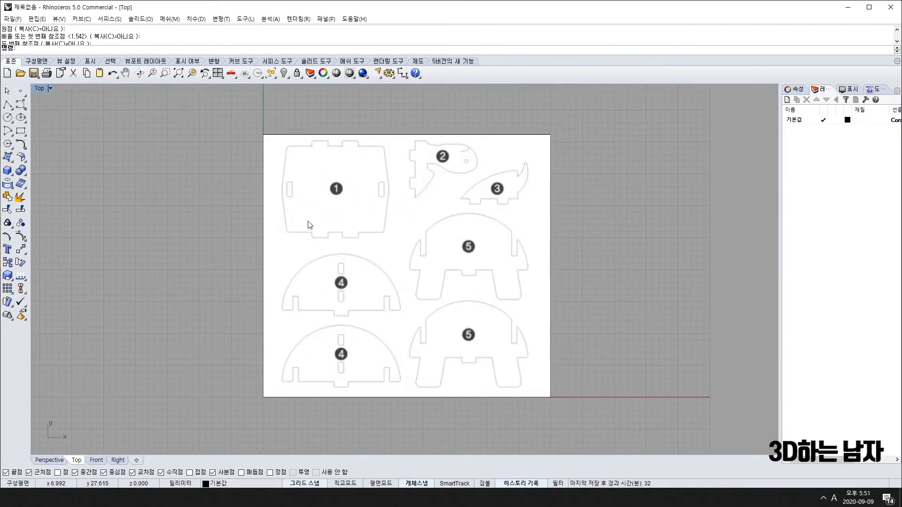
scroll(310, 225, "up", 2)
scroll(336, 228, "down", 3)
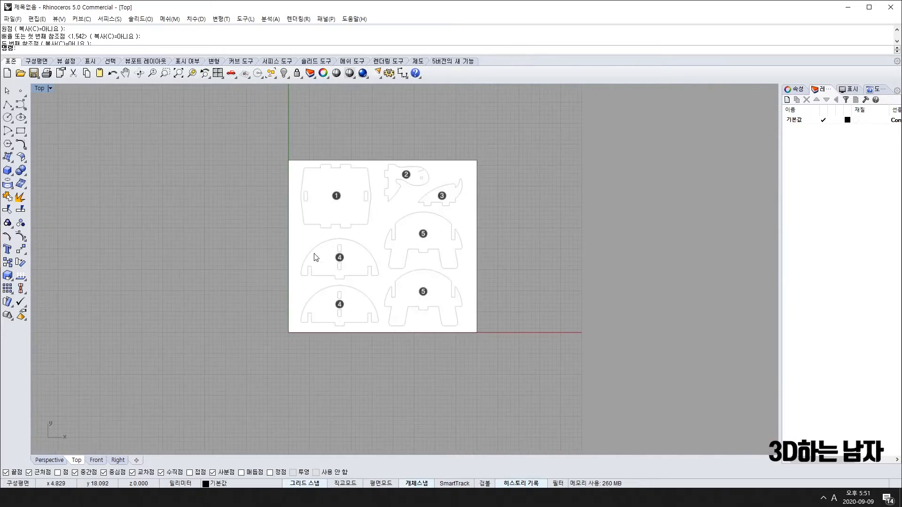
scroll(409, 240, "up", 2)
right_click_drag(302, 264, 402, 268)
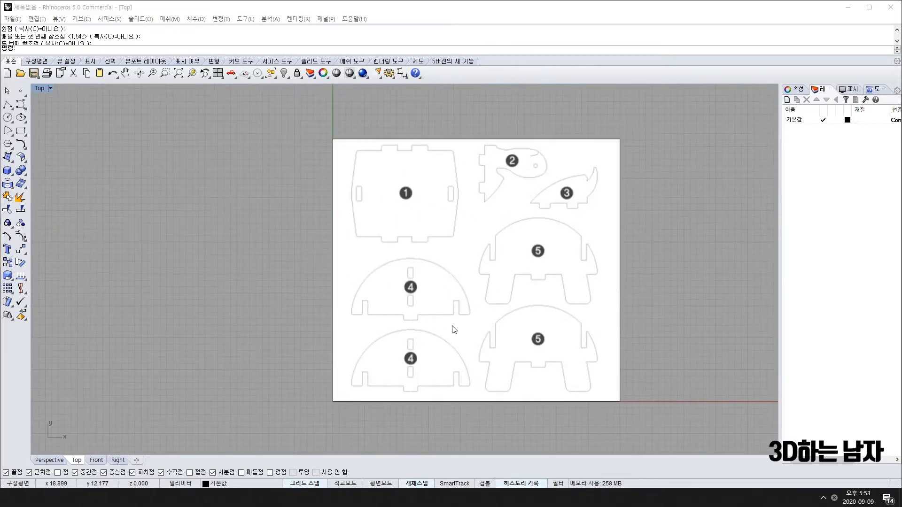
right_click_drag(455, 328, 358, 346)
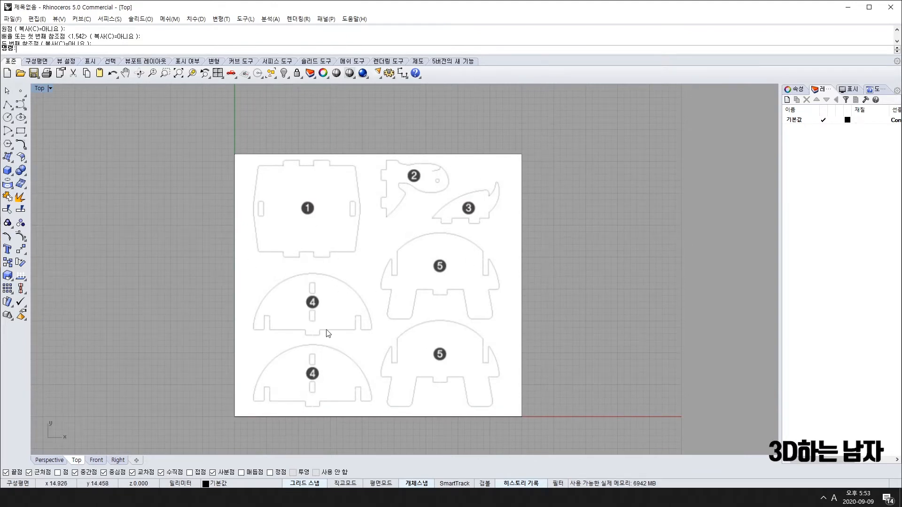
scroll(282, 400, "up", 4)
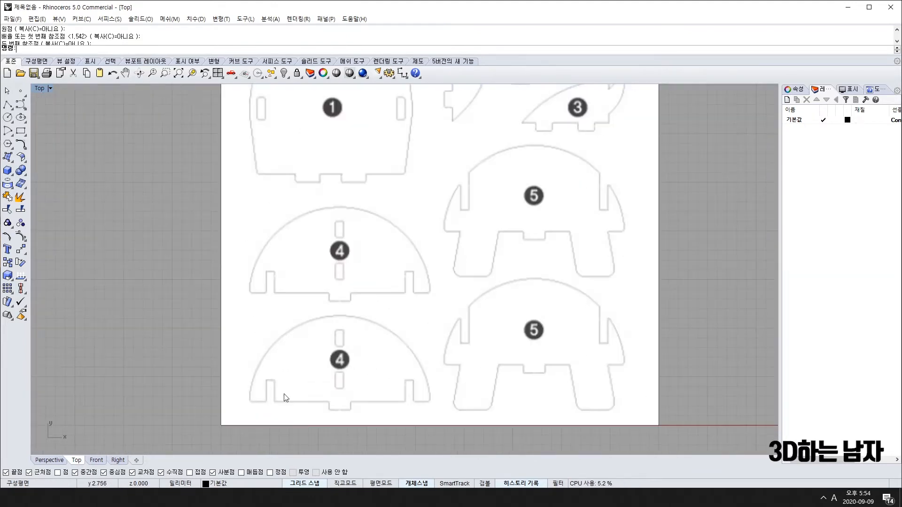
right_click_drag(286, 399, 224, 371)
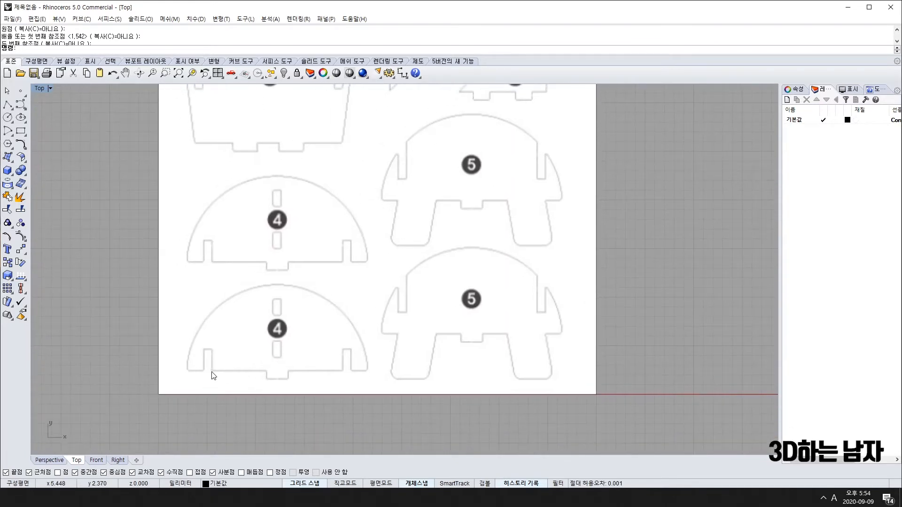
Select the blueprint picture and attempt a Move from part 4, cancelling it before placing.
left_click(235, 334)
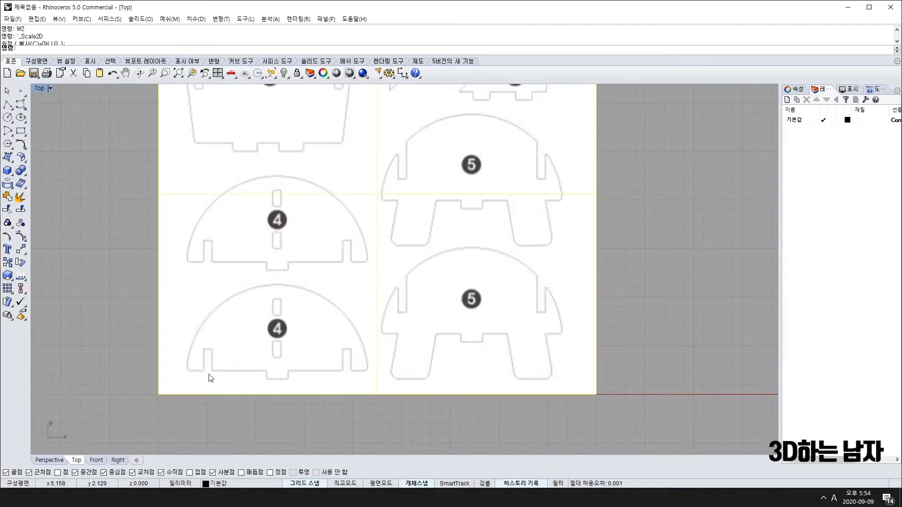
type("m")
key("Return")
scroll(207, 368, "up", 10)
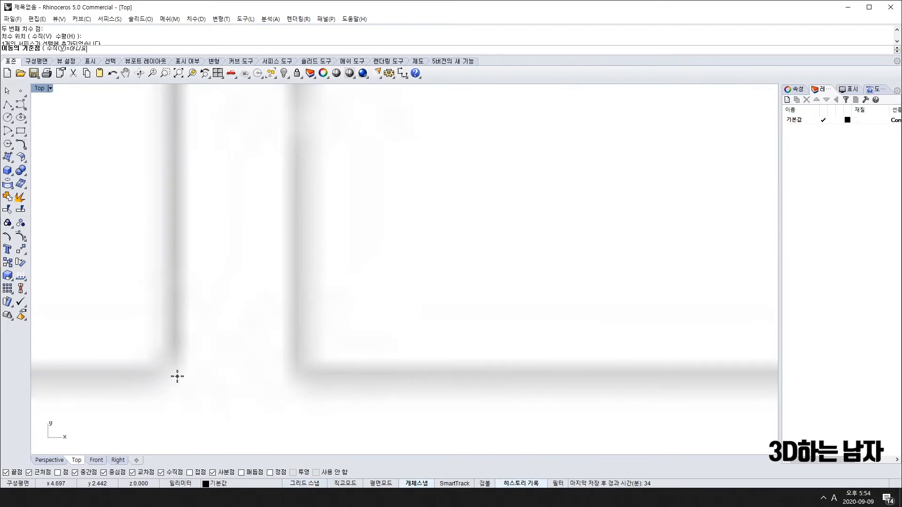
left_click(300, 378)
scroll(301, 379, "down", 4)
scroll(320, 397, "down", 8)
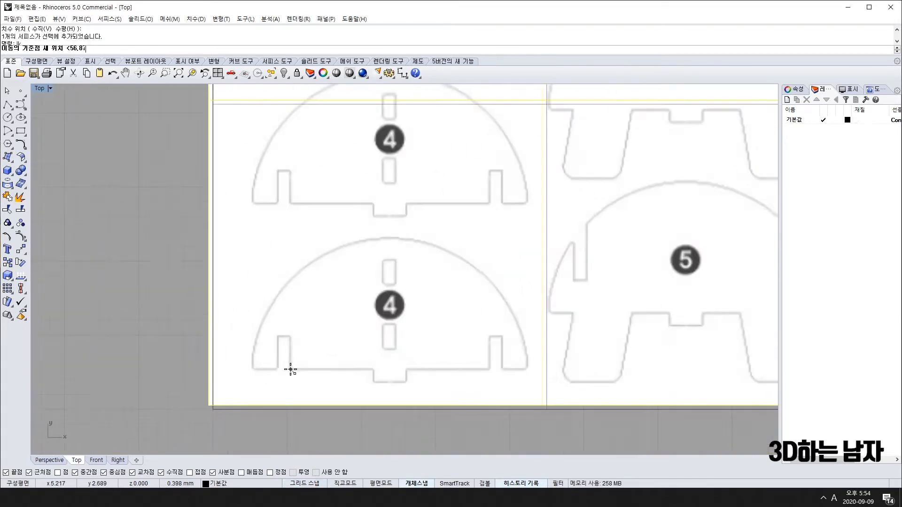
right_click_drag(183, 335, 323, 365)
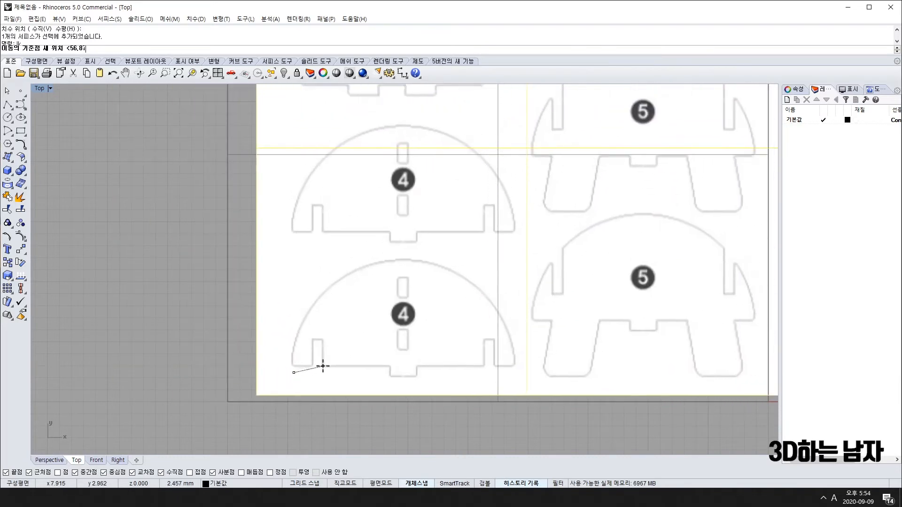
key("Escape")
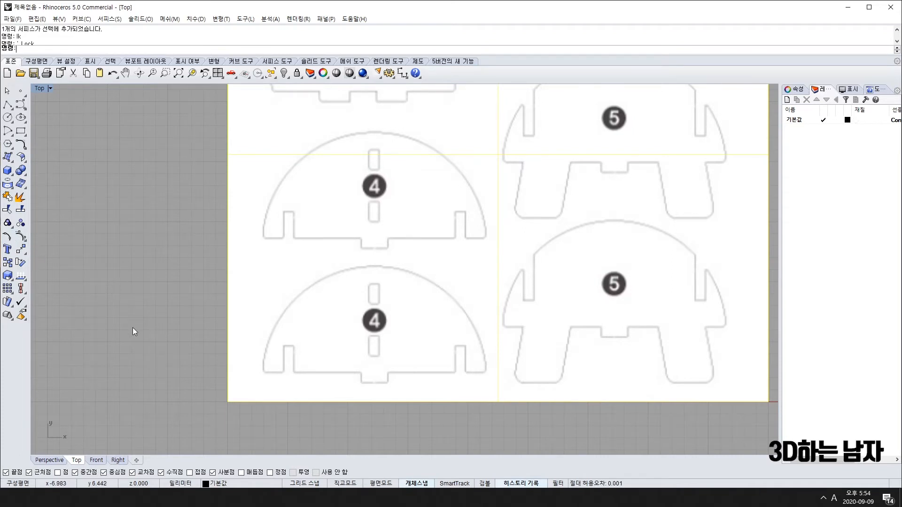
key("Return")
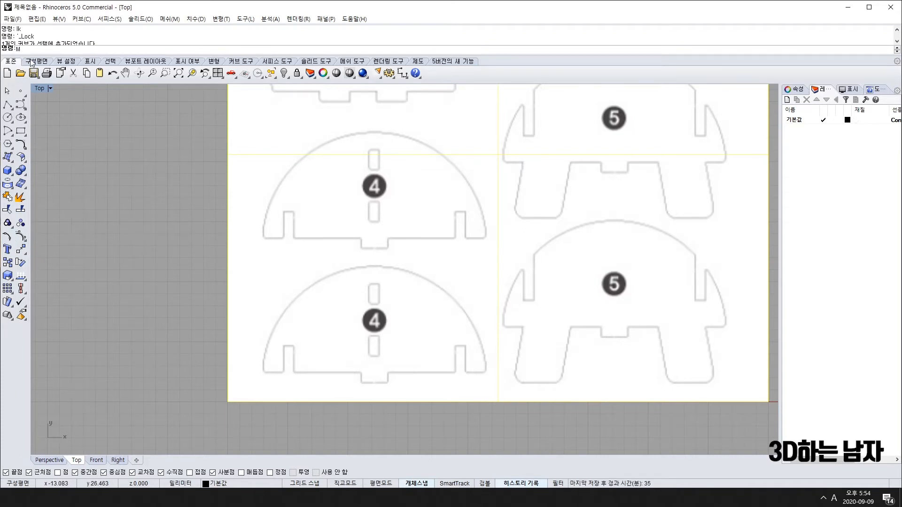
key("Escape")
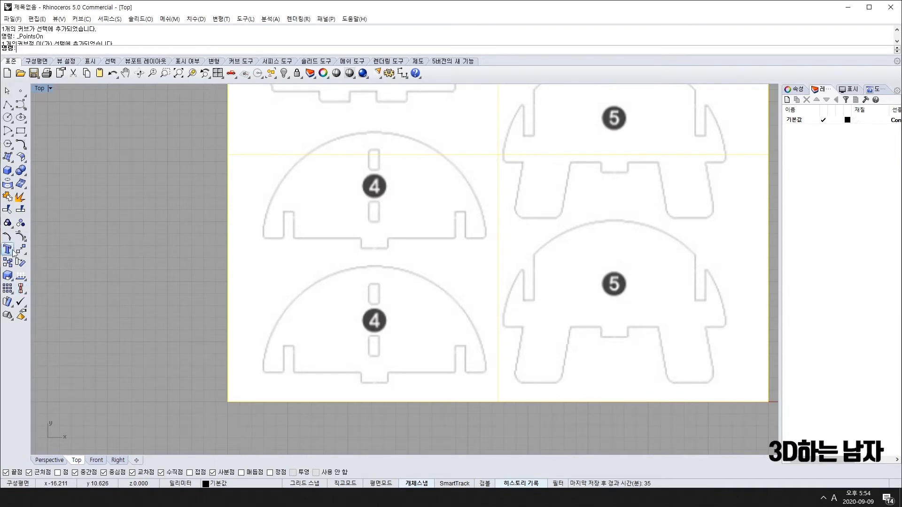
Move the picture so the lower part 4's bottom-left corner lands on the origin.
left_click(21, 249)
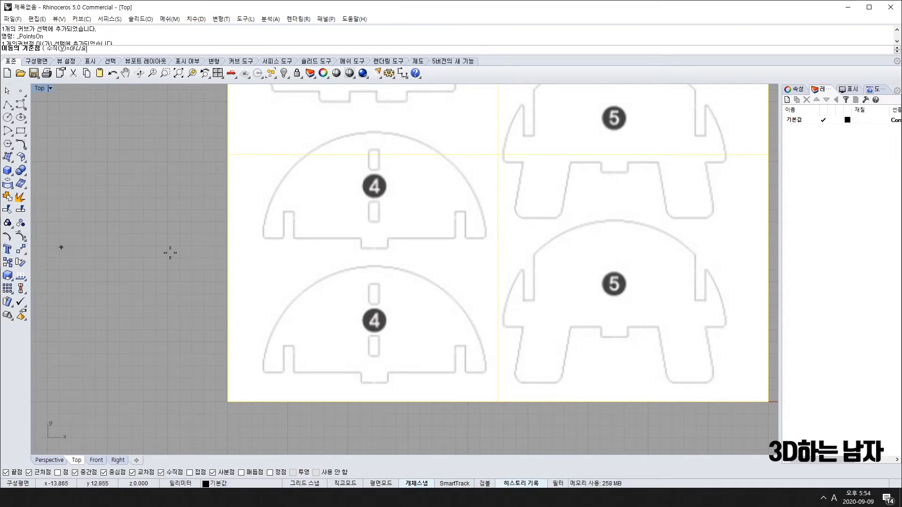
scroll(282, 367, "up", 10)
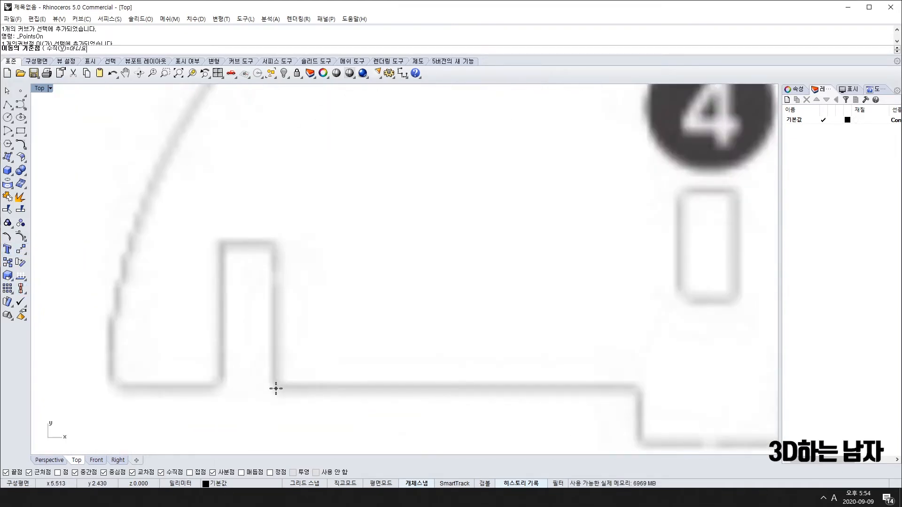
left_click(277, 388)
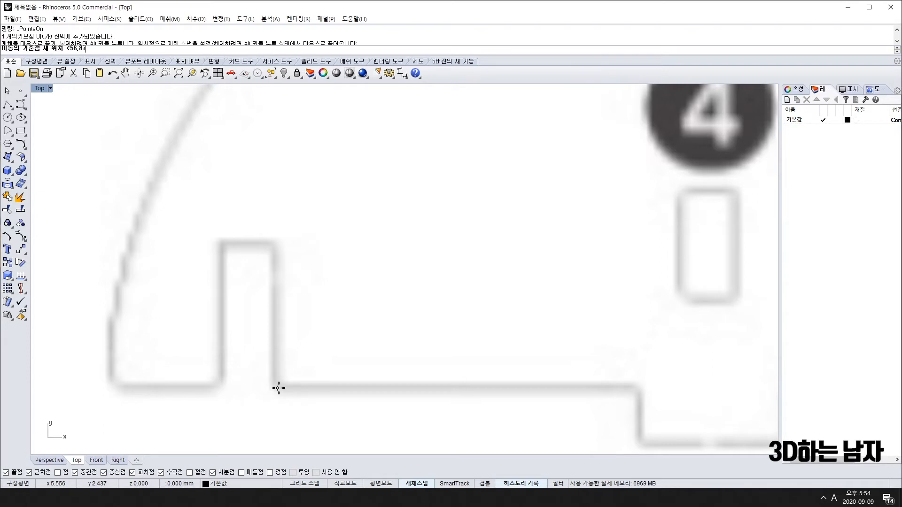
scroll(276, 384, "down", 10)
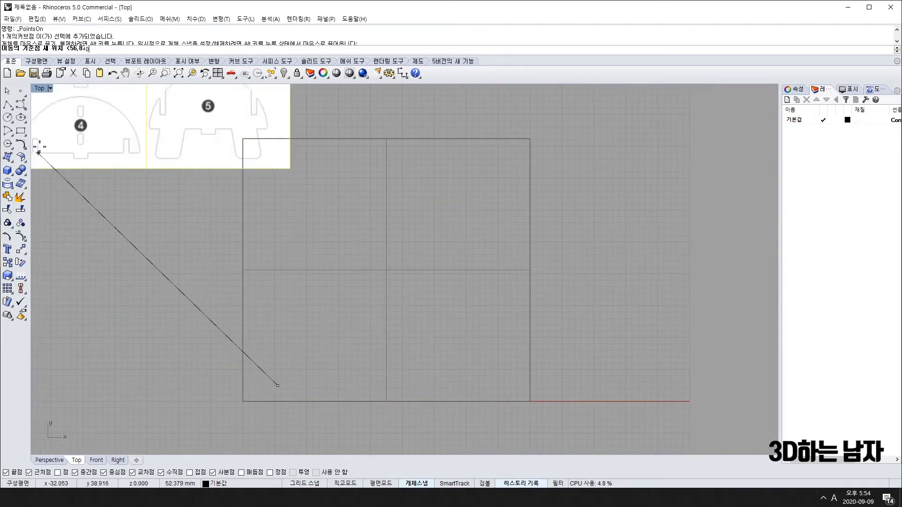
left_click(244, 407)
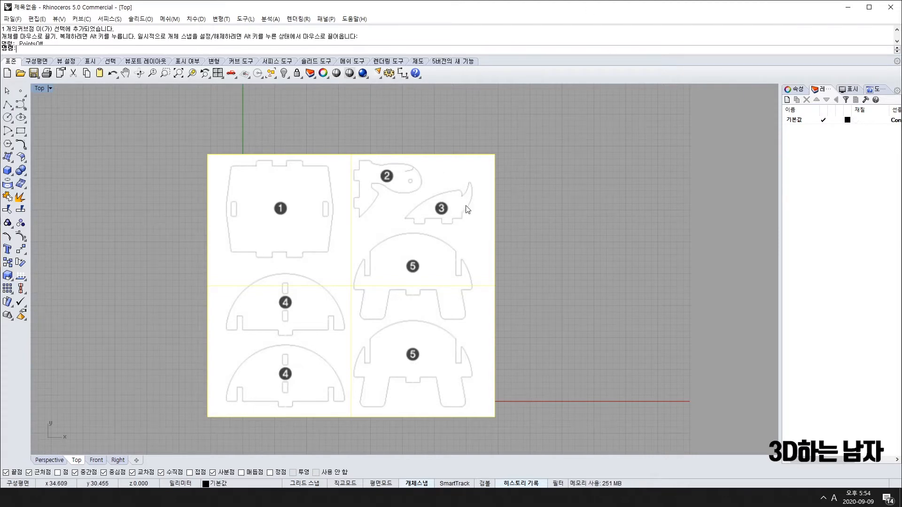
Set the blueprint picture's material transparency to about 50% in Properties.
left_click(796, 89)
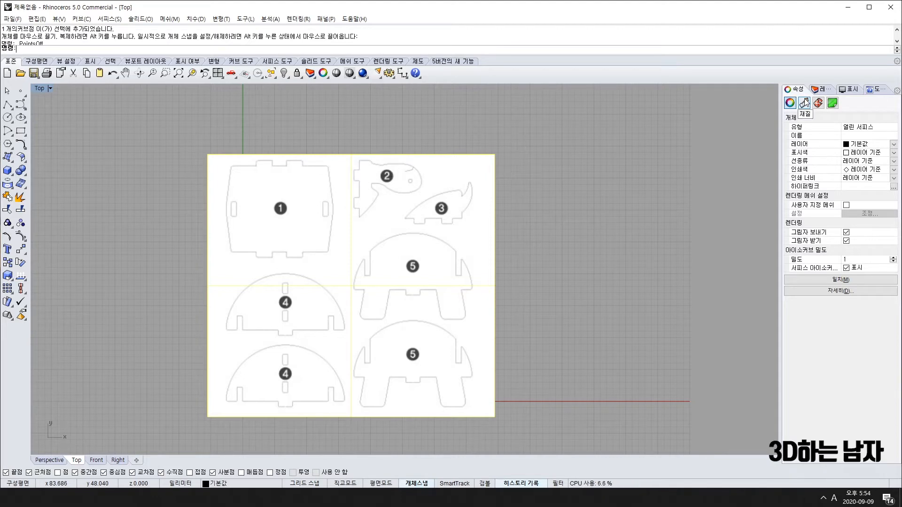
left_click(617, 191)
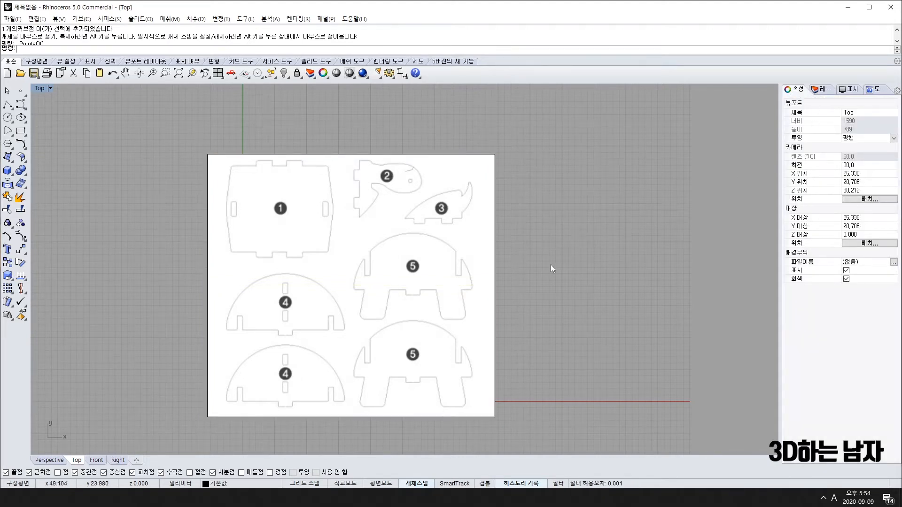
left_click(338, 263)
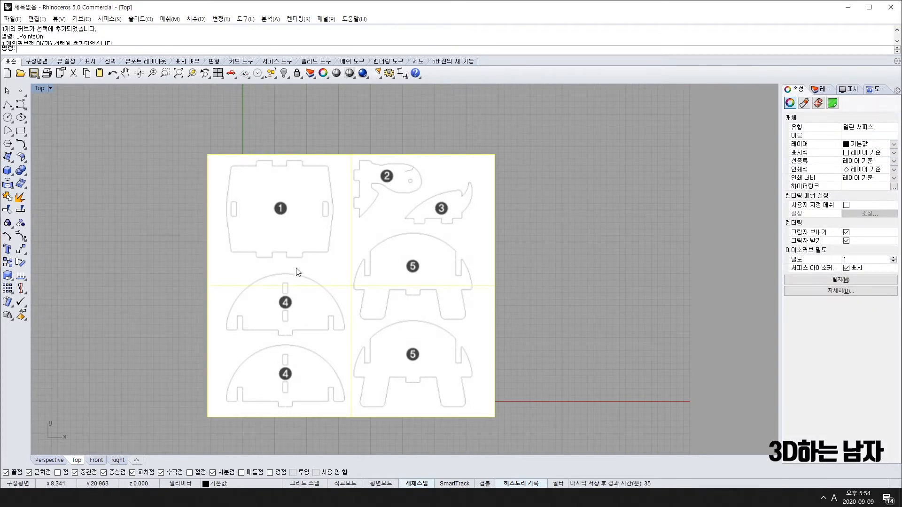
left_click(804, 104)
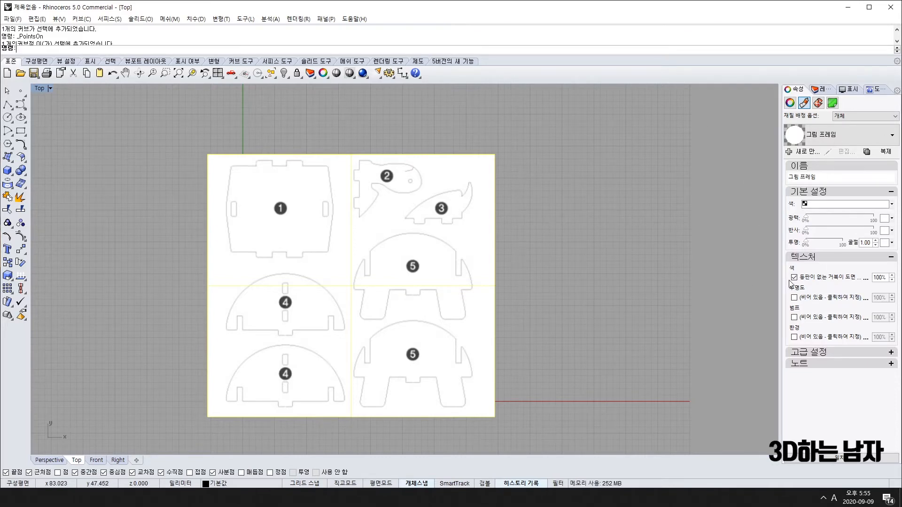
left_click_drag(805, 243, 827, 243)
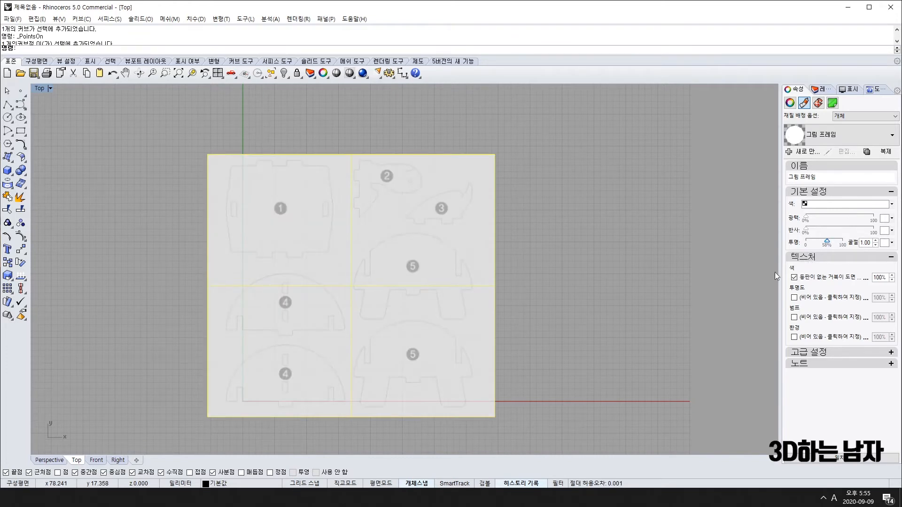
right_click_drag(111, 435, 153, 403)
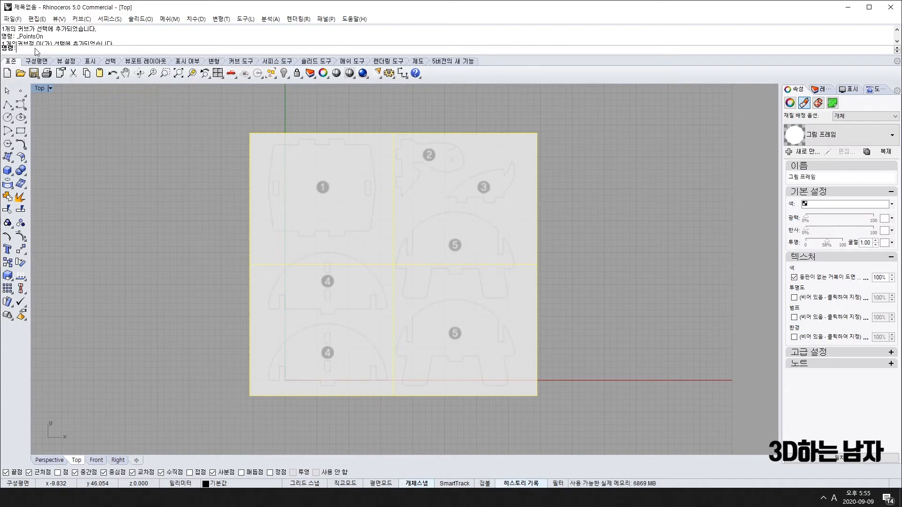
Lock the blueprint picture with LK and confirm window selections no longer pick it.
type("lk")
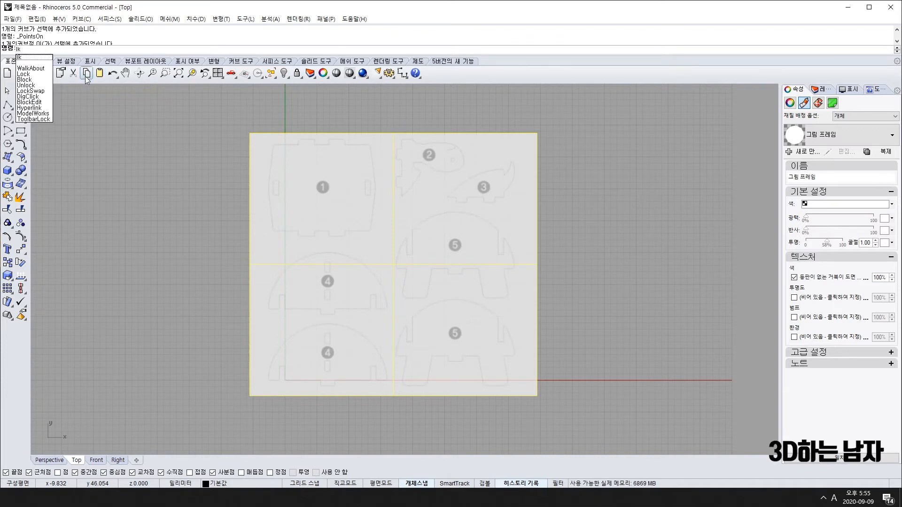
key("Return")
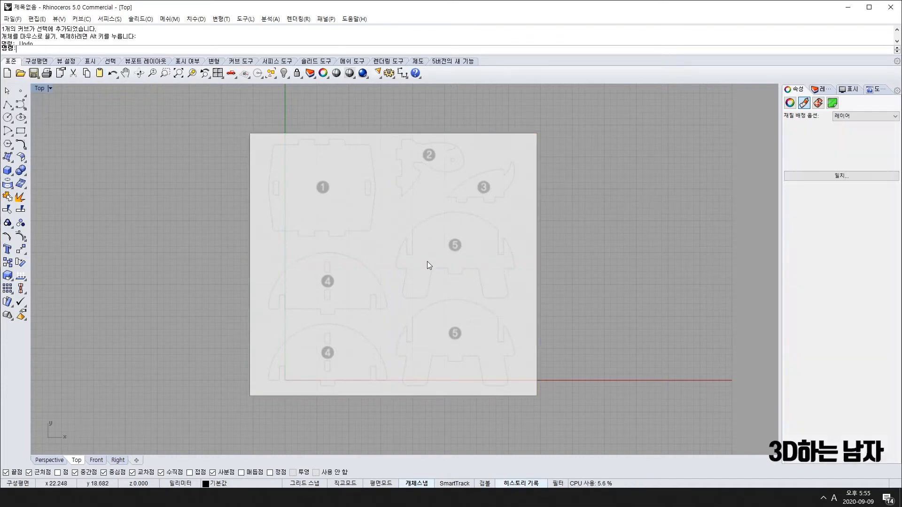
left_click_drag(185, 112, 598, 454)
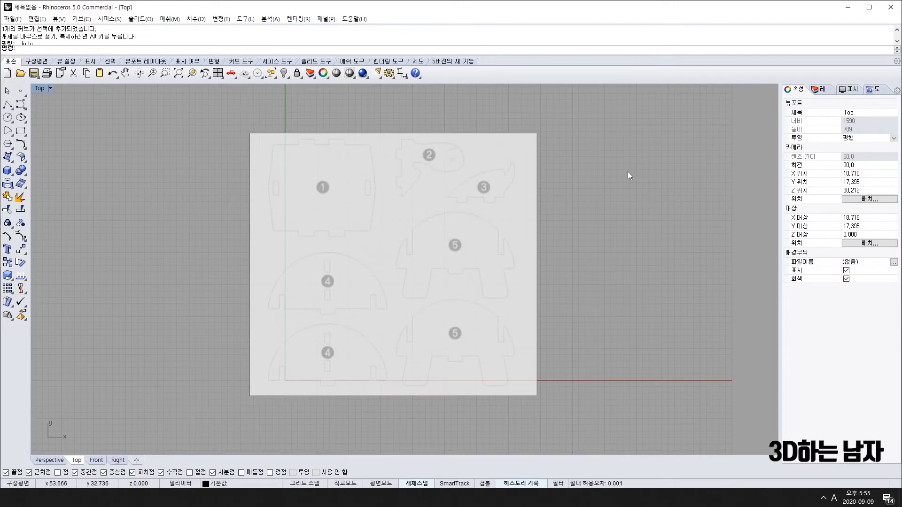
left_click_drag(234, 145, 602, 408)
Reselect the picture and float the Scale tools as a toolbar beside the Top view.
left_click(292, 231)
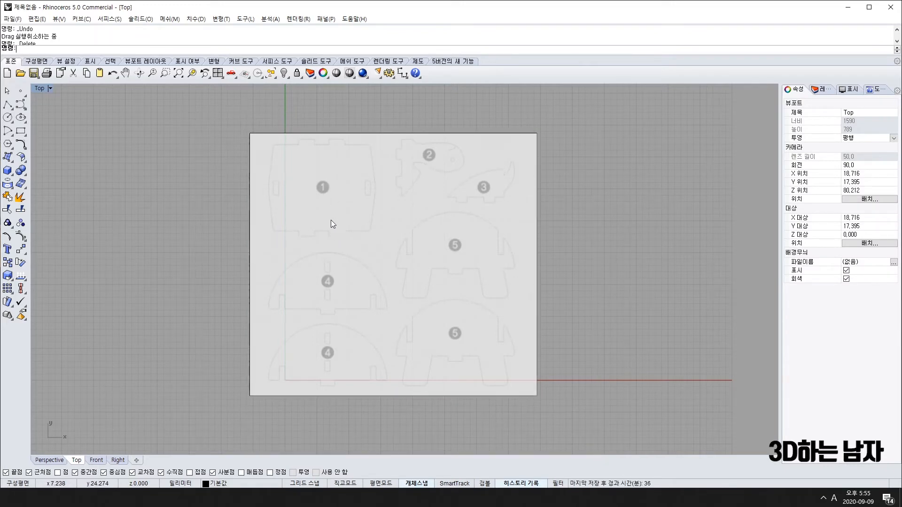
scroll(295, 378, "up", 2)
scroll(266, 391, "up", 2)
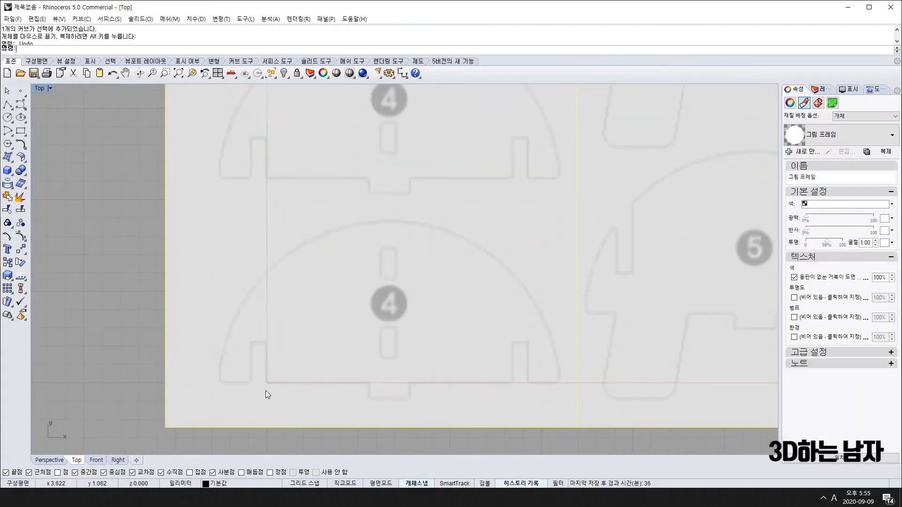
scroll(246, 379, "down", 3)
scroll(250, 391, "up", 3)
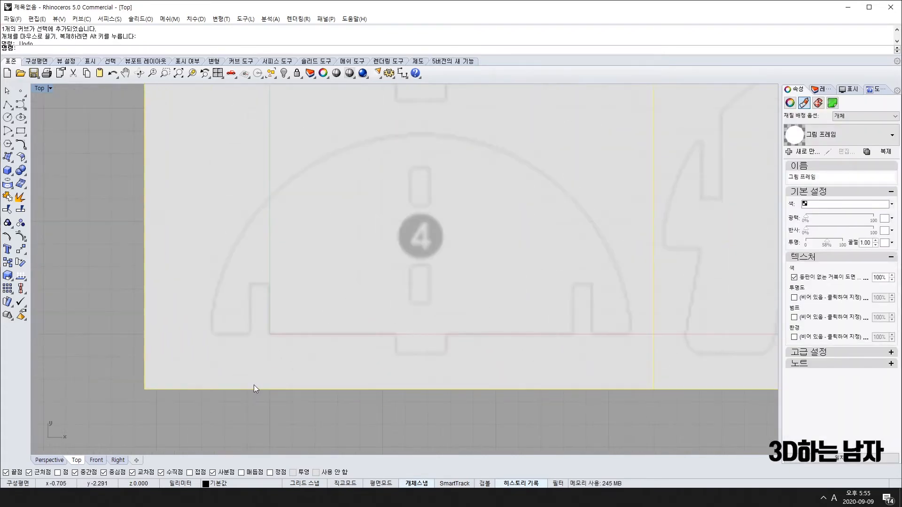
scroll(268, 348, "down", 4)
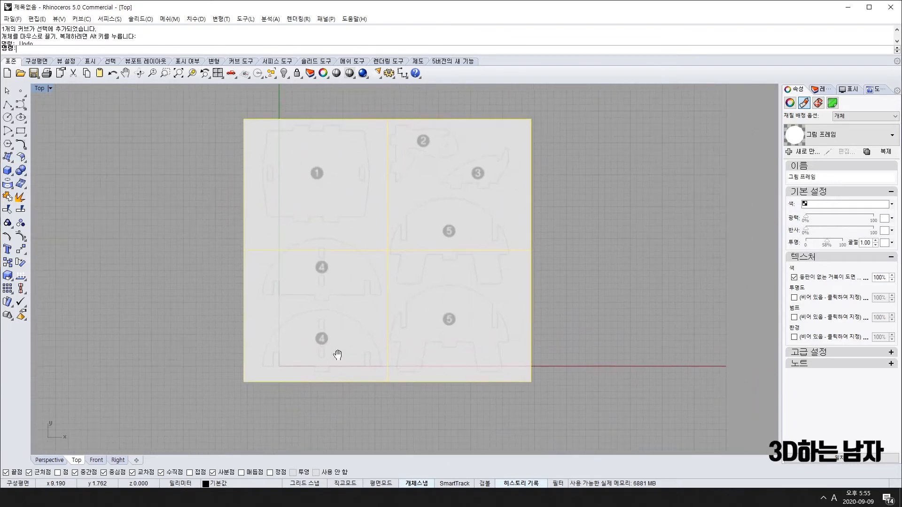
left_click(7, 277)
left_click_drag(36, 271, 56, 239)
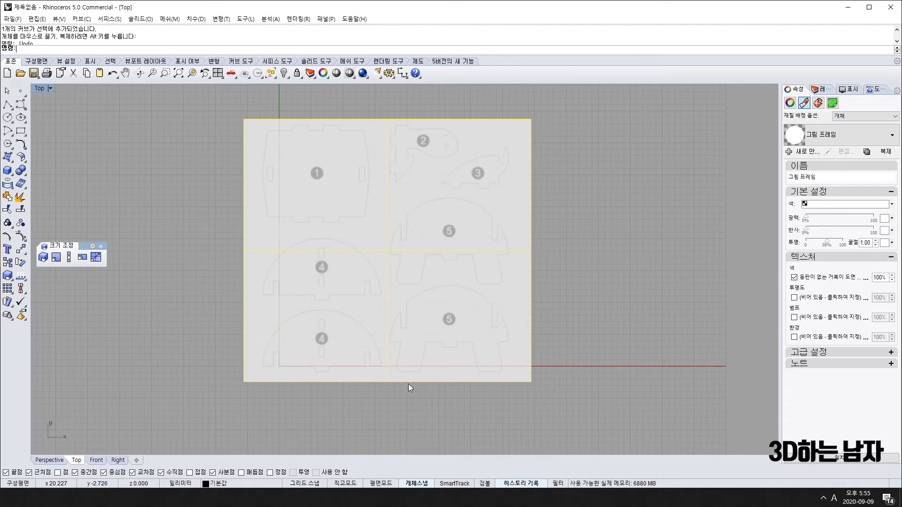
Run Scale2D on the blueprint picture with its bottom-left sheet corner at the origin as base.
left_click(56, 257)
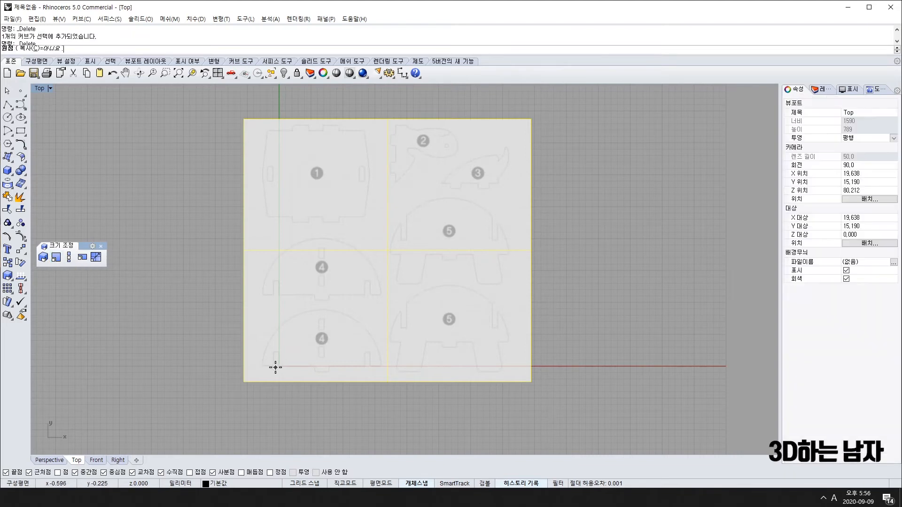
scroll(280, 366, "up", 2)
scroll(280, 366, "up", 8)
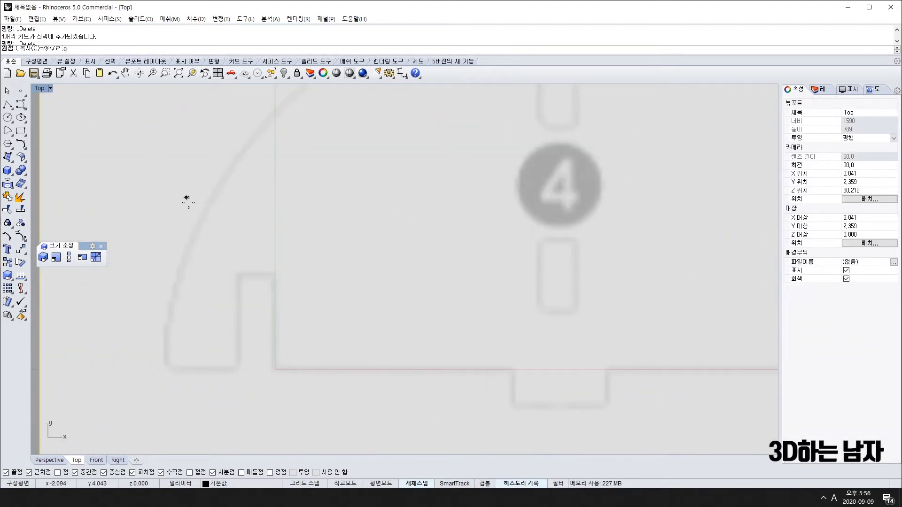
left_click(275, 370)
scroll(261, 373, "up", 3)
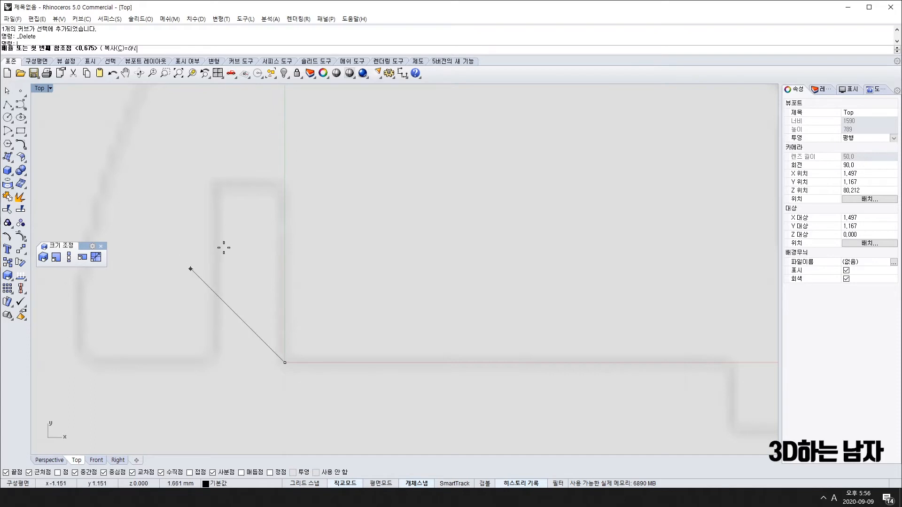
left_click(217, 362)
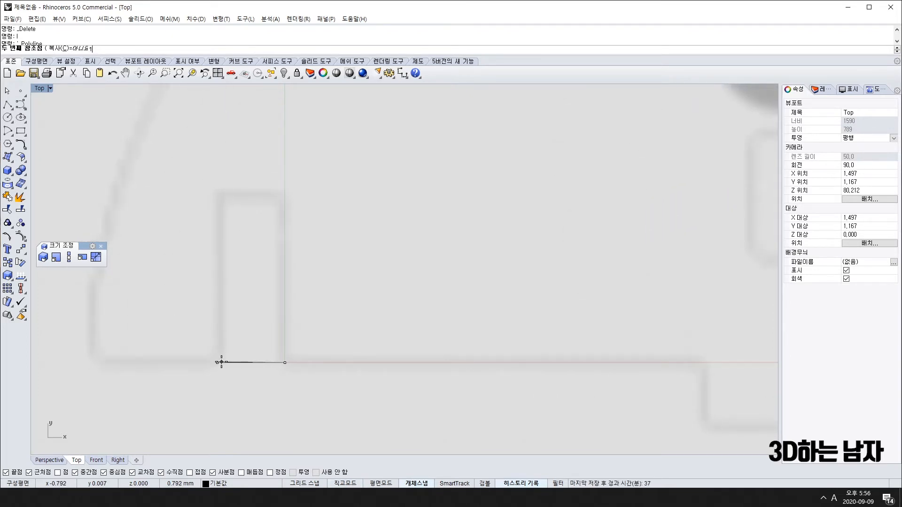
key("Return")
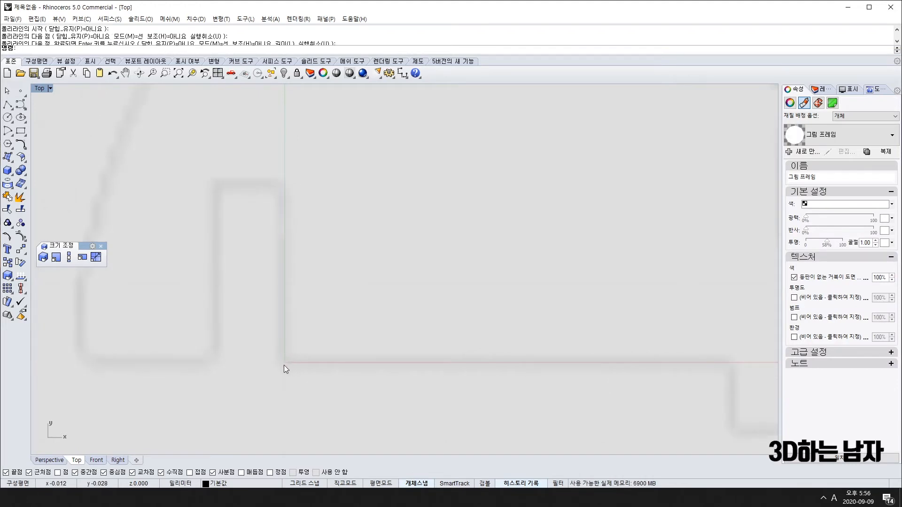
Repeat Scale2D from the same corner, picking two reference points to enlarge the blueprint sheet.
key("Return")
left_click(283, 365)
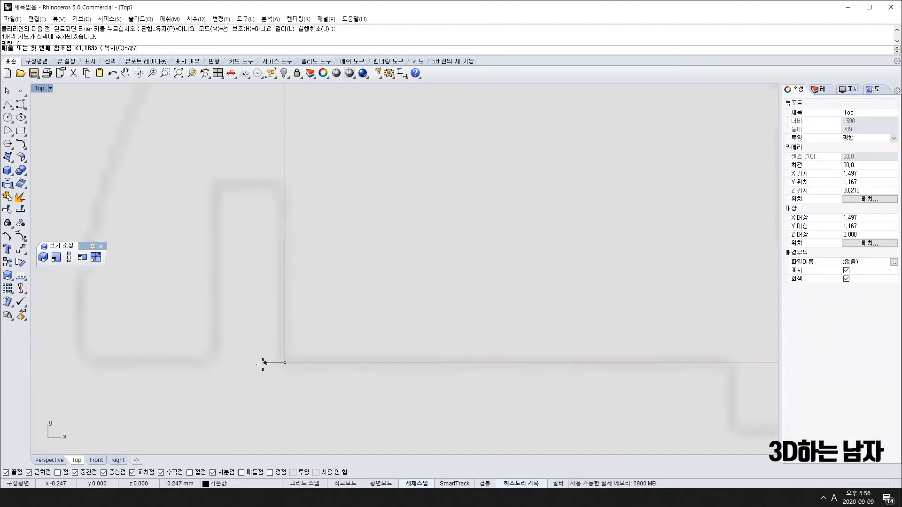
left_click(217, 363)
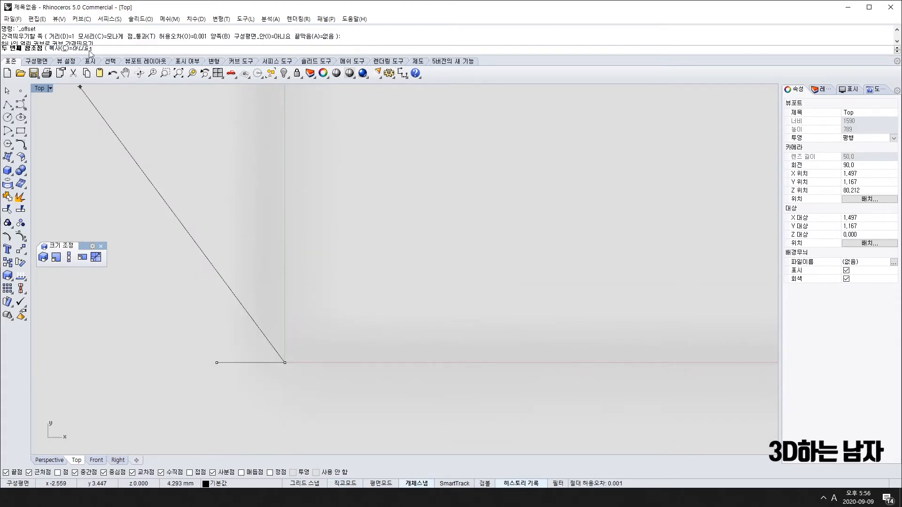
left_click(284, 362)
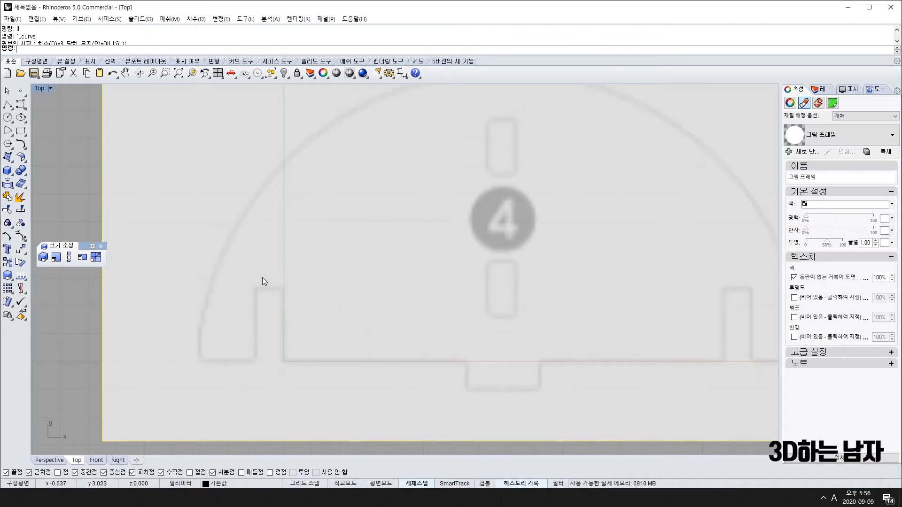
scroll(257, 382, "down", 3)
scroll(370, 251, "down", 3)
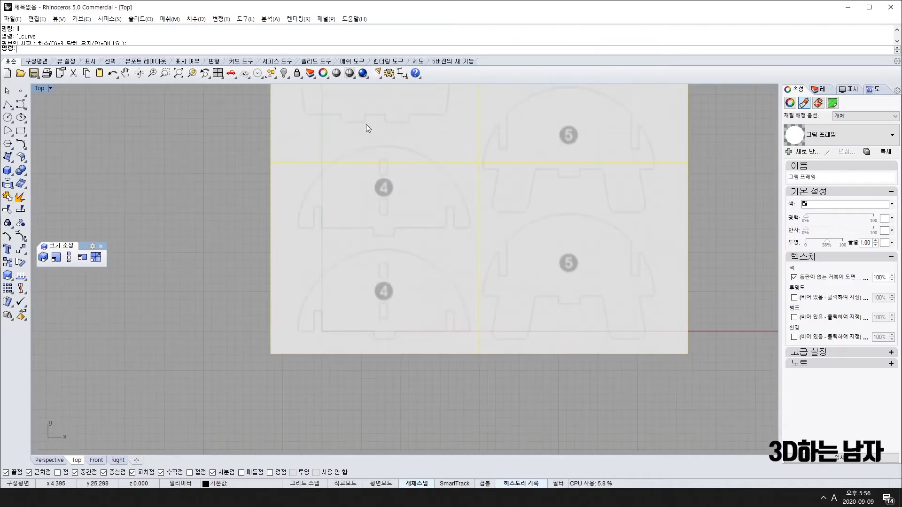
right_click_drag(434, 222, 388, 281)
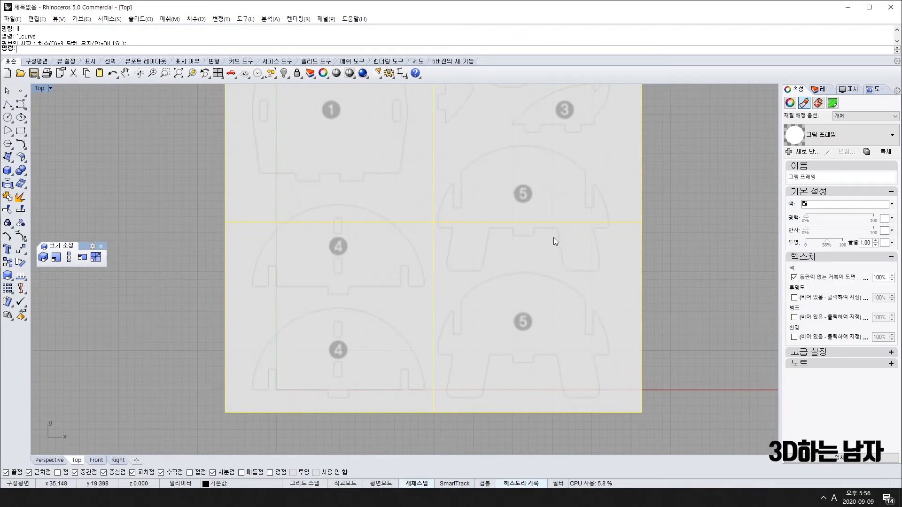
scroll(266, 384, "up", 5)
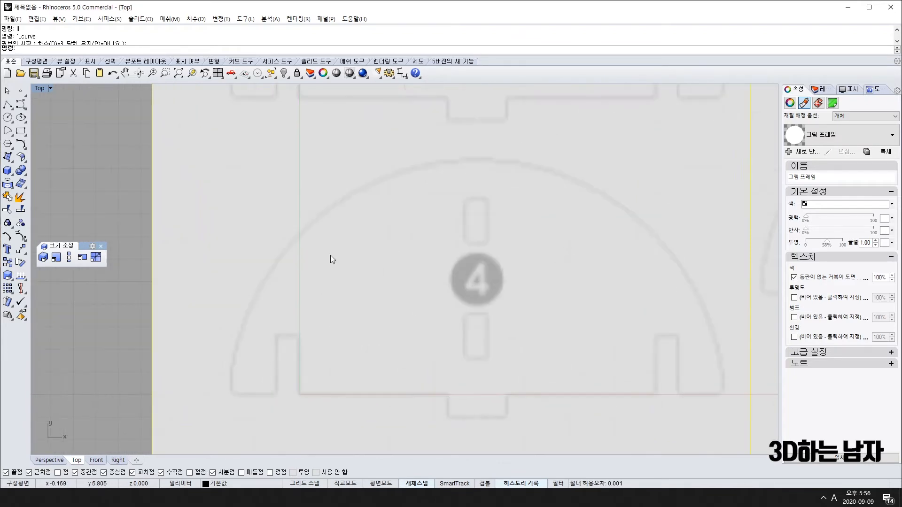
scroll(387, 305, "down", 5)
scroll(414, 317, "up", 5)
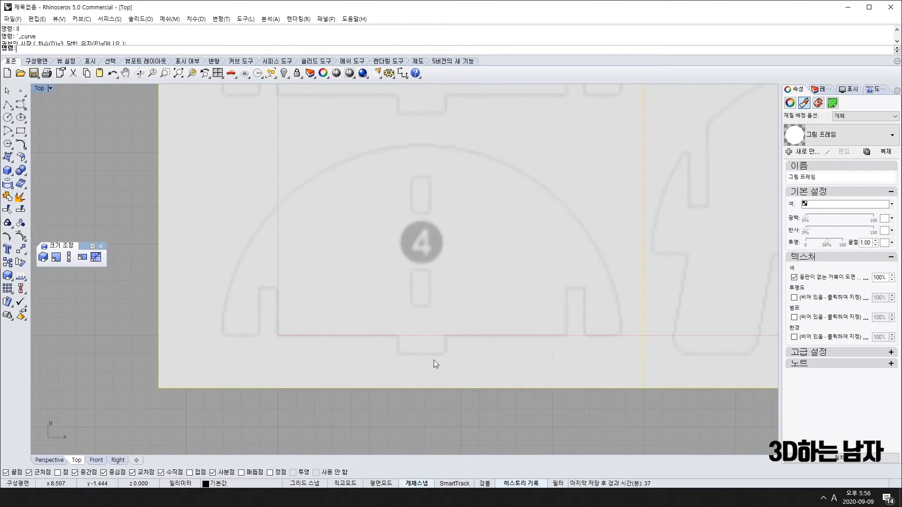
scroll(463, 319, "down", 6)
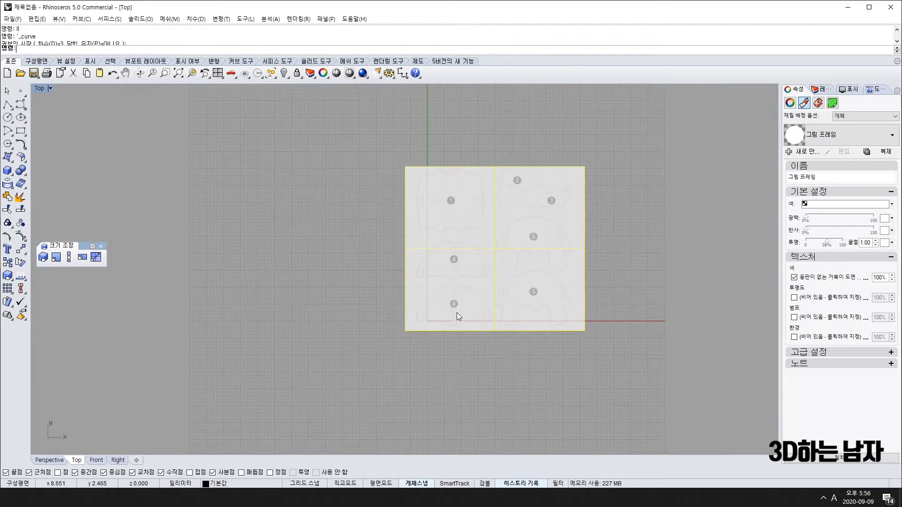
Lock the enlarged blueprint picture and confirm a selection window no longer picks it.
right_click_drag(457, 312, 385, 315)
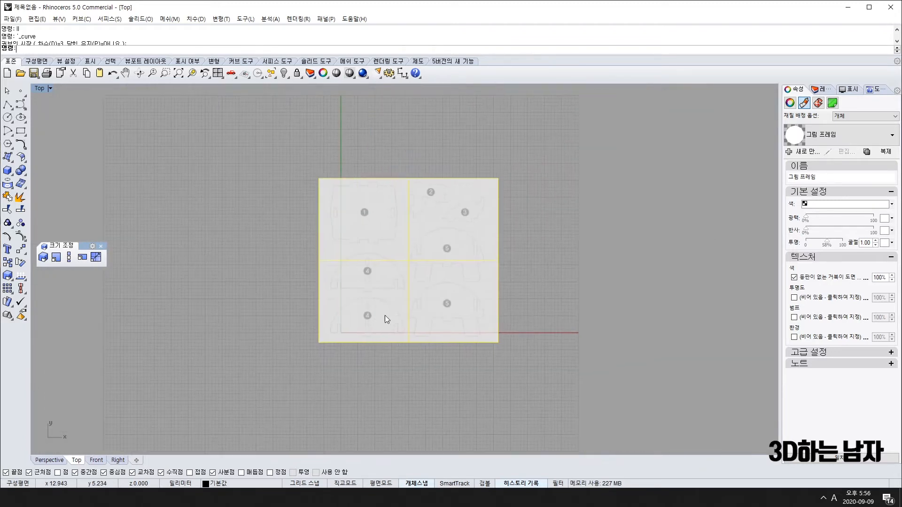
left_click(297, 72)
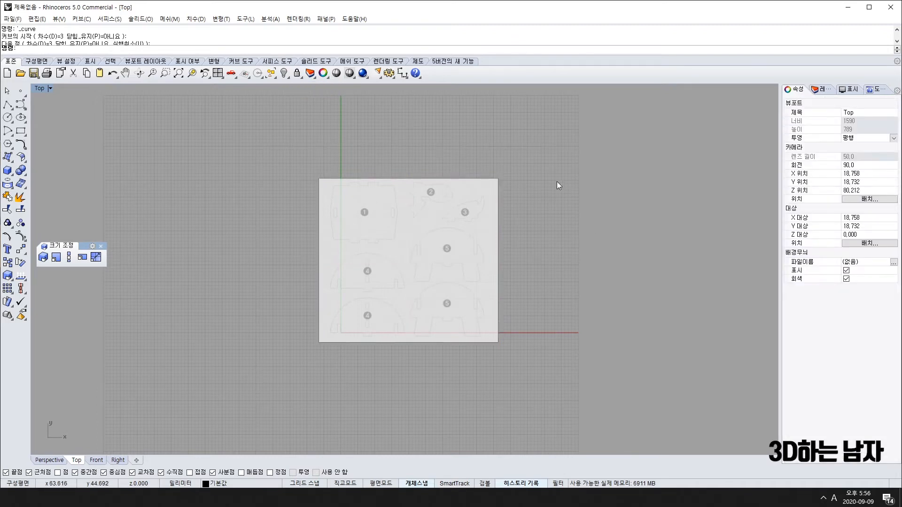
left_click_drag(265, 115, 601, 451)
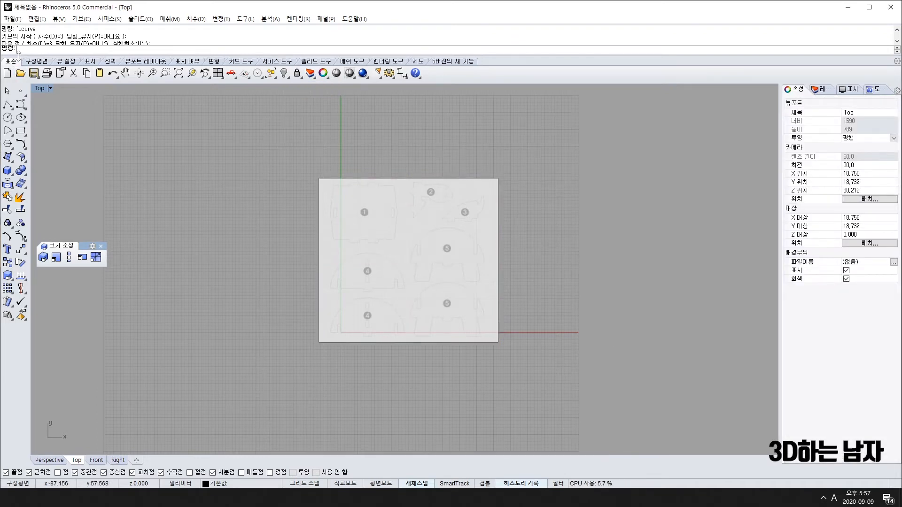
left_click_drag(292, 174, 577, 382)
Close the floating Scale toolbar and zoom in on the part 4 pieces.
left_click(101, 246)
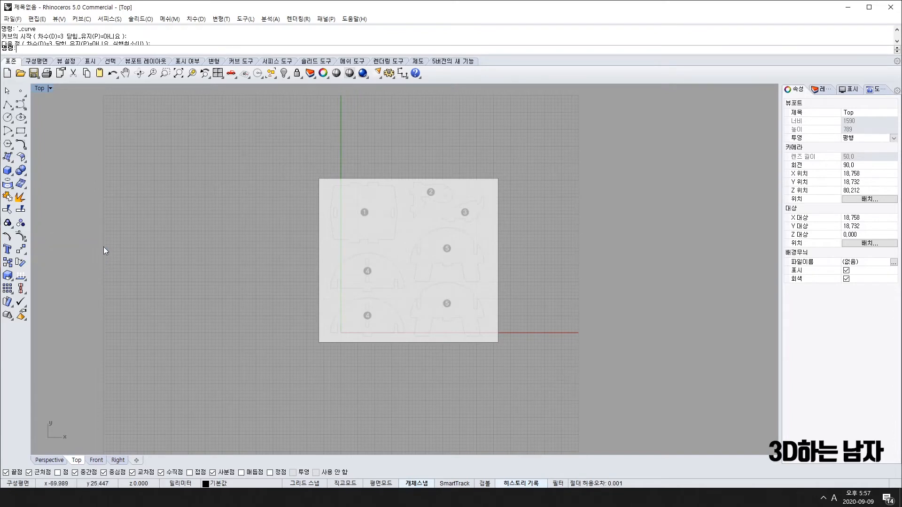
scroll(339, 309, "up", 12)
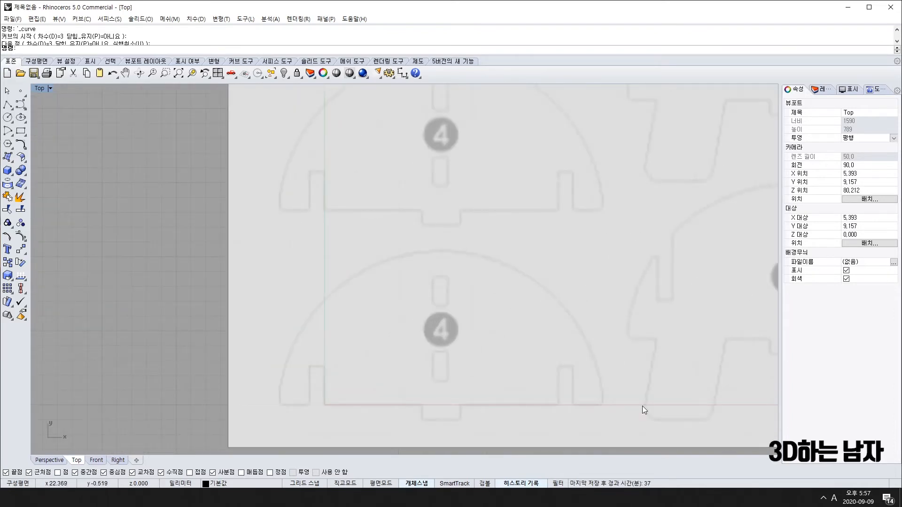
scroll(641, 406, "down", 10)
right_click_drag(563, 363, 419, 313)
scroll(377, 326, "up", 7)
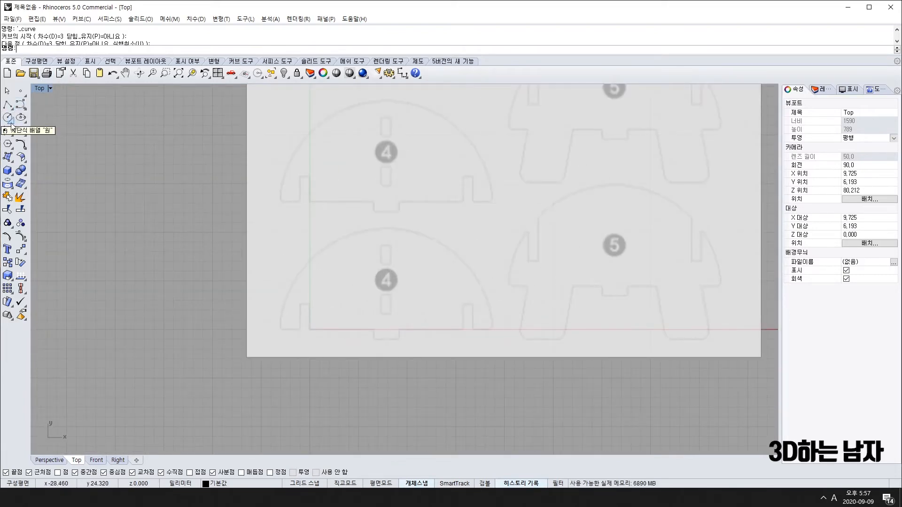
Float the Arc tools as a toolbar, then draw and delete a trial arc over part 4.
left_click(11, 137)
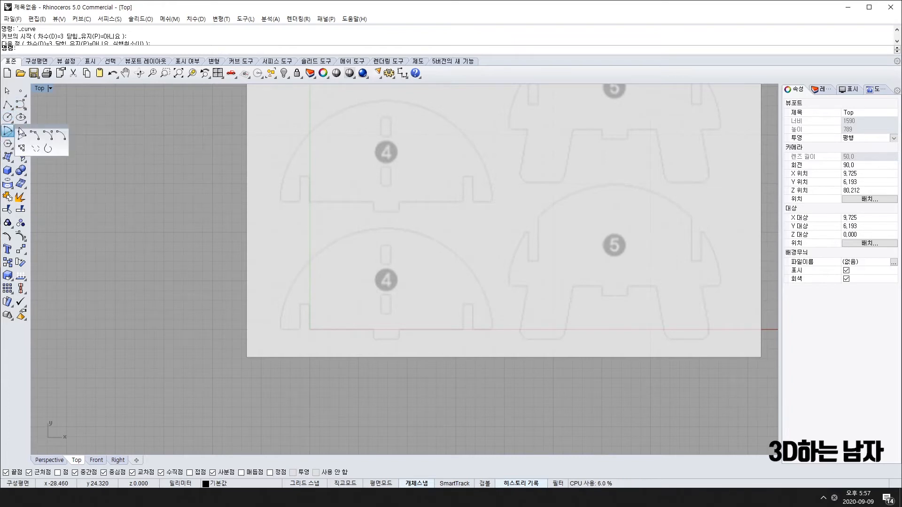
left_click_drag(25, 127, 47, 130)
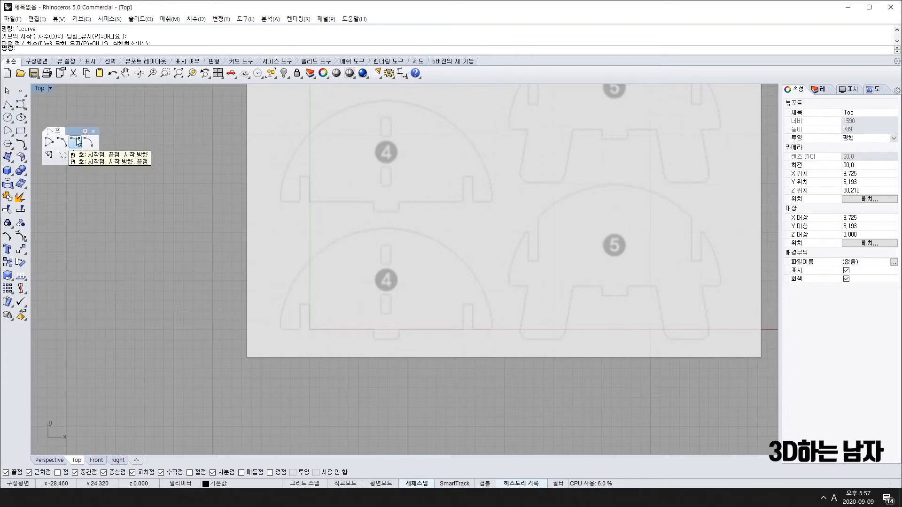
left_click(77, 142)
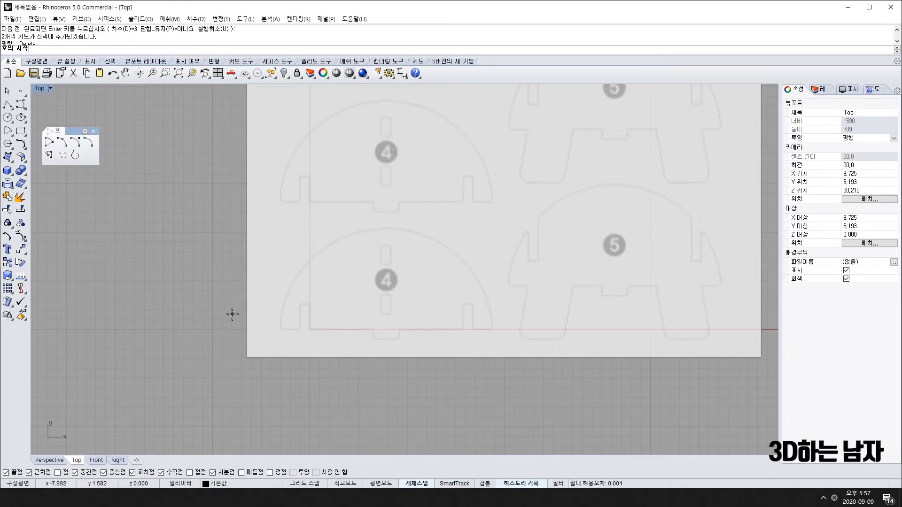
scroll(280, 334, "up", 4)
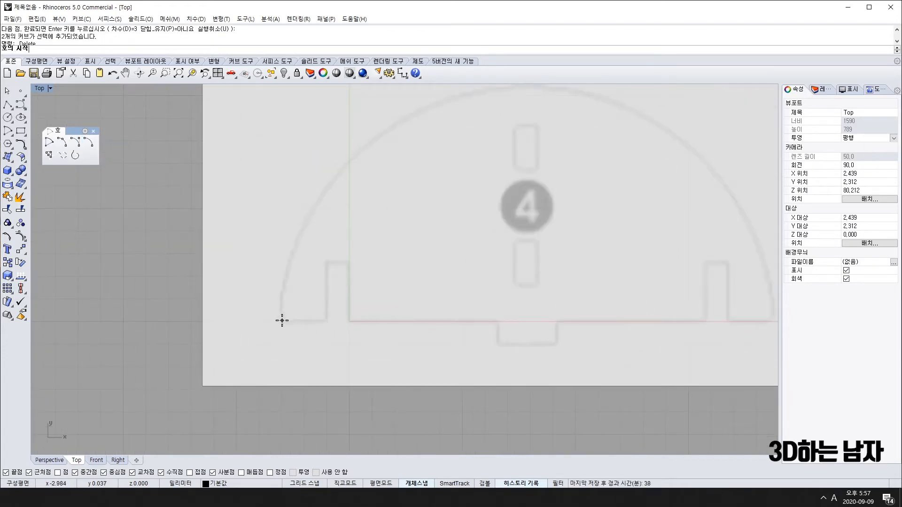
left_click(281, 320)
right_click_drag(595, 298, 377, 278)
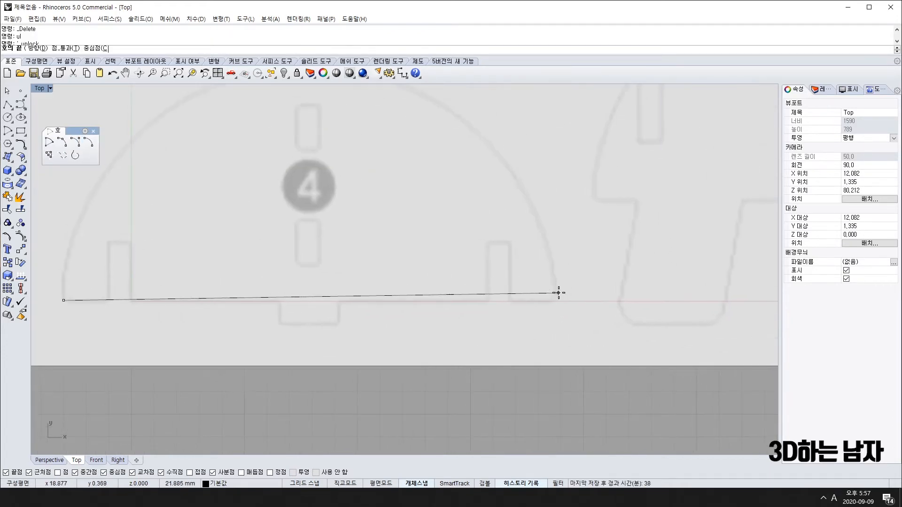
left_click(558, 301)
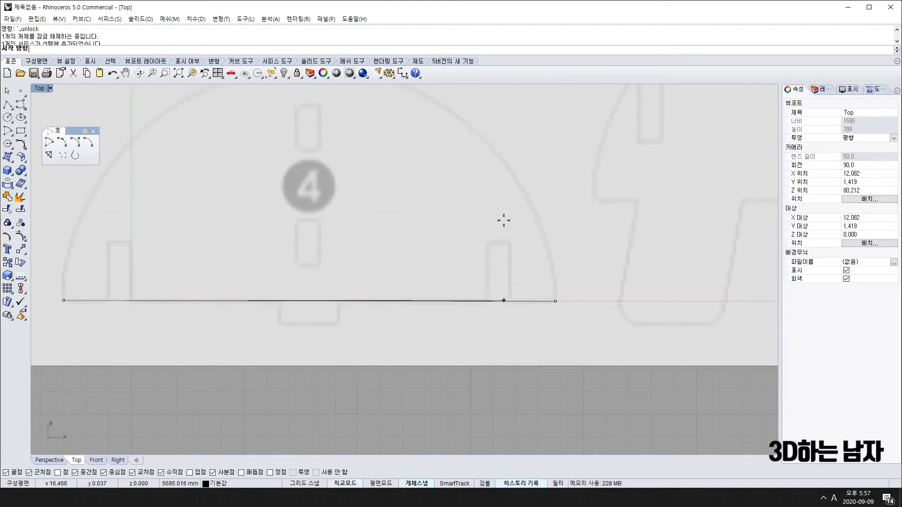
scroll(470, 160, "down", 8)
right_click_drag(375, 141, 352, 207)
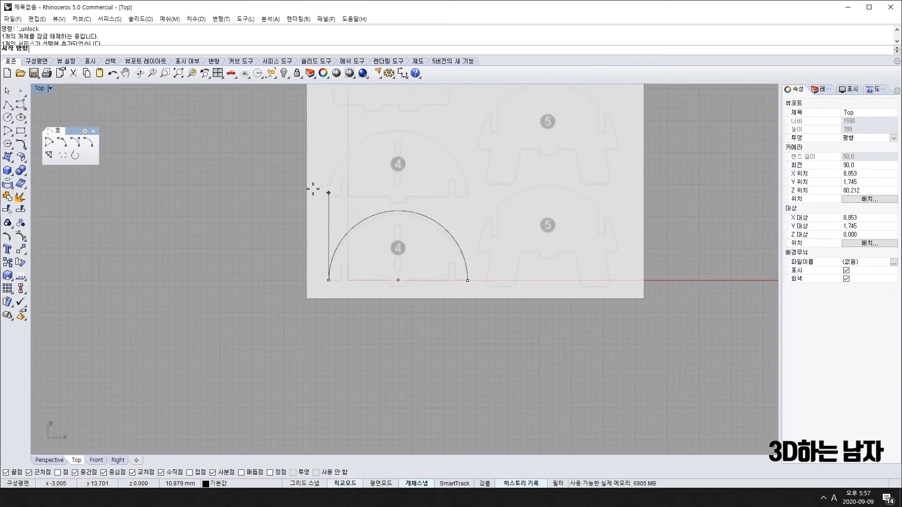
left_click(296, 126)
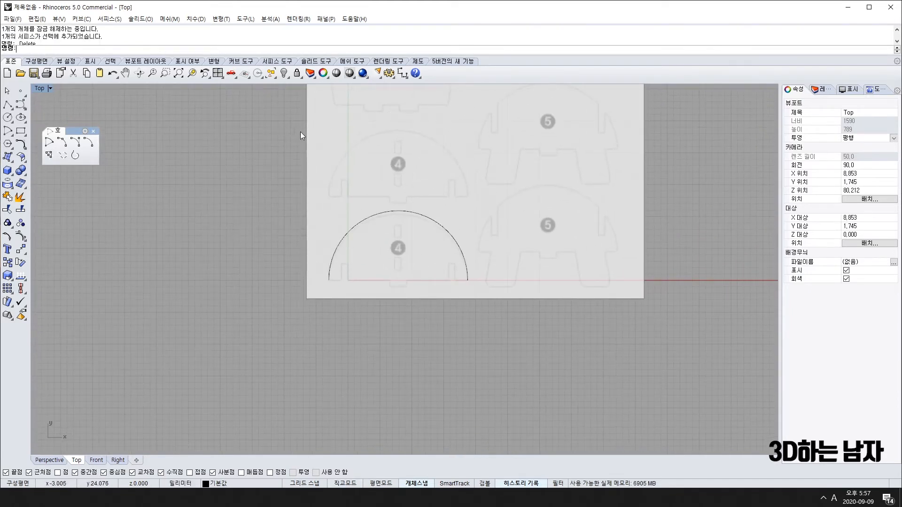
left_click(458, 241)
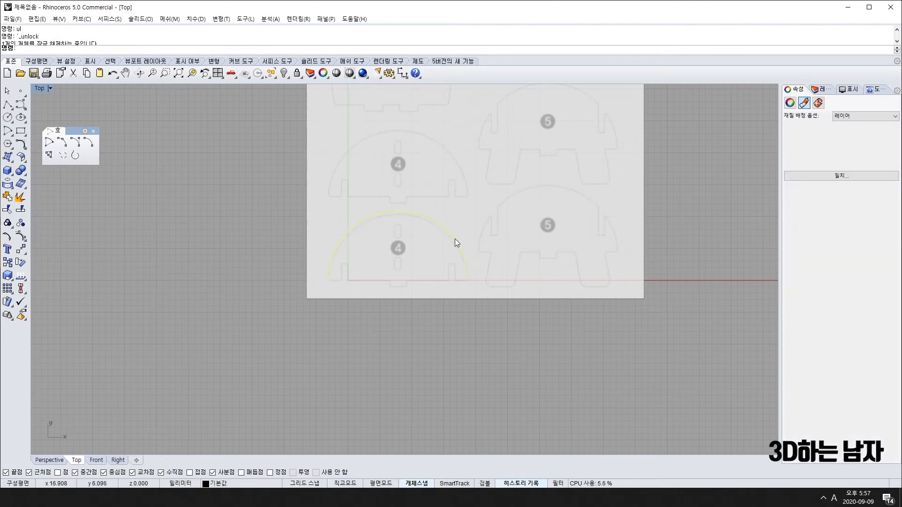
key("Delete")
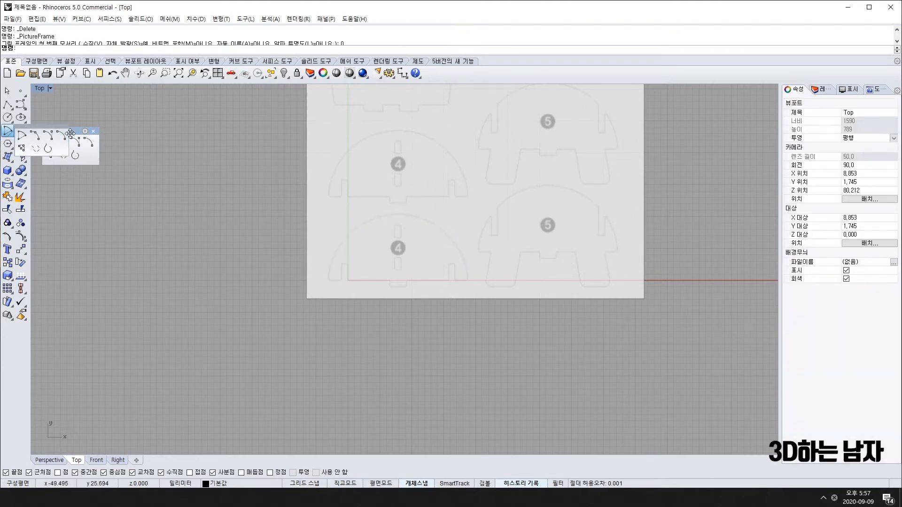
Start a second arc at the notch corner, cancel it, and launch Polyline with pl.
left_click_drag(73, 131, 91, 122)
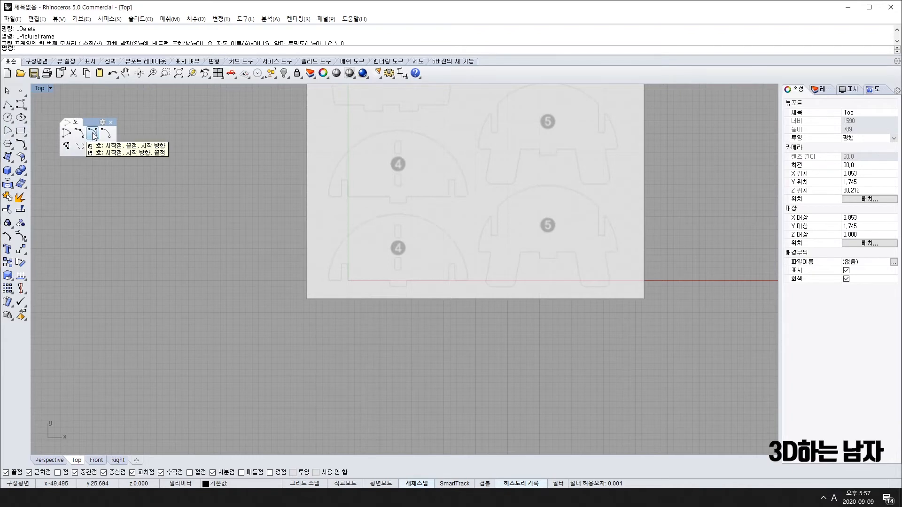
left_click(92, 134)
scroll(343, 289, "up", 5)
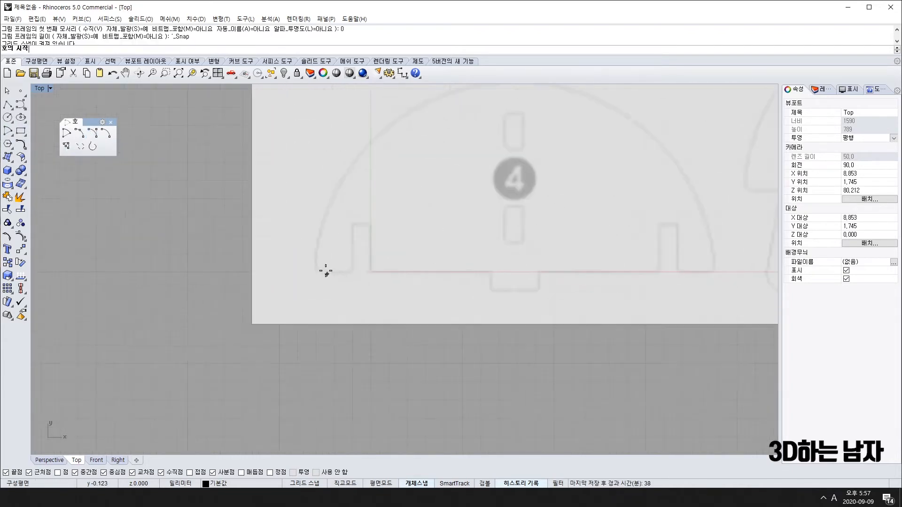
left_click(316, 270)
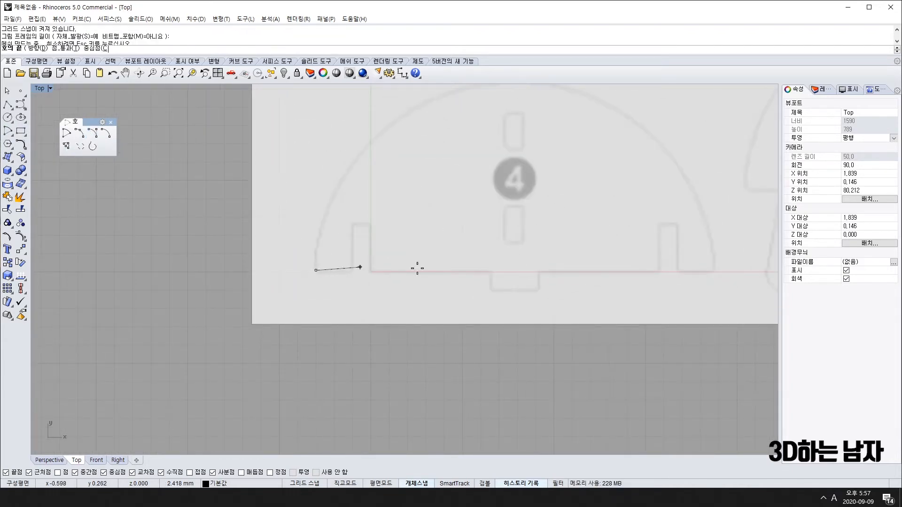
key("Escape")
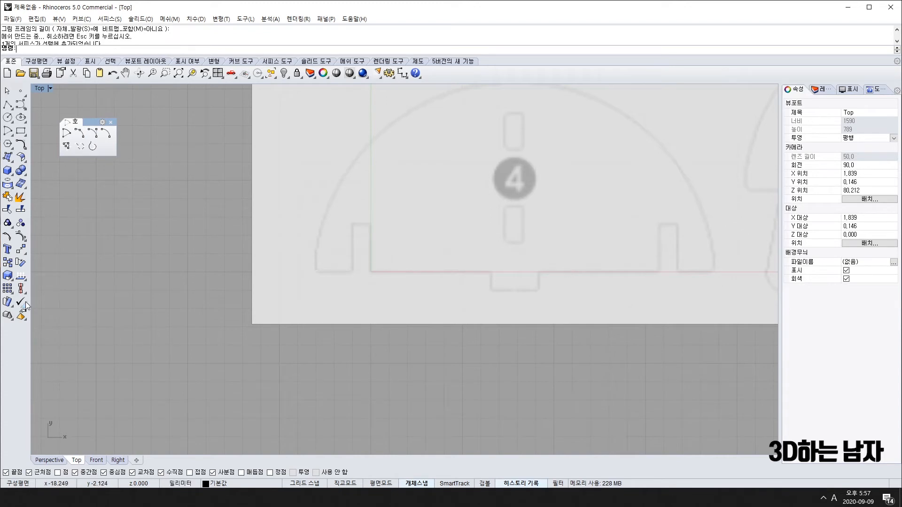
type("pl")
key("Return")
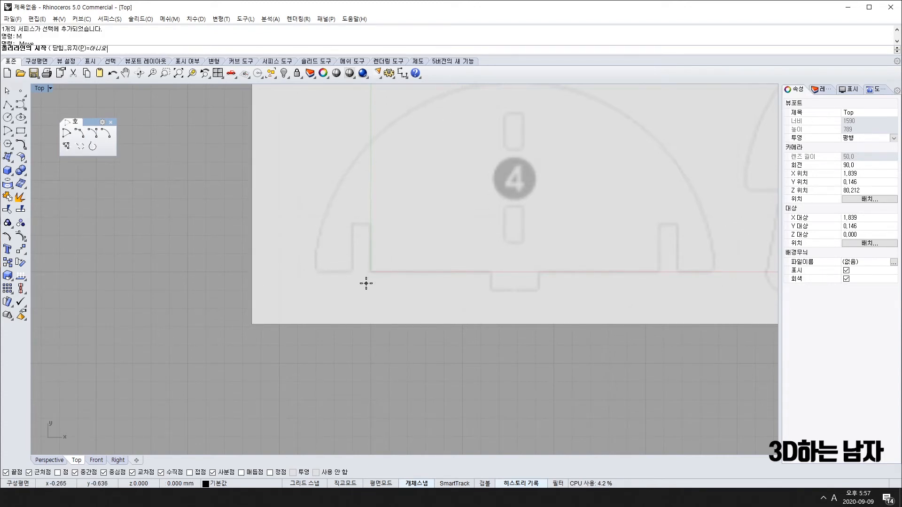
Draw a straight line from the base's notch corner leftward past part 4.
left_click(370, 273)
left_click(77, 271)
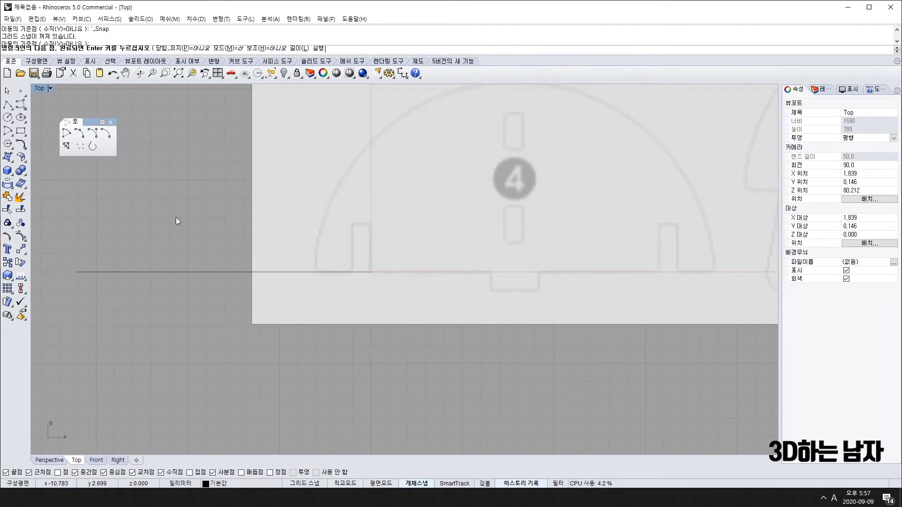
key("Return")
scroll(329, 277, "up", 3)
left_click(166, 230)
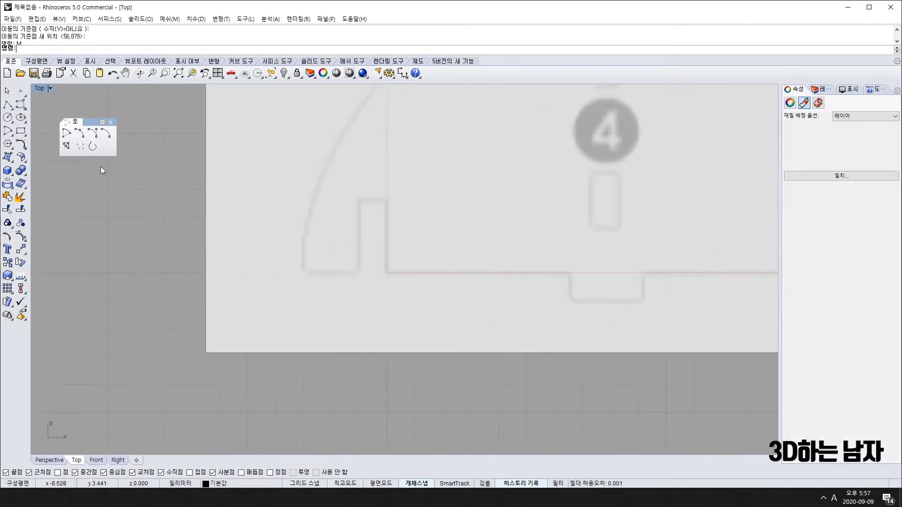
Draw a second baseline from the base corner and move it onto part 4's bottom edge.
left_click(8, 104)
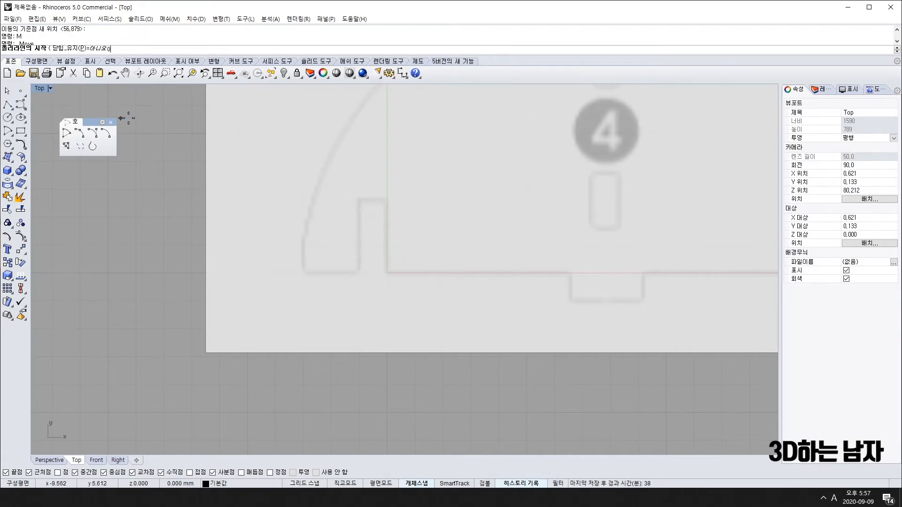
left_click(387, 272)
scroll(263, 268, "down", 2)
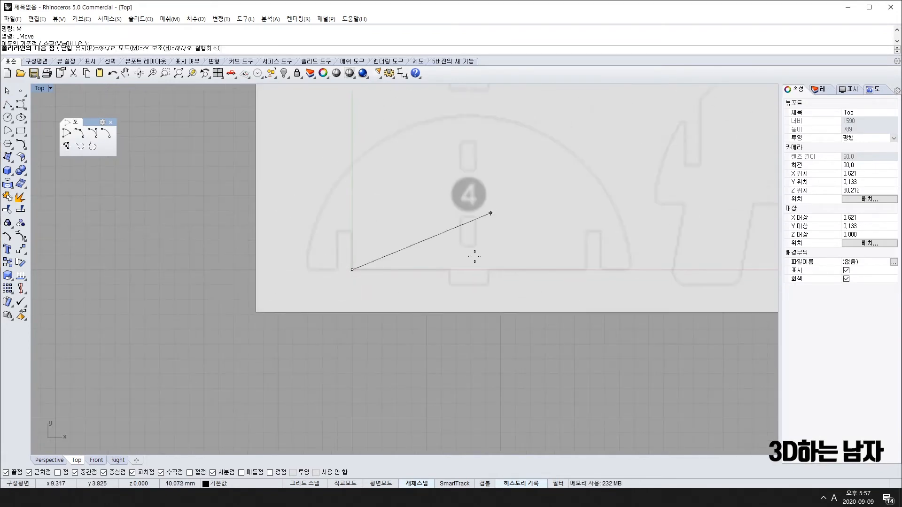
scroll(118, 266, "down", 2)
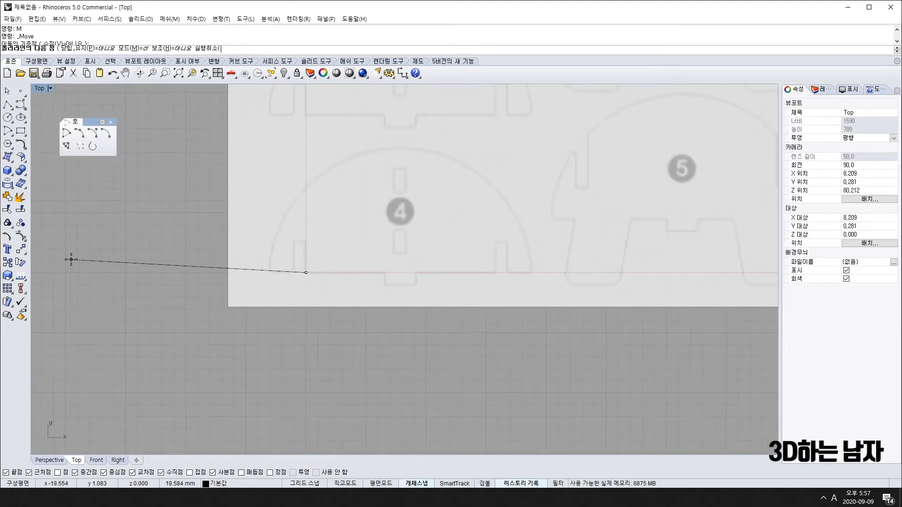
left_click(38, 282)
key("Return")
left_click(161, 273)
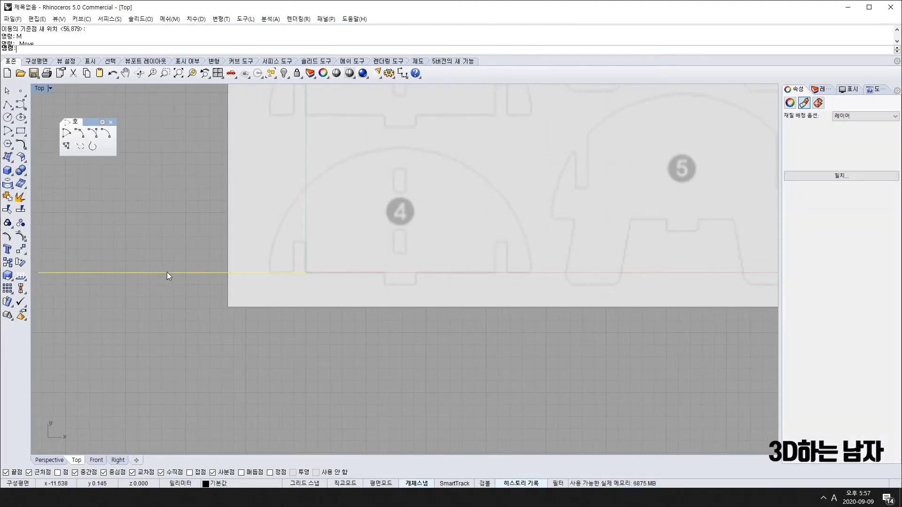
left_click(156, 273)
left_click(388, 273)
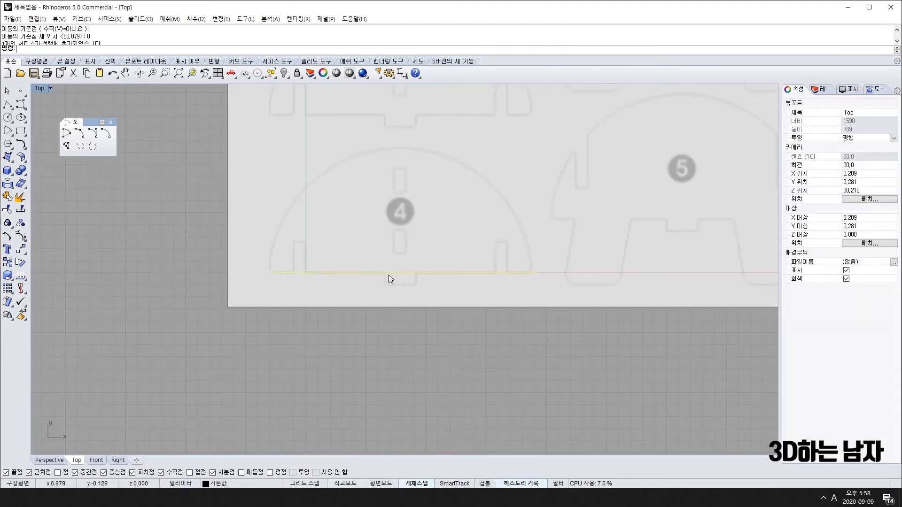
left_click_drag(451, 273, 447, 272)
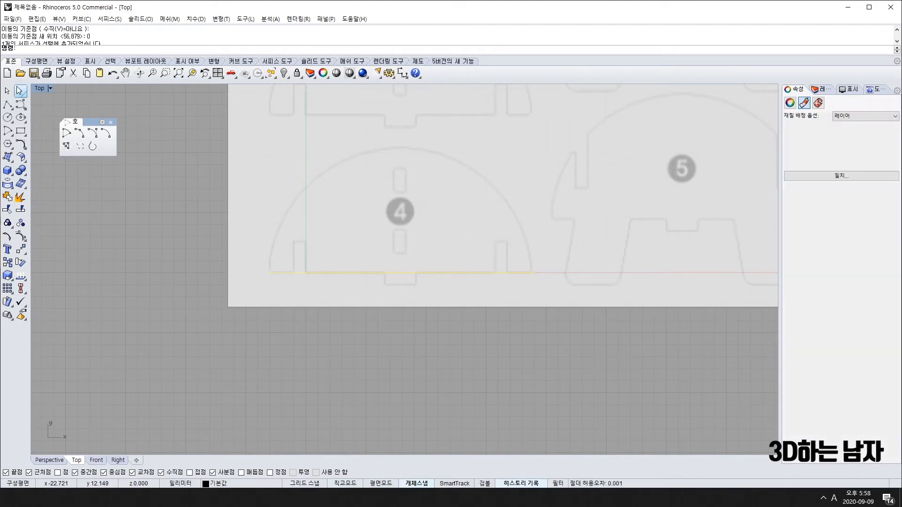
Draw a semicircular arc from the baseline's left end to its right end, bulging upward.
left_click(98, 137)
scroll(272, 265, "up", 5)
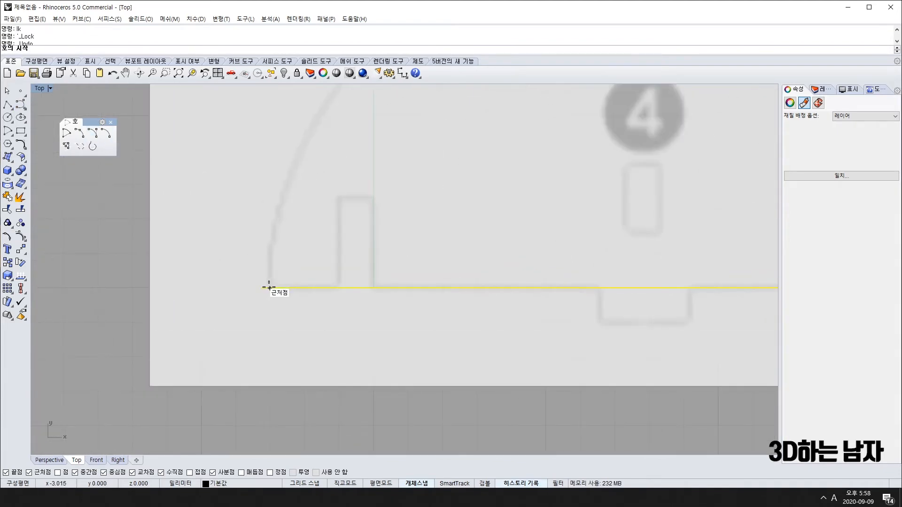
left_click(268, 288)
scroll(269, 286, "down", 5)
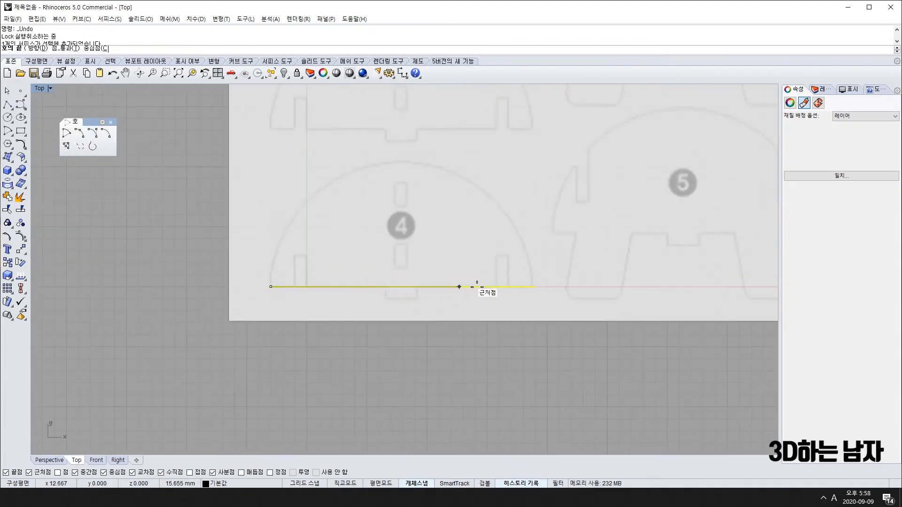
scroll(532, 287, "up", 5)
left_click(529, 266)
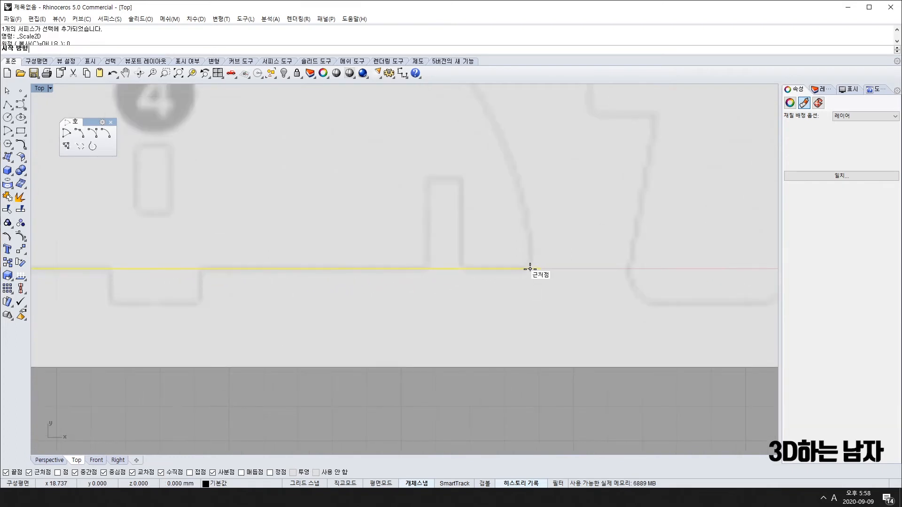
scroll(530, 269, "down", 5)
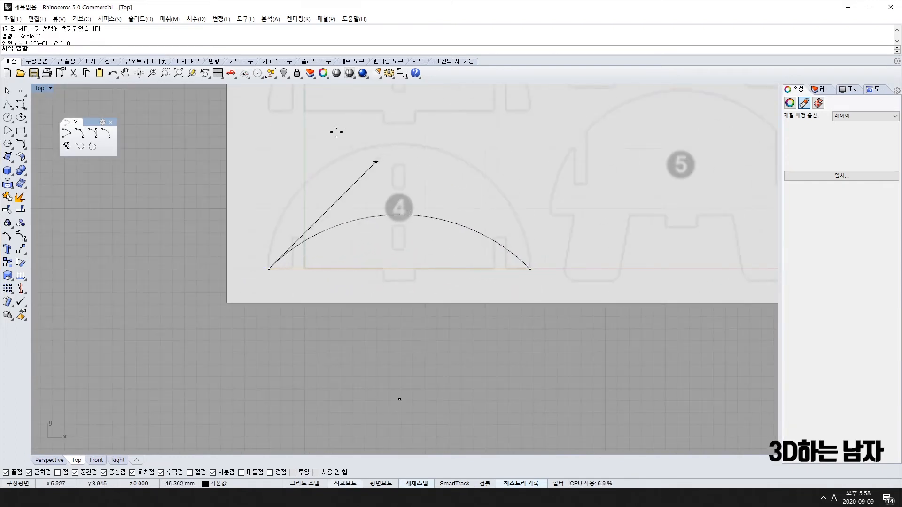
left_click(302, 130)
right_click_drag(336, 206, 275, 268)
left_click(288, 211)
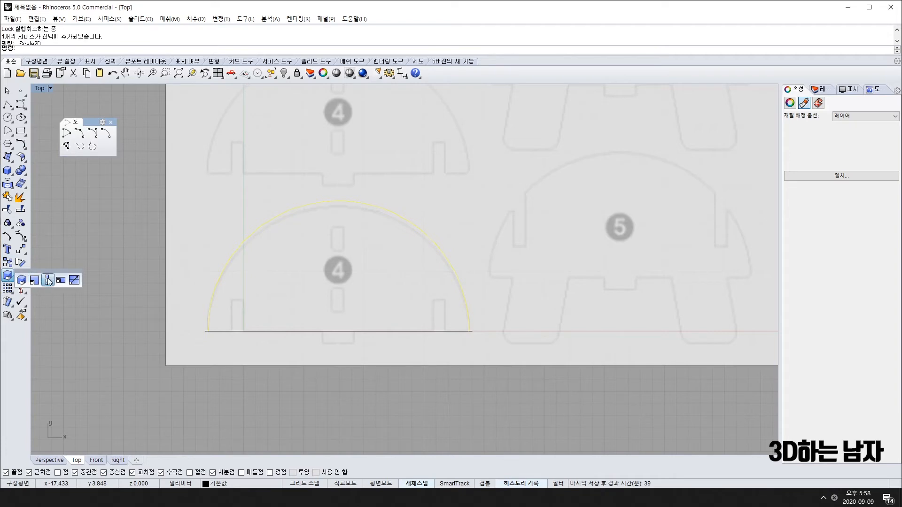
Abandon resizing the arc, undo the baseline edit, and delete the old baseline.
left_click(9, 276)
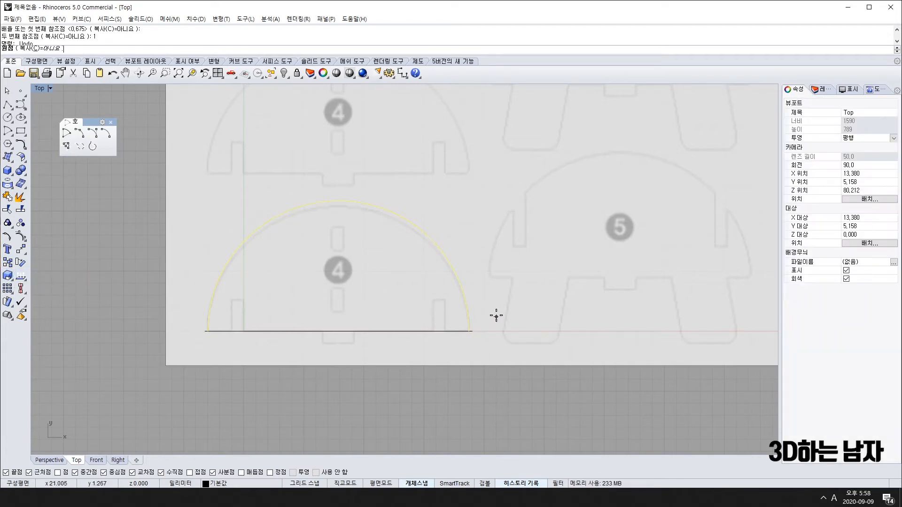
left_click(469, 331)
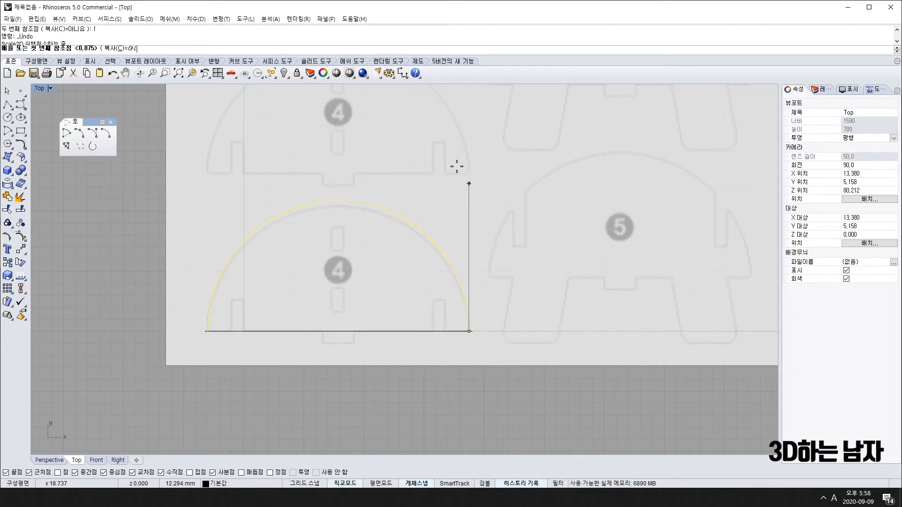
left_click(468, 113)
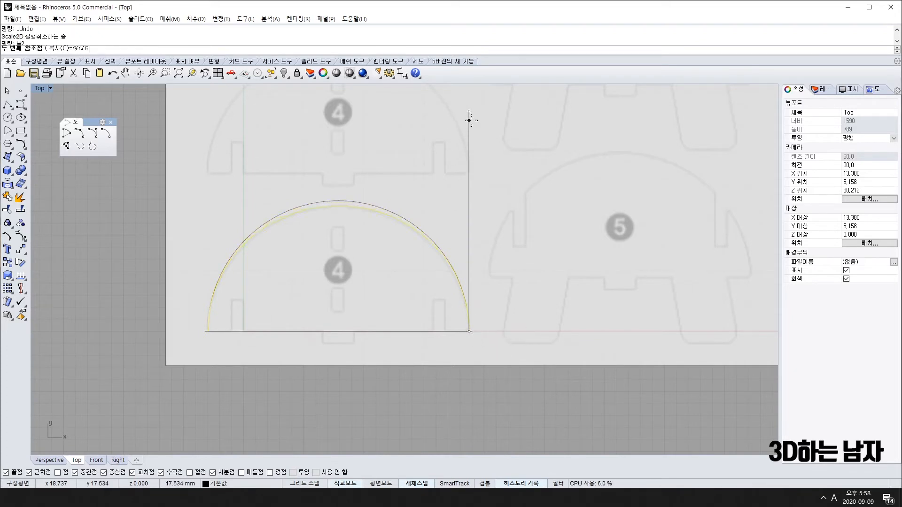
key("Escape")
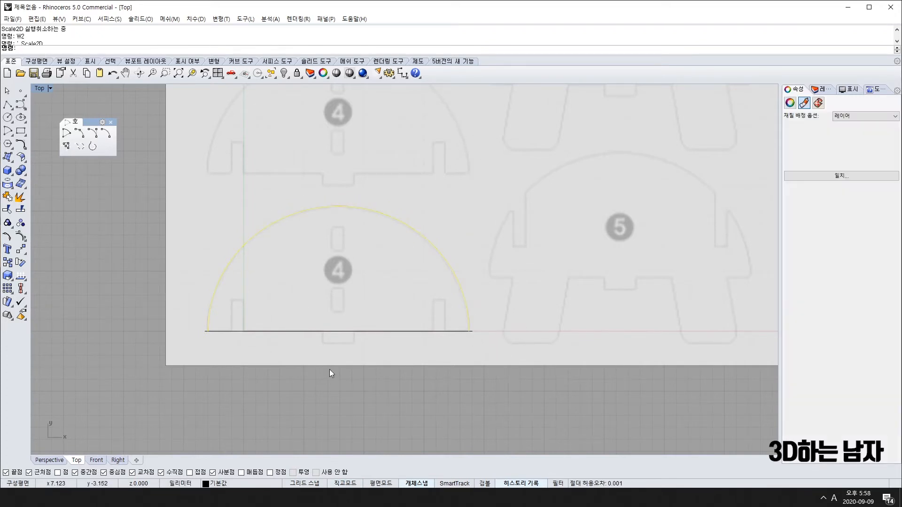
key("ctrl+z")
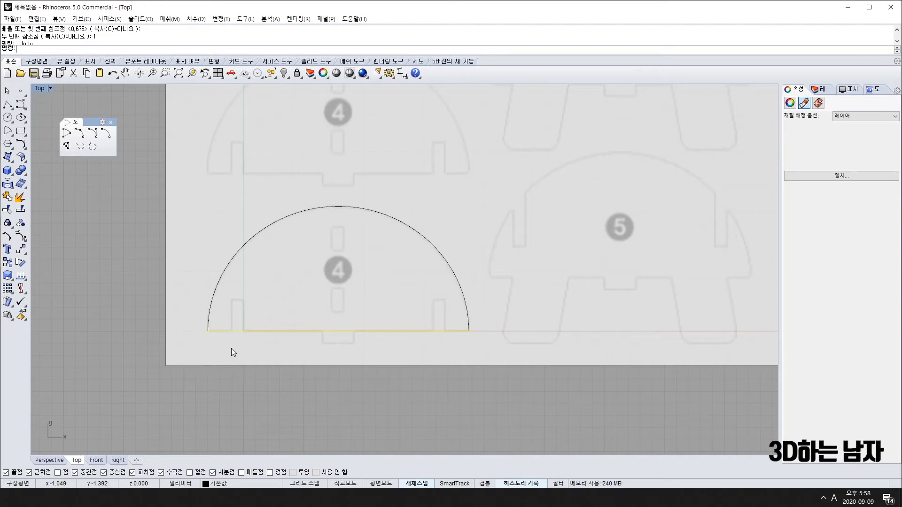
key("Delete")
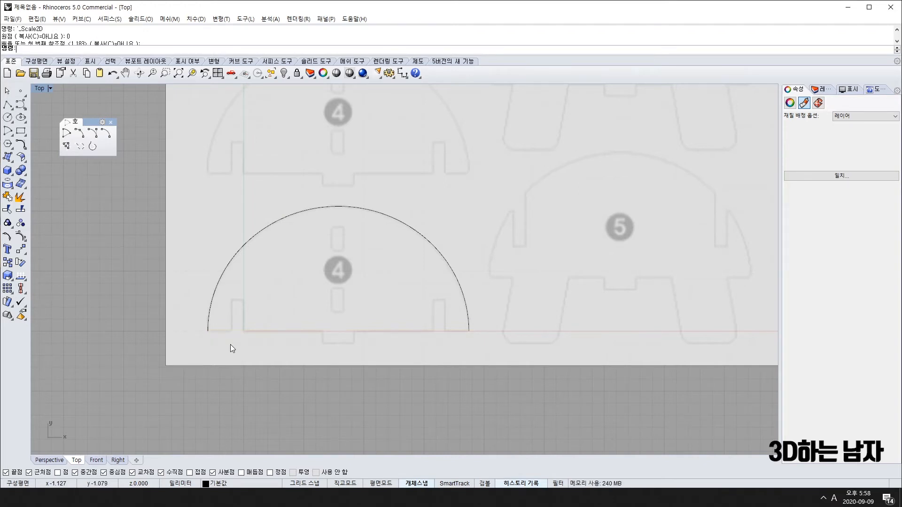
scroll(230, 339, "up", 10)
scroll(235, 337, "down", 8)
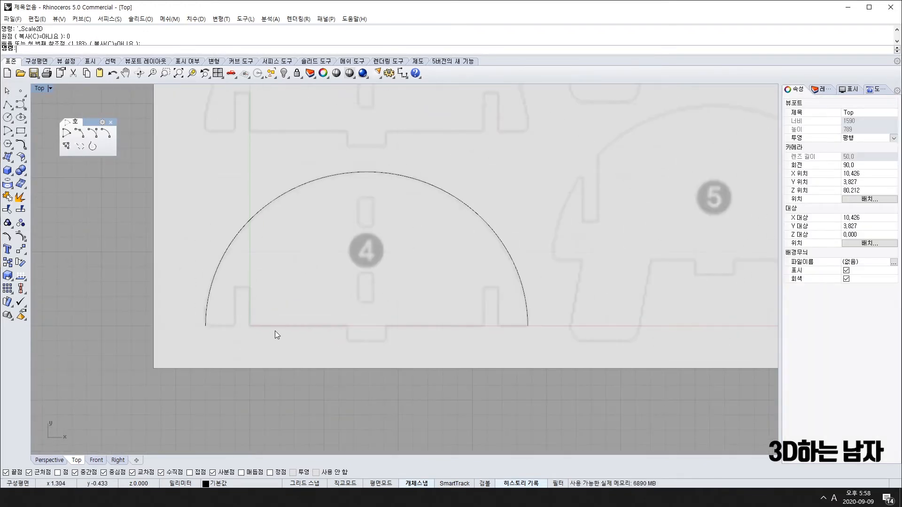
scroll(359, 346, "up", 3)
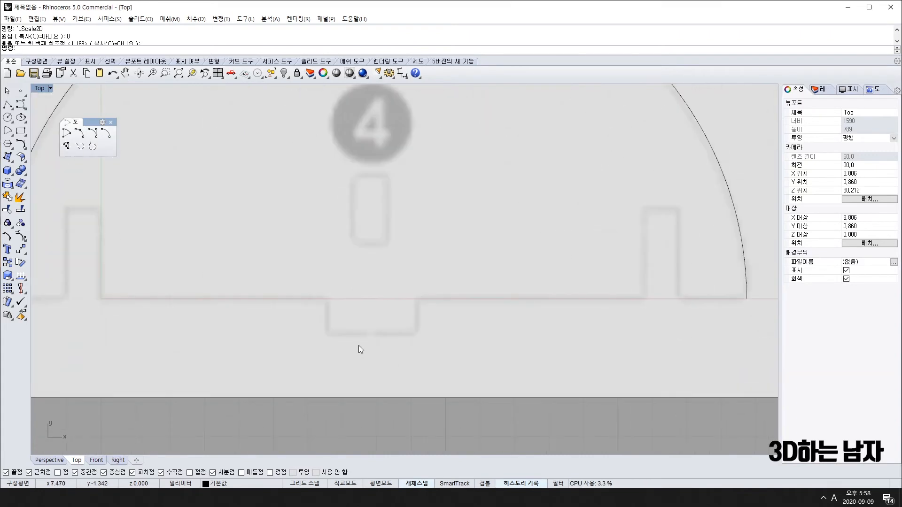
scroll(359, 346, "down", 3)
scroll(358, 345, "up", 3)
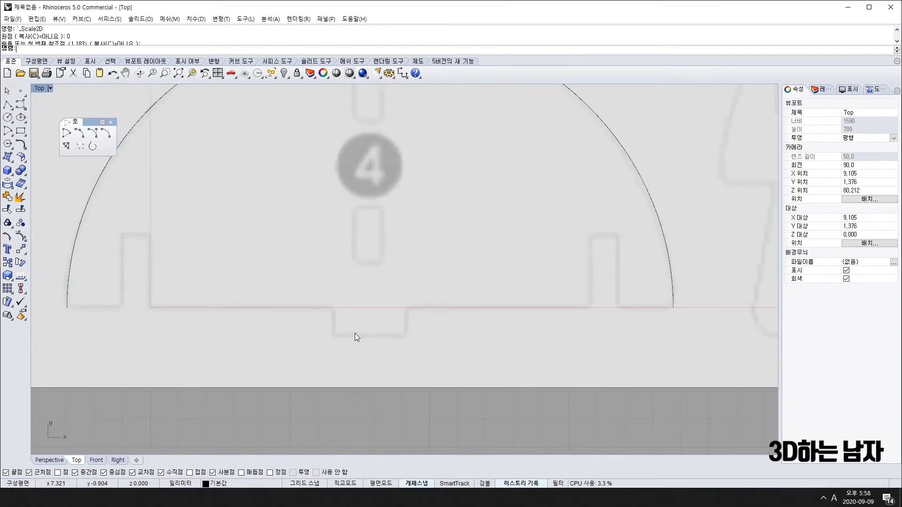
scroll(355, 334, "down", 3)
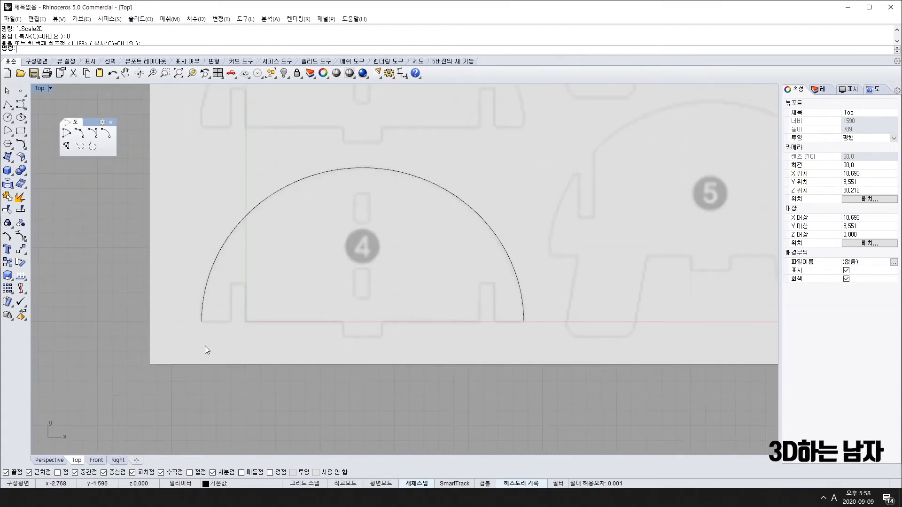
Draw a straight line joining the arc's left and right ends to close the half-dome.
left_click(8, 105)
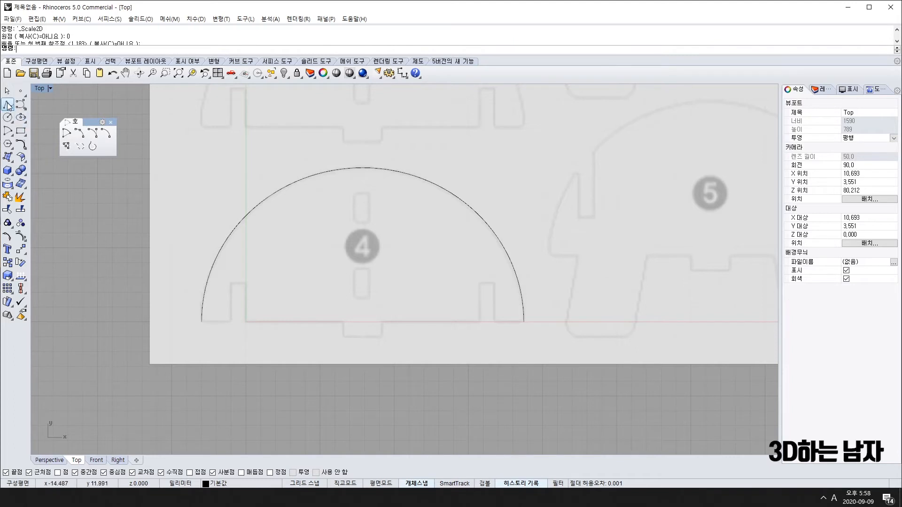
left_click(202, 322)
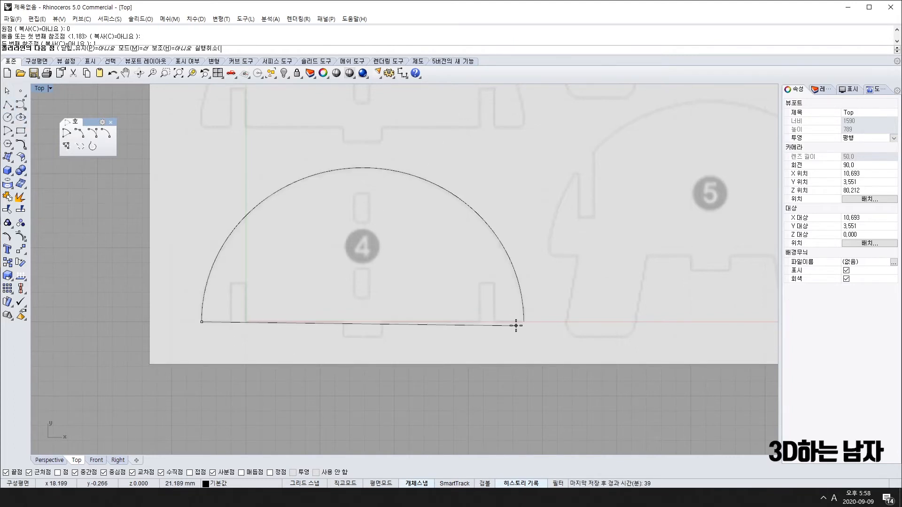
left_click(524, 321)
key("Return")
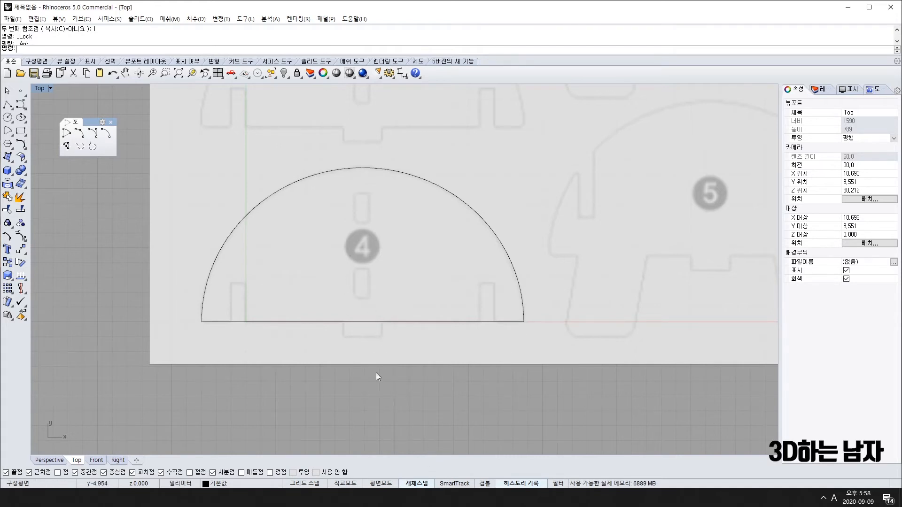
left_click(8, 105)
key("Escape")
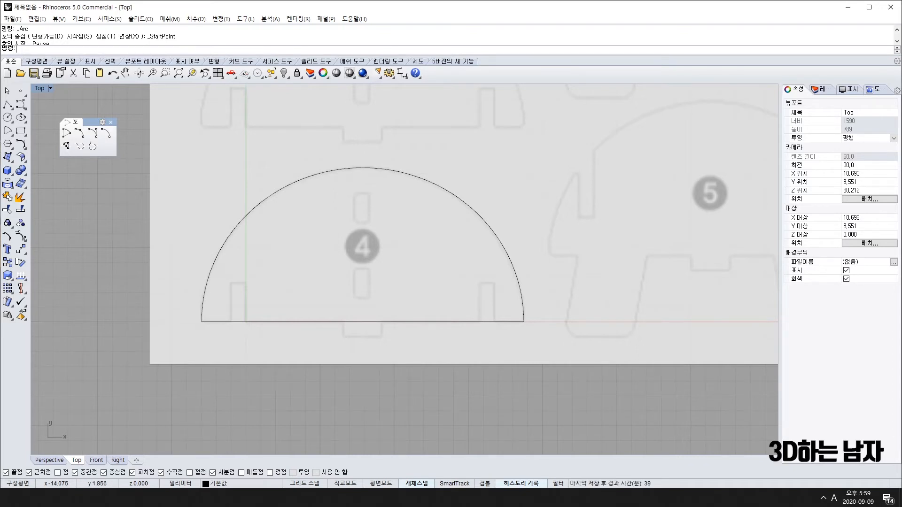
Draw a vertical centre line straight down from the dome base's midpoint.
left_click(8, 104)
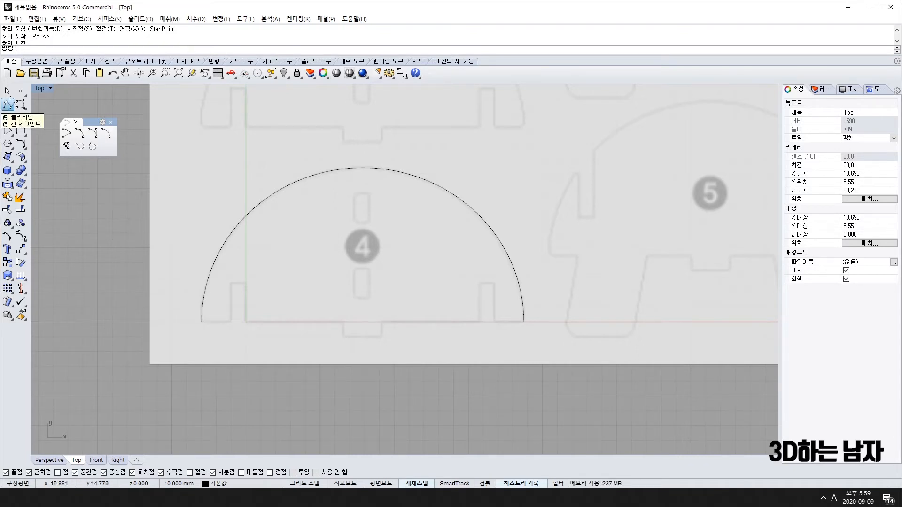
left_click(364, 321)
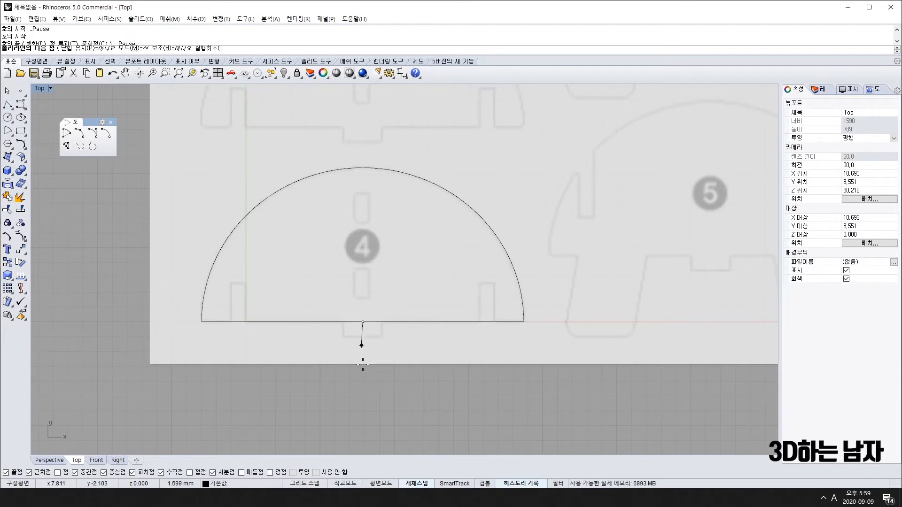
left_click(363, 377)
key("Return")
scroll(360, 357, "up", 5)
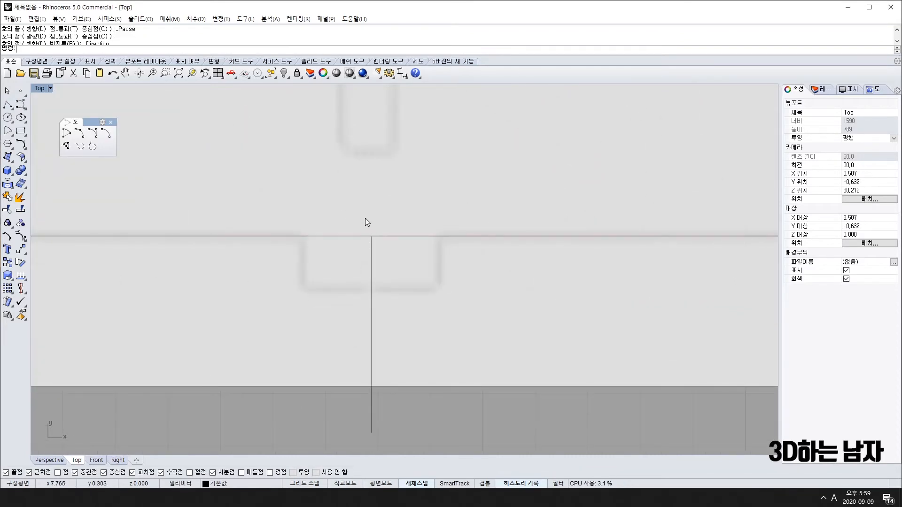
Offset the dome's base line with Offset Curve to a parallel copy just below it.
left_click(371, 256)
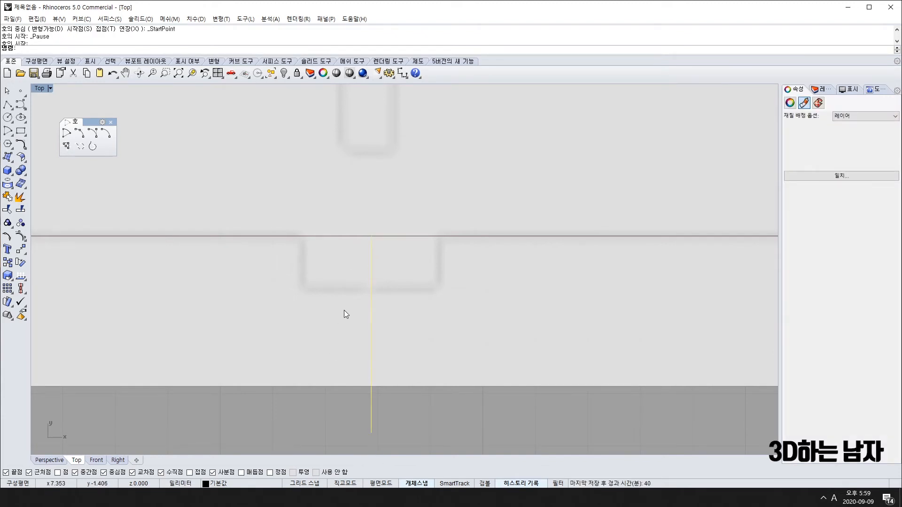
left_click(342, 239)
scroll(342, 239, "down", 5)
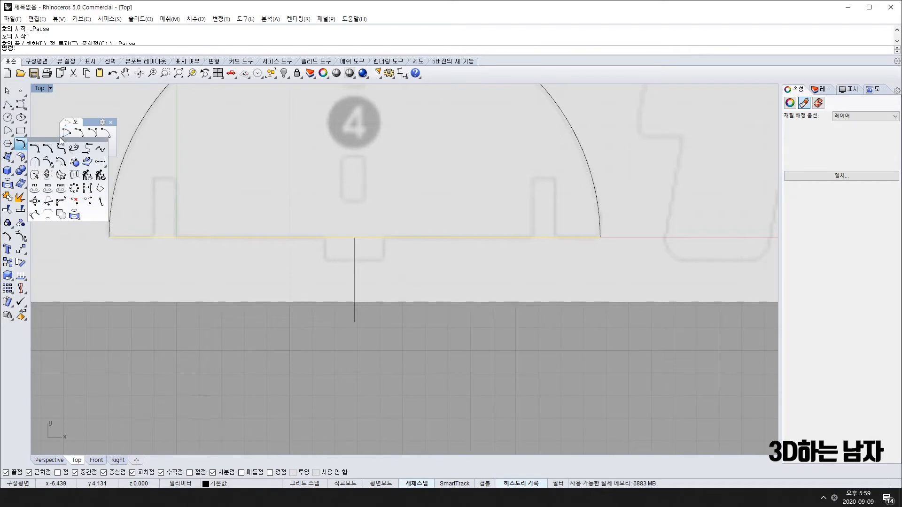
left_click(25, 145)
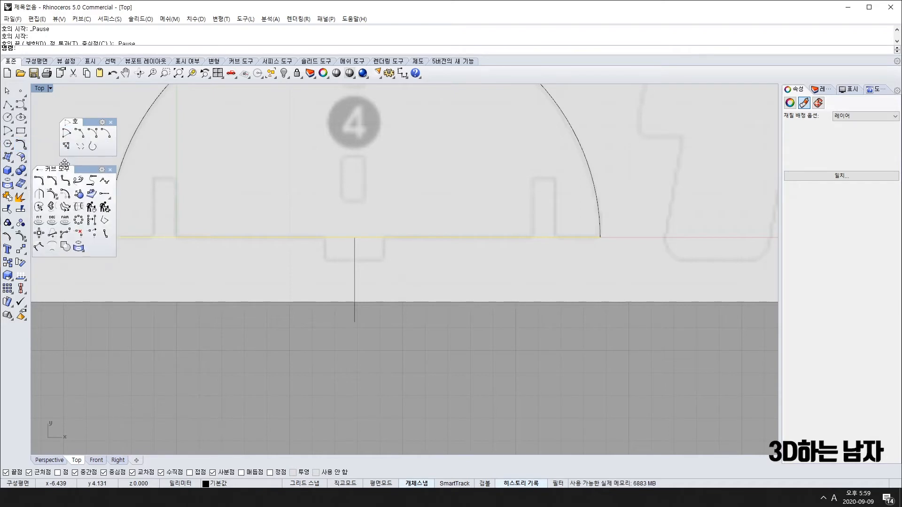
left_click(110, 170)
left_click(111, 123)
left_click(17, 145)
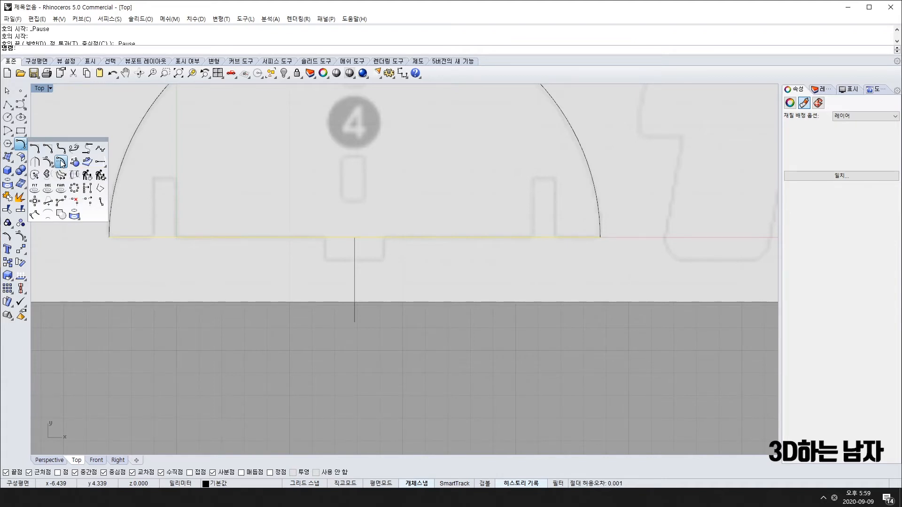
left_click(62, 163)
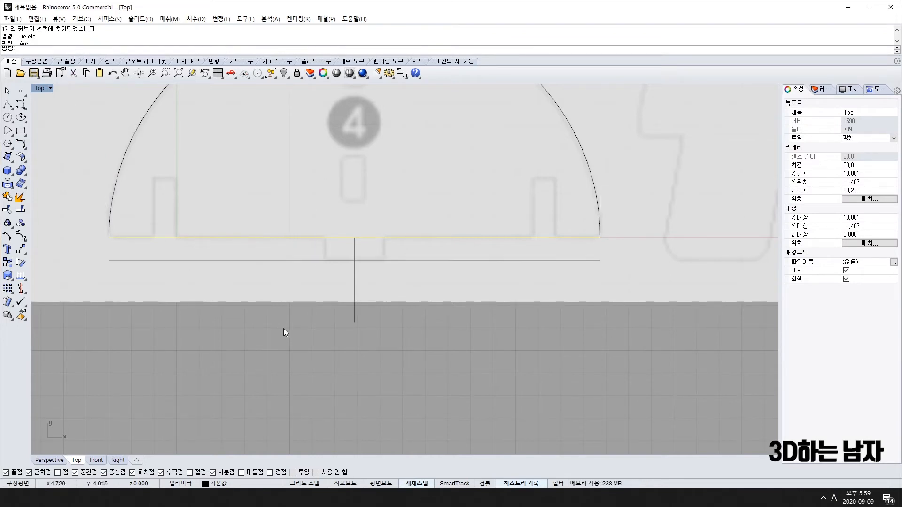
left_click(309, 379)
left_click(308, 376)
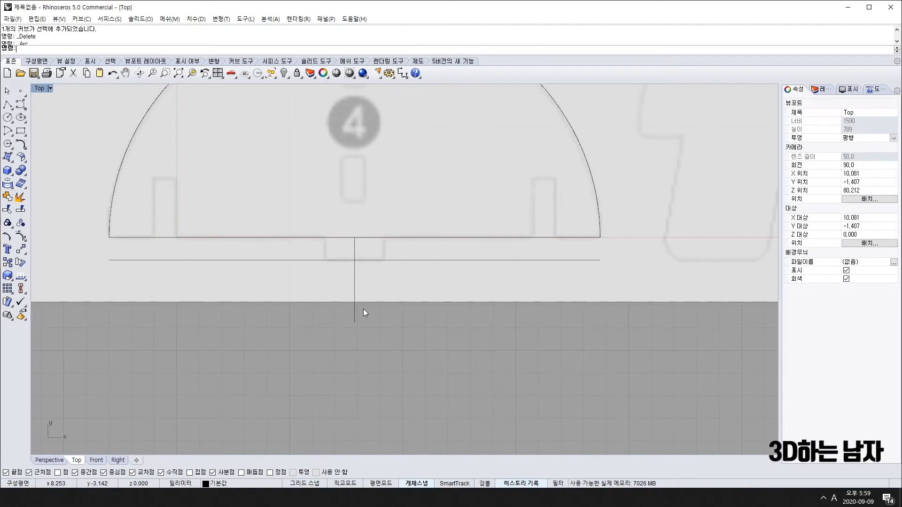
left_click(7, 103)
scroll(327, 253, "up", 3)
scroll(328, 253, "up", 1)
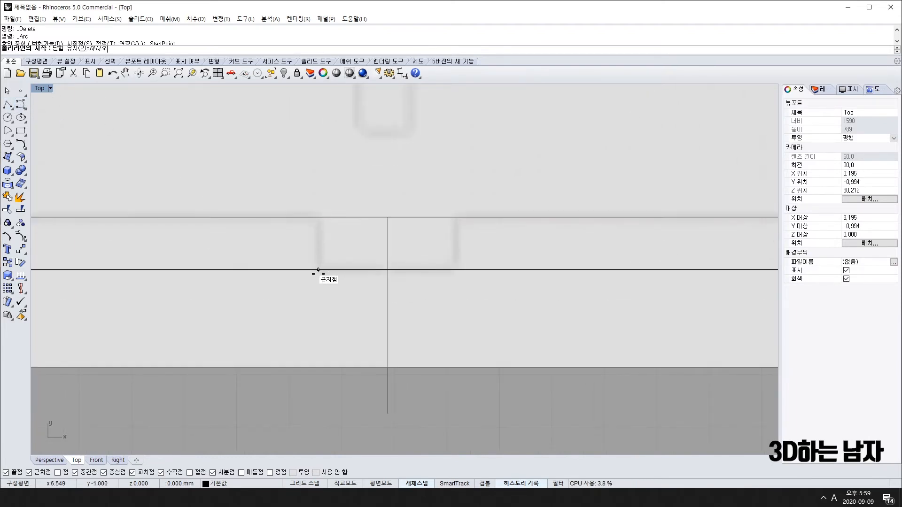
Draw a short vertical slot line from the offset line up to the dome base.
left_click(319, 269)
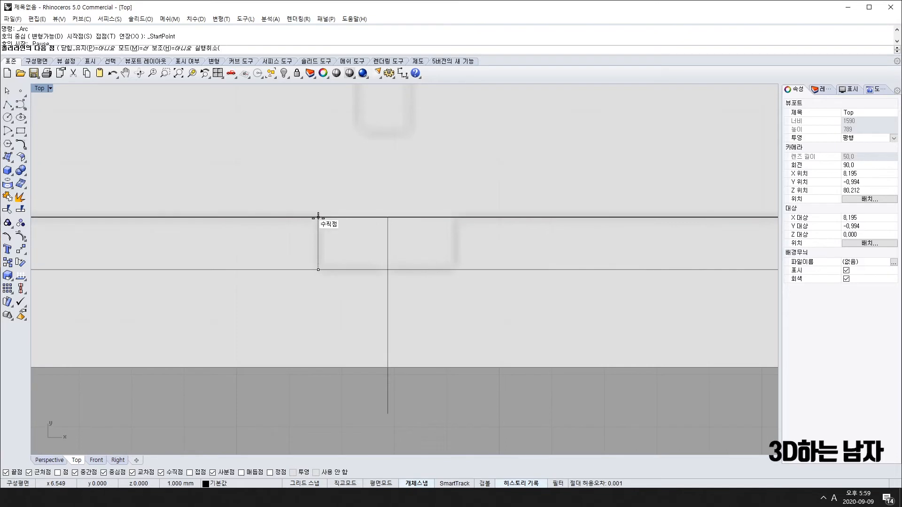
left_click(319, 217)
key("Return")
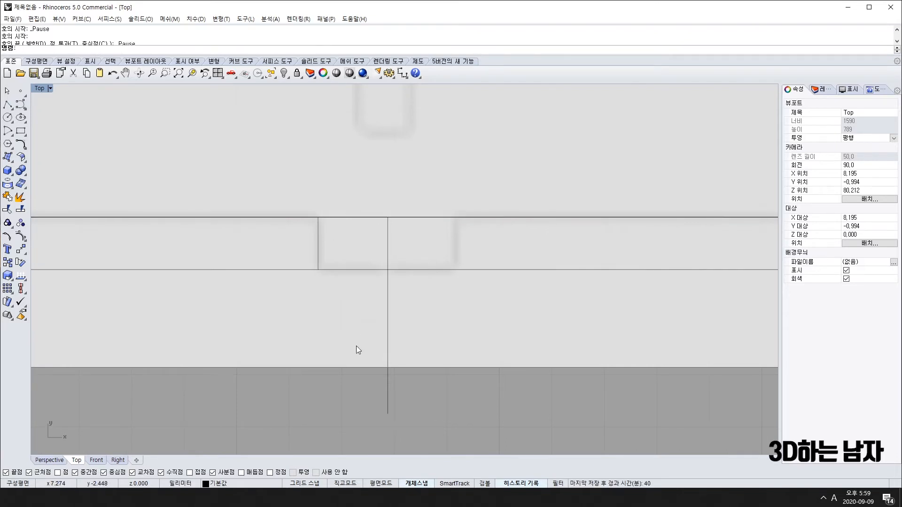
scroll(482, 326, "down", 4)
right_click_drag(480, 329, 371, 401)
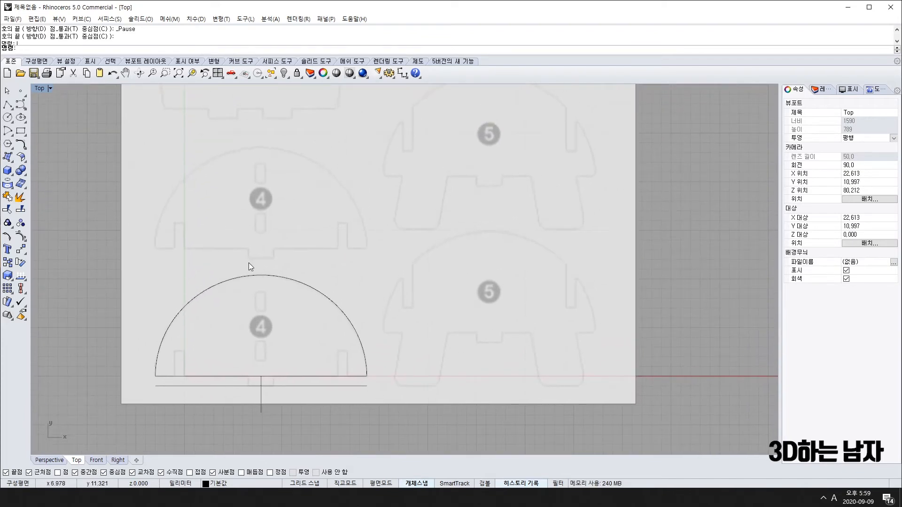
scroll(249, 267, "up", 5)
scroll(310, 246, "down", 4)
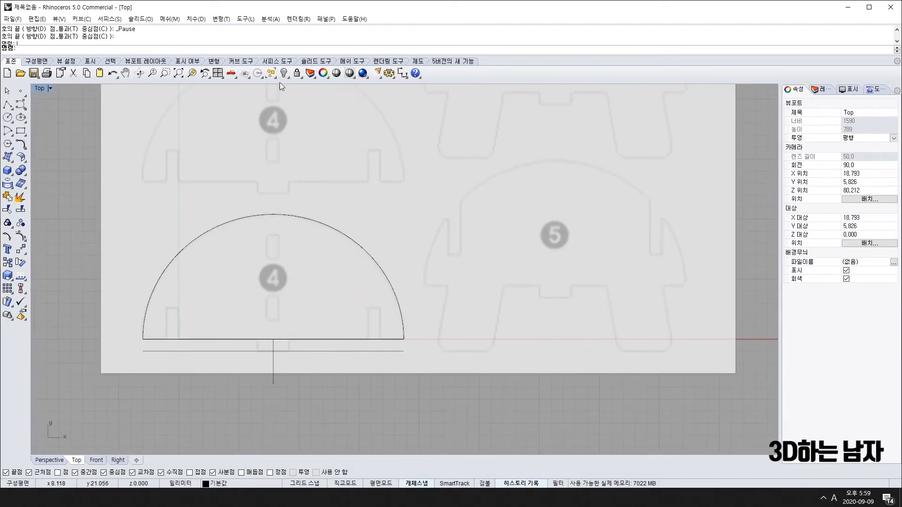
Measure the slot area, reading 2.62 and then 1.25 left of the centre line.
left_click(402, 73)
scroll(287, 338, "up", 4)
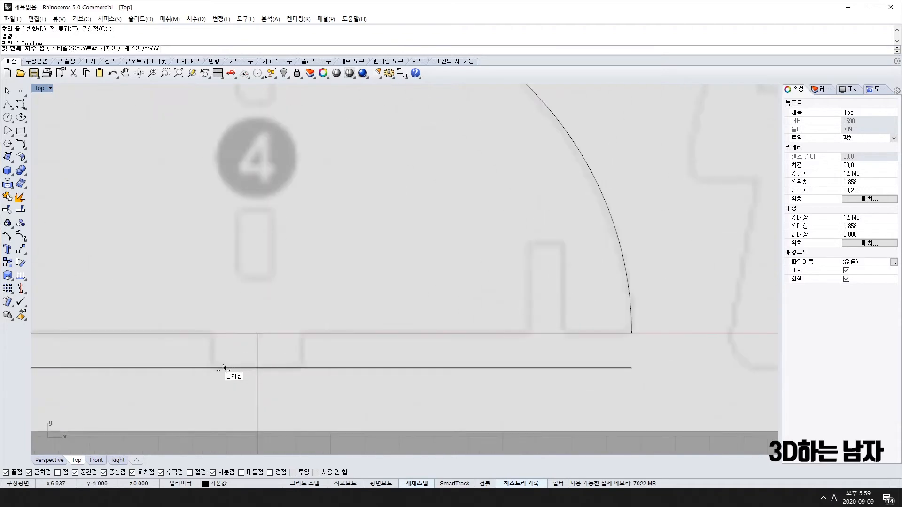
left_click(213, 368)
left_click(300, 368)
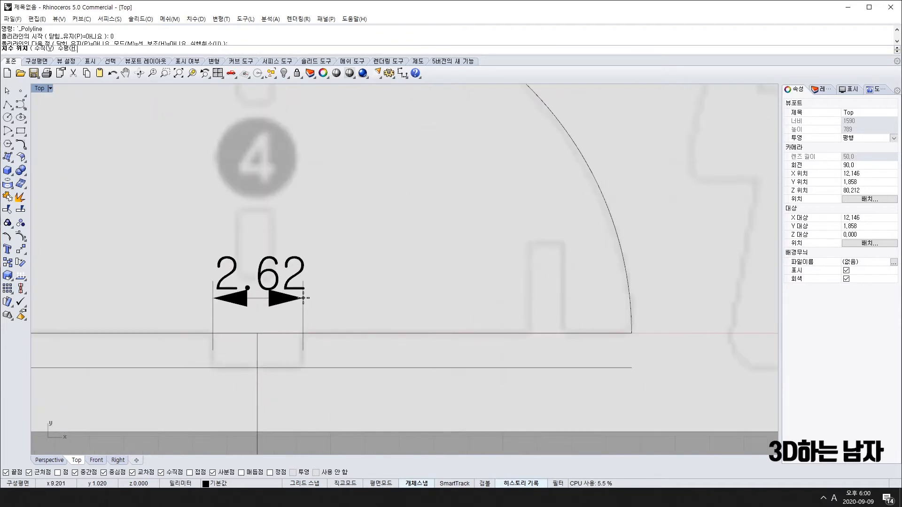
key("Return")
scroll(286, 378, "down", 4)
scroll(286, 379, "up", 5)
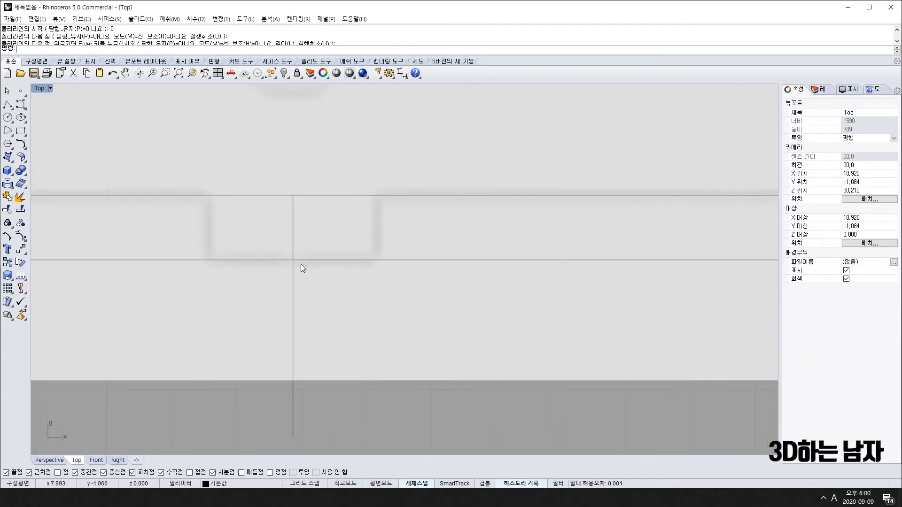
right_click(294, 266)
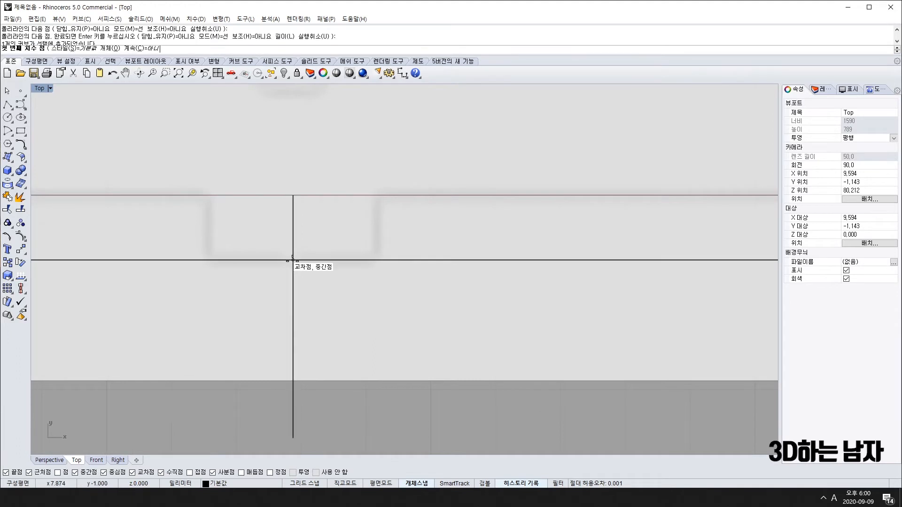
left_click(293, 260)
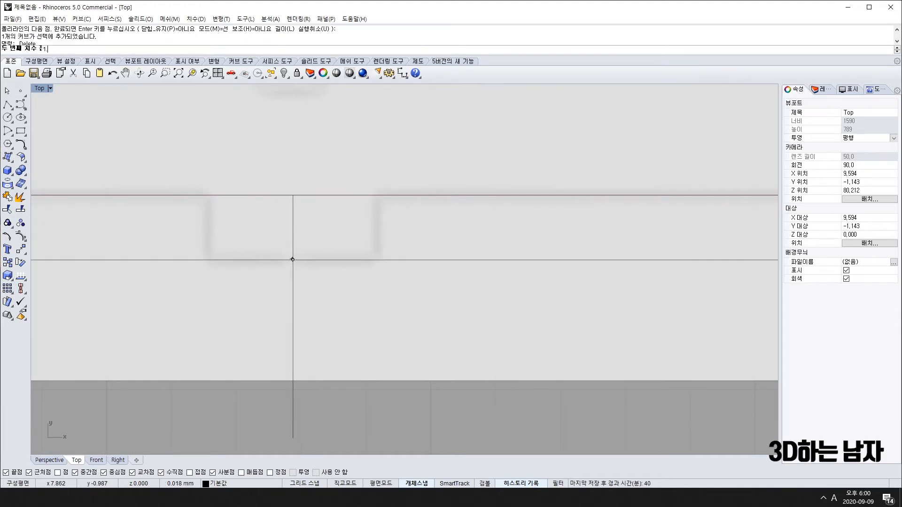
left_click(212, 260)
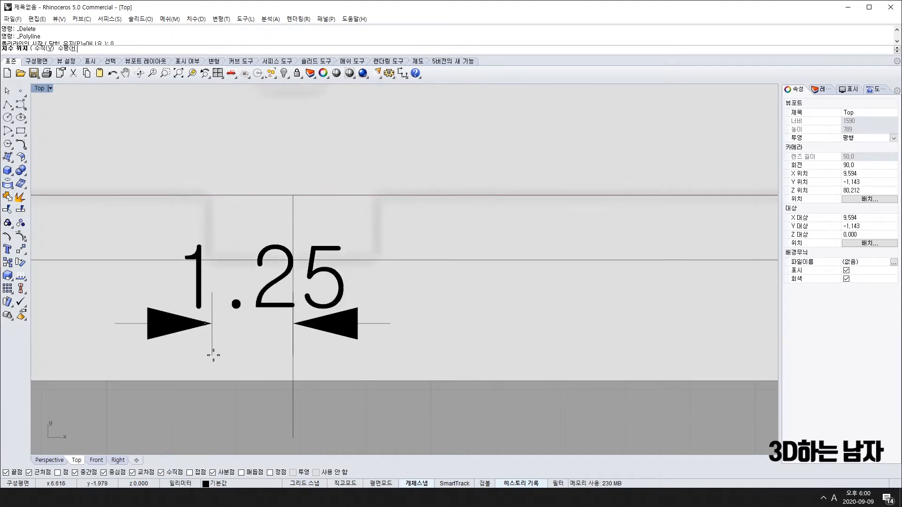
key("Escape")
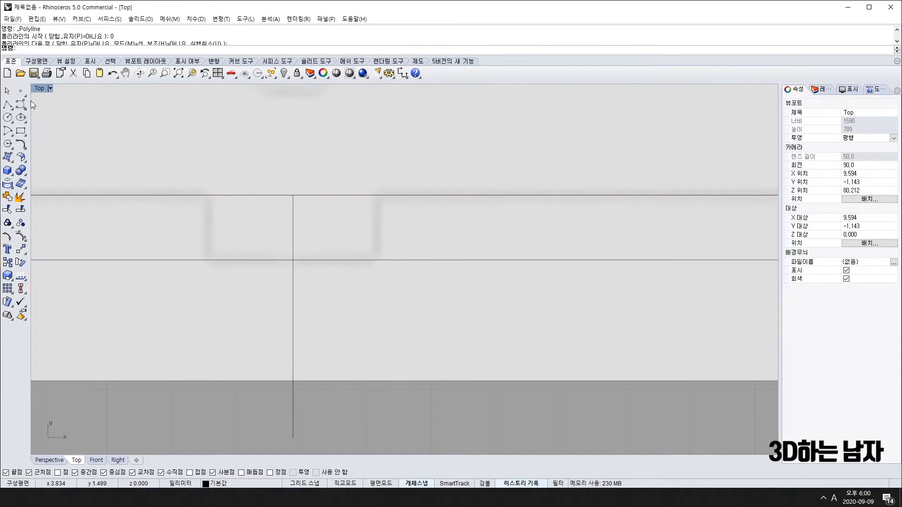
Draw the L-shaped half-notch polyline, 1.25 wide, from the intersection up to the base line.
left_click(293, 259)
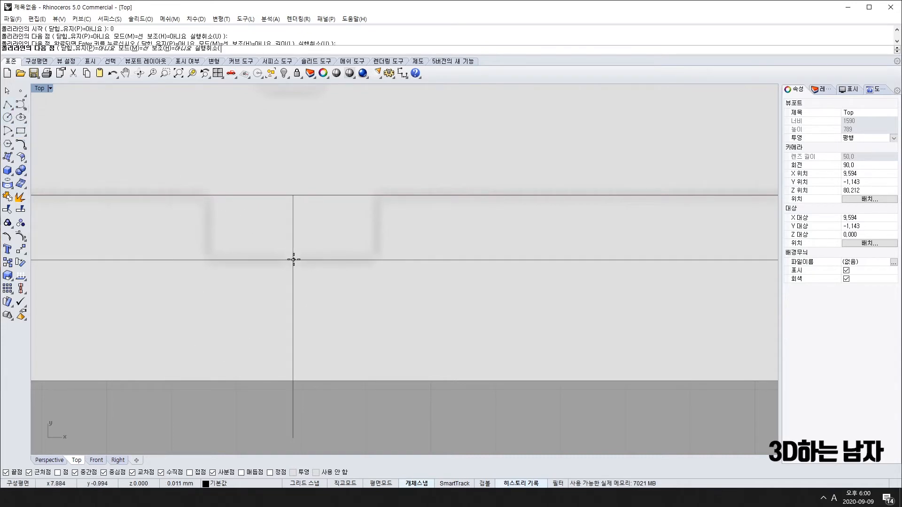
type("1.25")
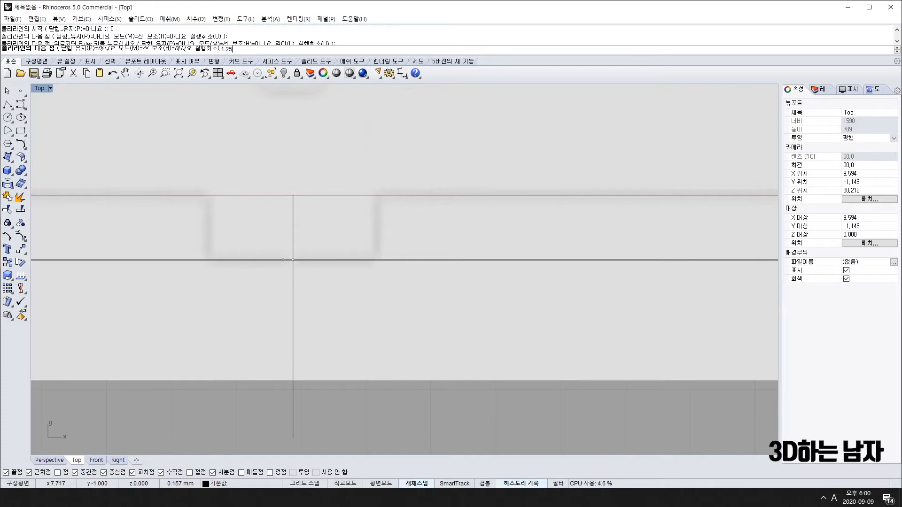
key("Return")
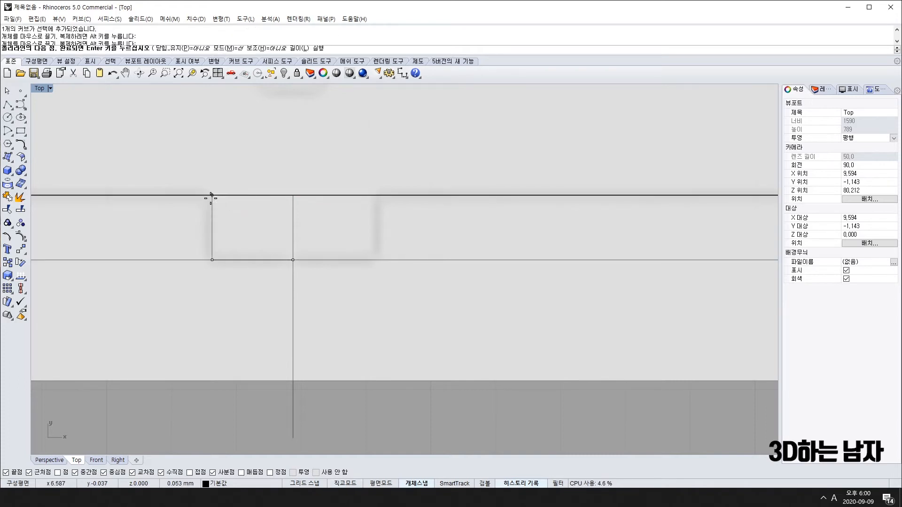
left_click(211, 195)
key("Return")
left_click(213, 228)
scroll(222, 253, "down", 8)
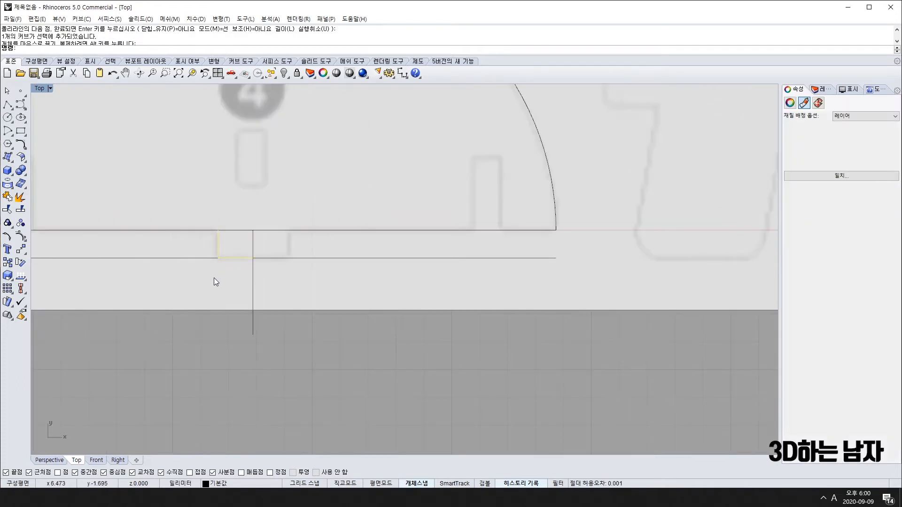
Delete the long horizontal and vertical guide lines.
left_click(185, 256)
left_click(255, 304, "shift")
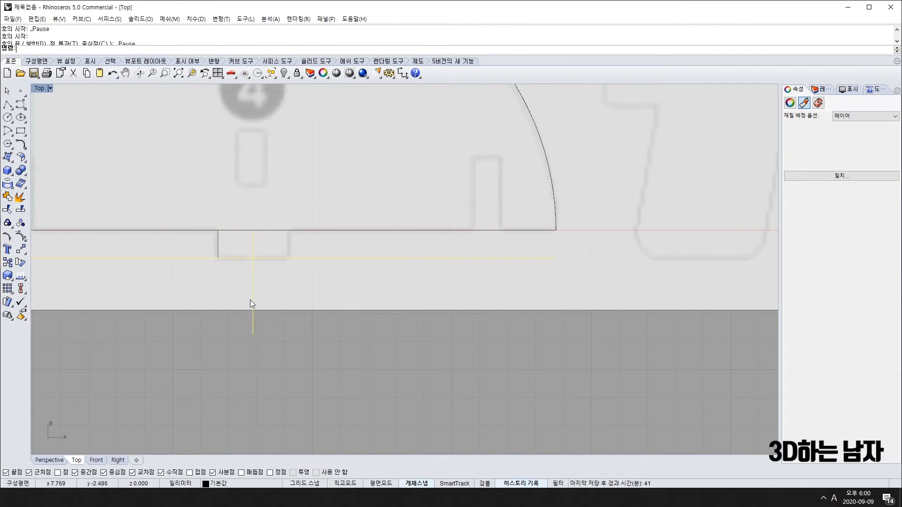
key("Delete")
Mirror the L-shaped half notch about a vertical line through its corner to form the full notch.
left_click(244, 258)
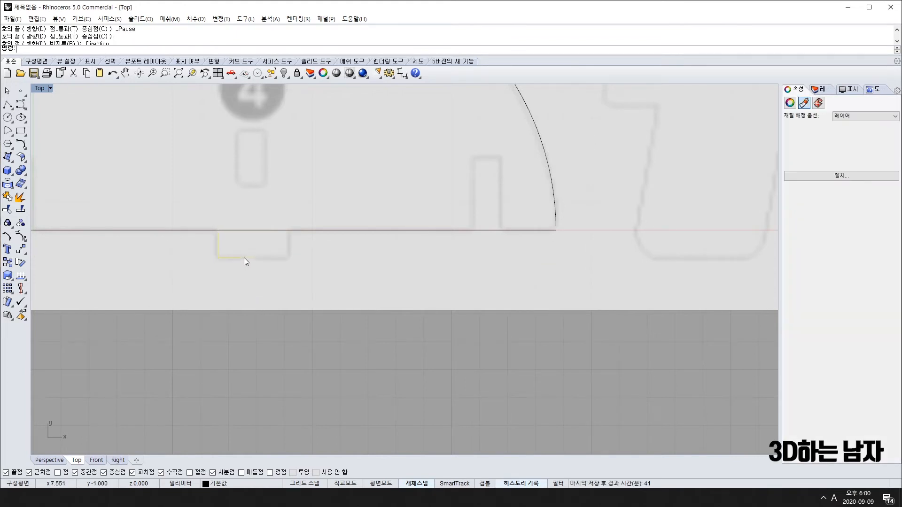
left_click(24, 239)
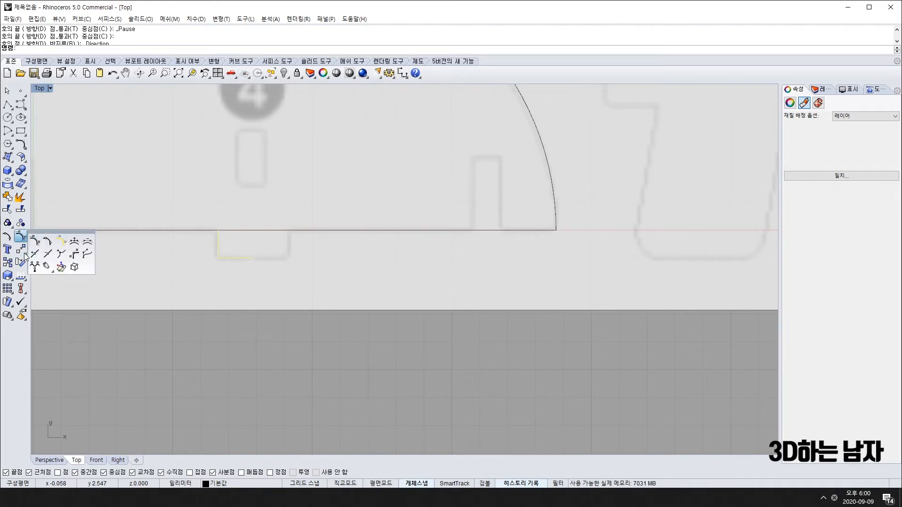
left_click(22, 251)
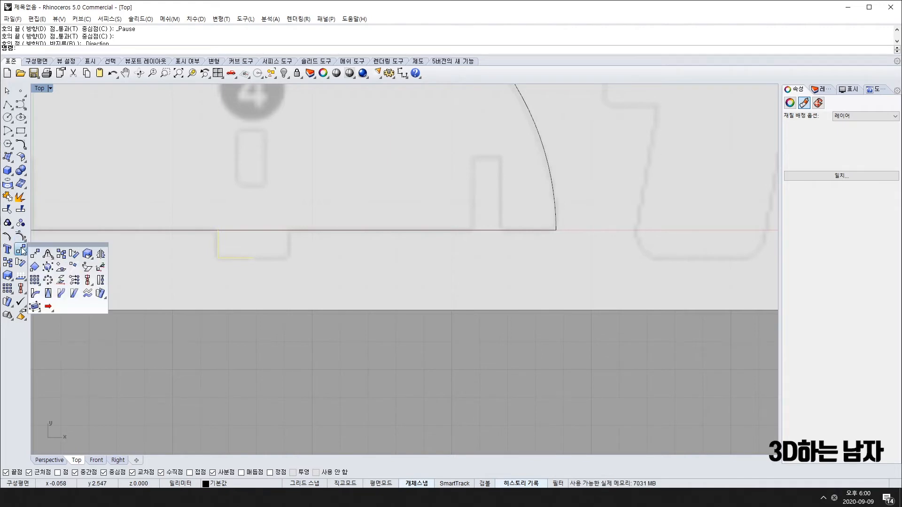
left_click(101, 254)
left_click(253, 258)
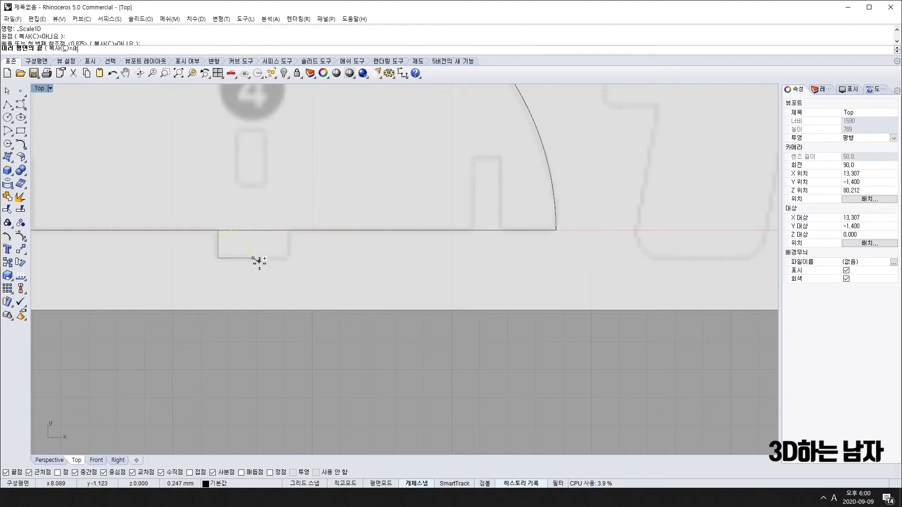
left_click(254, 302)
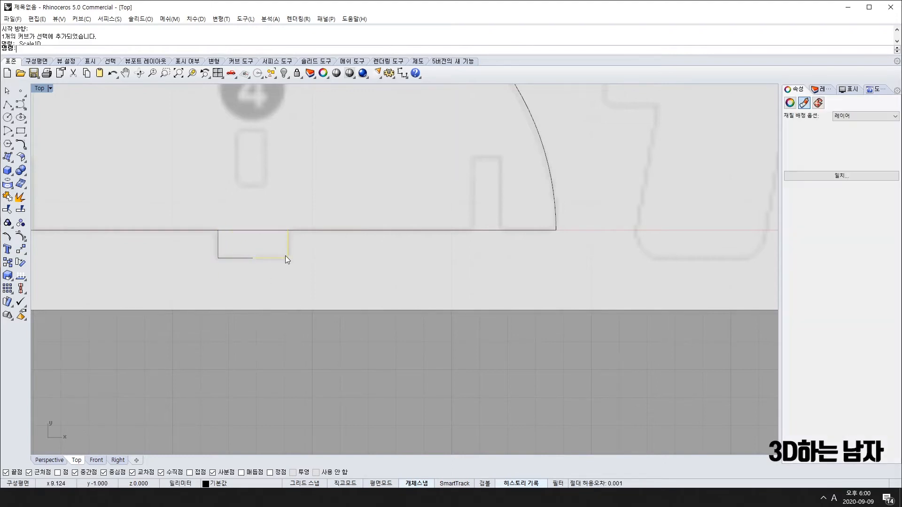
Confirm the notch is 2.50 wide with a temporary dimension, then delete it.
left_click(239, 258)
left_click_drag(308, 195, 200, 274)
scroll(192, 227, "down", 5)
scroll(215, 237, "up", 5)
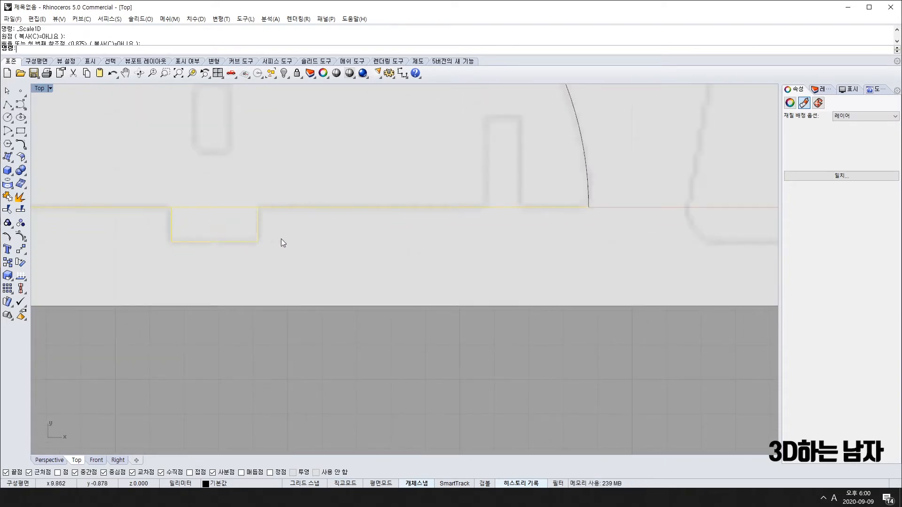
left_click(402, 73)
left_click(171, 242)
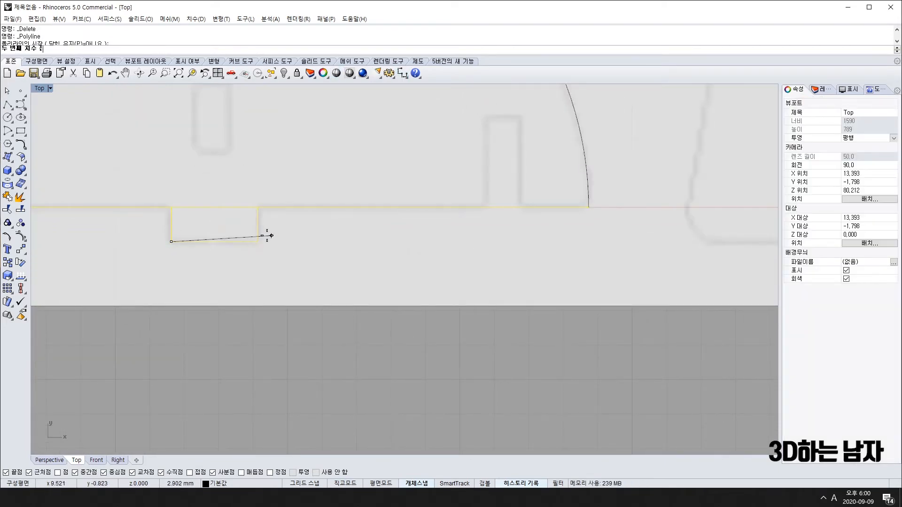
left_click(258, 241)
left_click(221, 398)
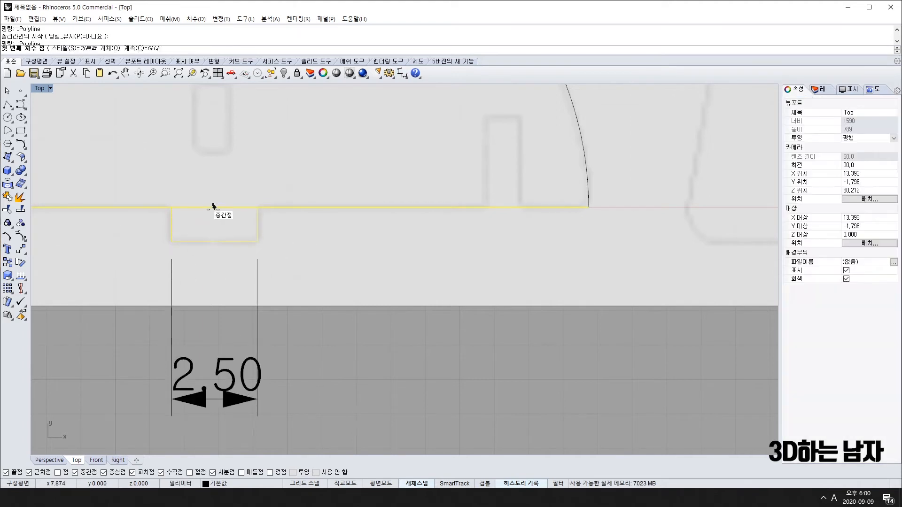
left_click(215, 207)
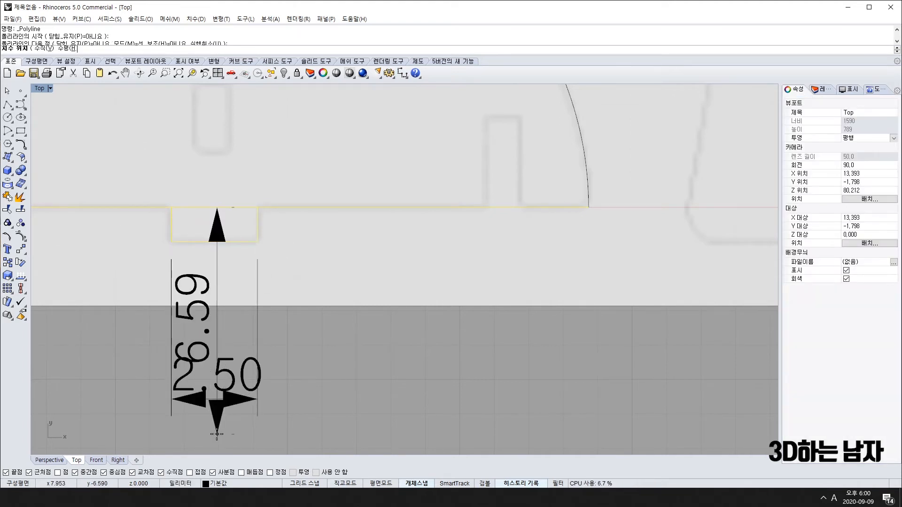
key("Escape")
scroll(250, 360, "down", 3)
left_click(241, 371)
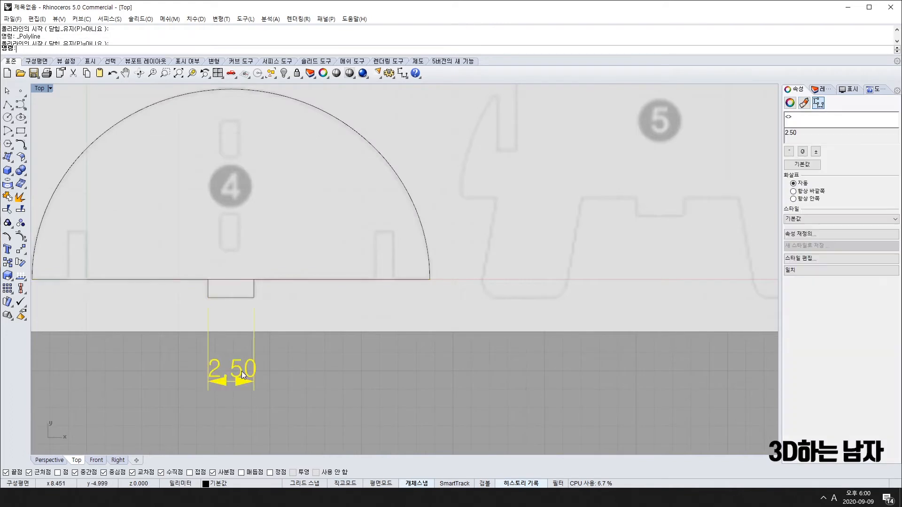
key("Delete")
scroll(248, 304, "up", 2)
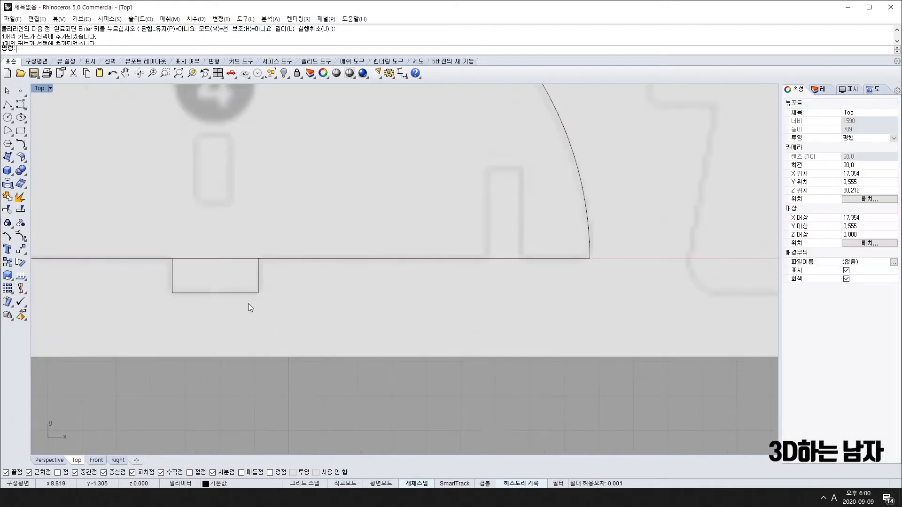
Trim away the base line segment across the top of the notch.
left_click(190, 292)
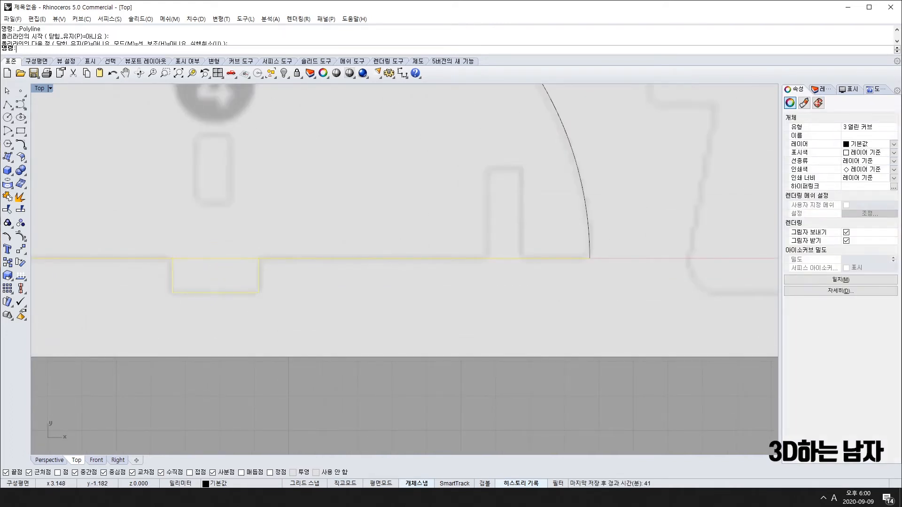
left_click(8, 211)
left_click(223, 261)
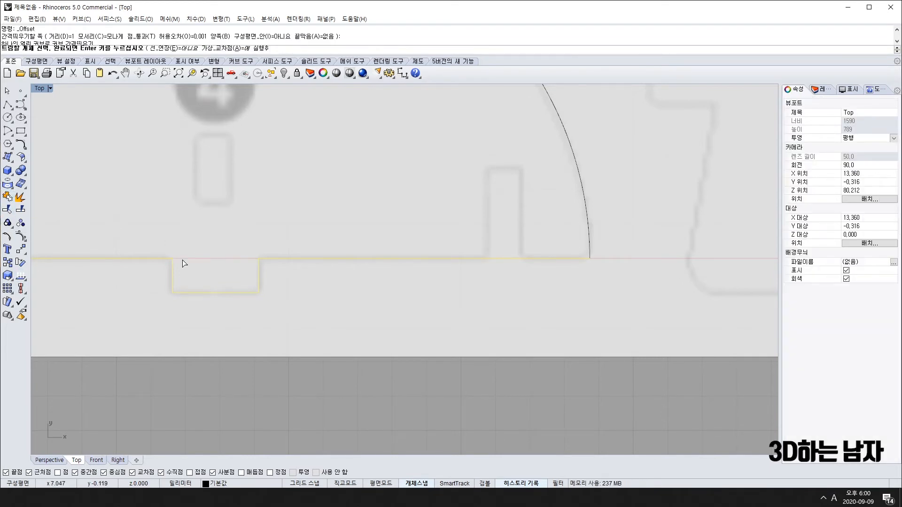
key("Return")
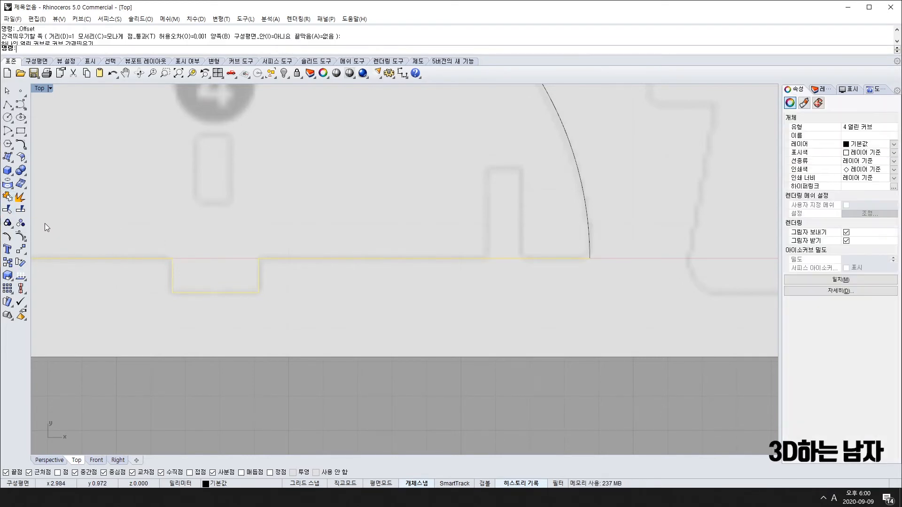
Join the base line and notch halves into one curve.
left_click(8, 198)
scroll(111, 228, "down", 5)
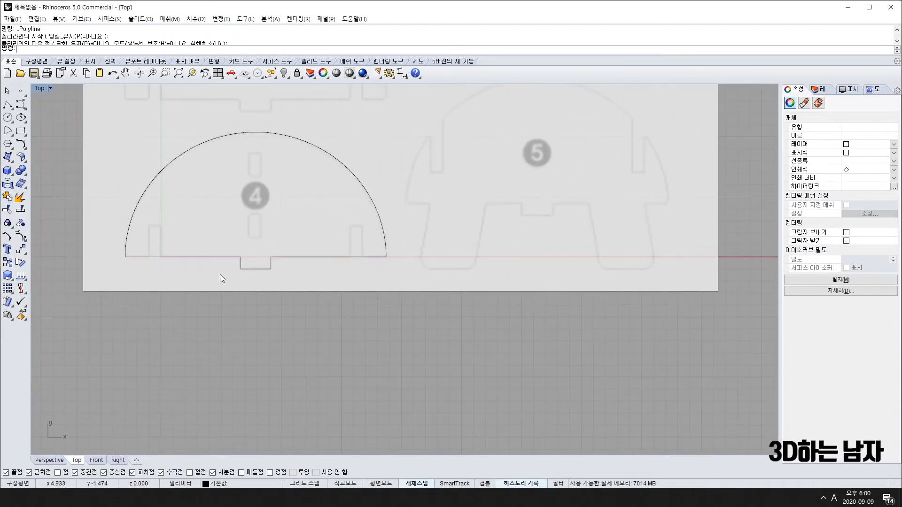
left_click(233, 257)
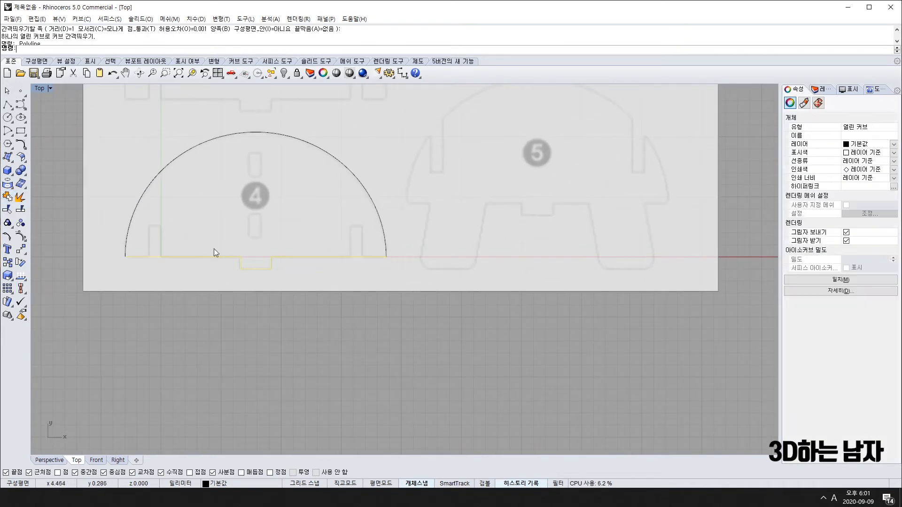
Check the dome arc and notched base outline, then centre the view on part 4's left slot.
left_click(209, 142)
left_click(180, 257)
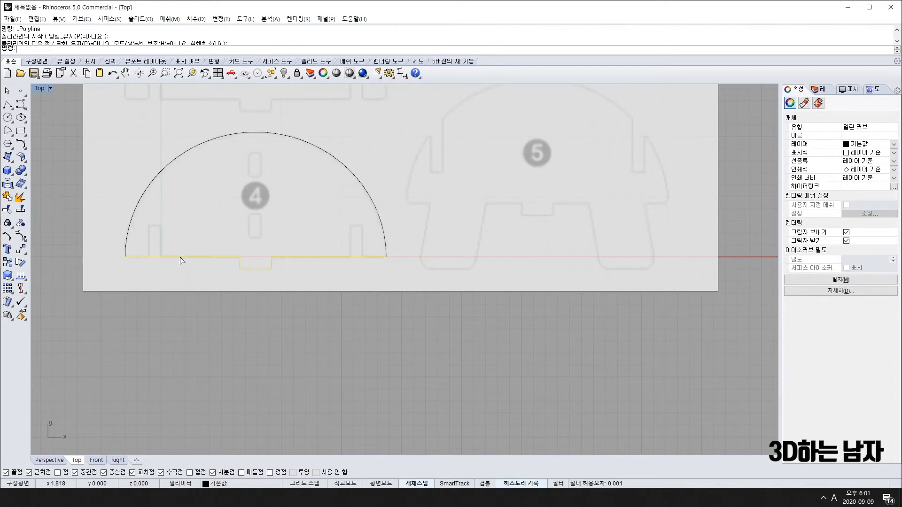
scroll(141, 254, "up", 5)
scroll(146, 253, "down", 4)
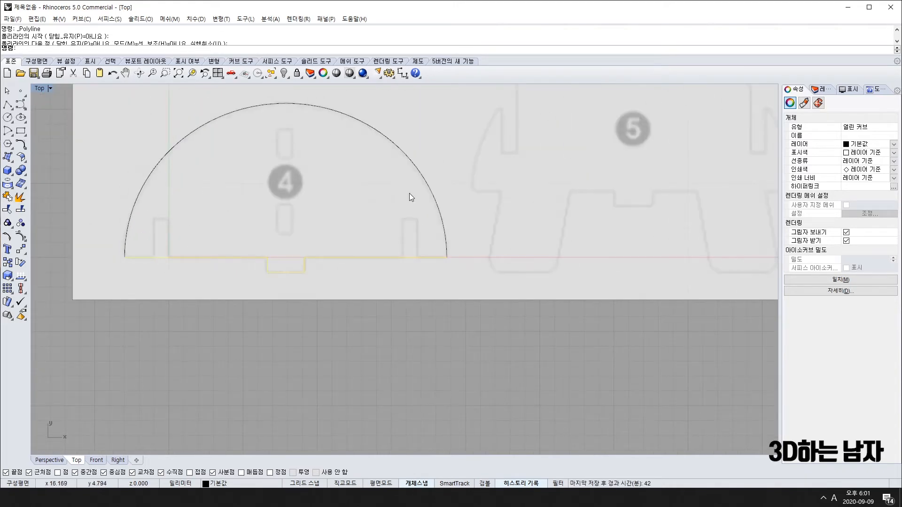
scroll(407, 254, "down", 6)
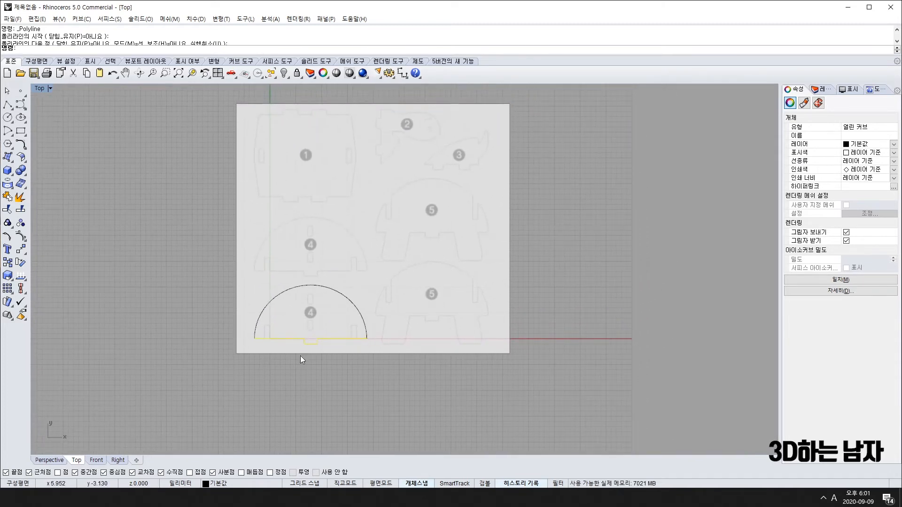
scroll(277, 341, "up", 2)
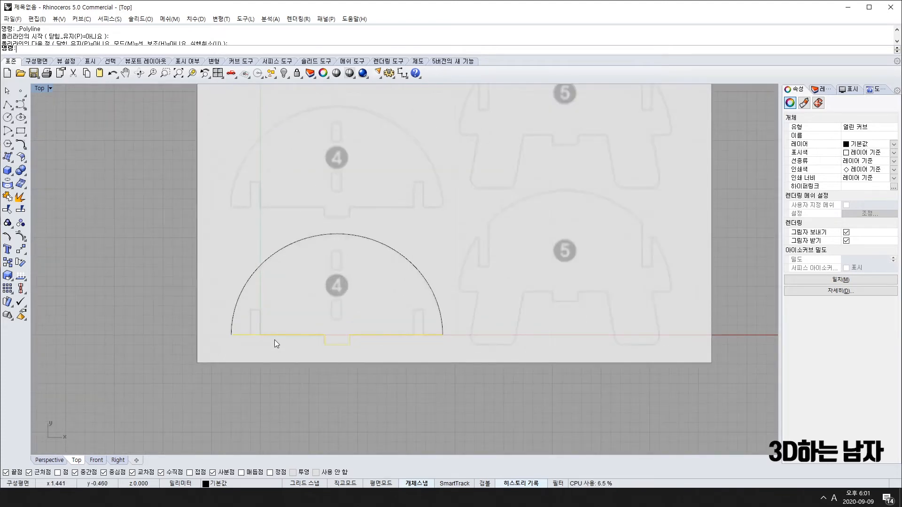
scroll(274, 340, "down", 2)
scroll(266, 339, "up", 5)
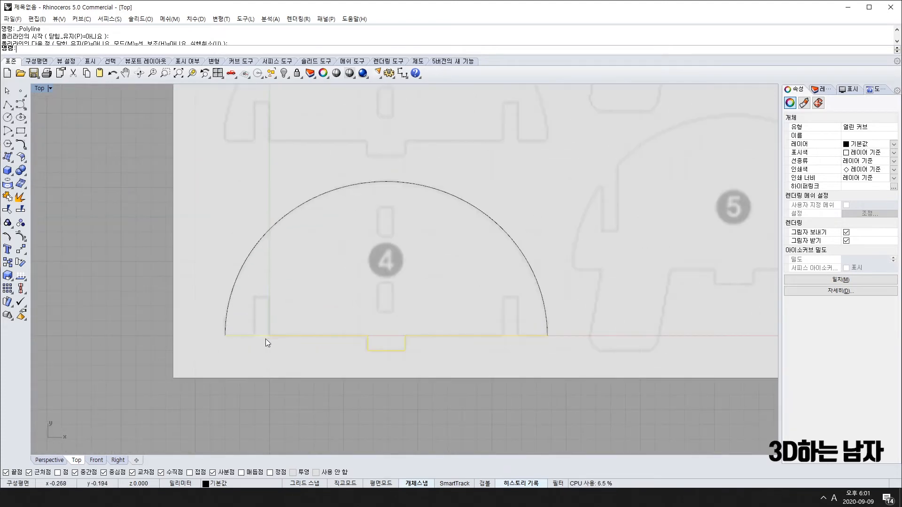
right_click_drag(282, 303, 222, 274)
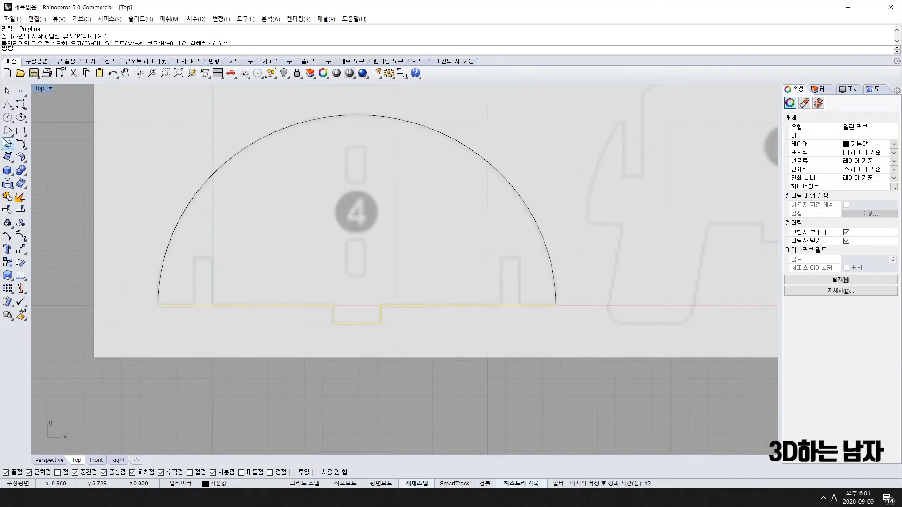
left_click(7, 105)
scroll(195, 306, "up", 3)
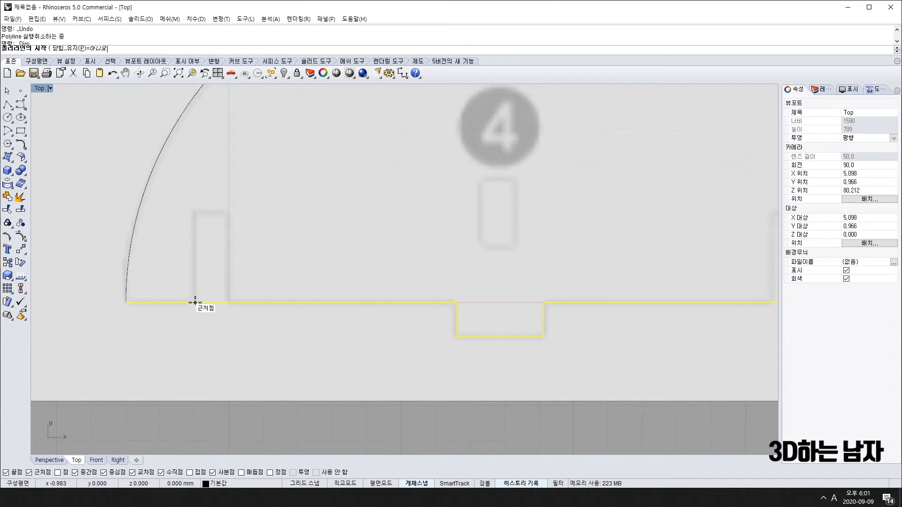
Draw the narrow left slot as a polyline rising from part 4's base line, entering a .5 length.
left_click(195, 303)
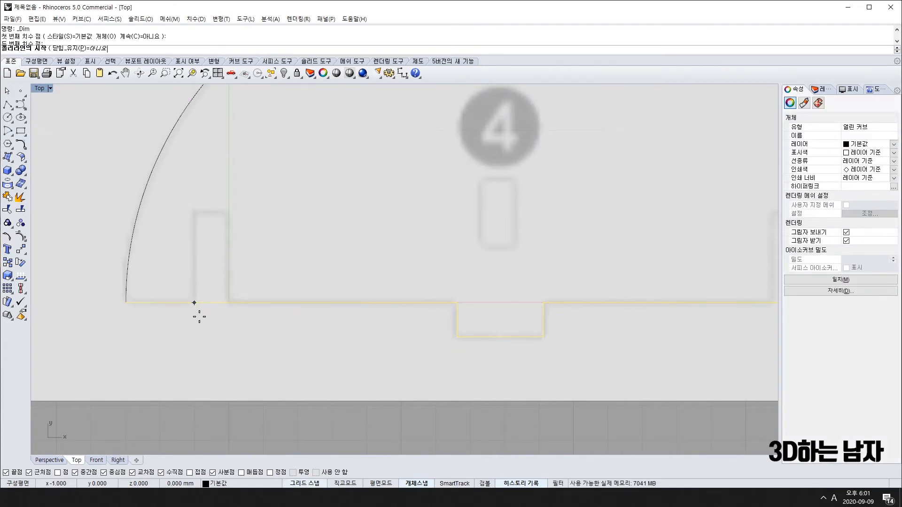
left_click(226, 305)
left_click(195, 303)
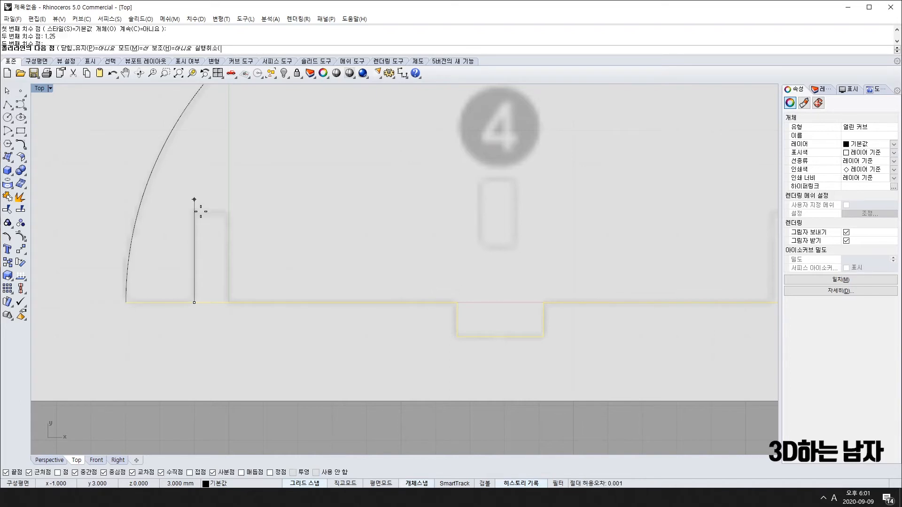
type(".5")
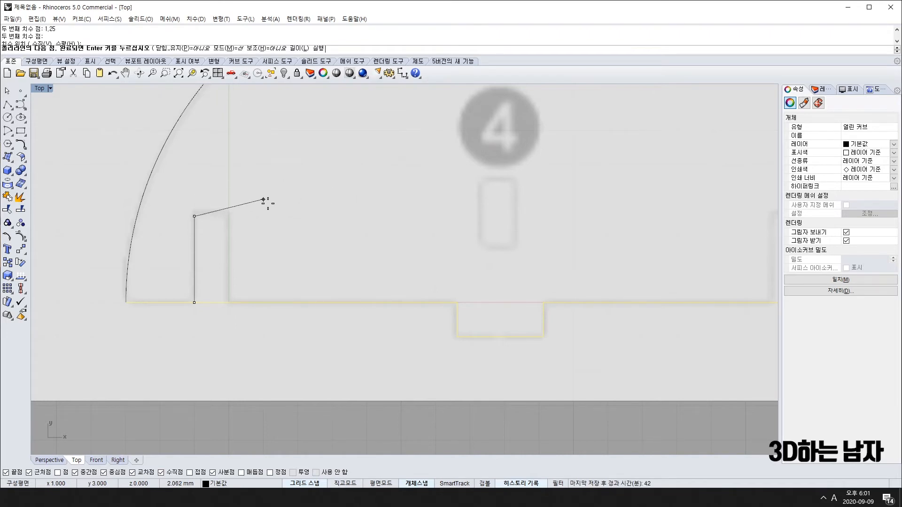
left_click(296, 215)
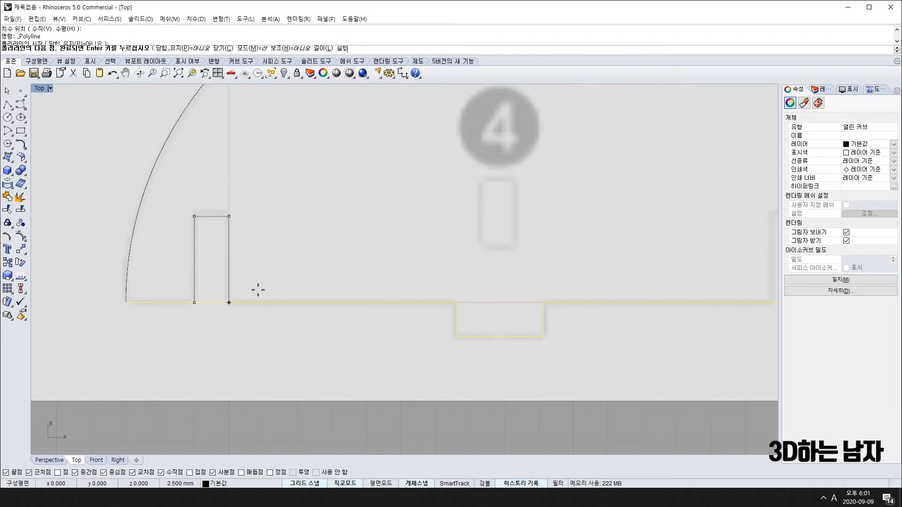
left_click(228, 303)
key("Return")
scroll(270, 336, "down", 4)
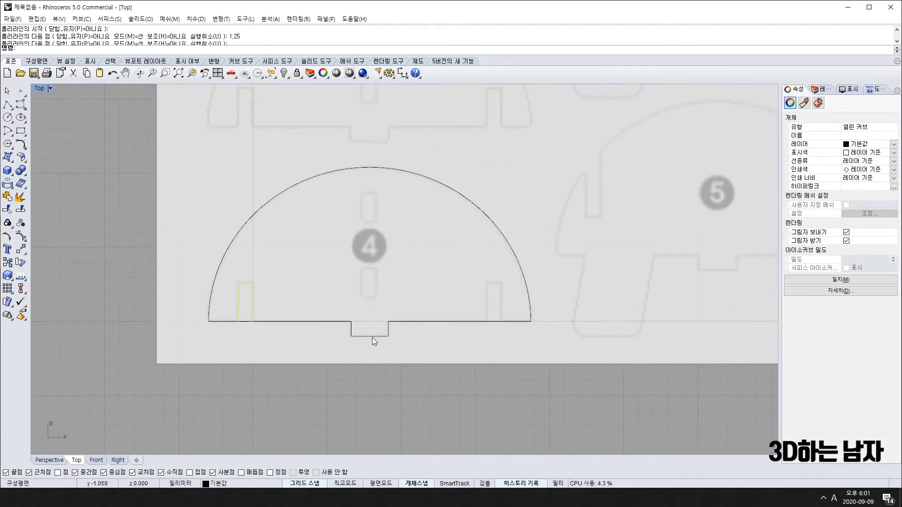
left_click(22, 250)
Mirror the left slot about a vertical axis to create the matching right slot.
left_click(92, 253)
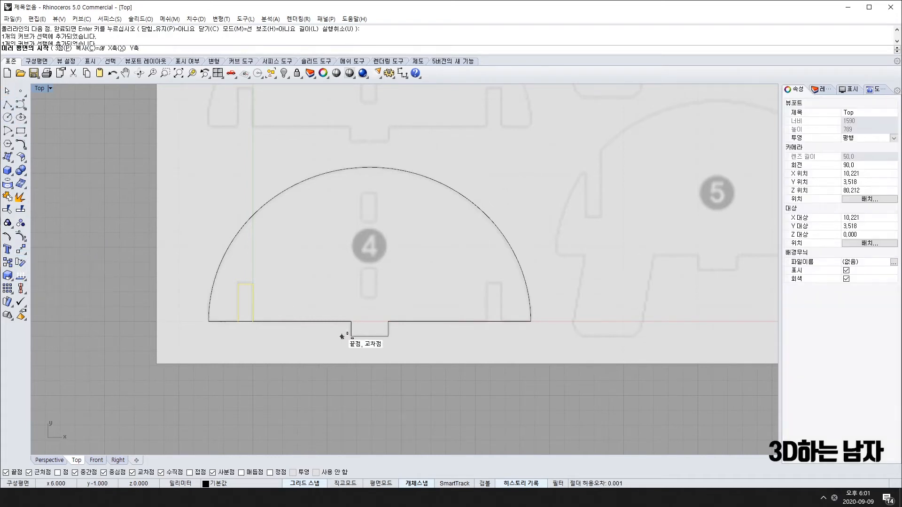
left_click(369, 336)
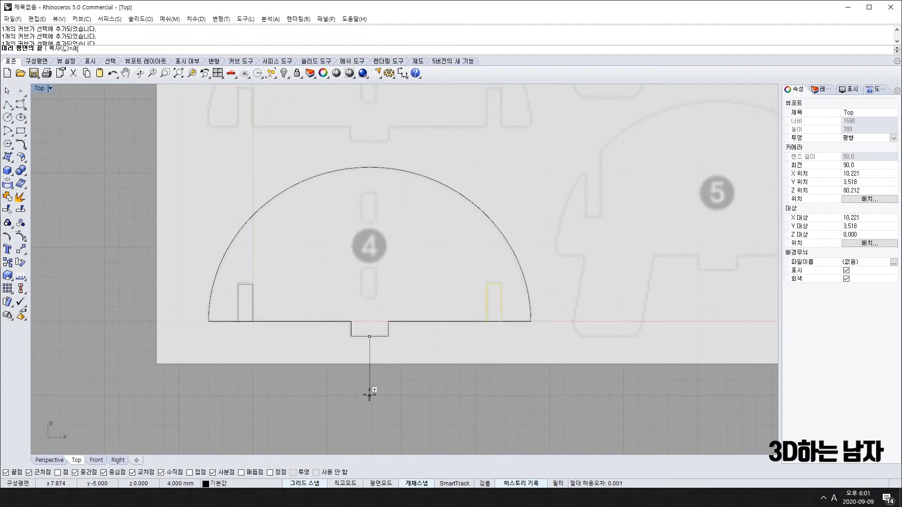
left_click(366, 432)
scroll(398, 429, "down", 1)
scroll(341, 359, "down", 2)
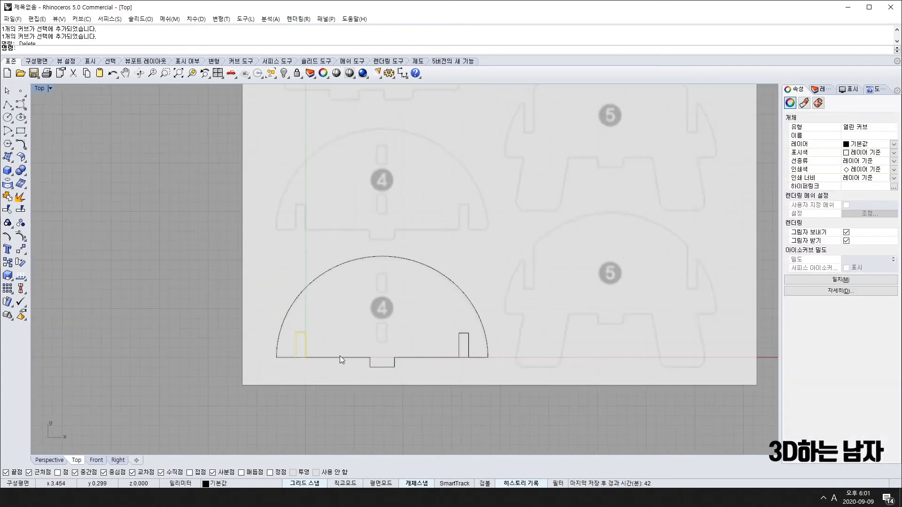
Trim the base line pieces inside both the left and right slots.
left_click_drag(155, 227, 551, 432)
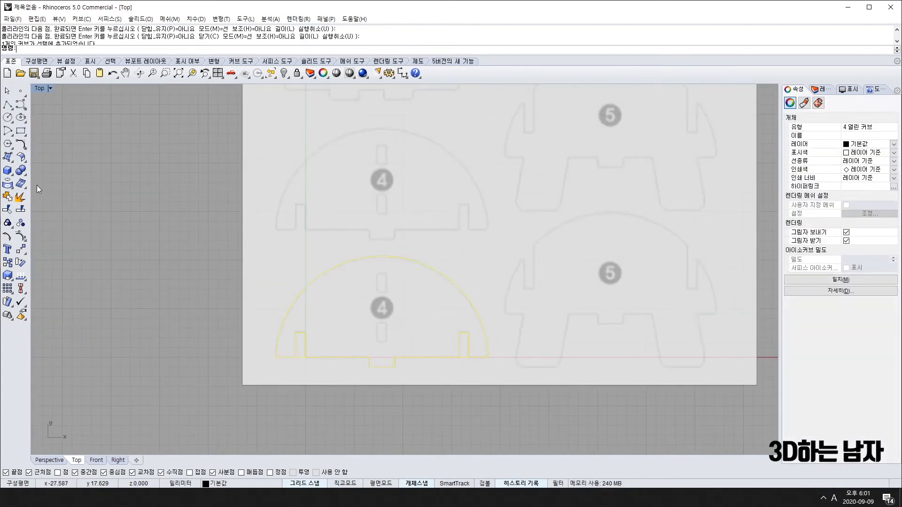
left_click(21, 223)
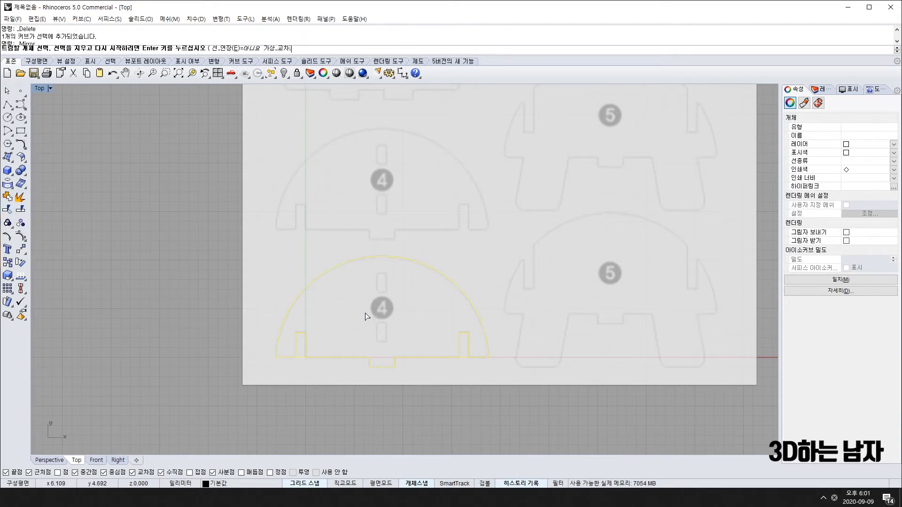
scroll(335, 357, "up", 5)
left_click(239, 363)
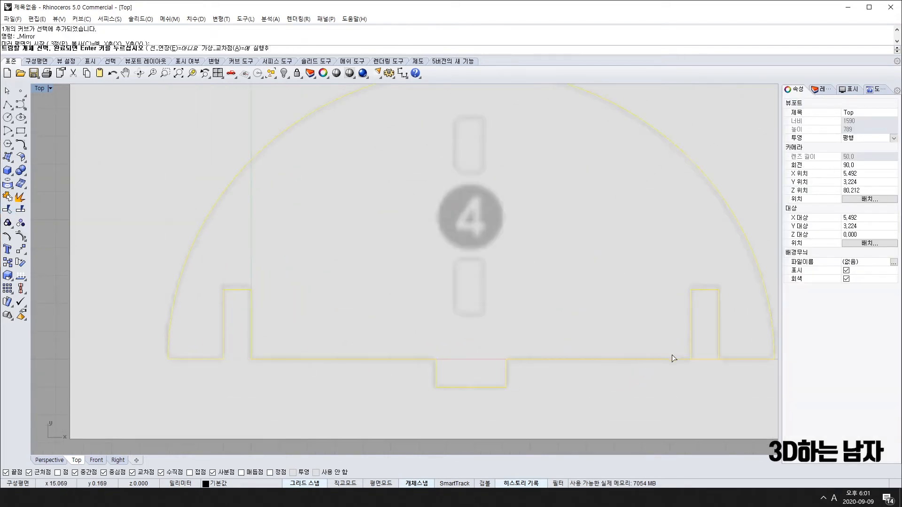
left_click(700, 361)
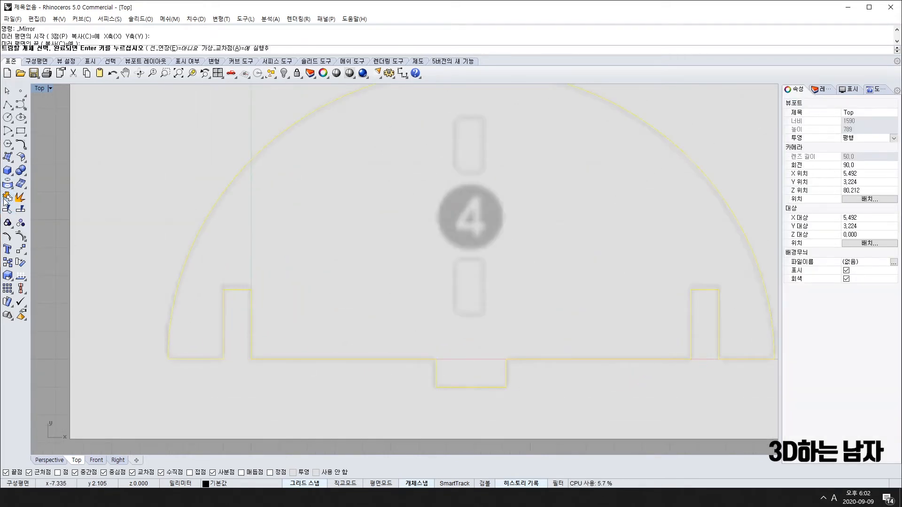
key("Return")
scroll(278, 243, "down", 4)
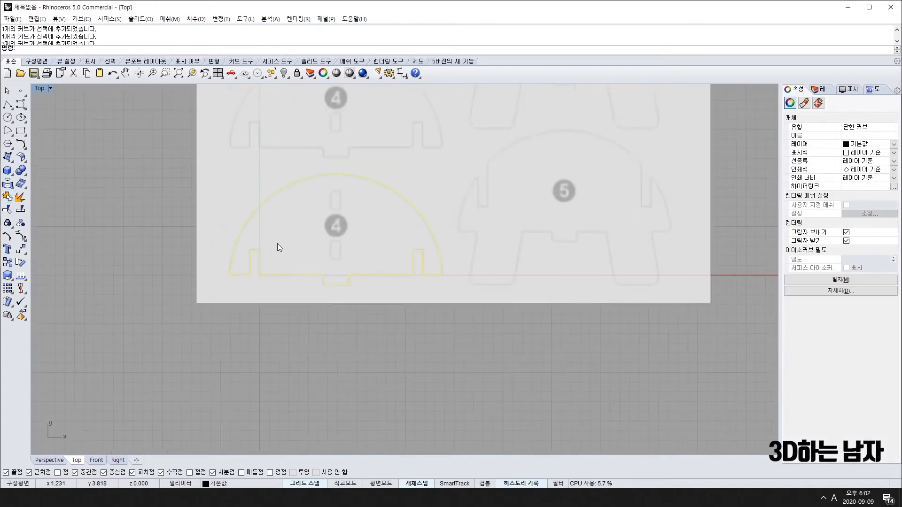
left_click(325, 279)
Zoom out and pan the Top view from part 4 up to parts 2 and 3.
scroll(271, 311, "down", 2)
right_click_drag(271, 311, 217, 348)
scroll(253, 197, "up", 5)
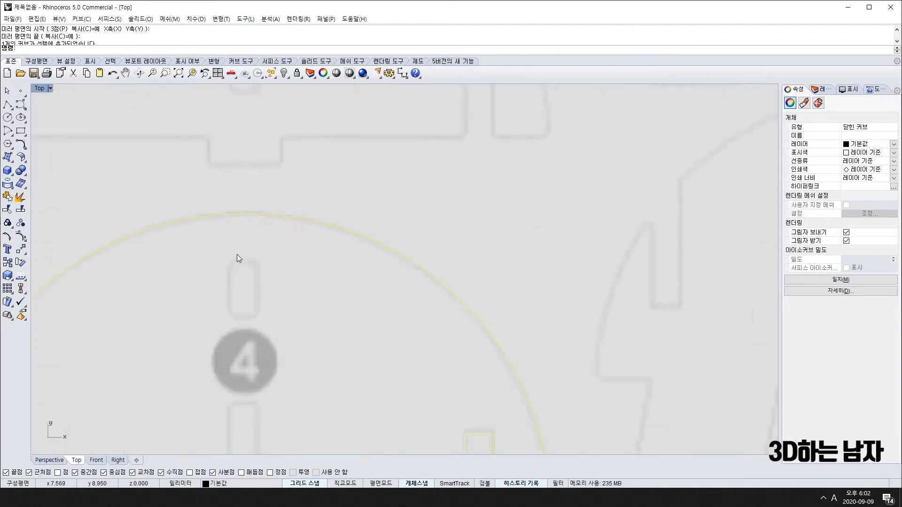
scroll(234, 259, "down", 6)
right_click_drag(238, 154, 235, 170)
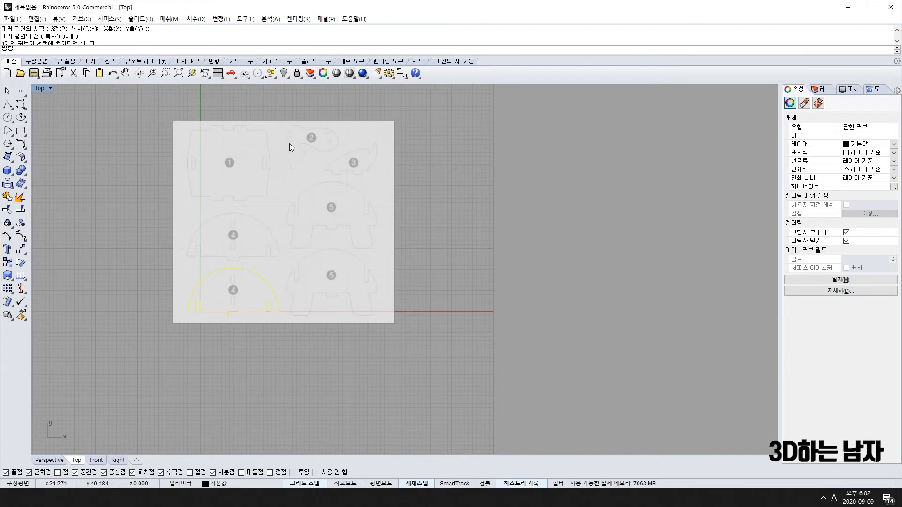
scroll(296, 132, "up", 5)
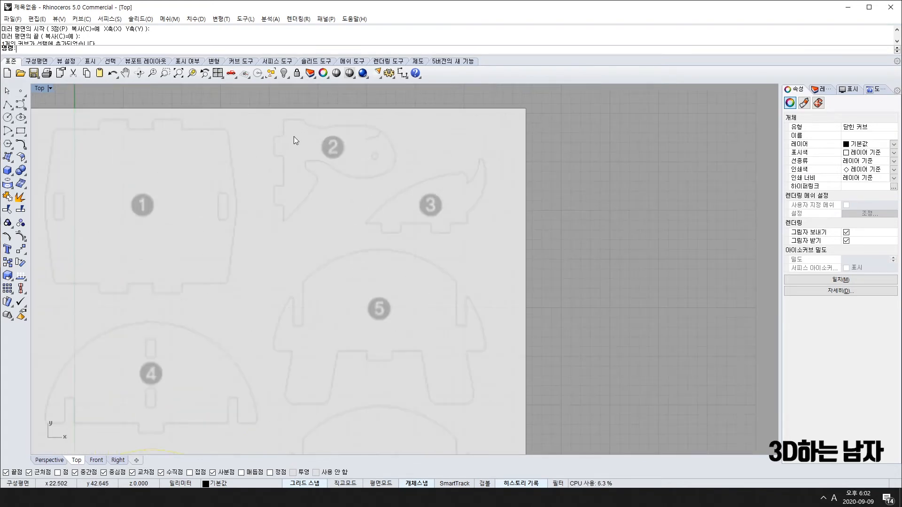
right_click_drag(278, 139, 295, 198)
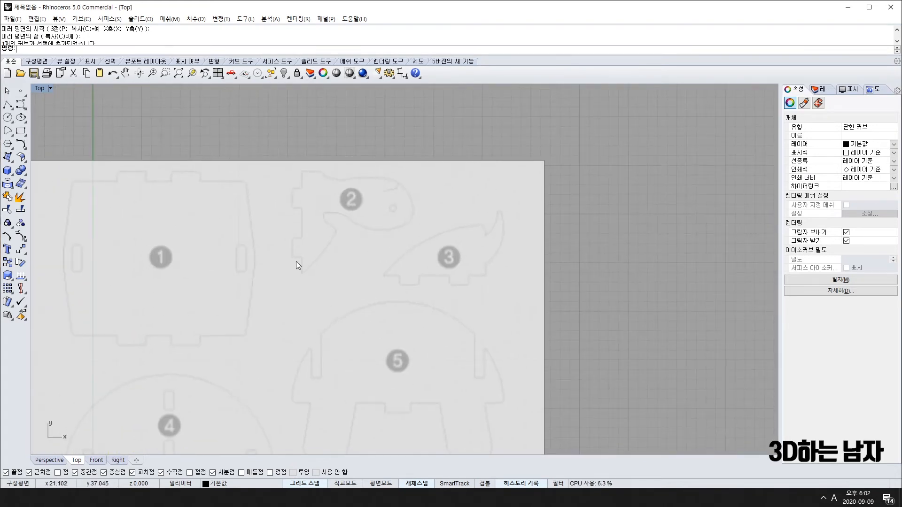
right_click_drag(294, 302, 273, 299)
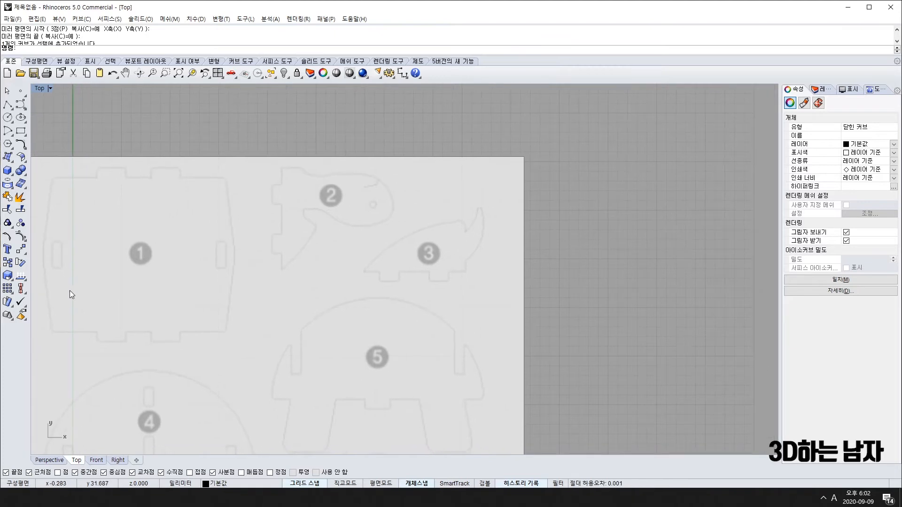
scroll(156, 341, "down", 4)
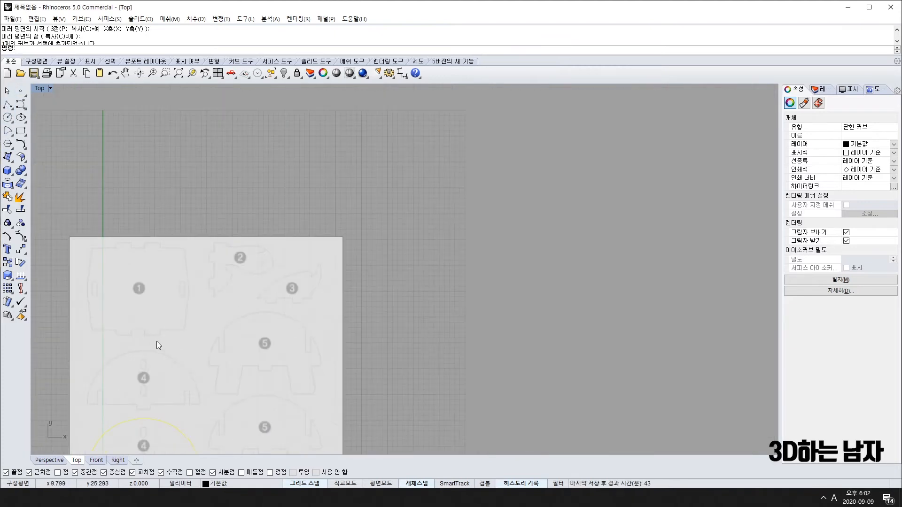
right_click_drag(165, 387, 186, 276)
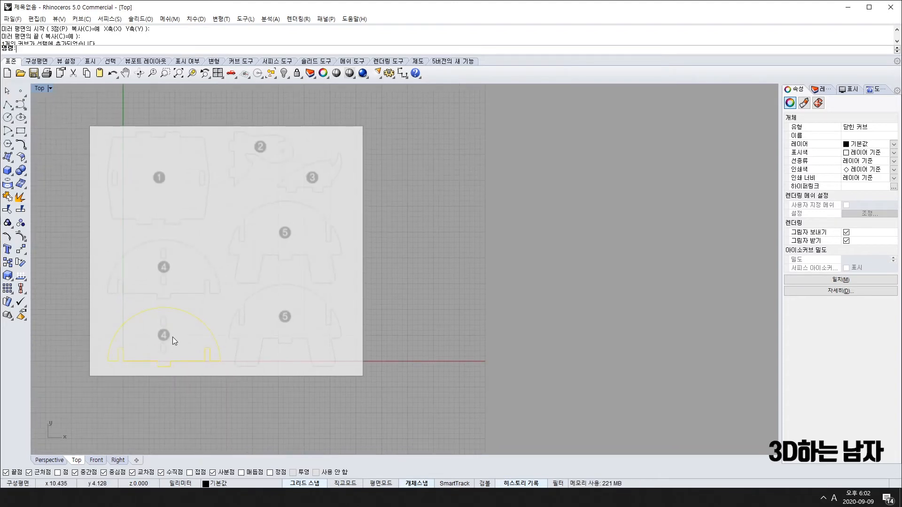
right_click_drag(221, 169, 205, 246)
scroll(234, 209, "up", 4)
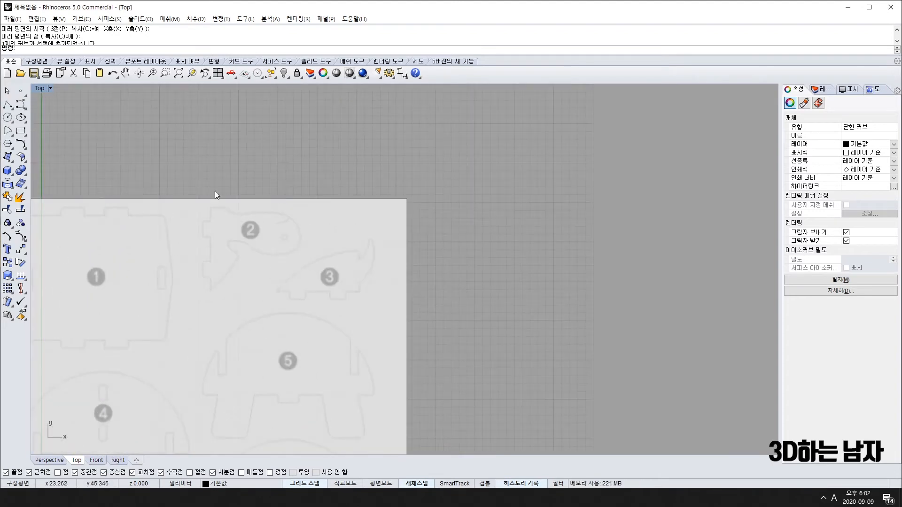
scroll(262, 216, "up", 4)
scroll(284, 284, "down", 4)
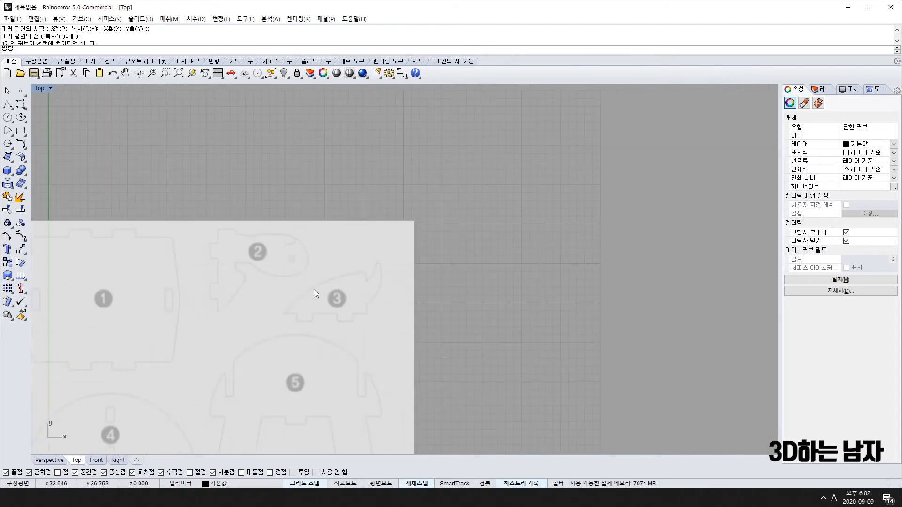
scroll(303, 305, "down", 4)
right_click_drag(303, 327, 264, 257)
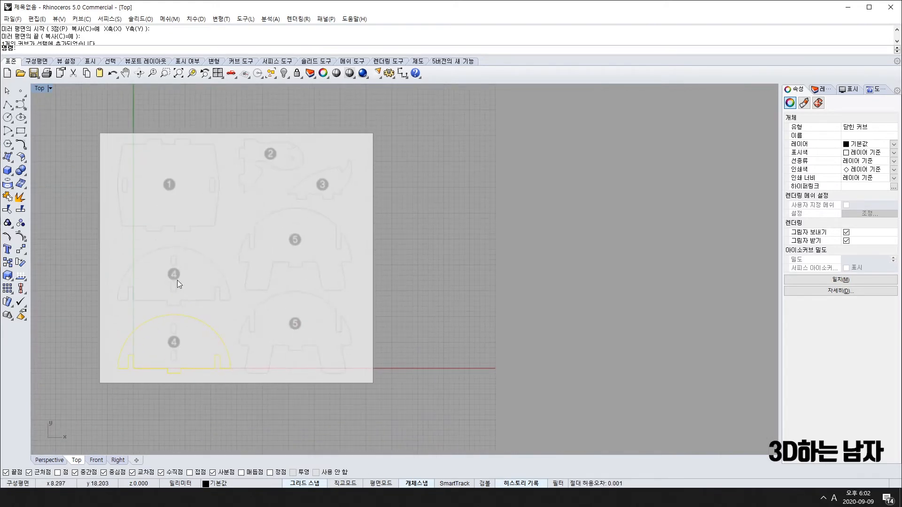
right_click_drag(255, 163, 182, 244)
scroll(212, 249, "up", 10)
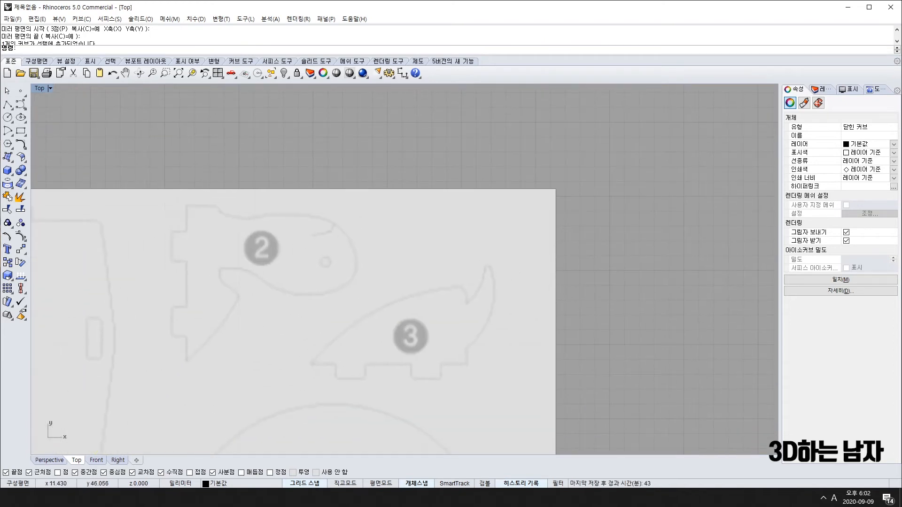
Start a polyline at part 2's top-left edge, tracing down and adding a 2.5 segment.
left_click(7, 106)
scroll(195, 223, "up", 3)
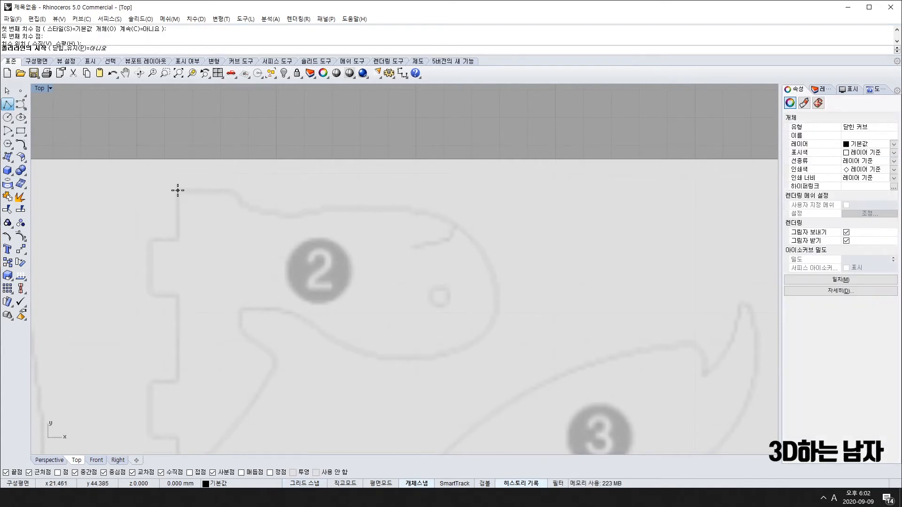
left_click(178, 190)
left_click(179, 240)
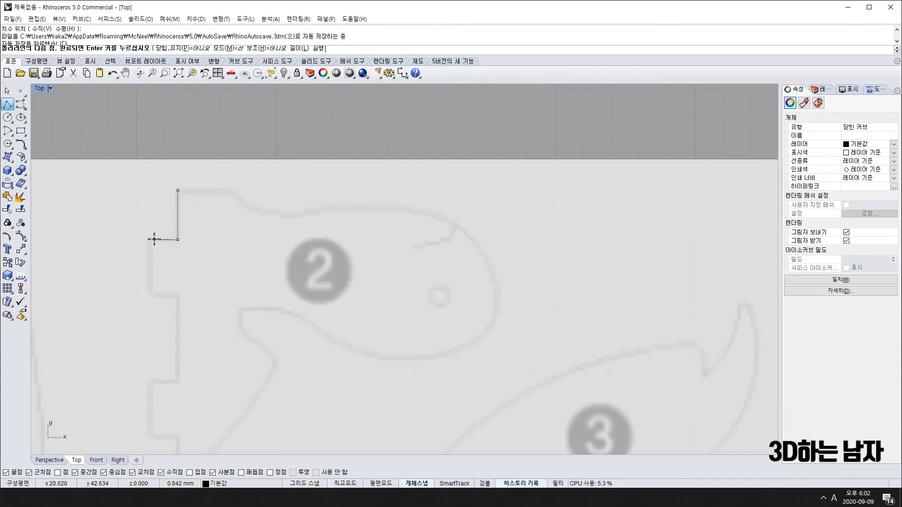
scroll(153, 238, "down", 5)
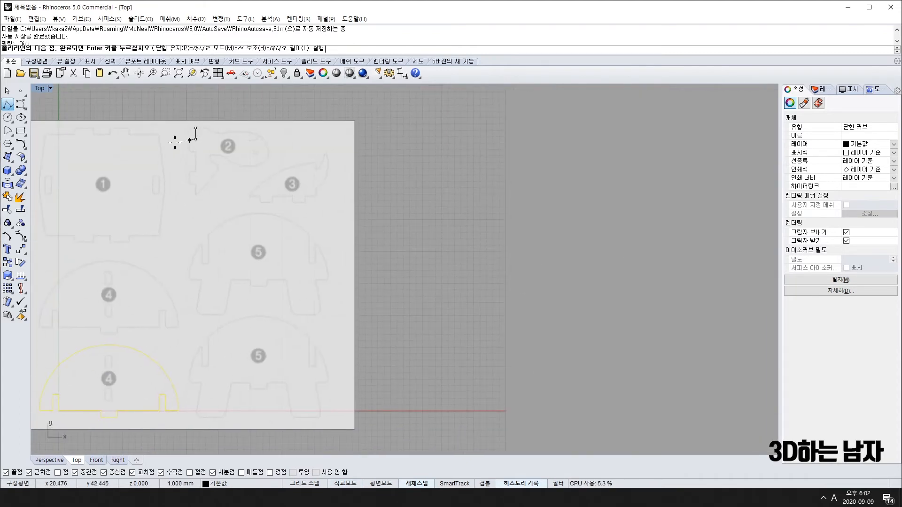
scroll(177, 138, "up", 4)
left_click(229, 133)
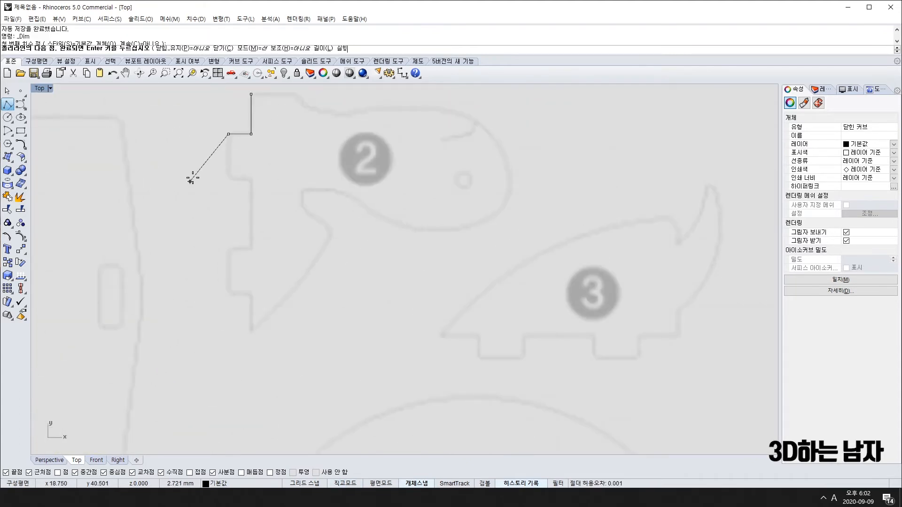
type("2.5")
key("Return")
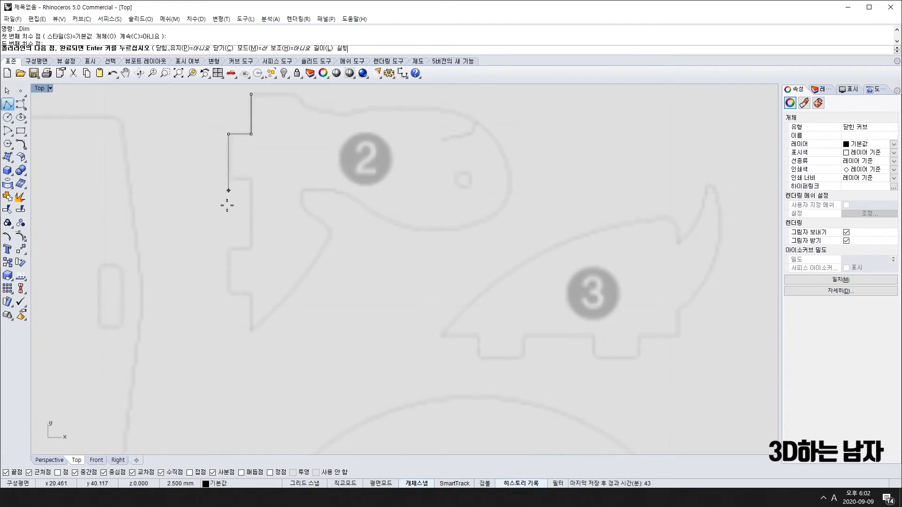
scroll(231, 206, "down", 5)
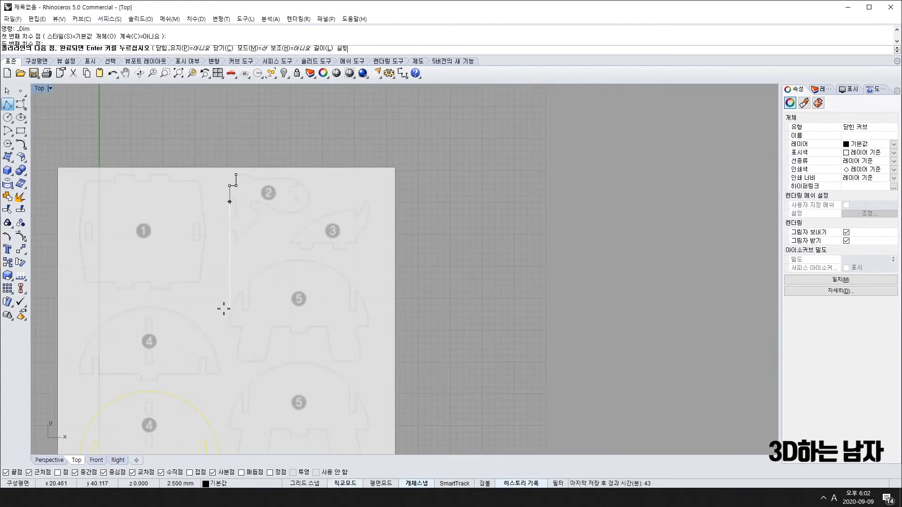
scroll(237, 191, "up", 6)
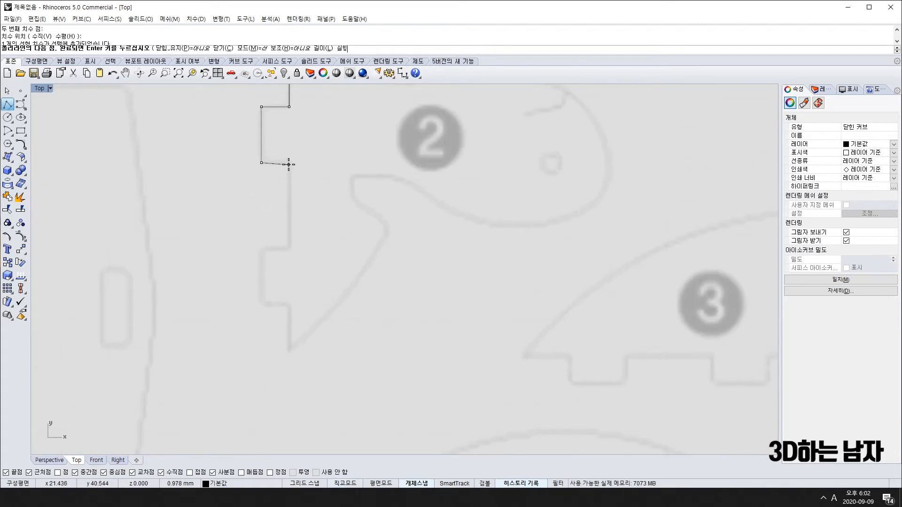
Trace the remaining stepped tabs down to the edge's bottom, finish the polyline, and select it.
left_click(289, 162)
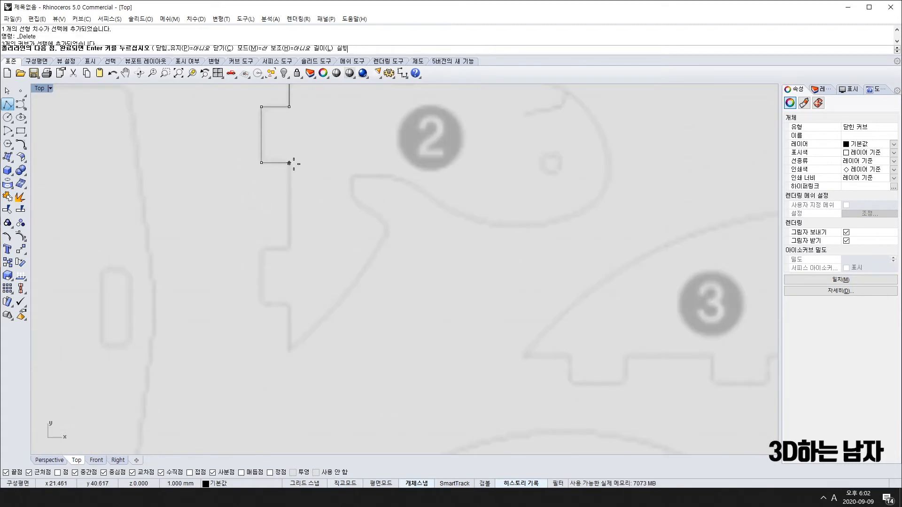
left_click(289, 247)
left_click(262, 247)
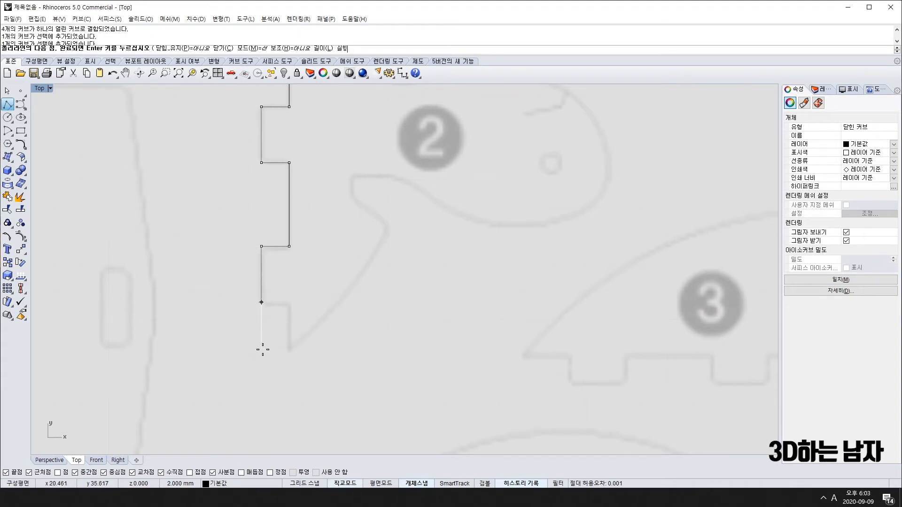
left_click(261, 302)
left_click(290, 303)
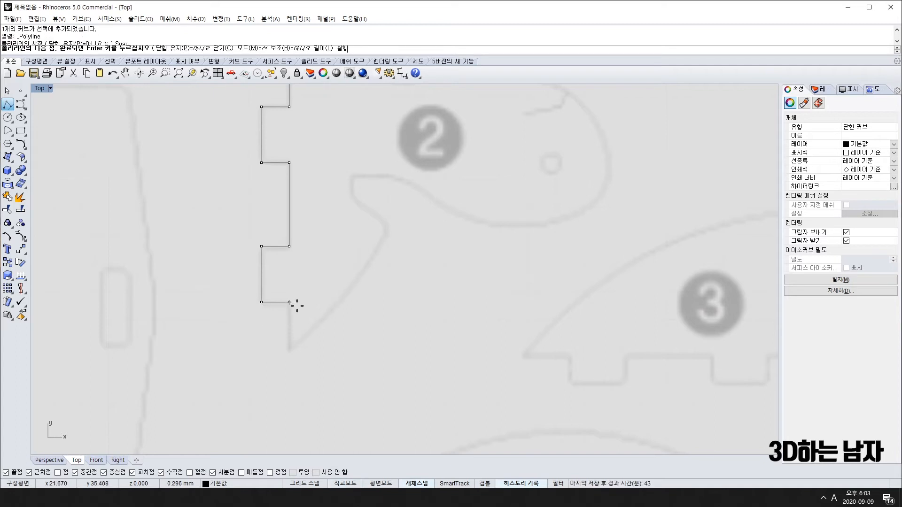
left_click(288, 358)
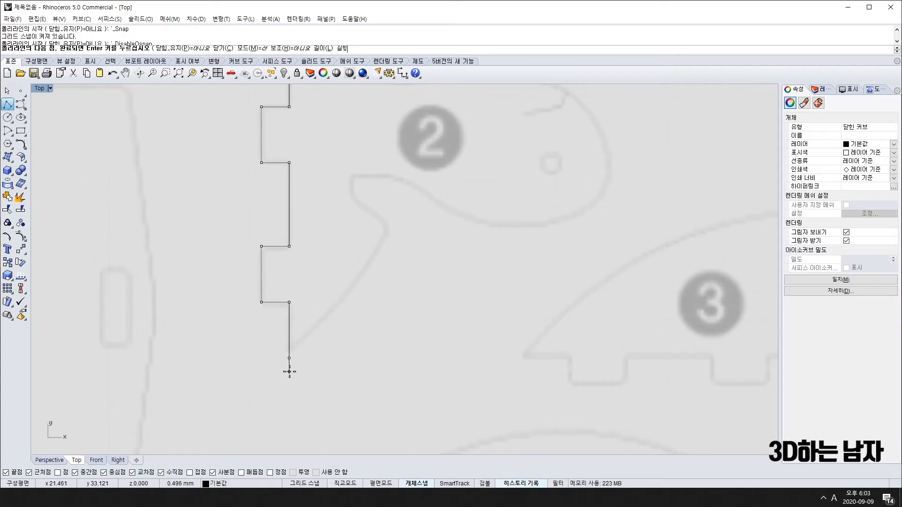
right_click(288, 369)
scroll(287, 368, "down", 6)
scroll(286, 366, "down", 2)
left_click_drag(253, 202, 315, 414)
scroll(321, 420, "down", 6)
right_click_drag(323, 422, 274, 295)
scroll(239, 204, "up", 4)
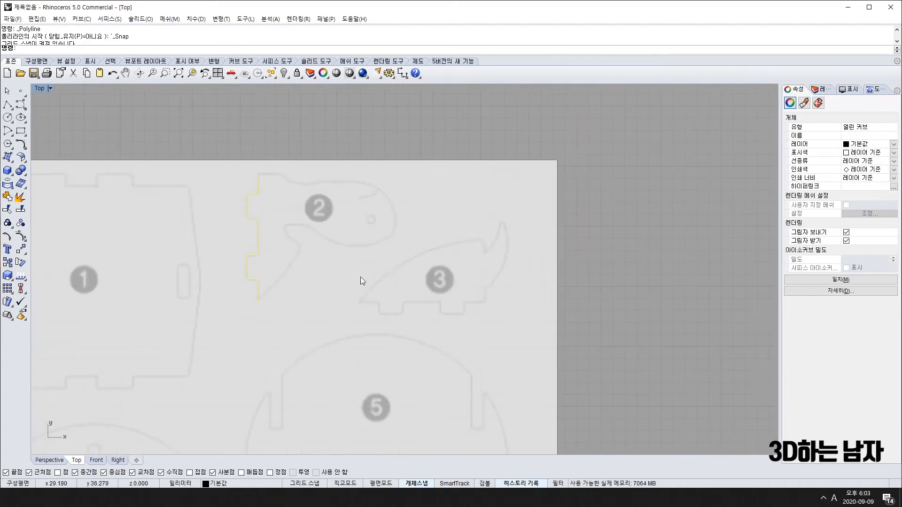
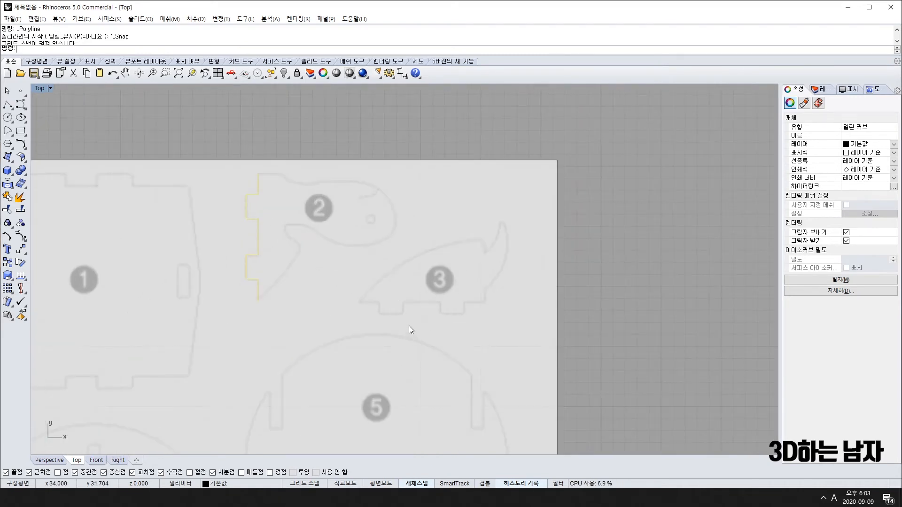
Zoom into part 3 and begin a polyline at the left end of its bottom edge.
scroll(407, 308, "up", 4)
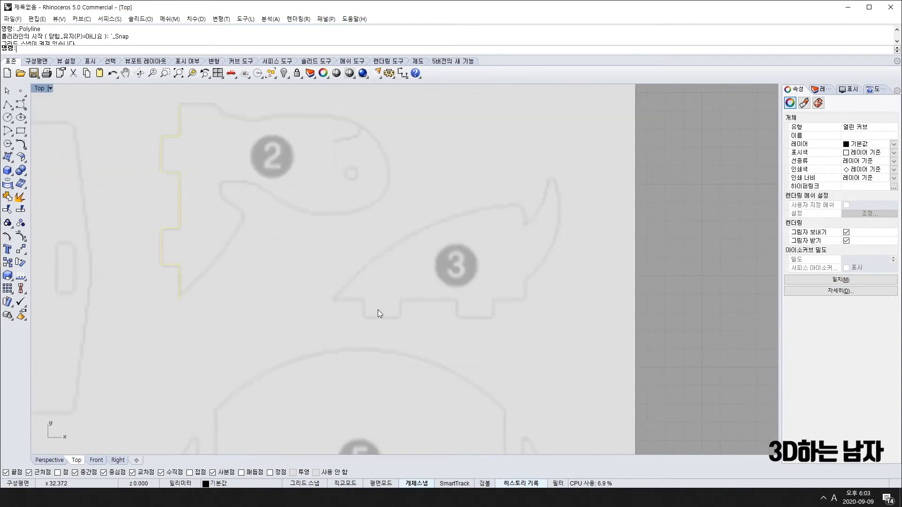
right_click_drag(347, 301, 327, 297)
right_click(315, 303)
left_click(315, 296)
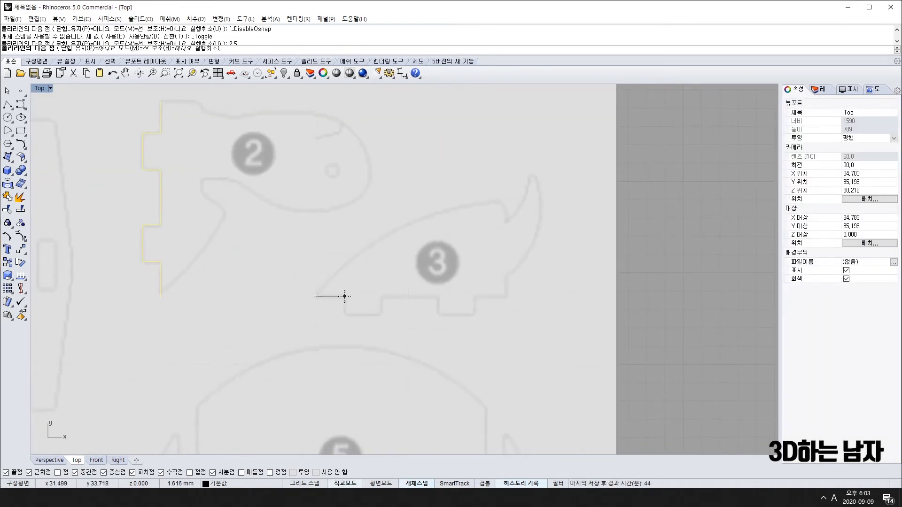
Trace part 3's bottom edge down into and out of the first notch, correcting a misplaced vertex.
left_click(345, 296)
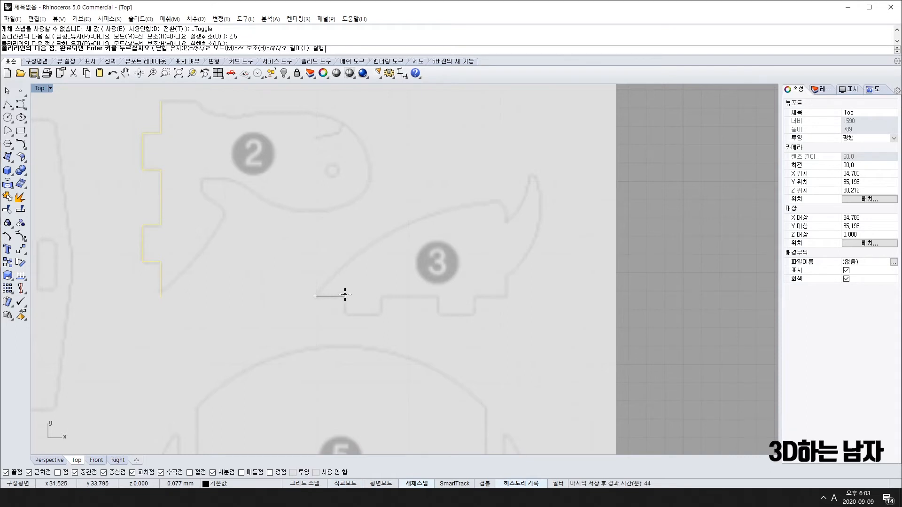
left_click(345, 314)
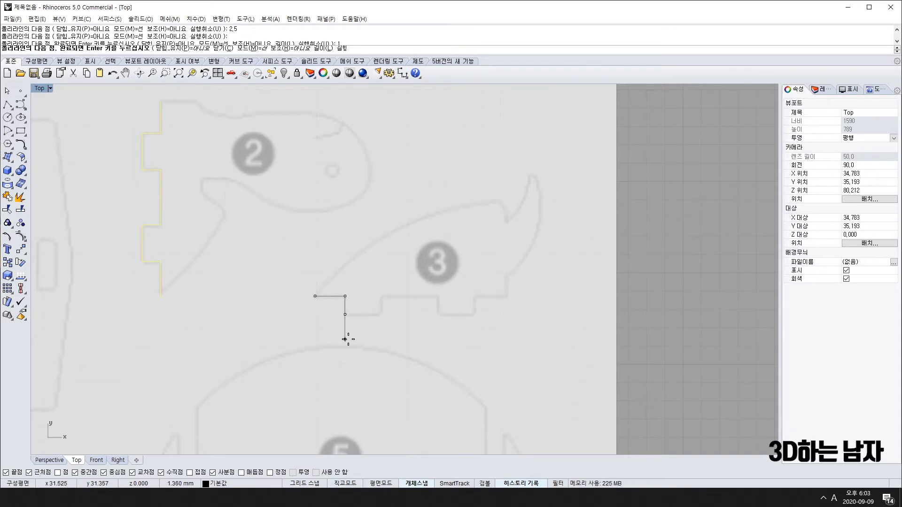
left_click(381, 314)
left_click(381, 296)
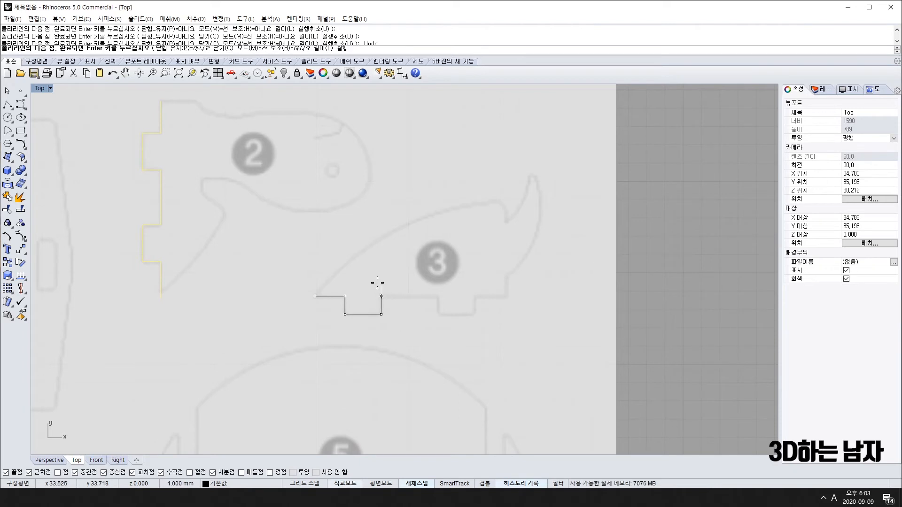
key("ctrl+z")
left_click(378, 283)
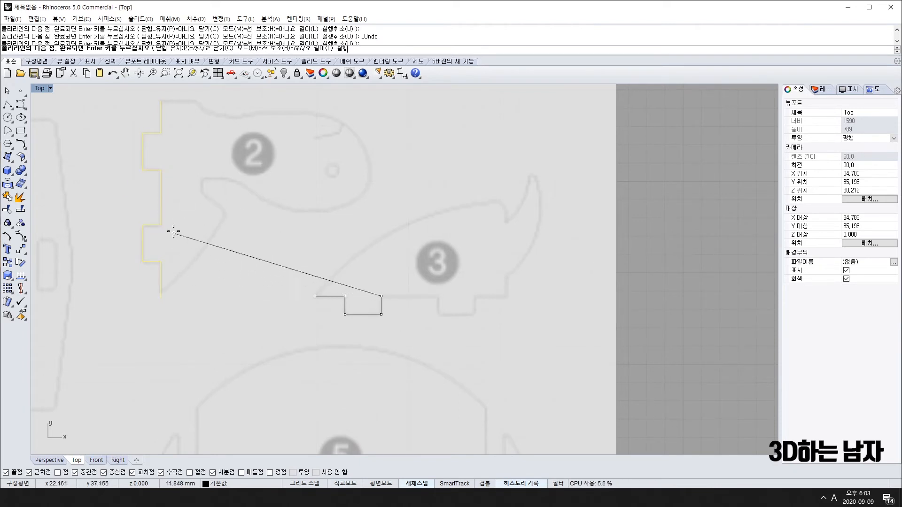
Trace the second notch and the rest of the edge, finish, and window-select parts 2 and 3's curves.
left_click(436, 296)
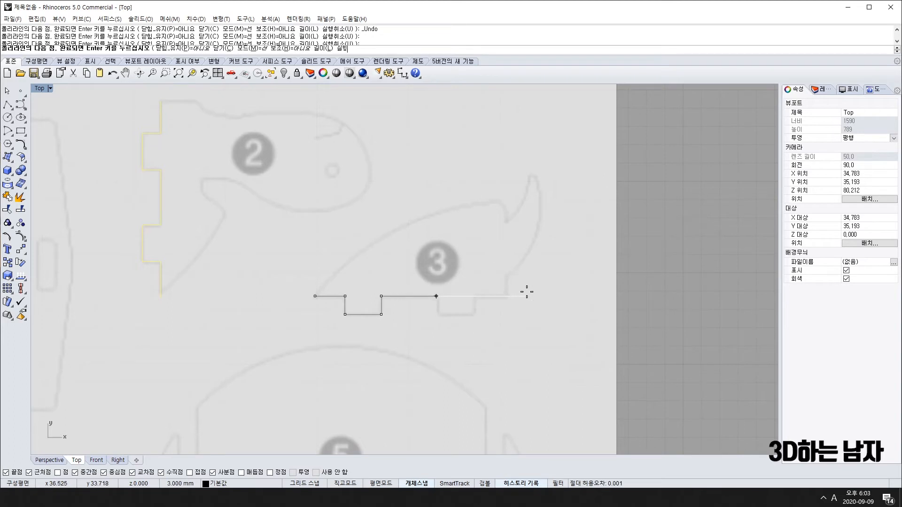
left_click(436, 314)
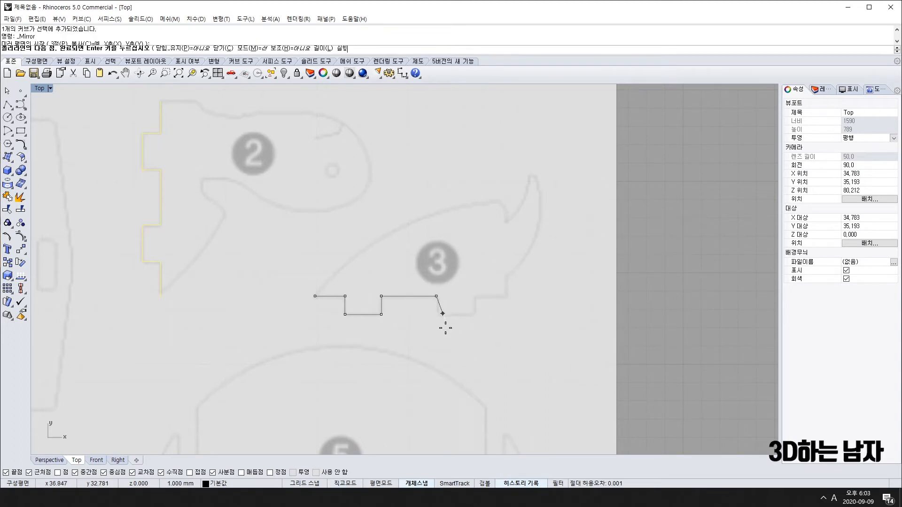
left_click(472, 314)
left_click(472, 296)
left_click(473, 267)
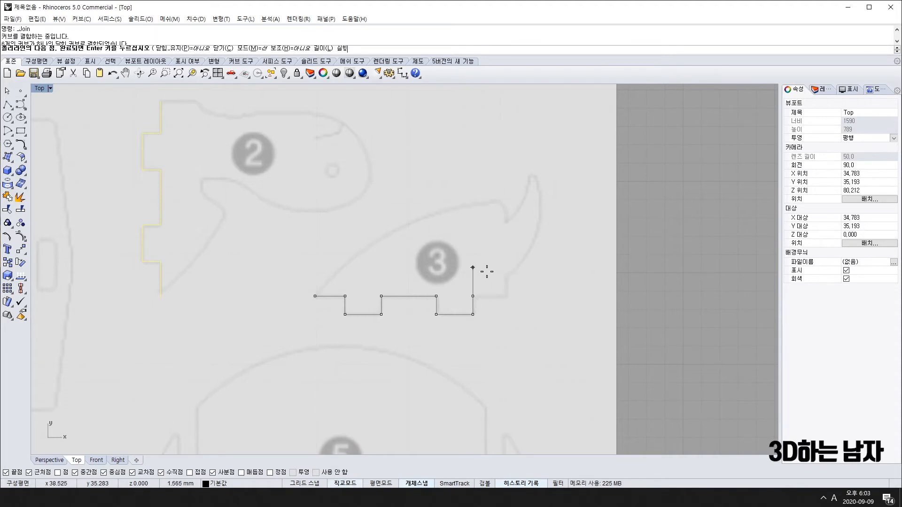
left_click(505, 296)
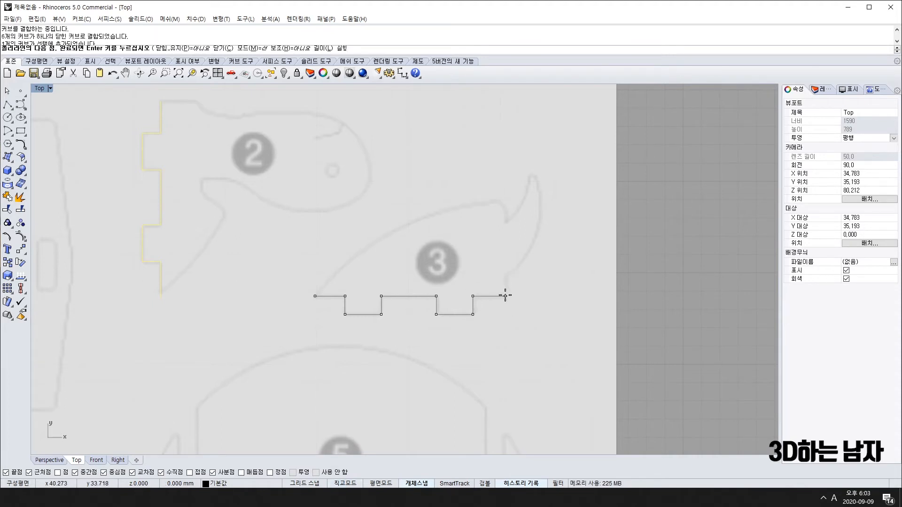
key("Return")
scroll(506, 318, "down", 10)
left_click_drag(368, 209, 542, 341)
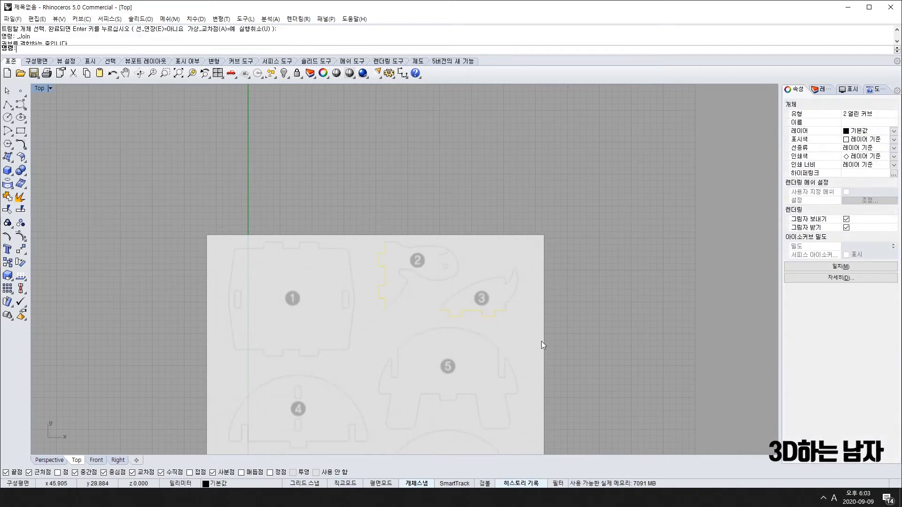
Pan the view onto part 4 and cancel a stray polyline started inside it.
scroll(417, 380, "down", 6)
right_click_drag(416, 379, 399, 307)
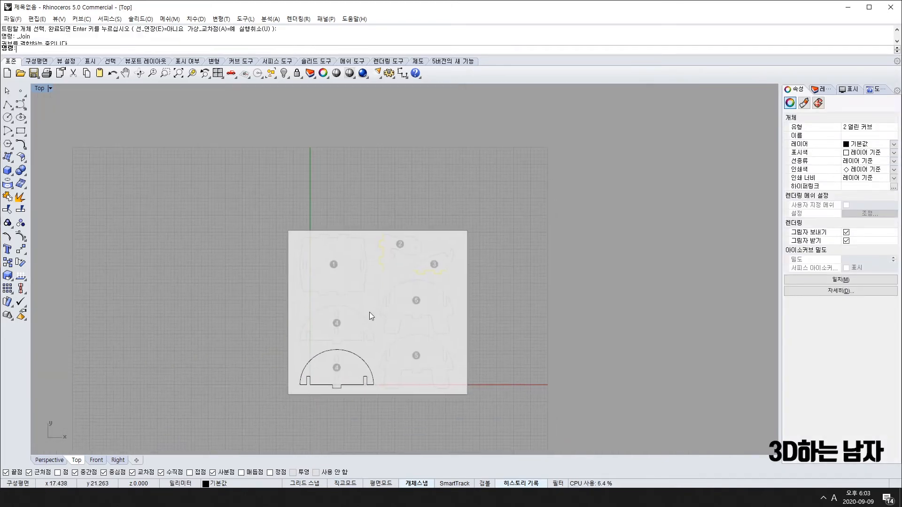
scroll(325, 323, "up", 12)
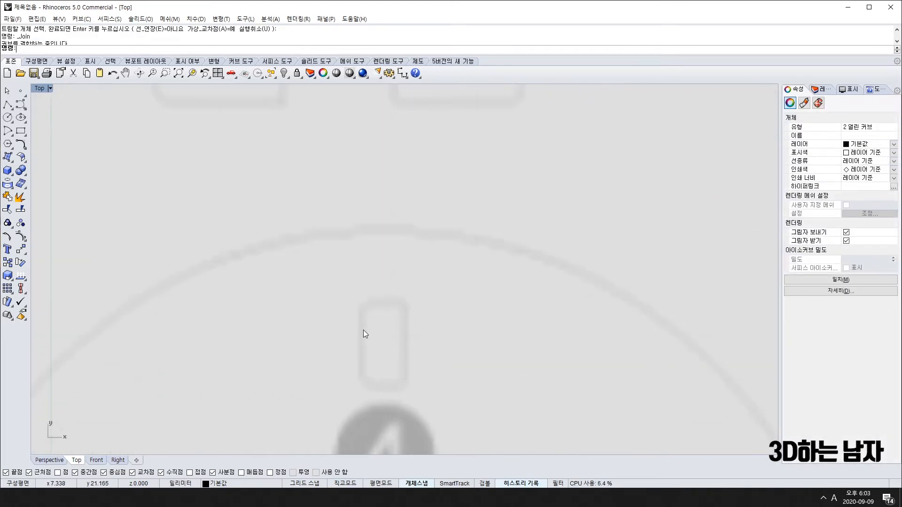
right_click_drag(363, 330, 331, 264)
right_click_drag(328, 323, 326, 201)
scroll(326, 201, "down", 6)
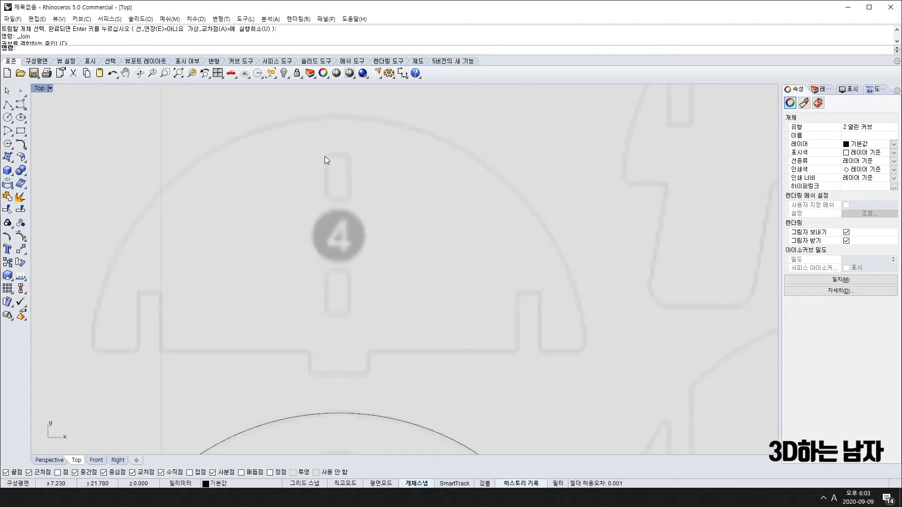
type("pl")
key("space")
left_click(326, 313)
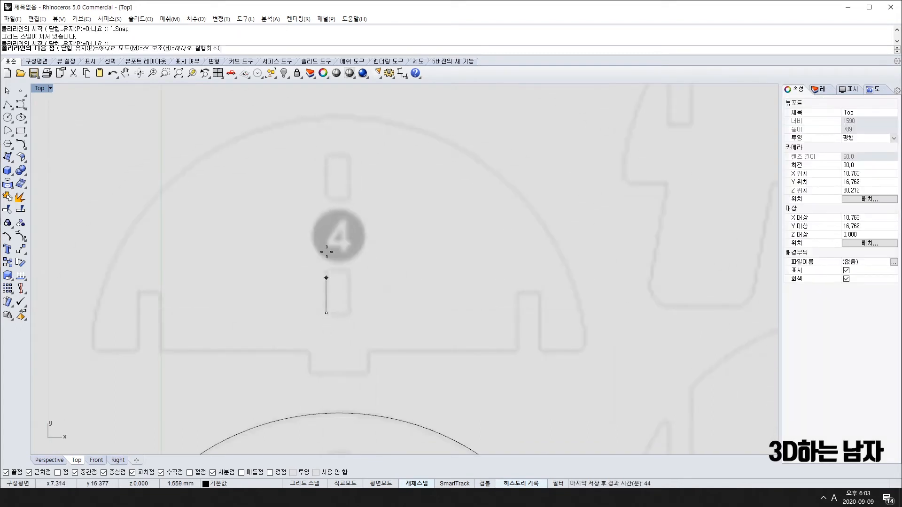
key("Escape")
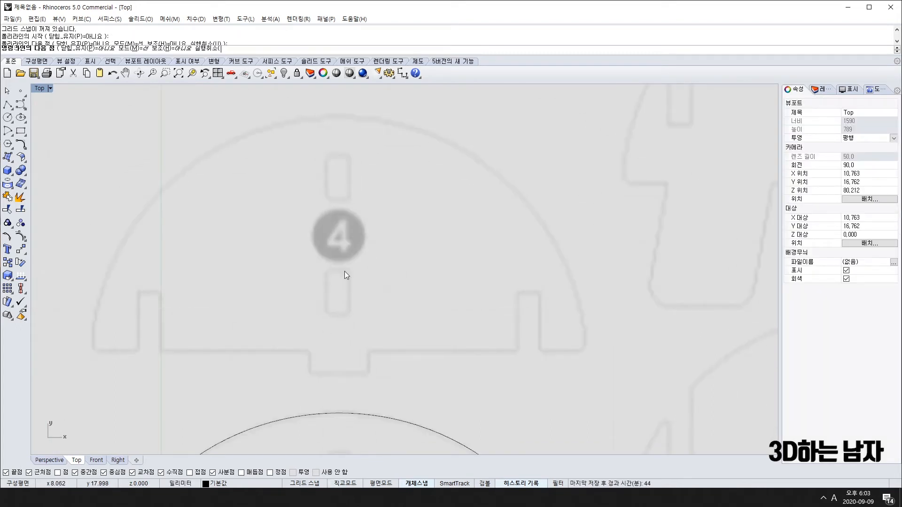
Draw a vertical line from the bottom tab's midpoint to the top of part 4's arc.
scroll(340, 393, "down", 2)
right_click_drag(366, 355, 356, 199)
right_click_drag(361, 395, 354, 287)
scroll(332, 297, "up", 4)
key("Return")
left_click(324, 329)
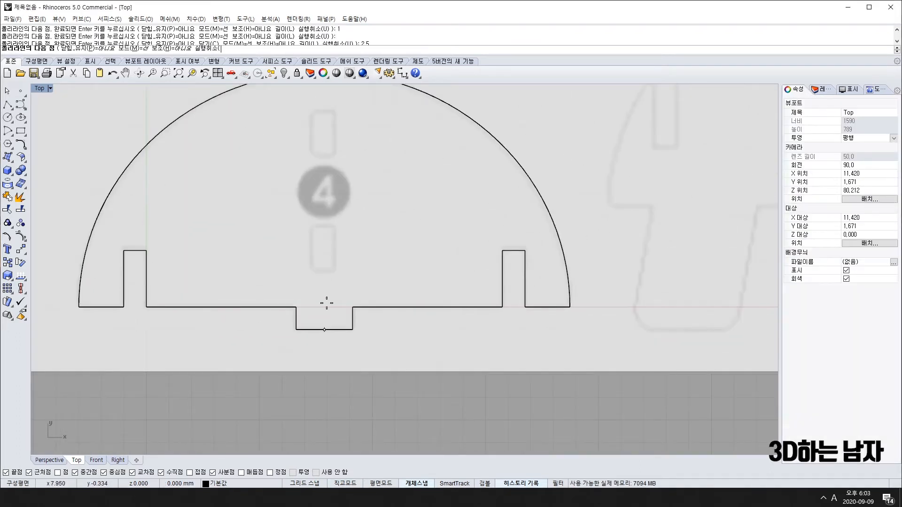
left_click(338, 153)
key("Return")
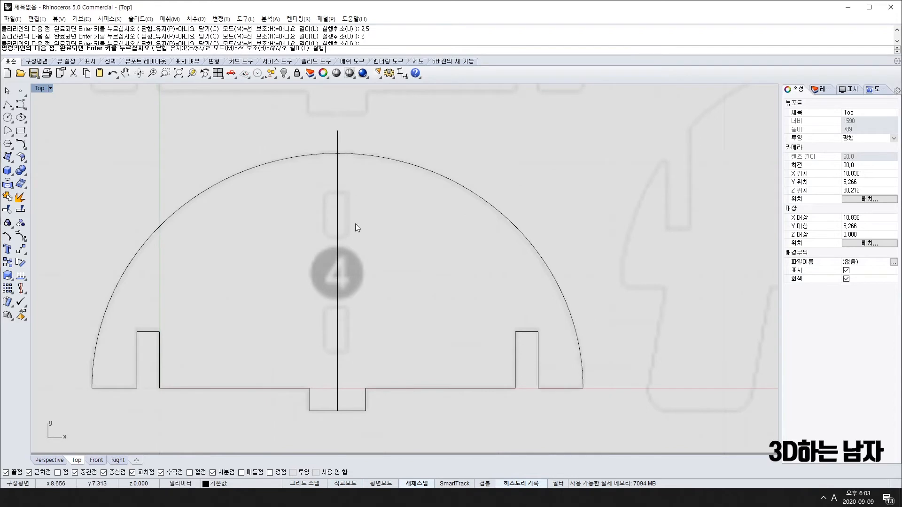
left_click(338, 216)
scroll(337, 208, "up", 3)
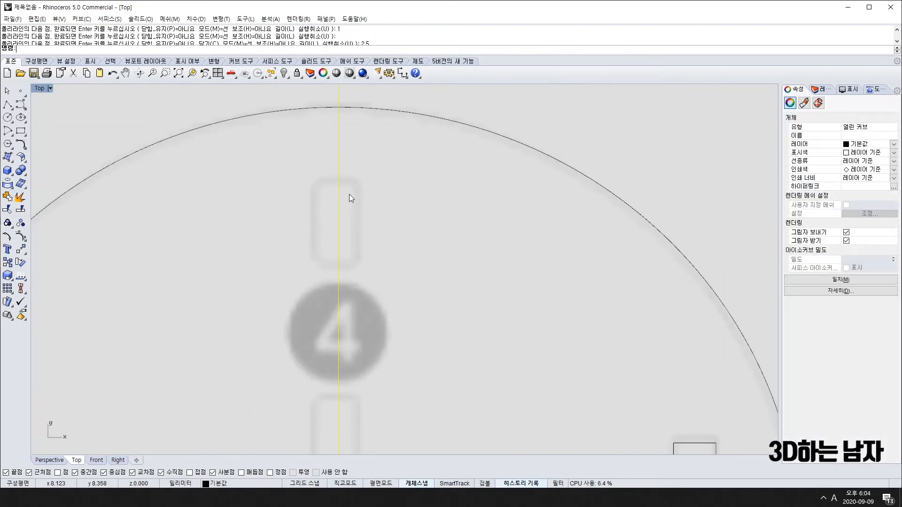
Draw half of the upper slot: from the centre line along the top, down the right side, and back.
key("Return")
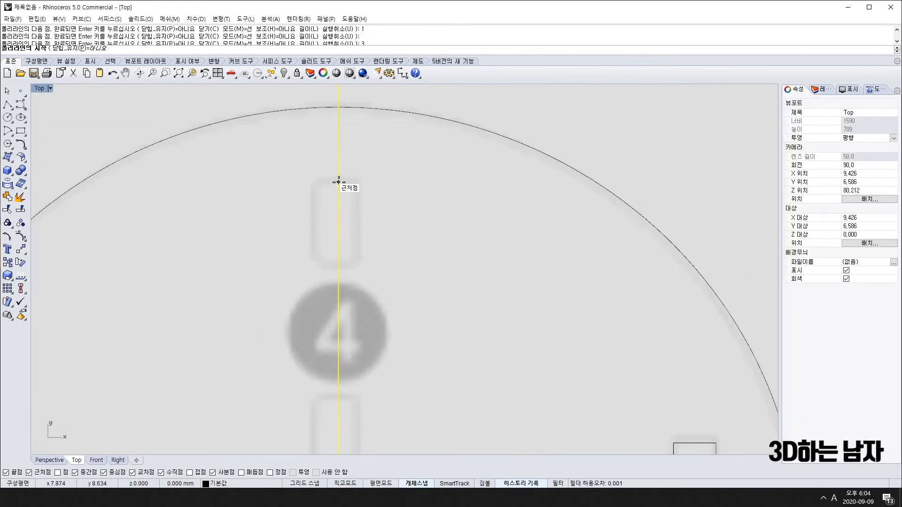
left_click(338, 182)
key("Return")
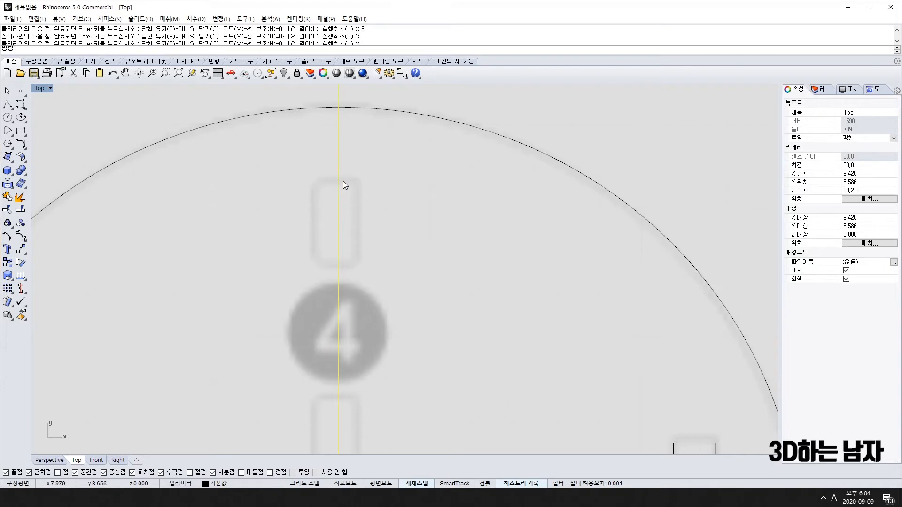
key("Return")
left_click(339, 182)
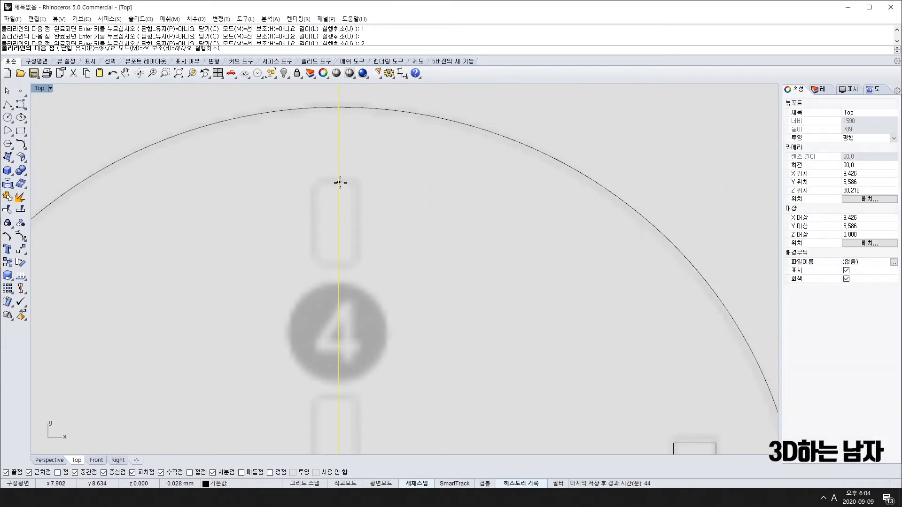
left_click(360, 182)
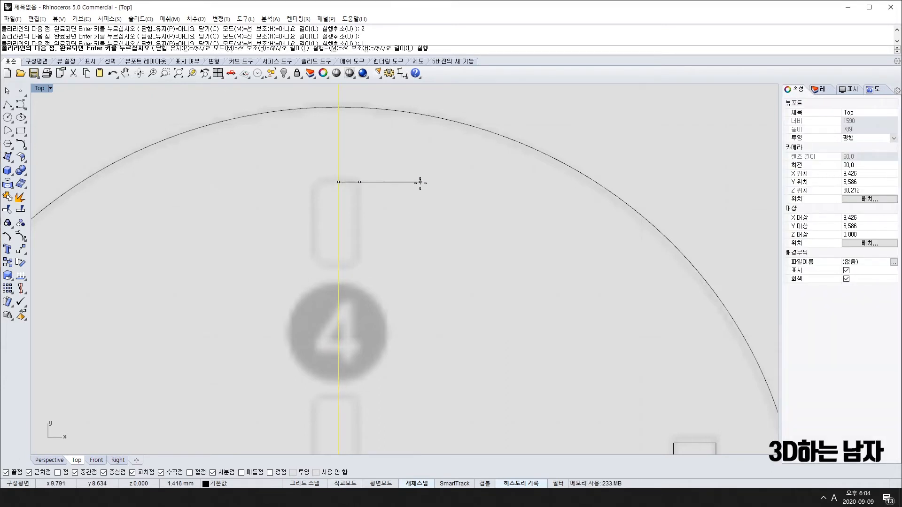
left_click(360, 267)
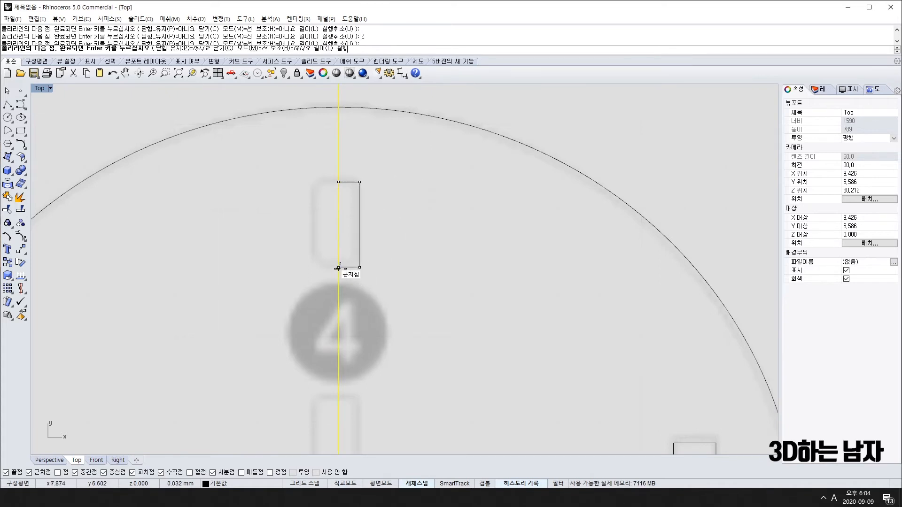
left_click(338, 268)
key("Return")
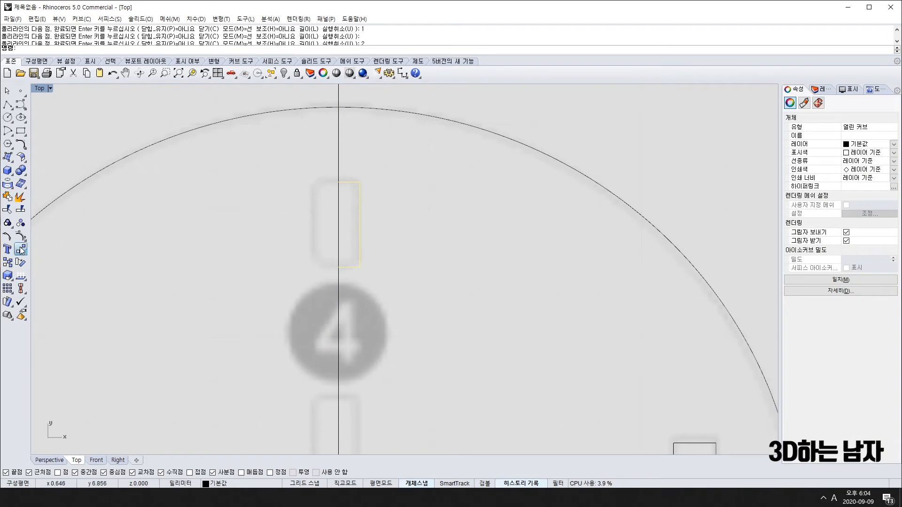
Mirror the half-slot across the centre line and join both halves into a closed rectangle.
left_click(22, 250)
left_click(100, 253)
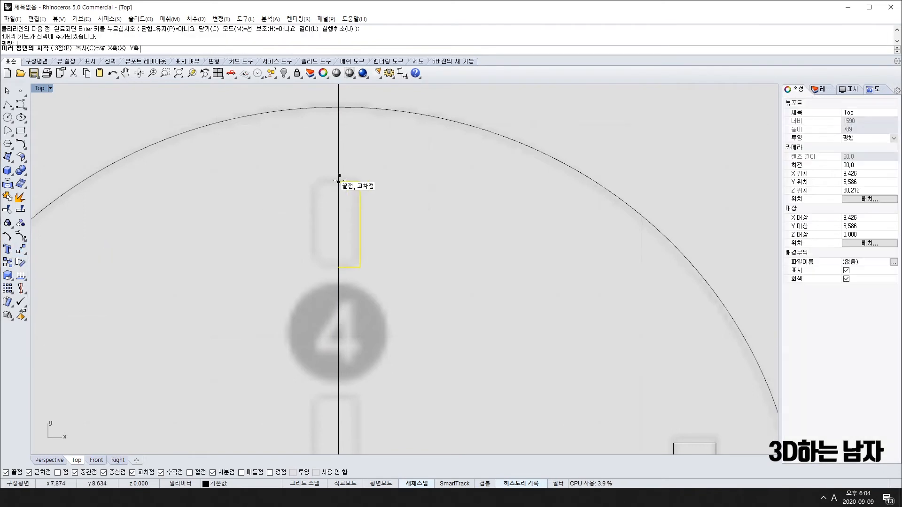
left_click(338, 182)
left_click(338, 317)
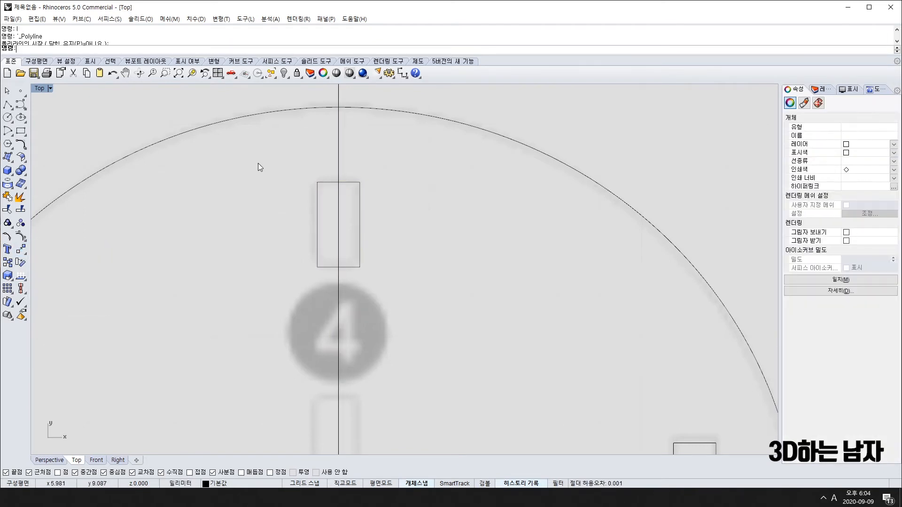
left_click(8, 224)
scroll(236, 278, "down", 5)
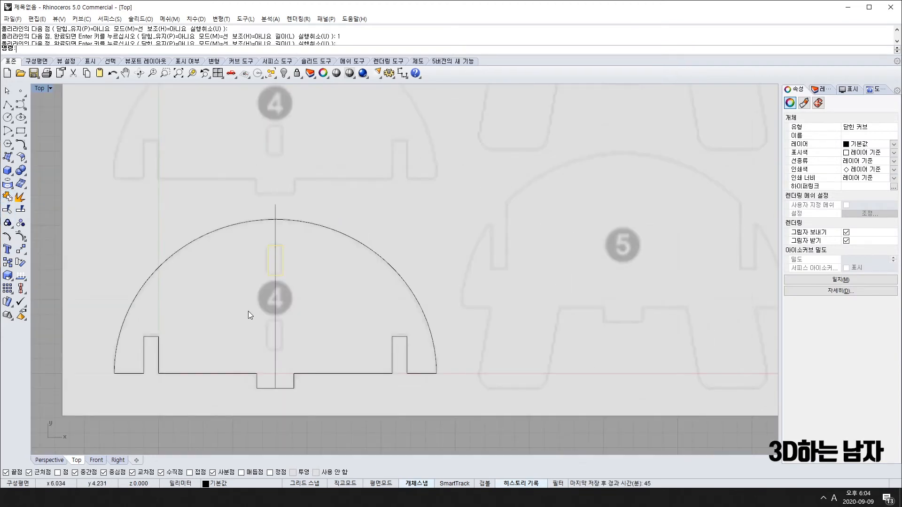
Copy the slot rectangle, placing the copy almost on top of the original.
key("Escape")
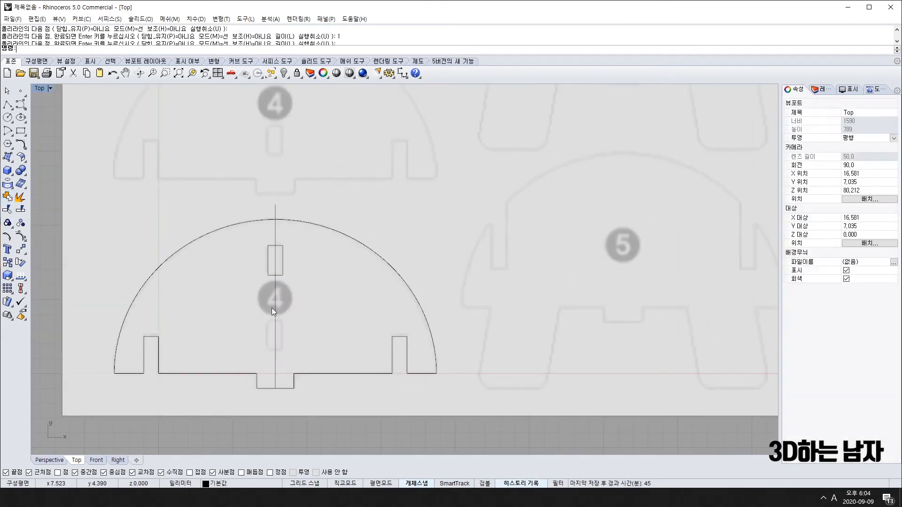
left_click(284, 269)
scroll(280, 268, "up", 4)
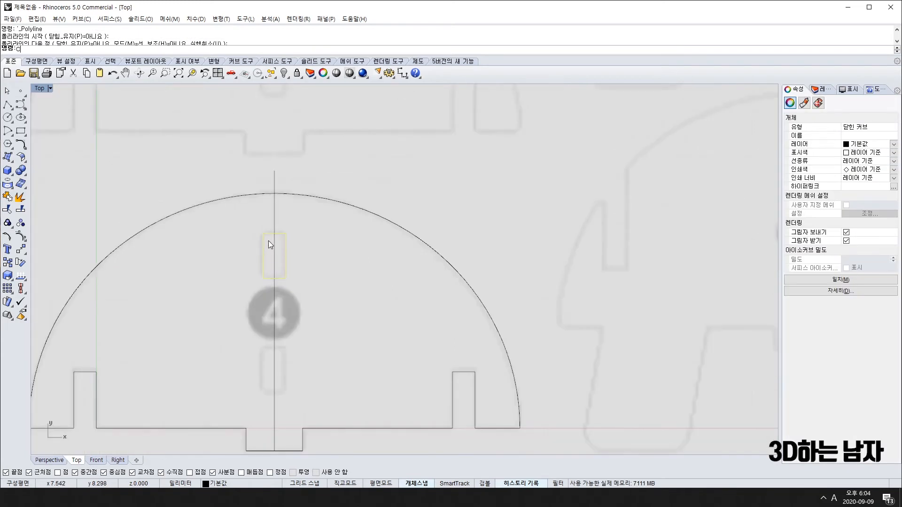
type("c")
key("Return")
left_click(275, 231)
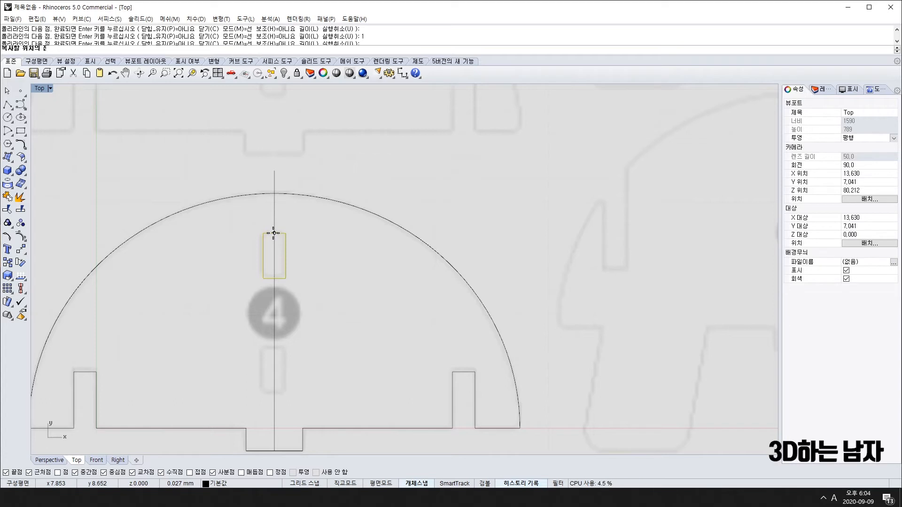
left_click(273, 233)
key("Return")
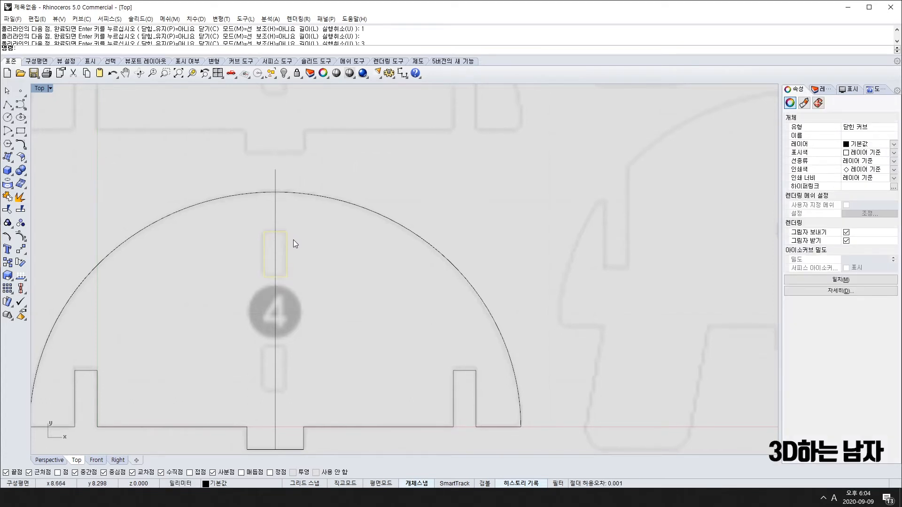
Draw a helper polyline from the slot's bottom midpoint down the centre line, then right.
right_click_drag(293, 240, 261, 220)
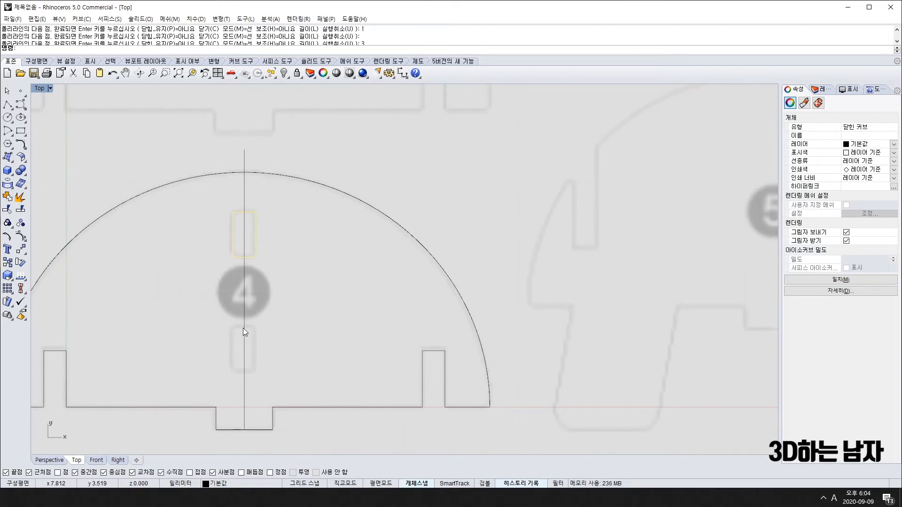
type("pl")
key("Return")
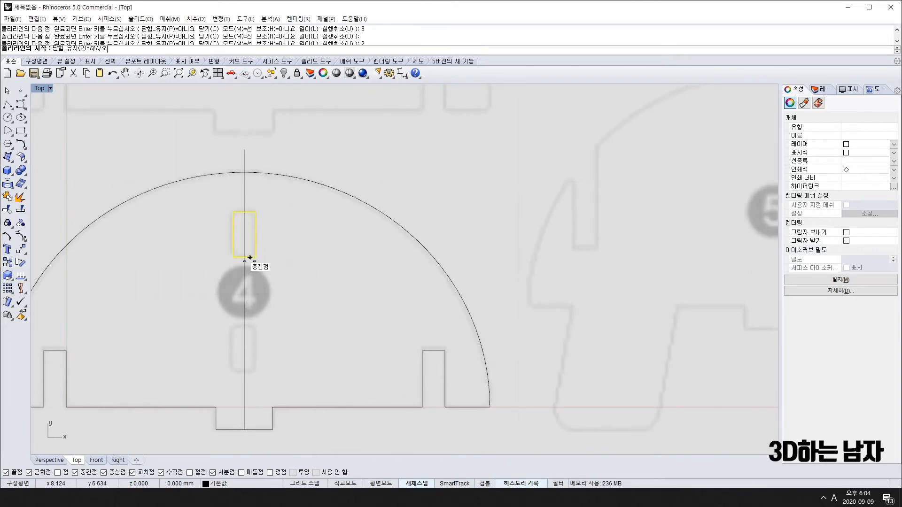
left_click(244, 257)
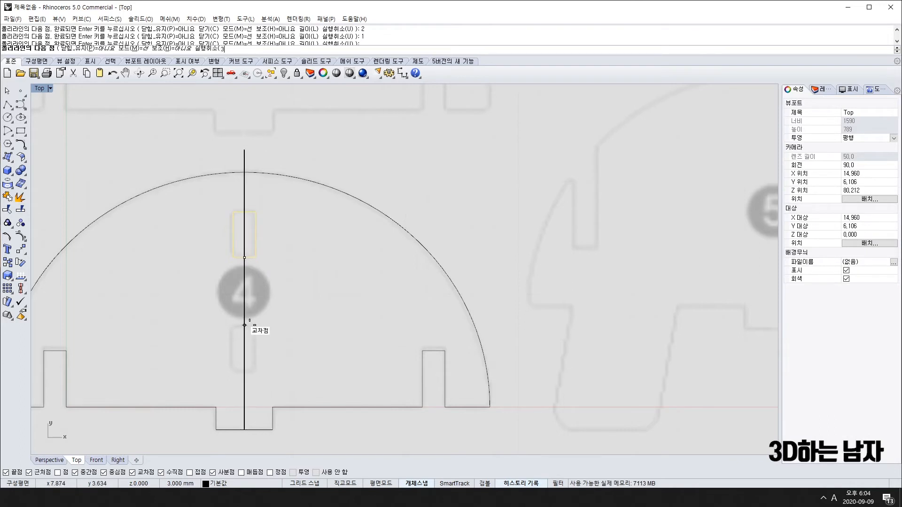
left_click(244, 325)
left_click(337, 325)
key("Return")
Copy the slot rectangle from its top midpoint to the helper line's lower corner.
left_click(300, 324)
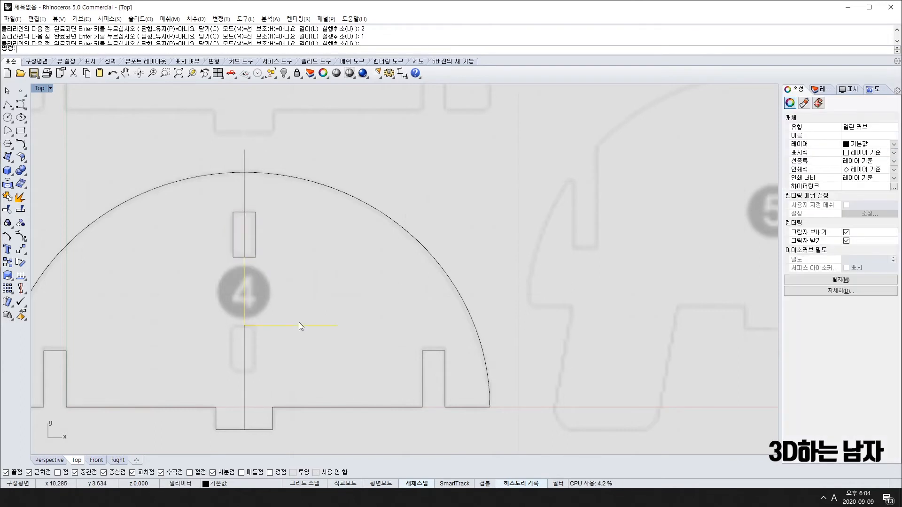
left_click(255, 219)
type("co")
key("Return")
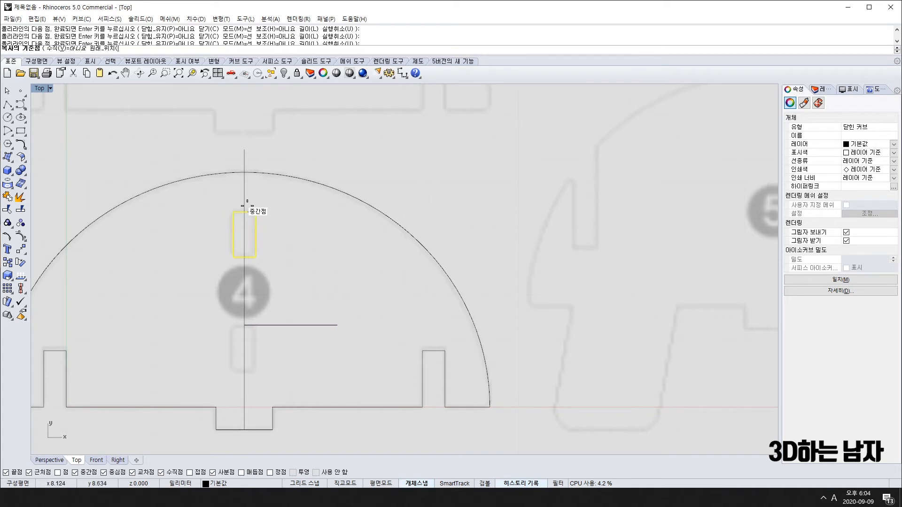
left_click(244, 212)
left_click(245, 325)
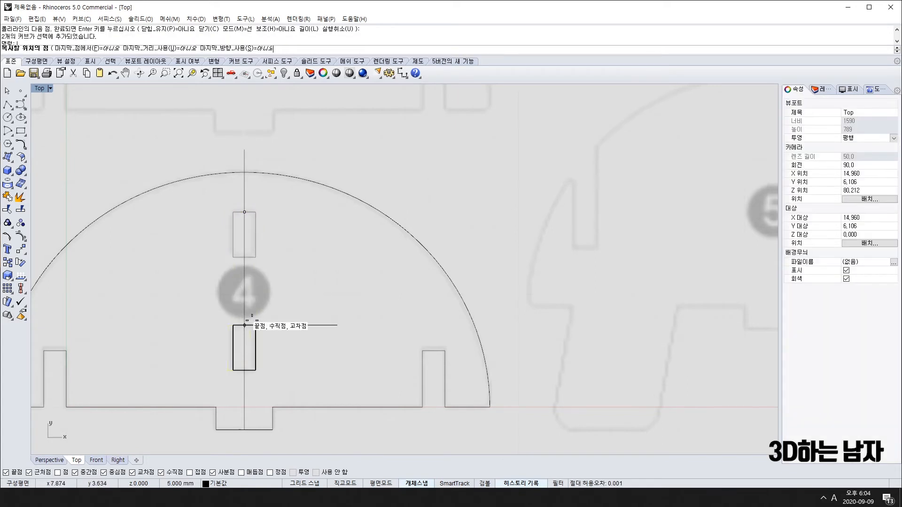
key("Return")
Delete the helper polyline and the vertical centre line, then zoom out to the whole sheet.
left_click(309, 325)
key("Delete")
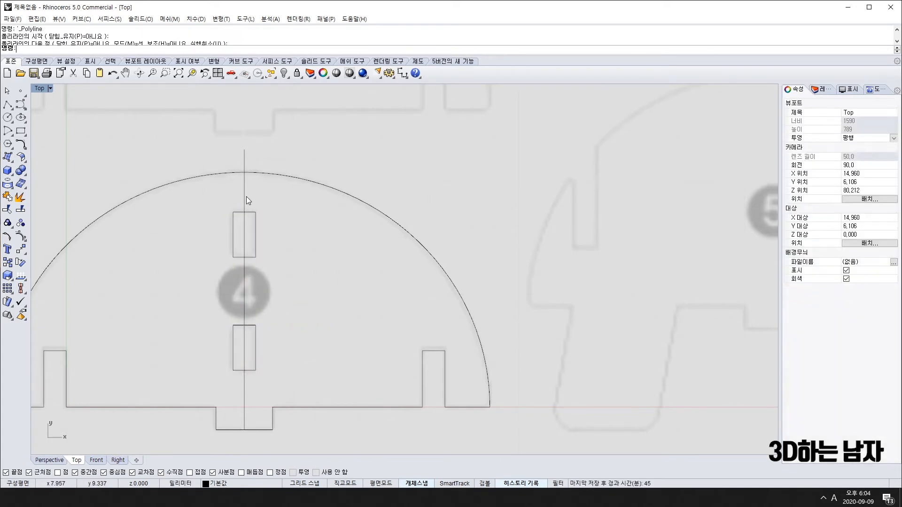
left_click(245, 196)
key("Delete")
scroll(303, 268, "down", 14)
right_click_drag(311, 285, 286, 332)
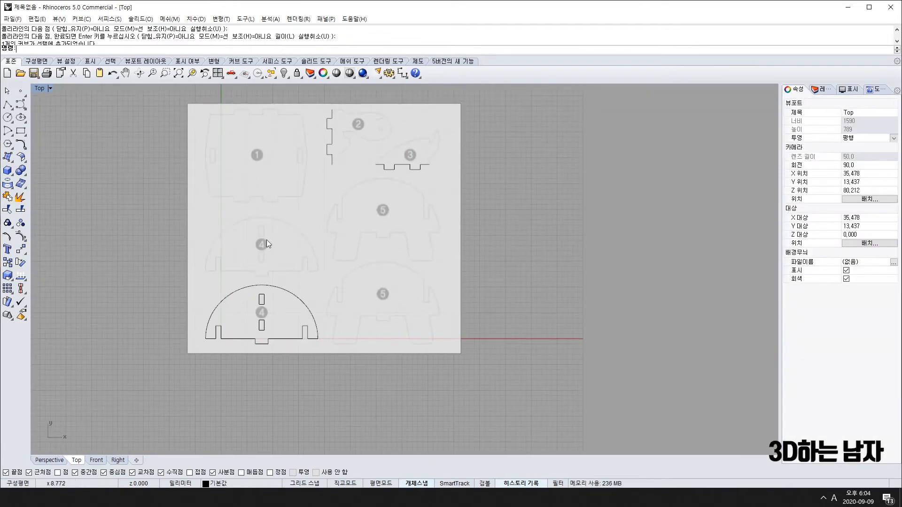
Copy part 4's three curves onto the upper part 4 outline.
left_click_drag(164, 253, 464, 384)
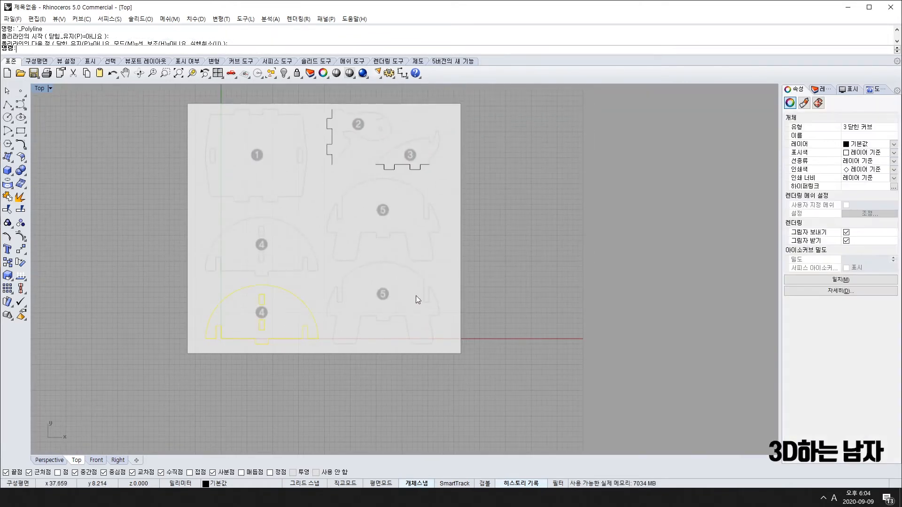
type("co")
key("Return")
left_click(338, 327)
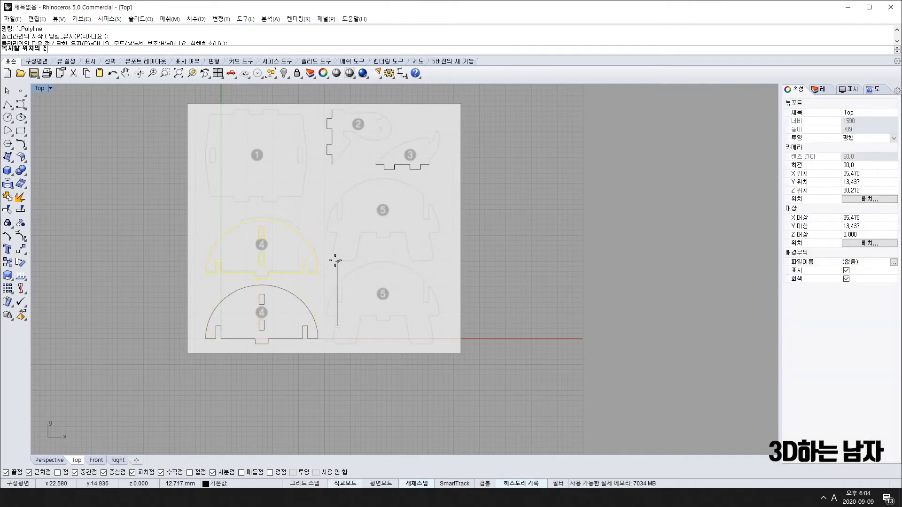
left_click(335, 258, "shift")
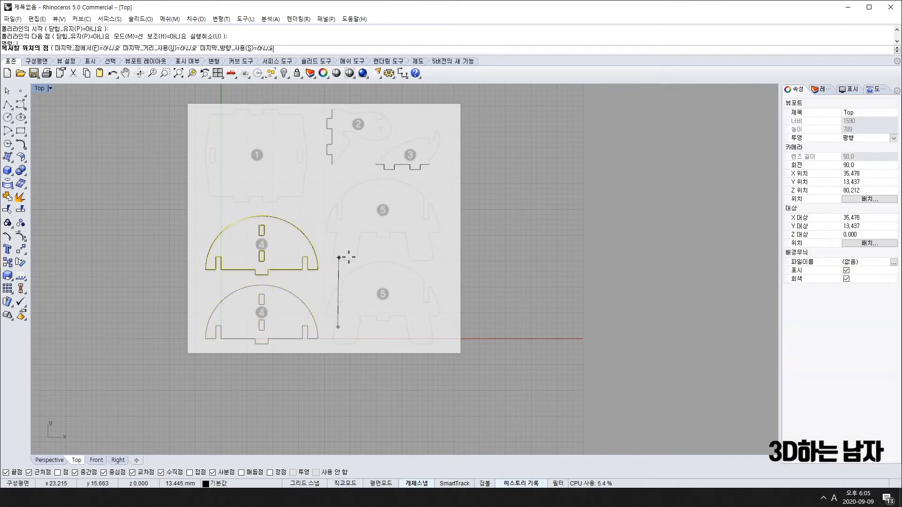
key("Return")
left_click(403, 294)
Zoom into part 2's tabbed polyline and drag its bottom control point slightly upward.
scroll(330, 296, "up", 5)
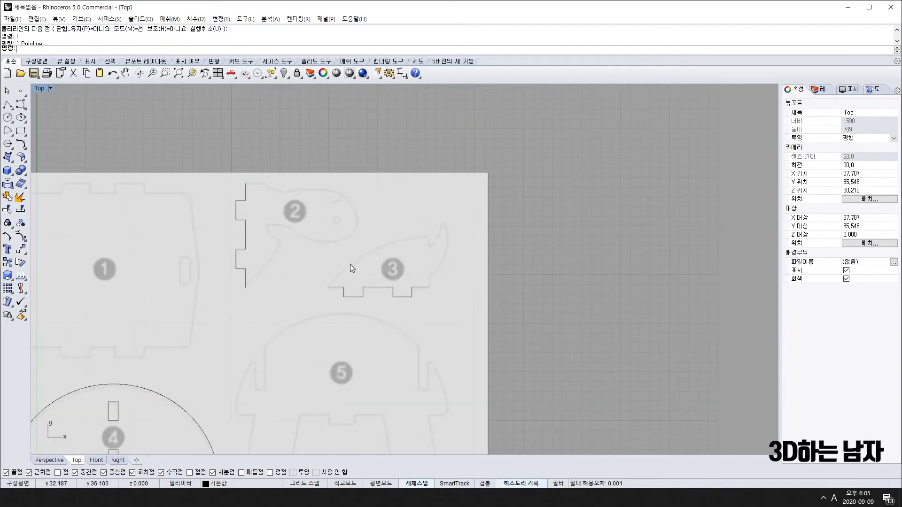
scroll(259, 266, "up", 3)
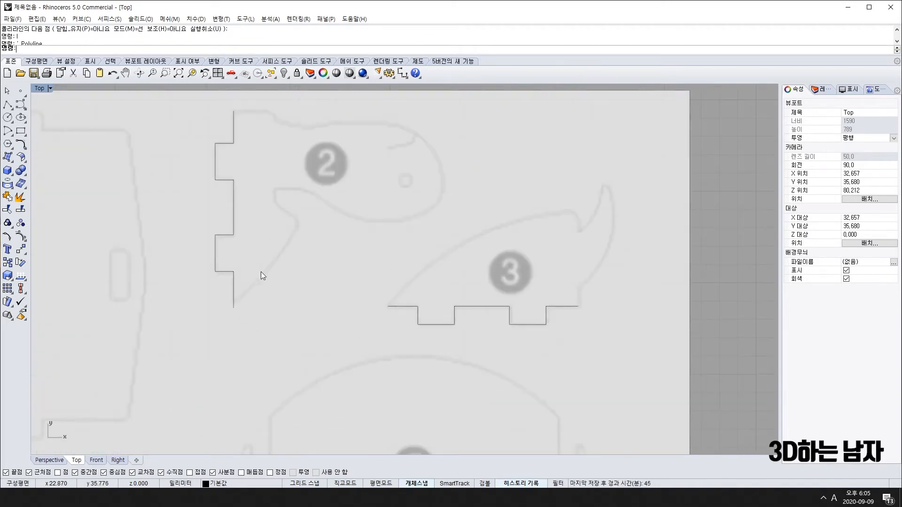
scroll(233, 309, "up", 2)
left_click(233, 310)
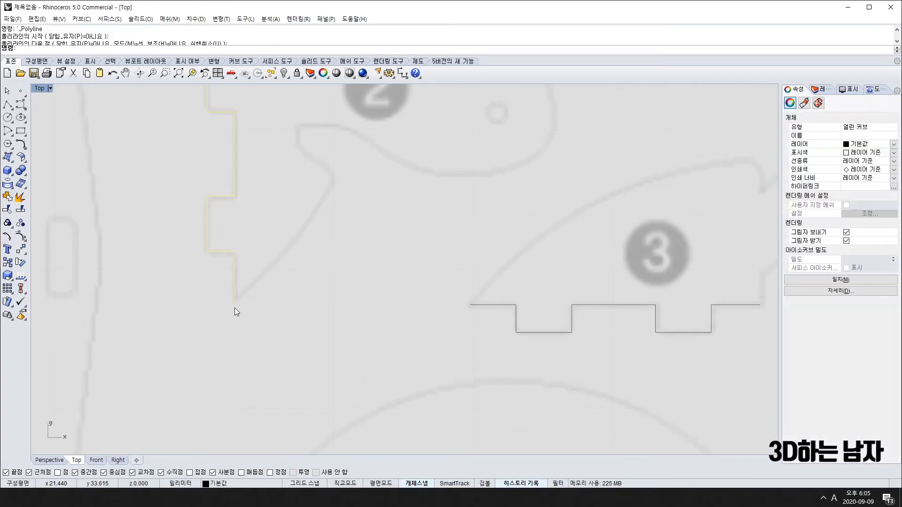
key("F10")
left_click_drag(235, 307, 235, 301)
Start a curve at the tabbed polyline's bottom end and trace up part 2's neck.
right_click_drag(239, 321, 238, 335)
key("Escape")
key("Escape")
scroll(237, 322, "down", 3)
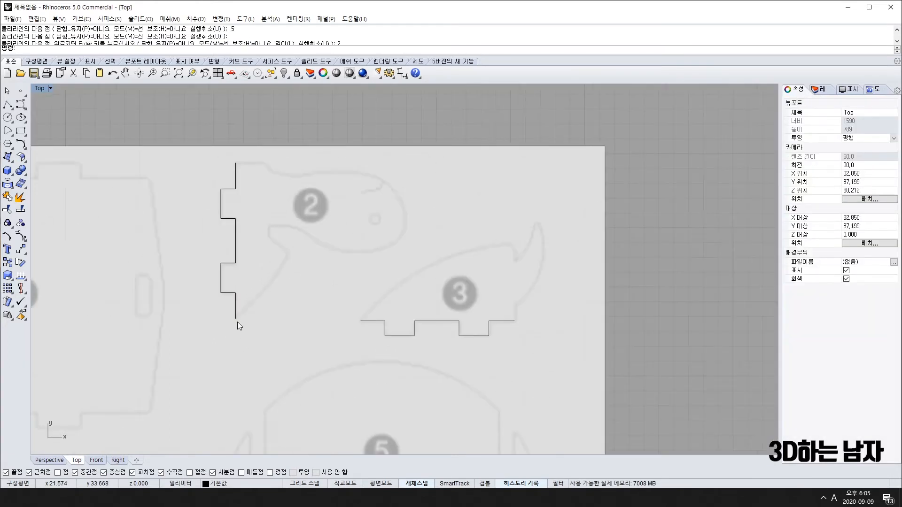
type("c")
key("space")
left_click(236, 320)
left_click(287, 276)
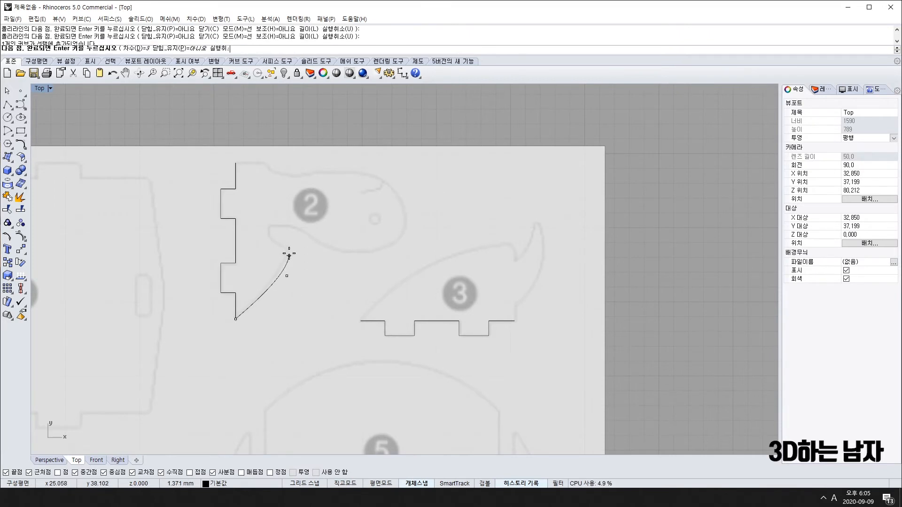
left_click(289, 250)
left_click(287, 247)
left_click(270, 238)
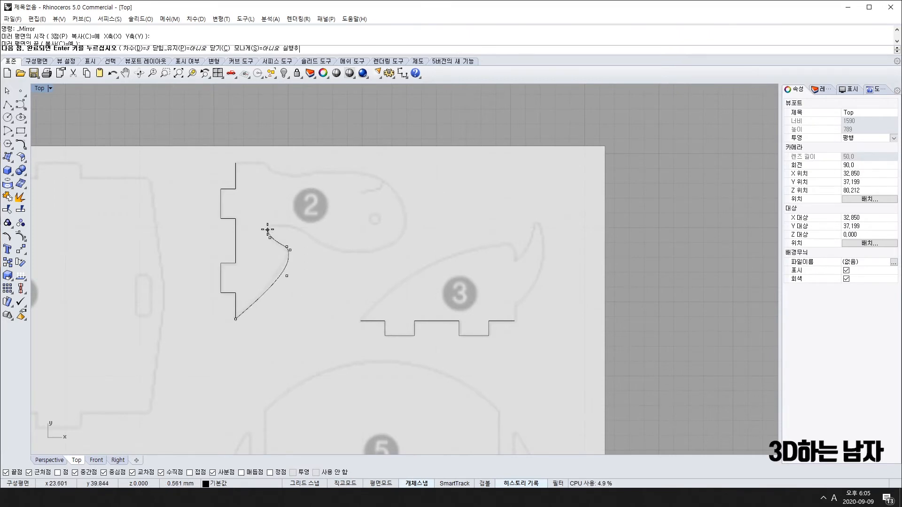
left_click(268, 227)
left_click(270, 226)
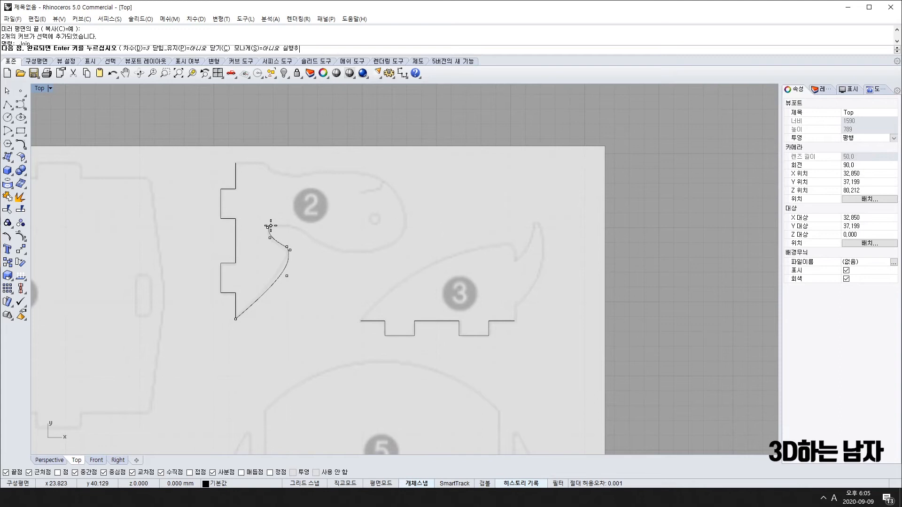
Continue the curve along the jaw, around the snout tip, and back across the head top.
scroll(291, 225, "up", 5)
left_click(298, 223)
left_click(320, 233)
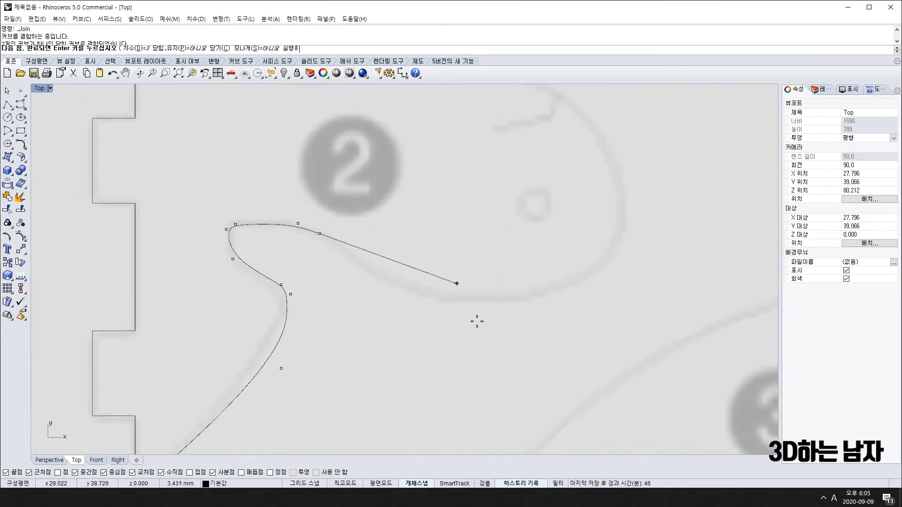
left_click(461, 326)
left_click(590, 284)
scroll(619, 243, "down", 5)
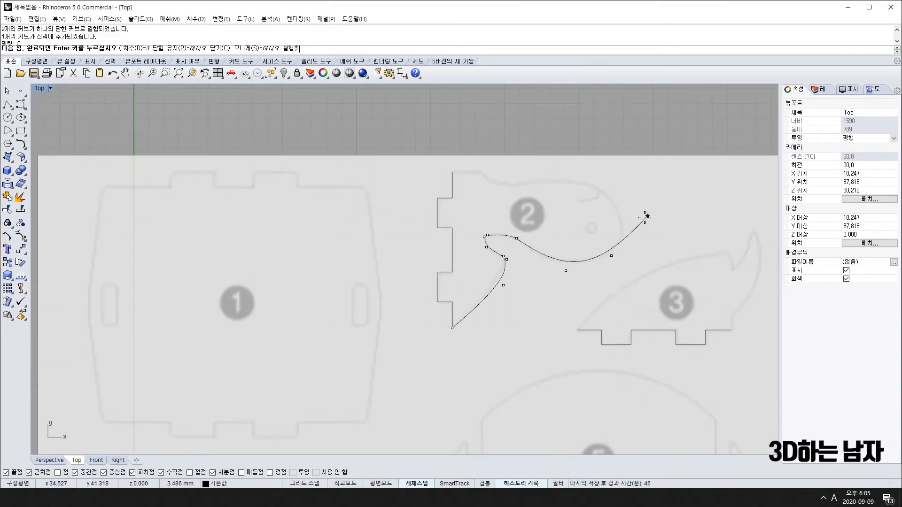
left_click(640, 215)
left_click(573, 167)
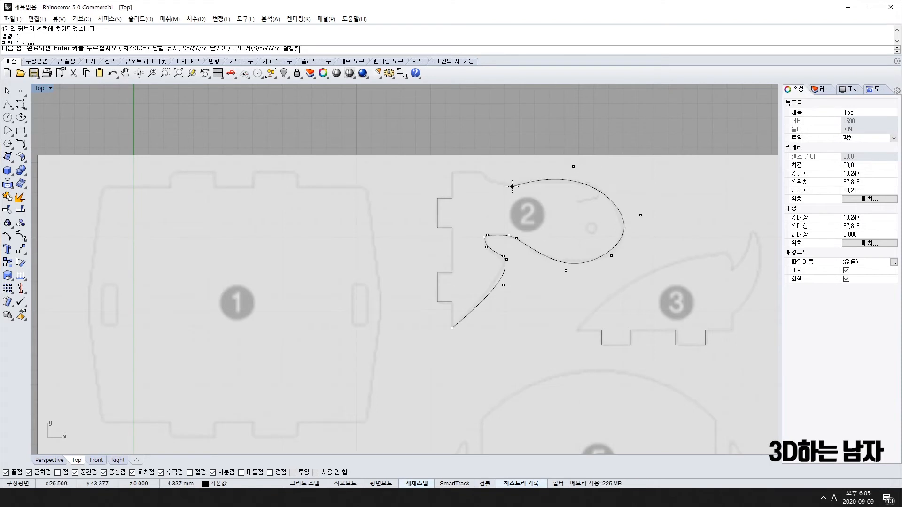
left_click(485, 180)
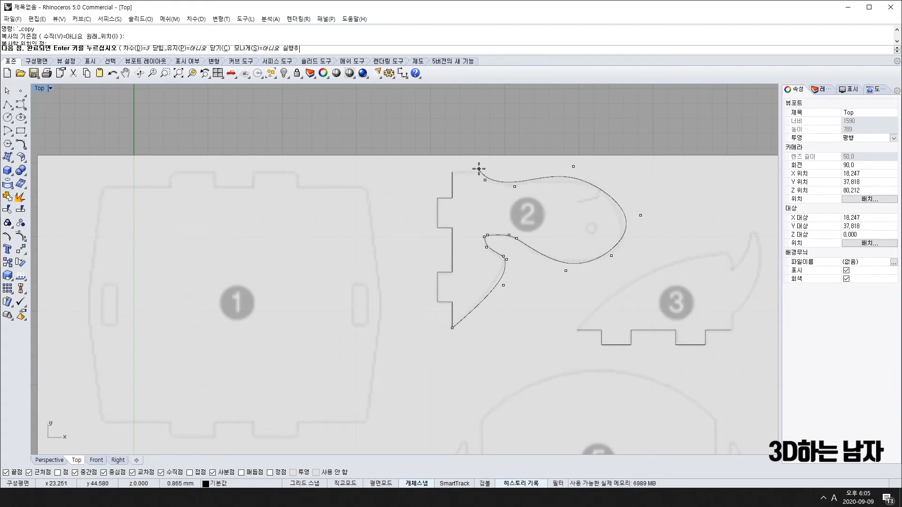
left_click(473, 170)
scroll(461, 171, "up", 12)
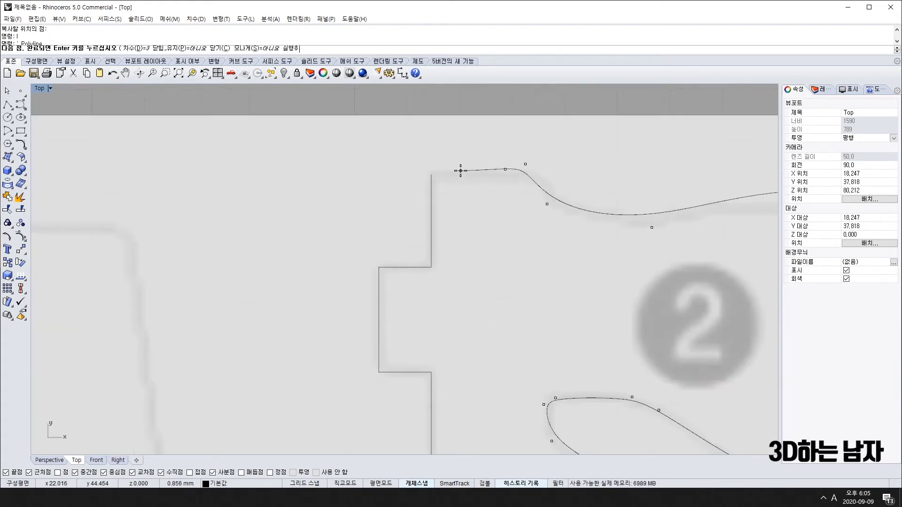
Close part 2's head curve at the polyline's top end and select it.
left_click(431, 175)
key("Return")
left_click(535, 184)
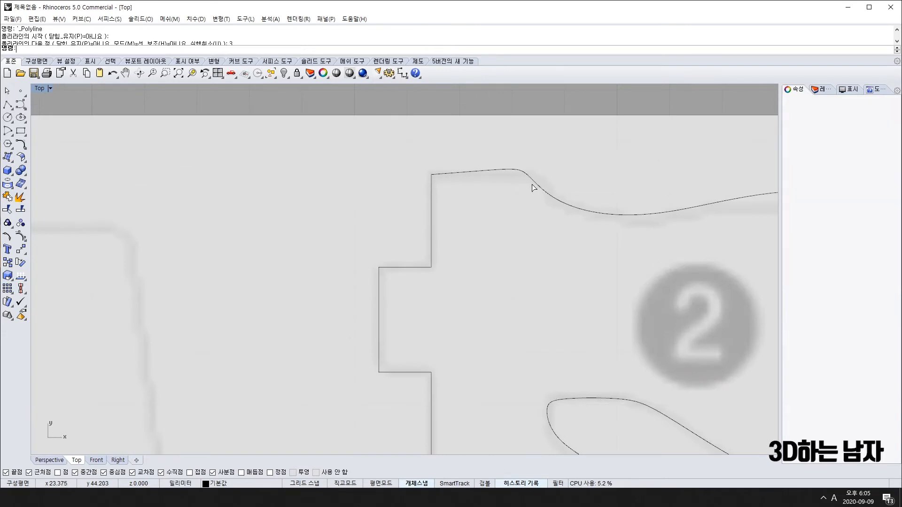
scroll(541, 185, "down", 8)
right_click_drag(580, 211, 362, 213)
Show the head curve's control points and reshape its top and snout to match the blueprint.
key("F10")
scroll(326, 201, "up", 5)
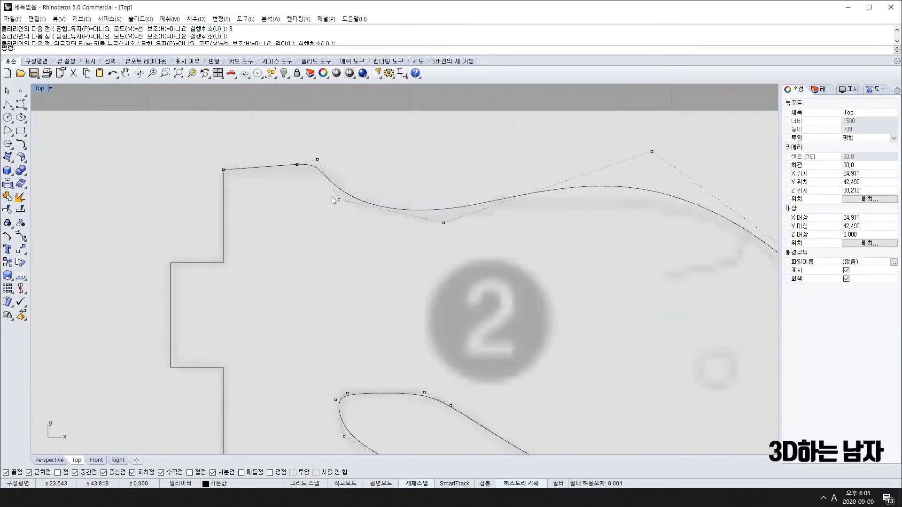
left_click_drag(318, 160, 333, 168)
scroll(346, 205, "down", 10)
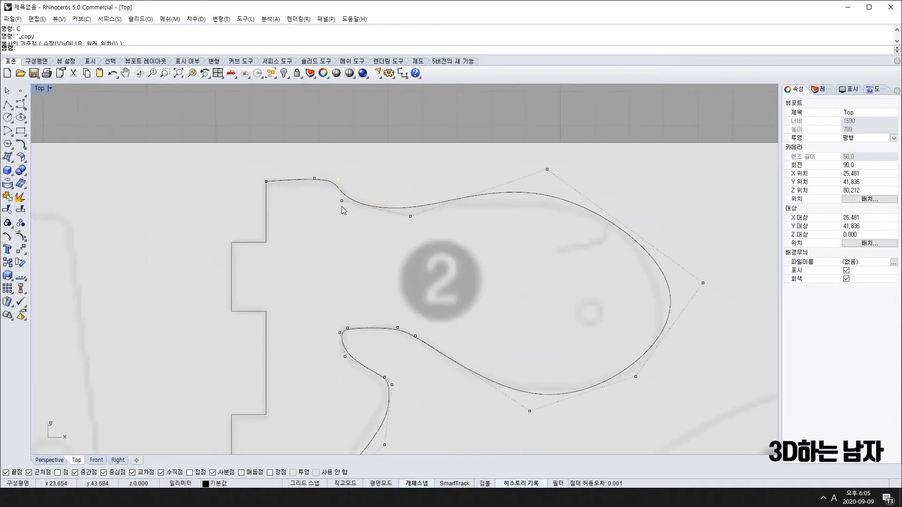
scroll(378, 230, "up", 5)
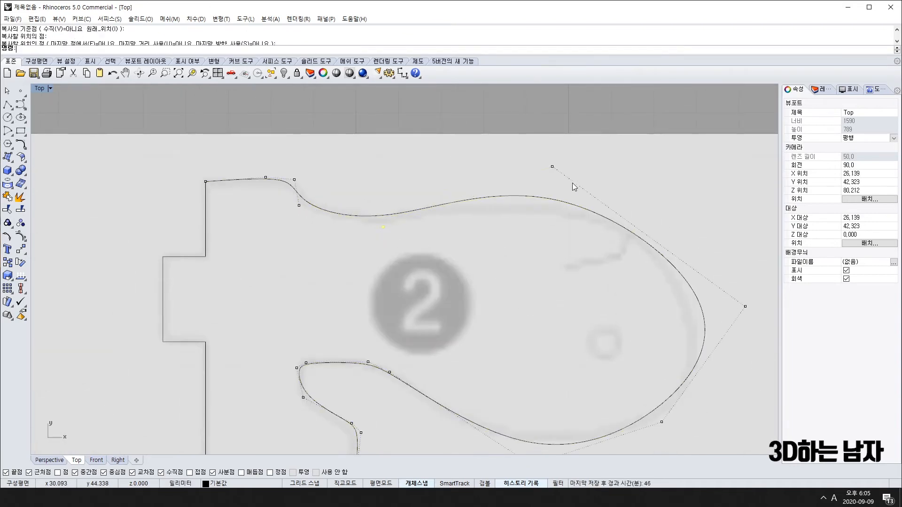
left_click_drag(746, 306, 724, 314)
scroll(717, 397, "down", 5)
right_click_drag(714, 404, 612, 309)
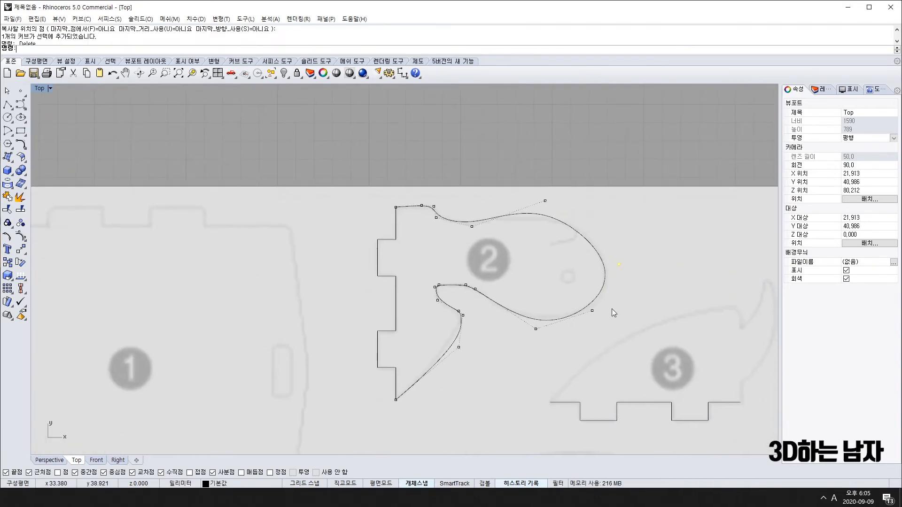
Refine the jaw and bulb control points to follow the outline, then hide the points.
mouse_move(536, 329)
left_mouse_down()
mouse_move(557, 331)
mouse_move(536, 324)
left_mouse_up()
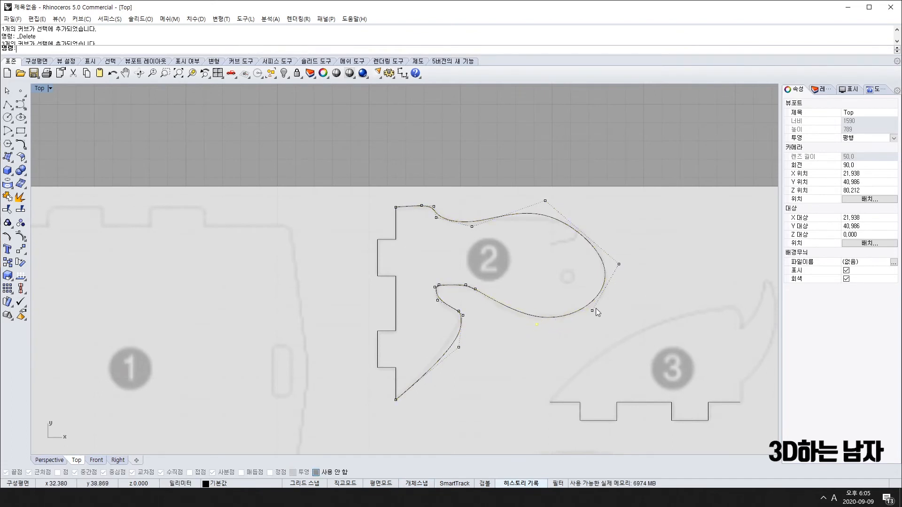
left_click_drag(592, 310, 598, 314)
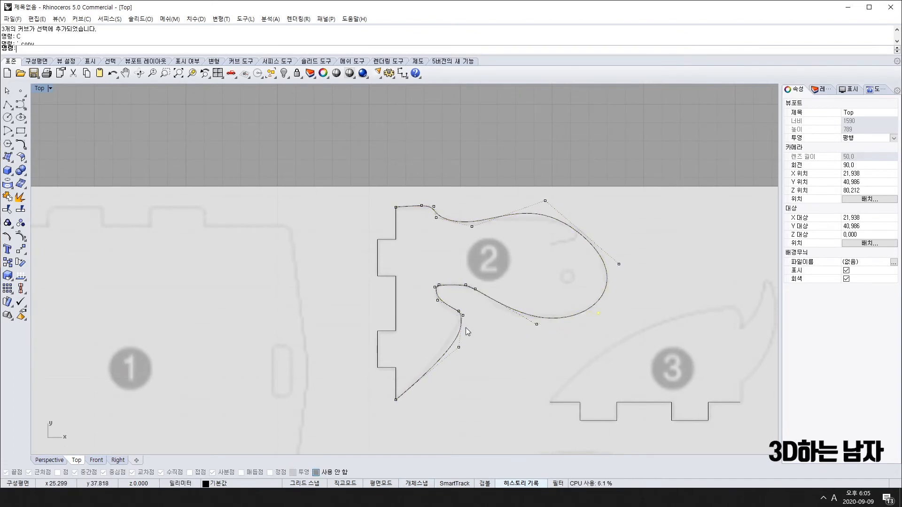
left_click_drag(459, 348, 454, 343)
scroll(462, 313, "up", 4)
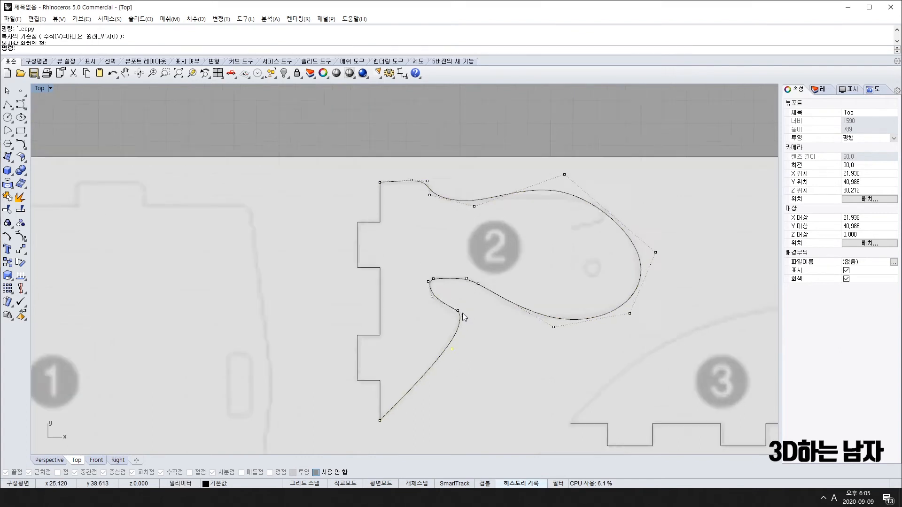
scroll(462, 312, "down", 6)
scroll(502, 310, "down", 4)
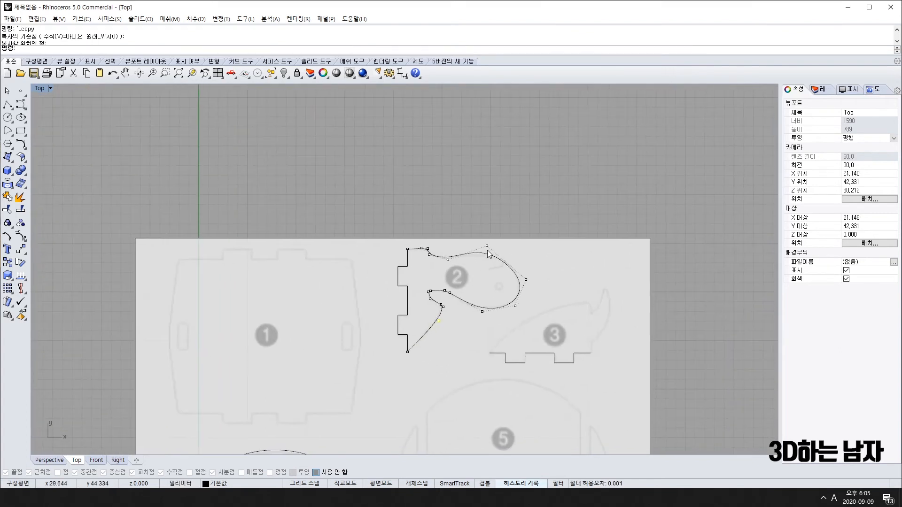
left_click_drag(487, 246, 489, 250)
left_click_drag(525, 280, 525, 277)
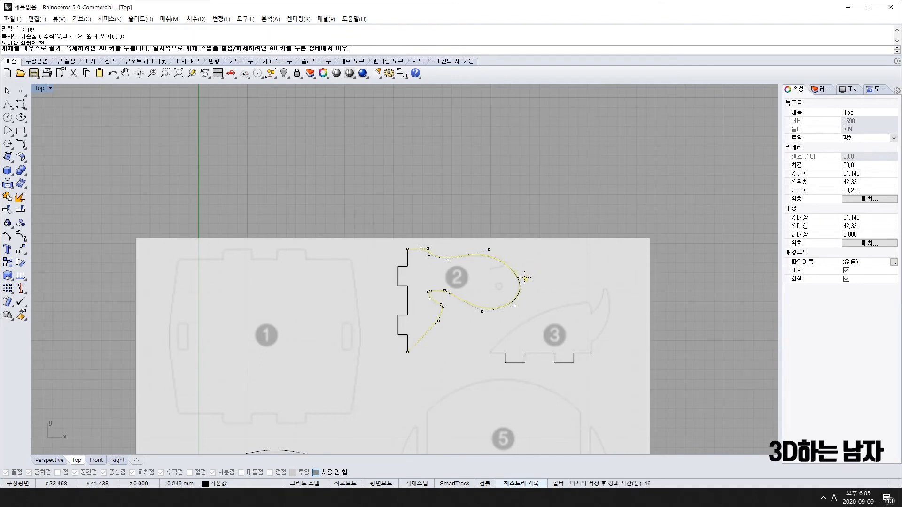
scroll(550, 301, "down", 2)
key("Escape")
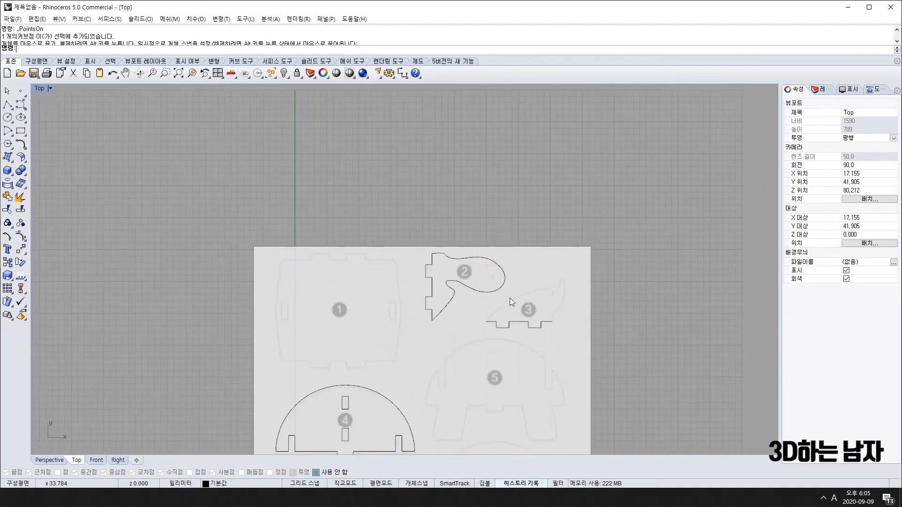
Move part 2's top head control point to the right, then hide the control points.
scroll(464, 221, "up", 10)
left_click(464, 204)
type("ll")
key("space")
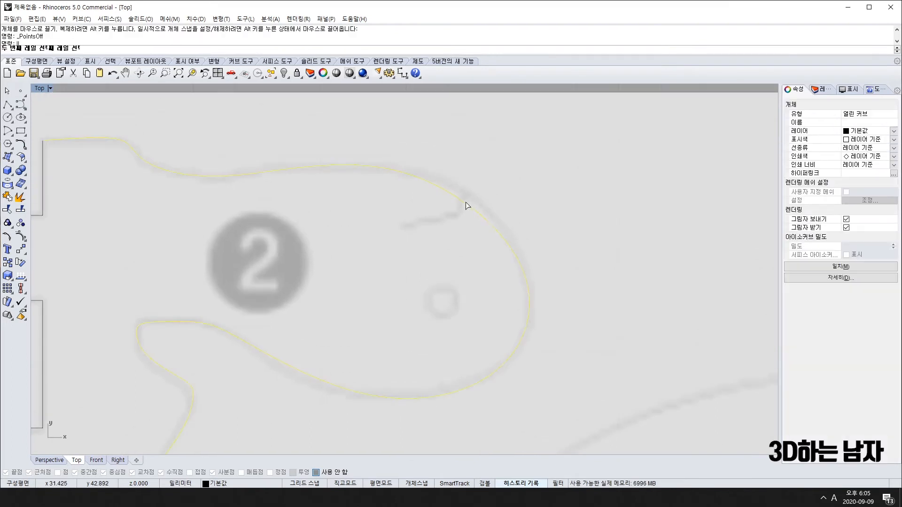
key("F10")
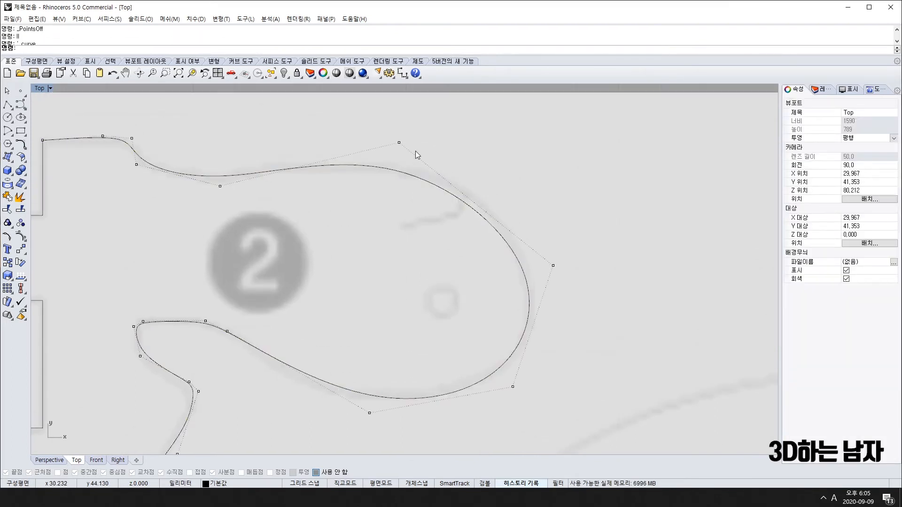
left_click_drag(399, 142, 422, 140)
scroll(493, 239, "down", 8)
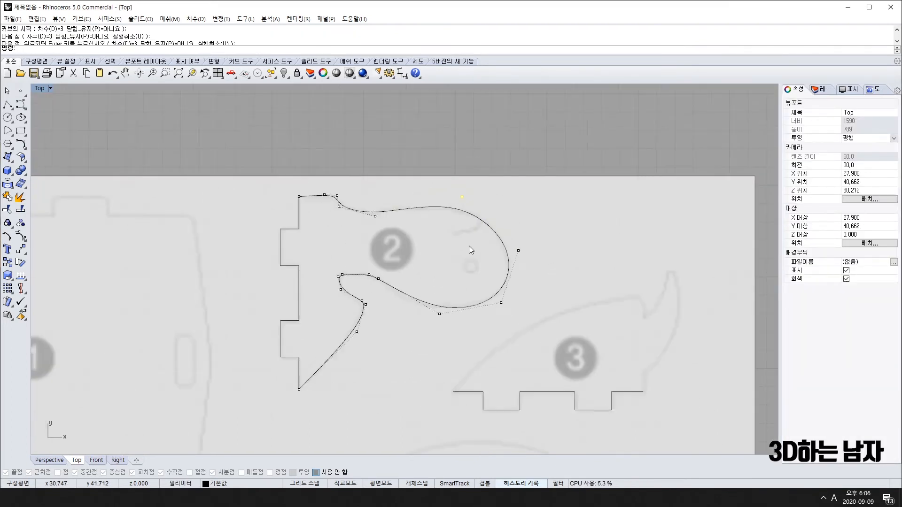
key("F11")
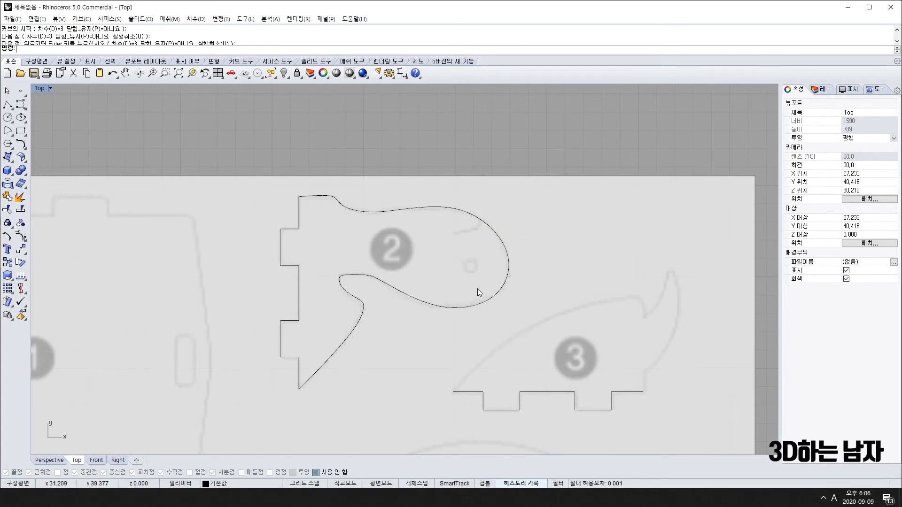
Draw a small circle for the eye hole inside part 2's head.
key("Return")
scroll(482, 270, "up", 5)
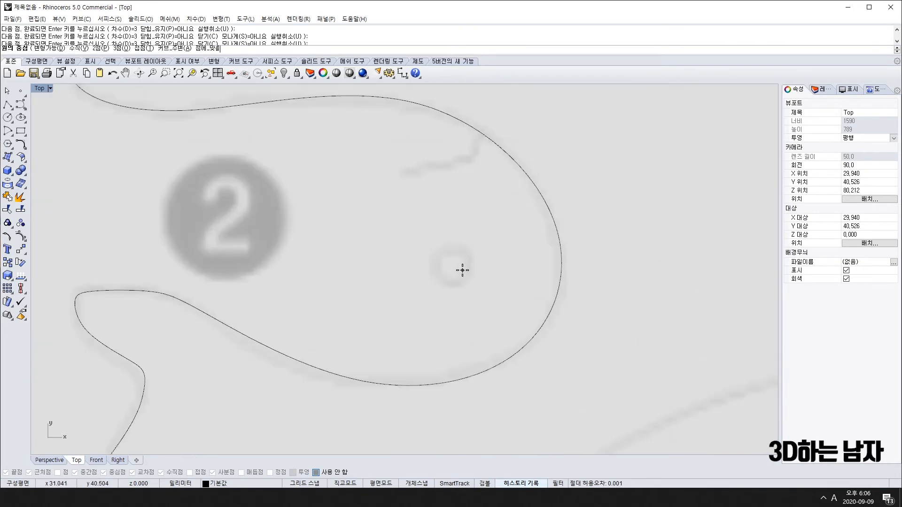
left_click(453, 266)
left_click(476, 274)
scroll(477, 275, "down", 8)
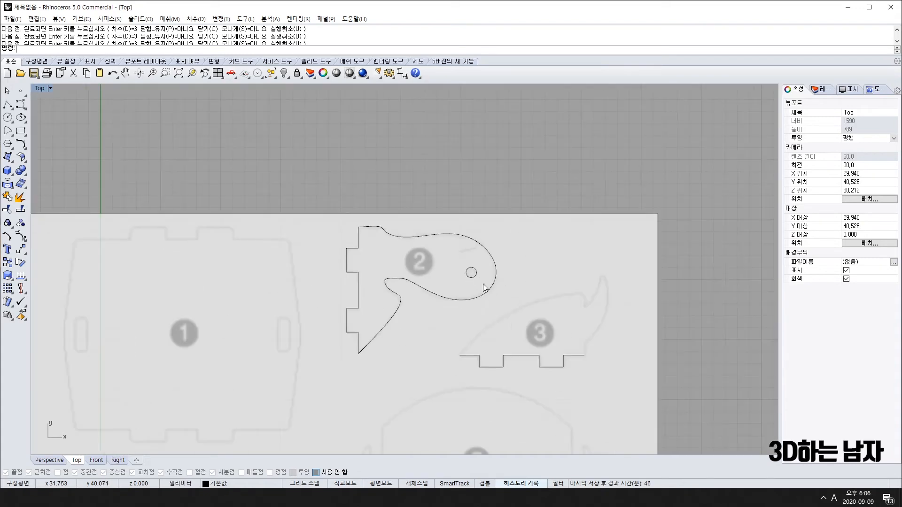
right_click_drag(595, 395, 541, 353)
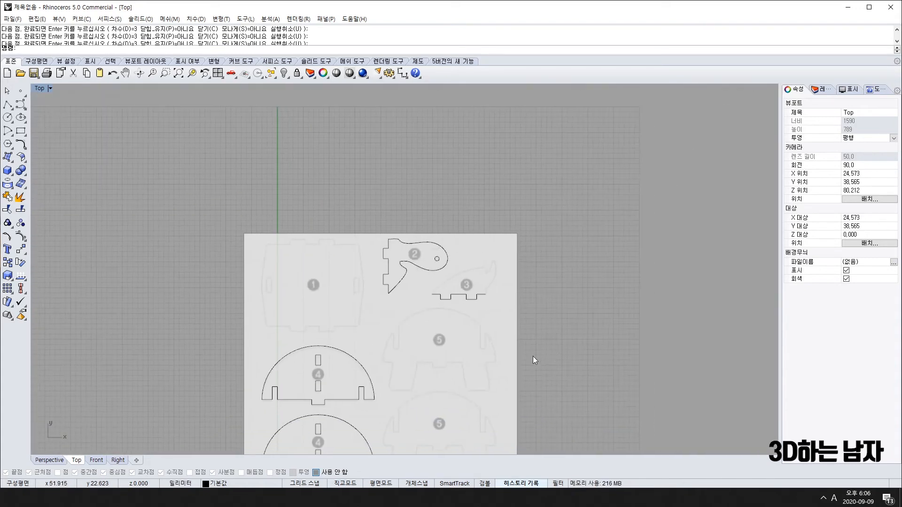
scroll(484, 311, "up", 6)
Trace part 3's arched back with a freeform curve from the stepped edge's left end to the head.
scroll(410, 257, "up", 6)
type("cu")
key("Return")
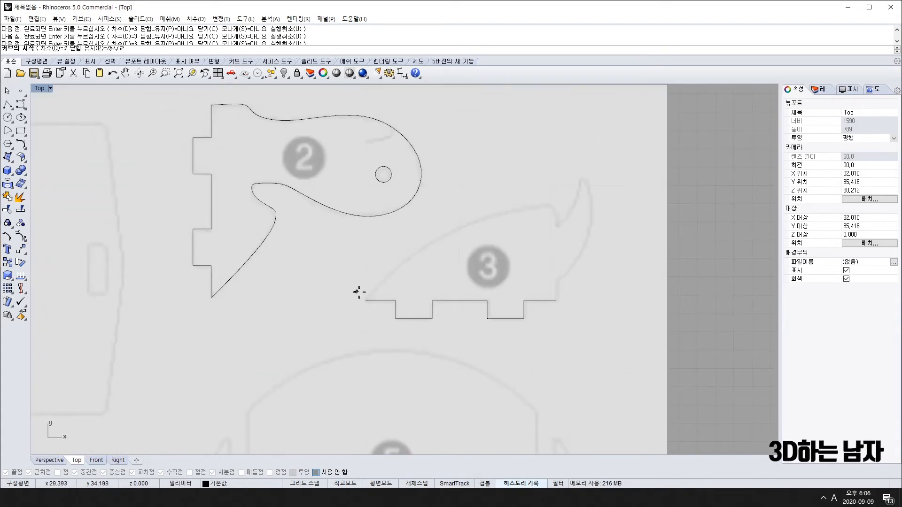
left_click(366, 300)
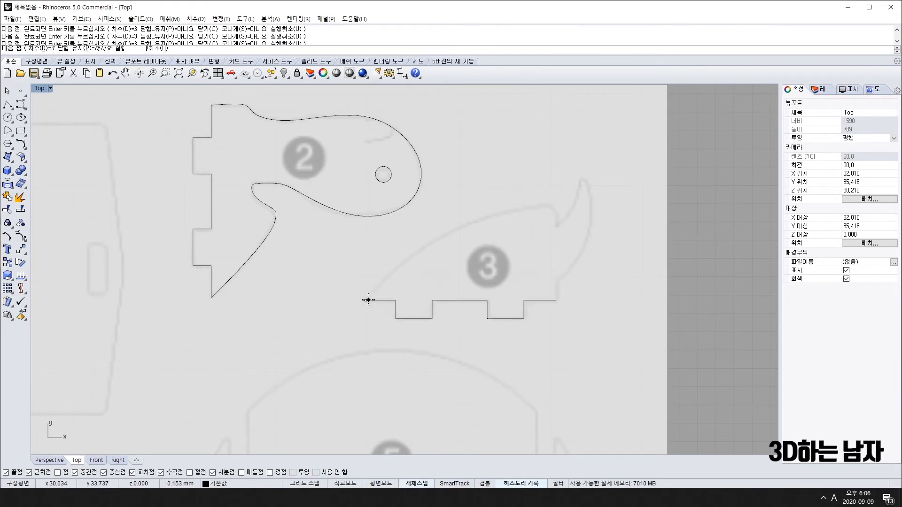
left_click(415, 232)
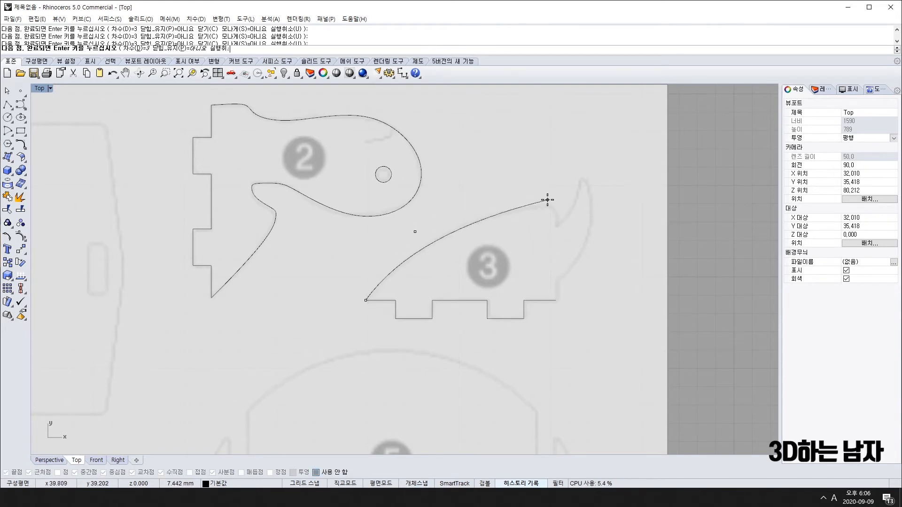
left_click(547, 200)
left_click(556, 204)
left_click(559, 218)
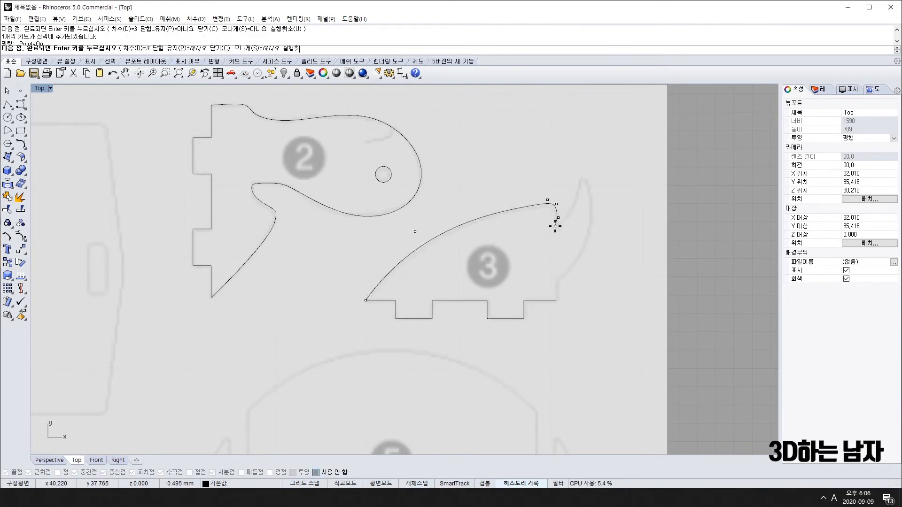
right_click(556, 238)
Trace the horn from the back curve's end up to its tip and down to part 3's bottom corner.
right_click(555, 237)
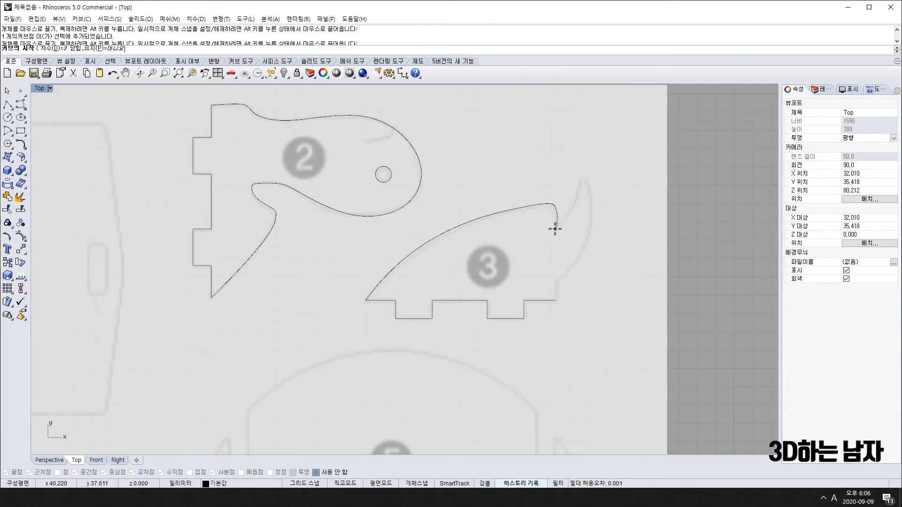
key("F3")
left_click(556, 228)
key("alt")
left_click(577, 211)
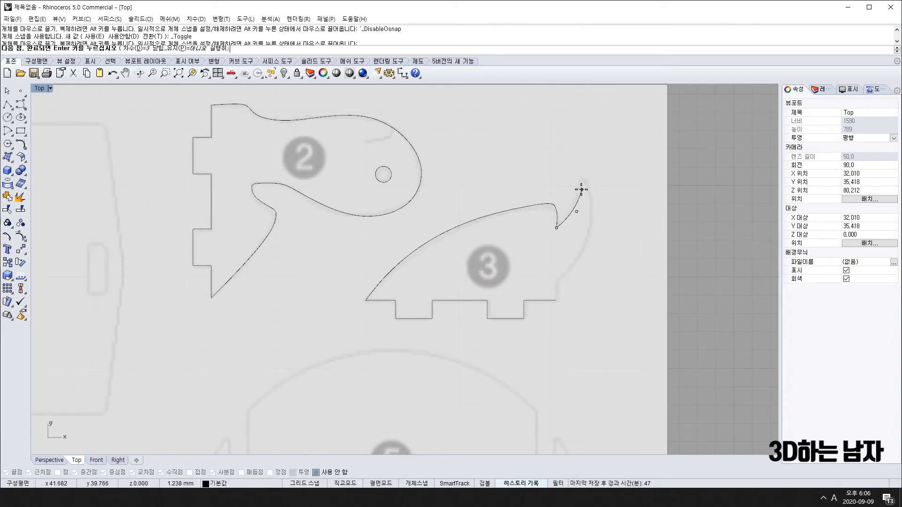
left_click(580, 185)
left_click(580, 177)
left_click(584, 177)
left_click(597, 222)
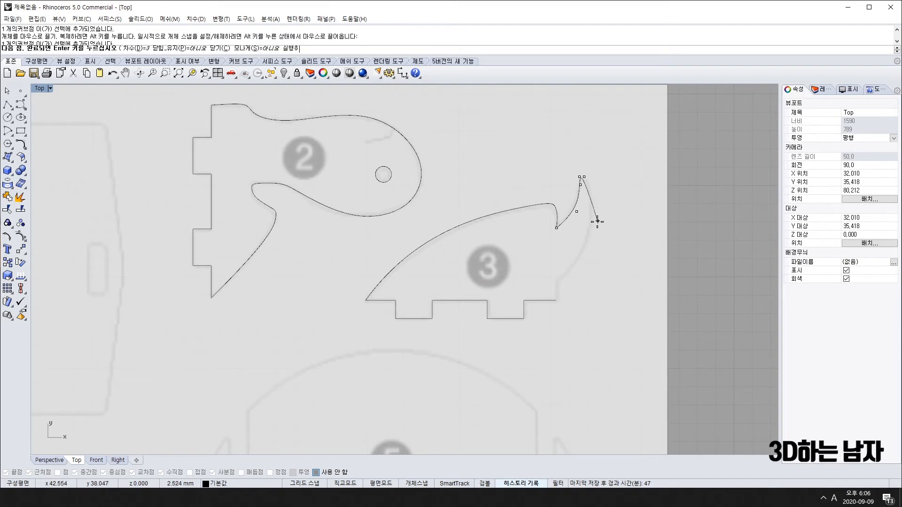
left_click(573, 272)
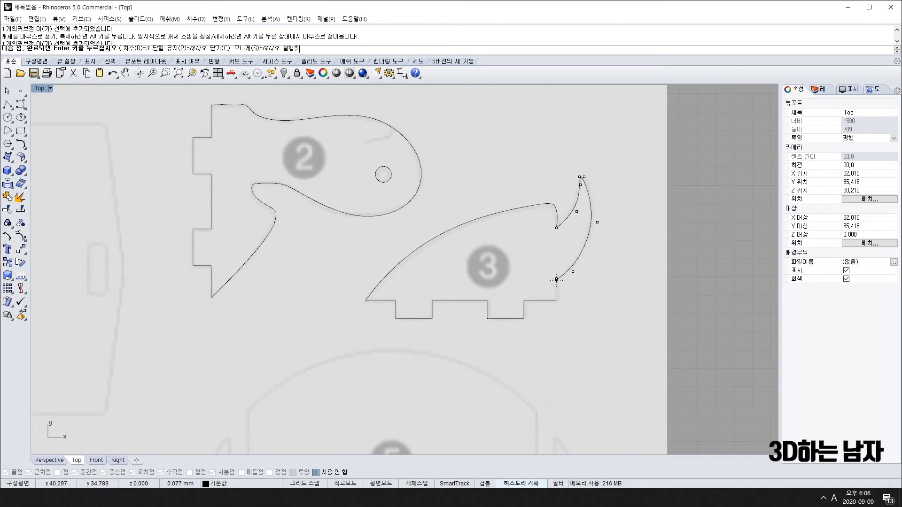
left_click(556, 280)
left_click(557, 298)
key("Return")
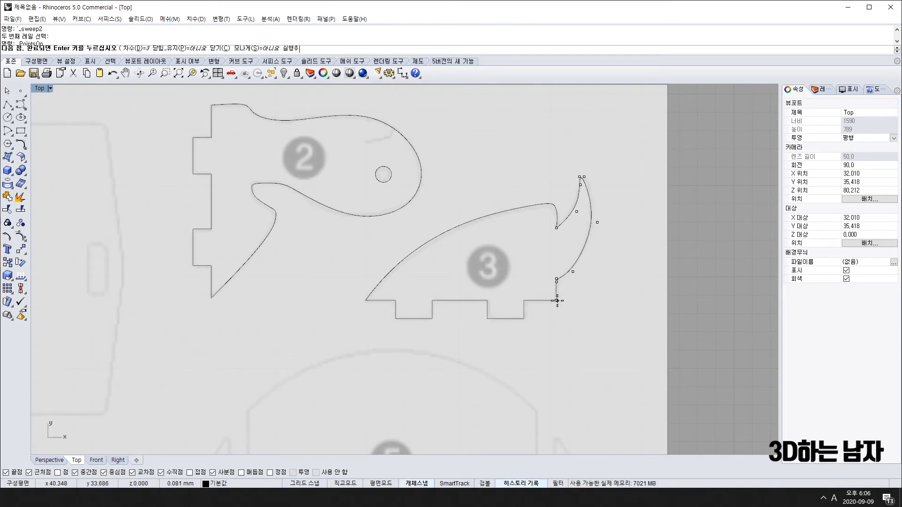
scroll(559, 301, "down", 5)
scroll(395, 324, "down", 4)
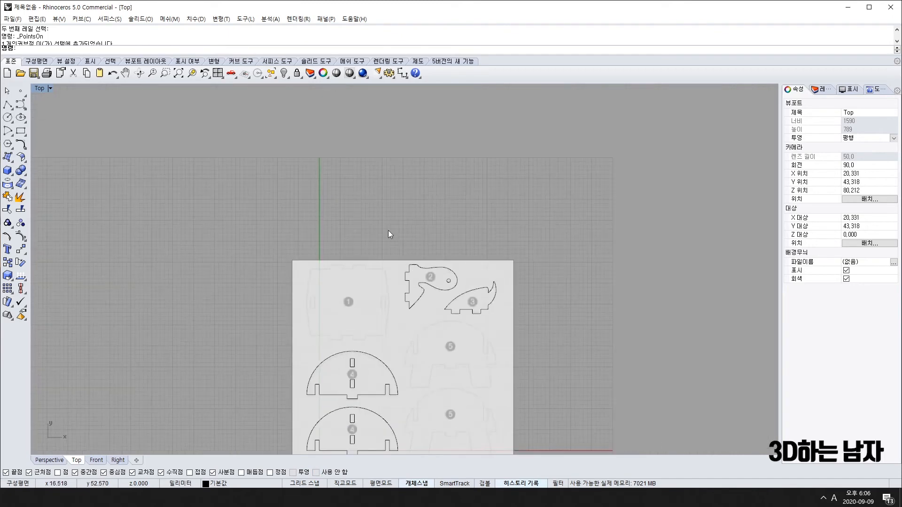
left_click_drag(384, 222, 568, 352)
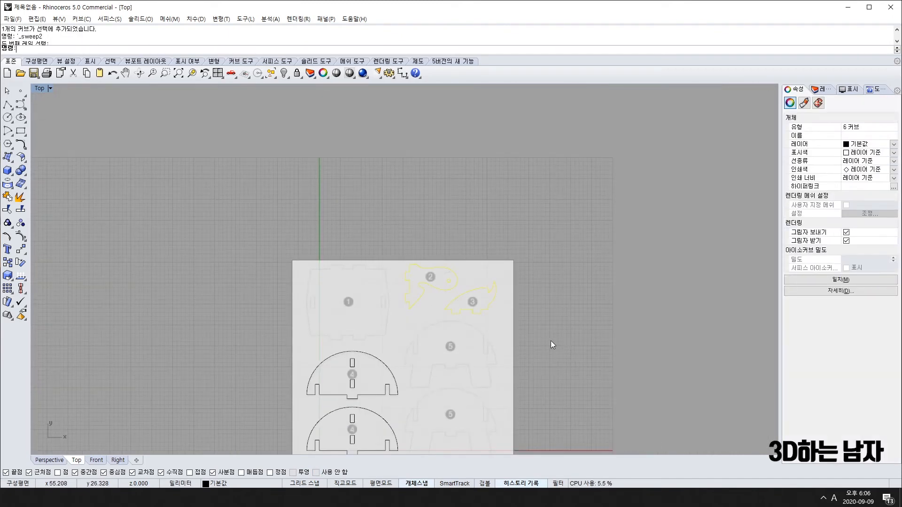
type("ci")
key("Return")
key("Escape")
key("Escape")
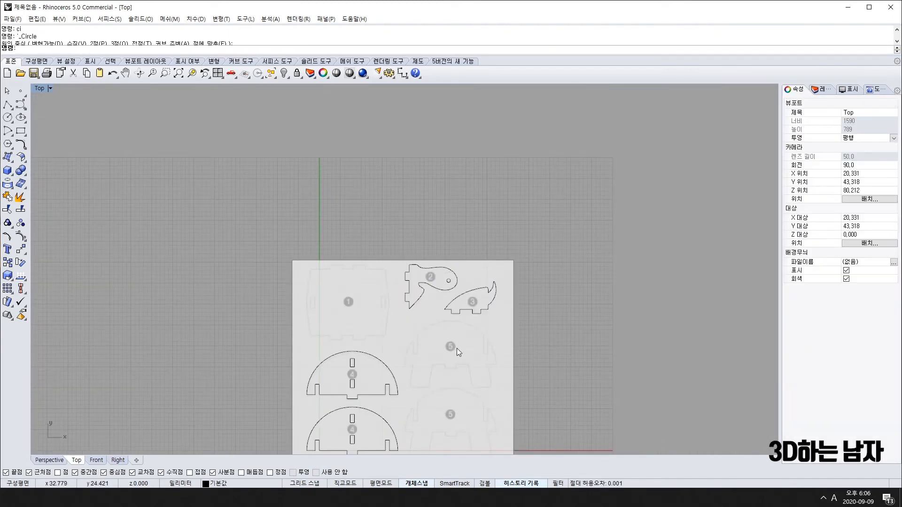
scroll(447, 339, "up", 4)
scroll(447, 339, "up", 2)
left_click(425, 225)
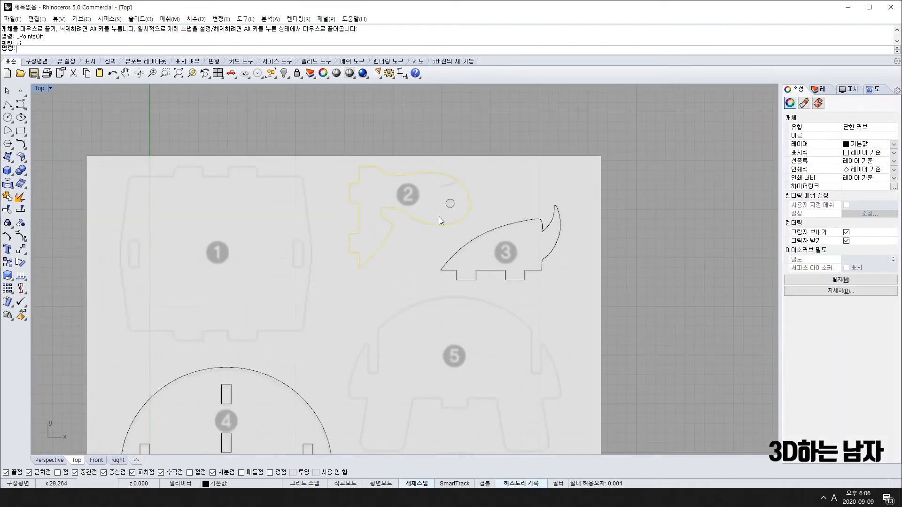
key("Escape")
left_click(523, 224)
scroll(523, 225, "down", 5)
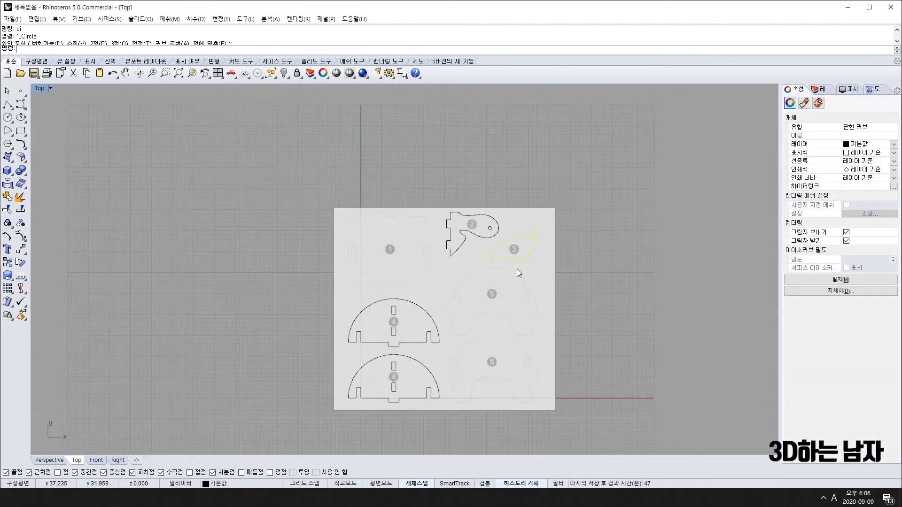
left_click_drag(286, 274, 459, 347)
left_click_drag(281, 340, 464, 441)
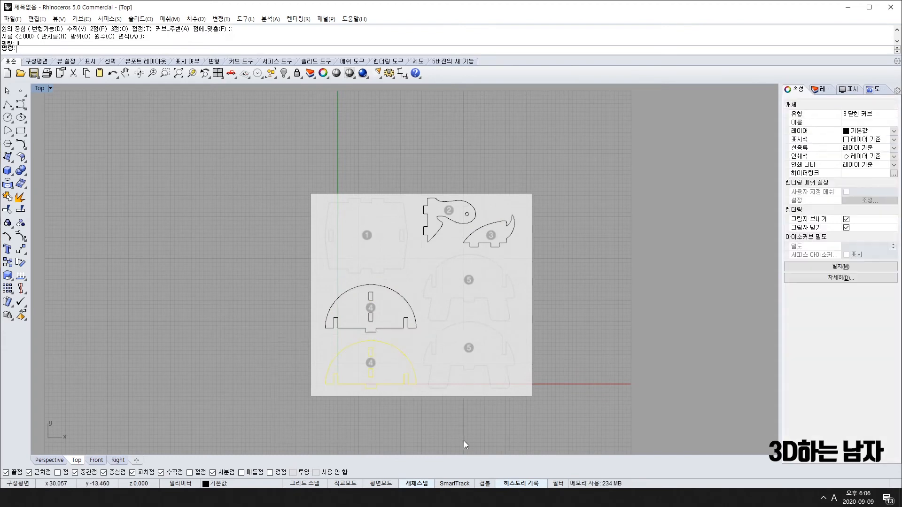
right_click_drag(378, 254, 285, 199)
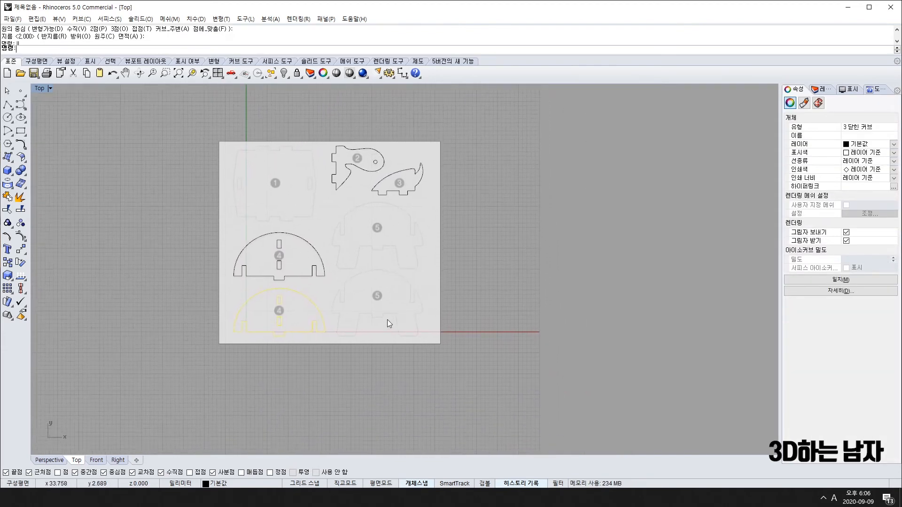
scroll(329, 191, "up", 4)
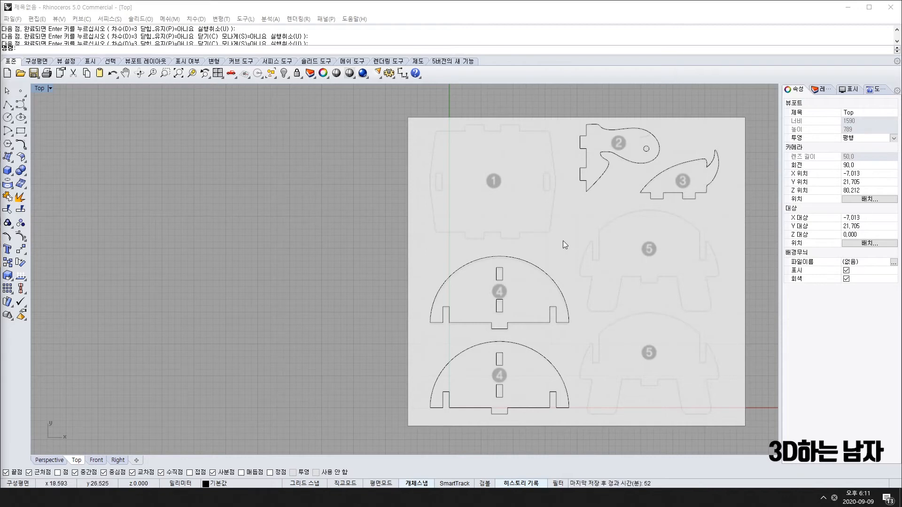
Select the closed outline of the lower half-dome 4 piece.
right_click_drag(536, 343, 488, 348)
scroll(454, 325, "up", 4)
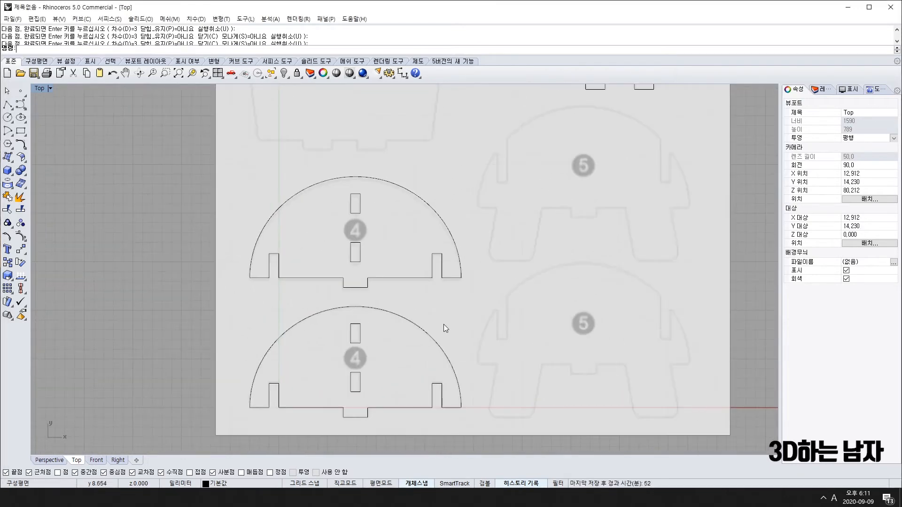
left_click(434, 354)
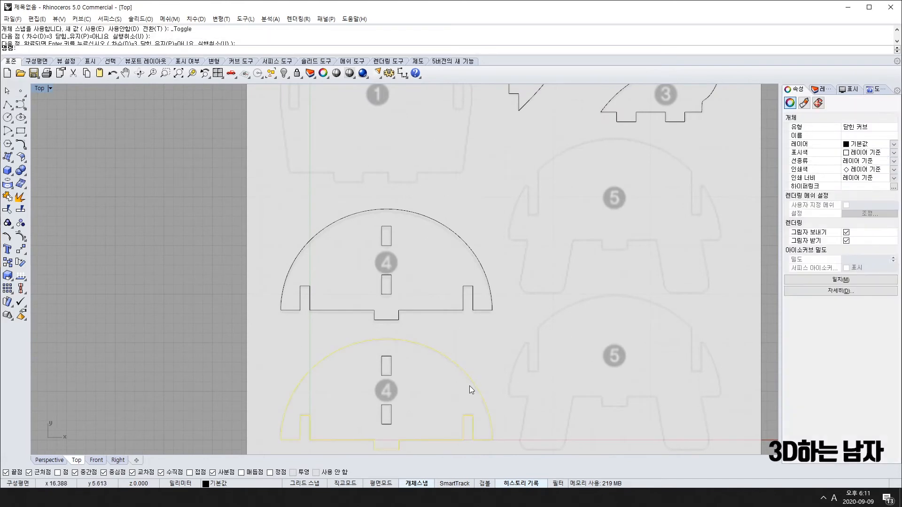
scroll(470, 386, "down", 4)
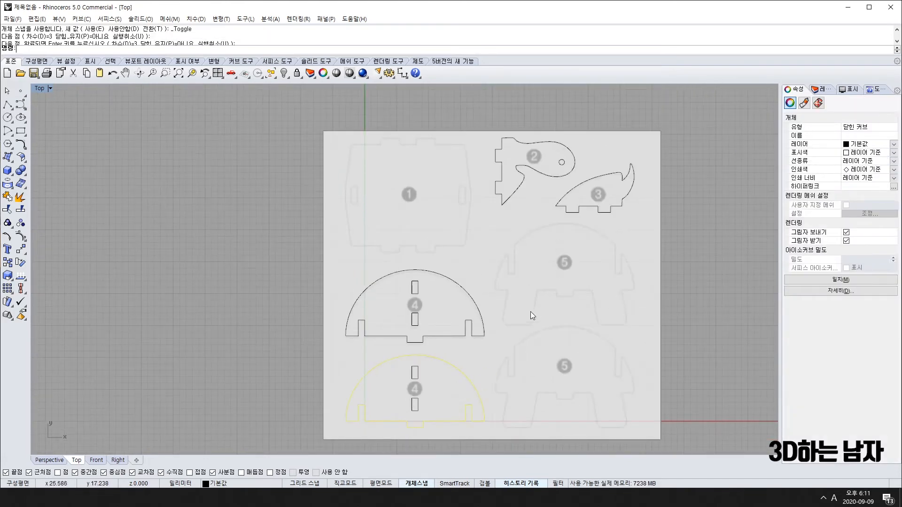
scroll(425, 335, "up", 2)
Move the upper half-dome 4 outline onto part 5's notch, then undo the move.
scroll(426, 335, "up", 1)
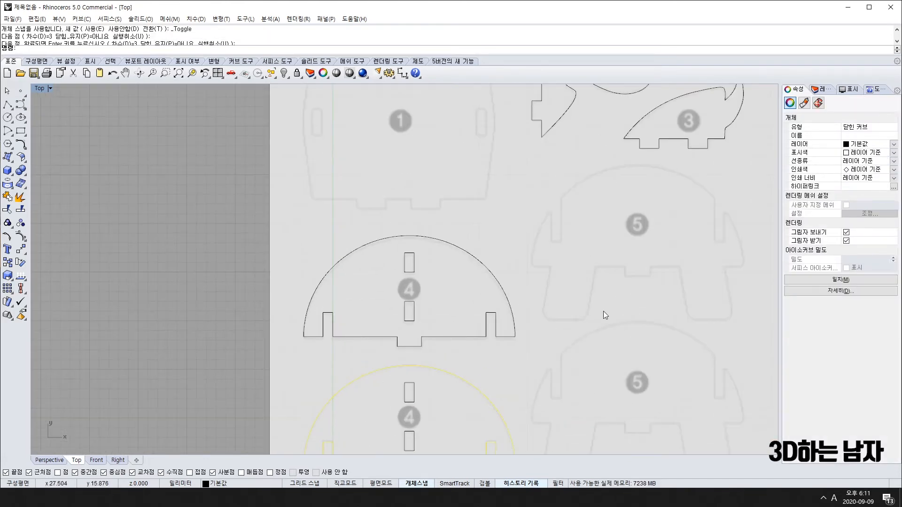
right_click_drag(700, 309, 605, 306)
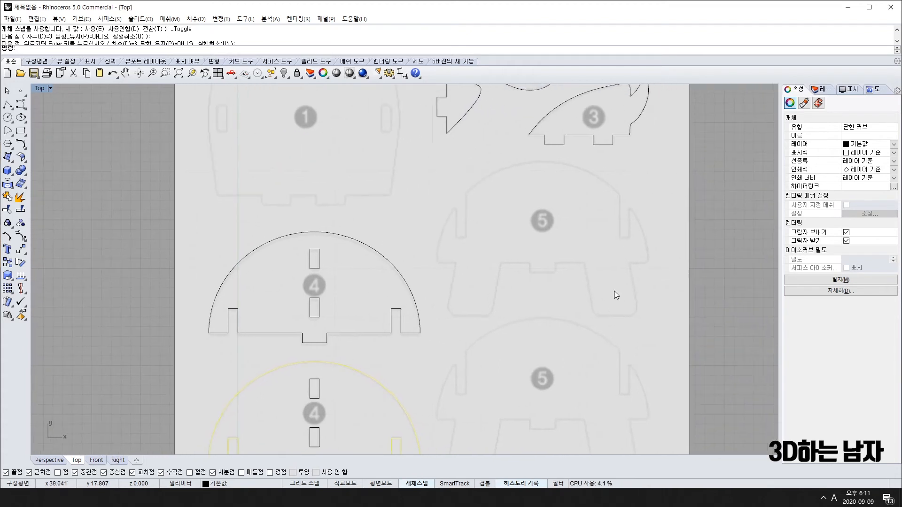
left_click(319, 345)
type("m")
key("space")
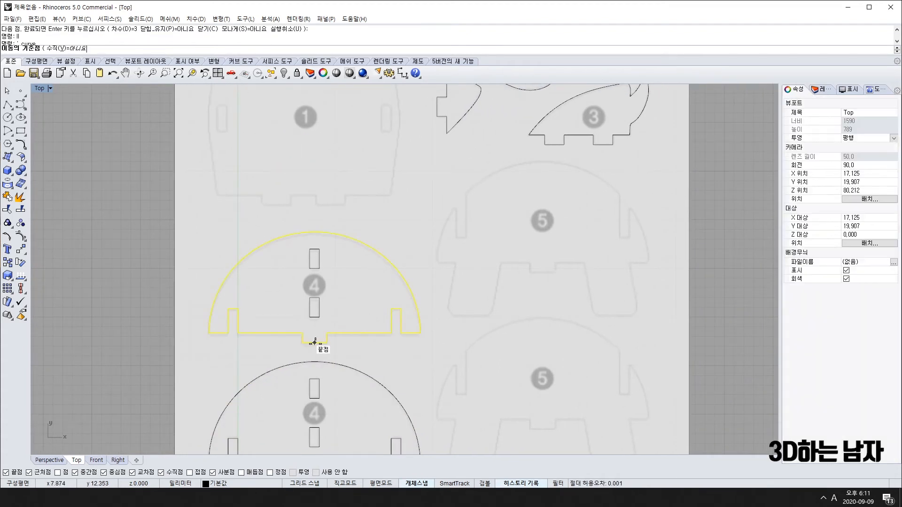
left_click(315, 343)
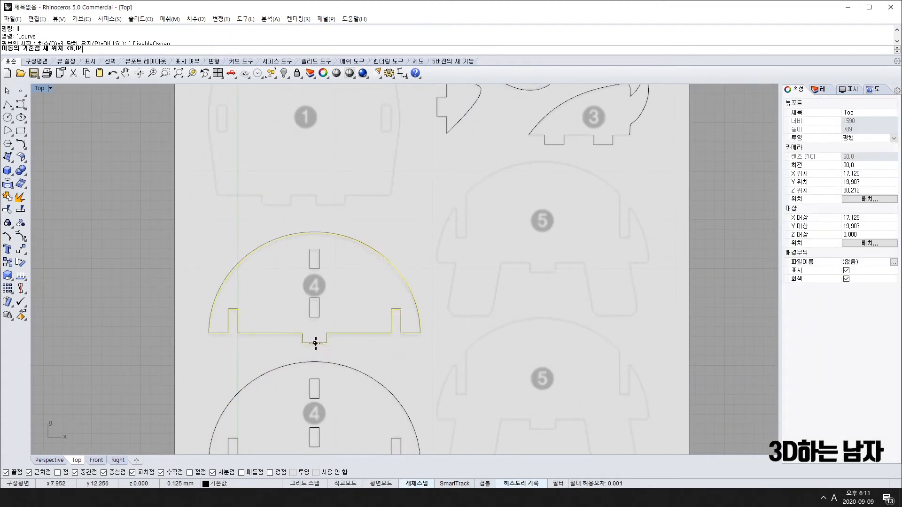
left_click(543, 272)
key("ctrl+z")
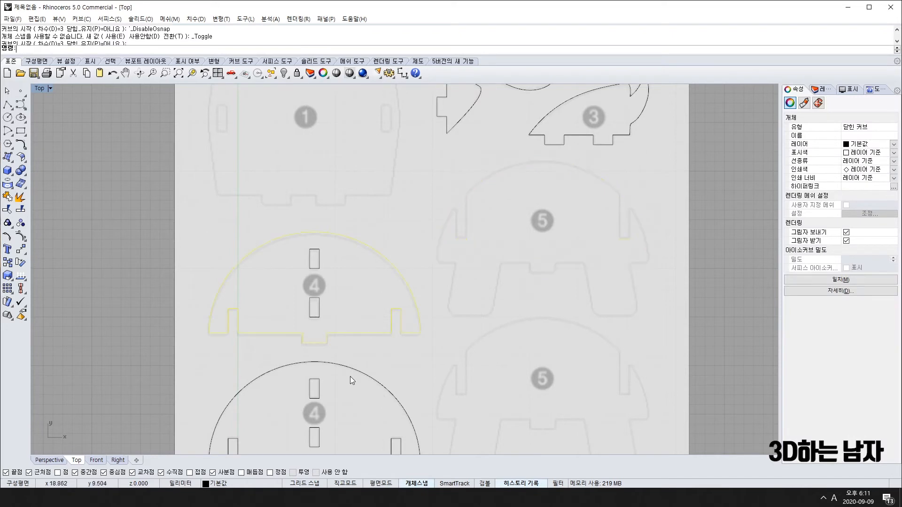
Copy the half-dome 4 outline from its bottom notch onto part 5's notch and select the copy.
left_click(8, 264)
left_click(315, 342)
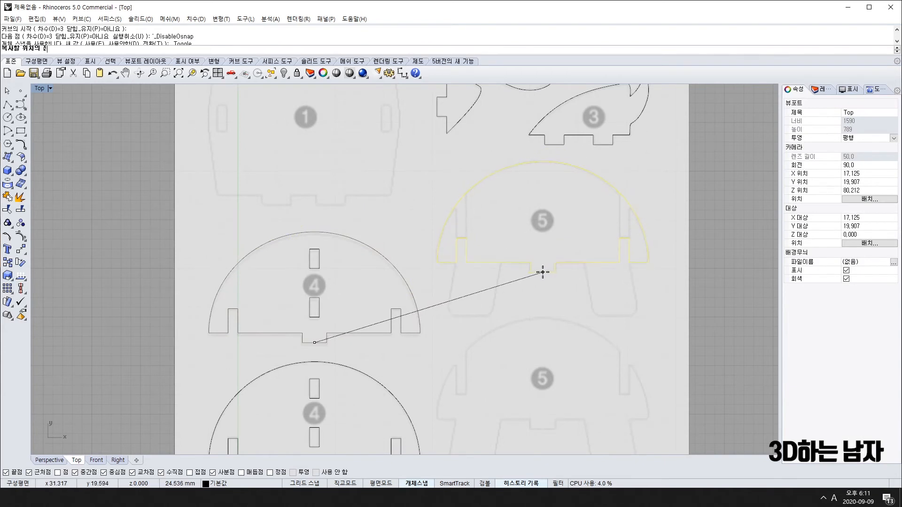
left_click(542, 272)
key("Return")
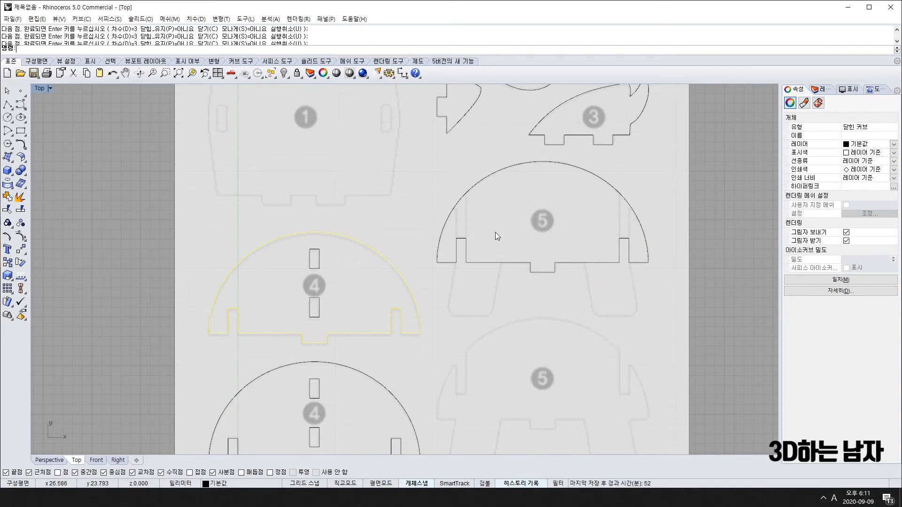
left_click(464, 257)
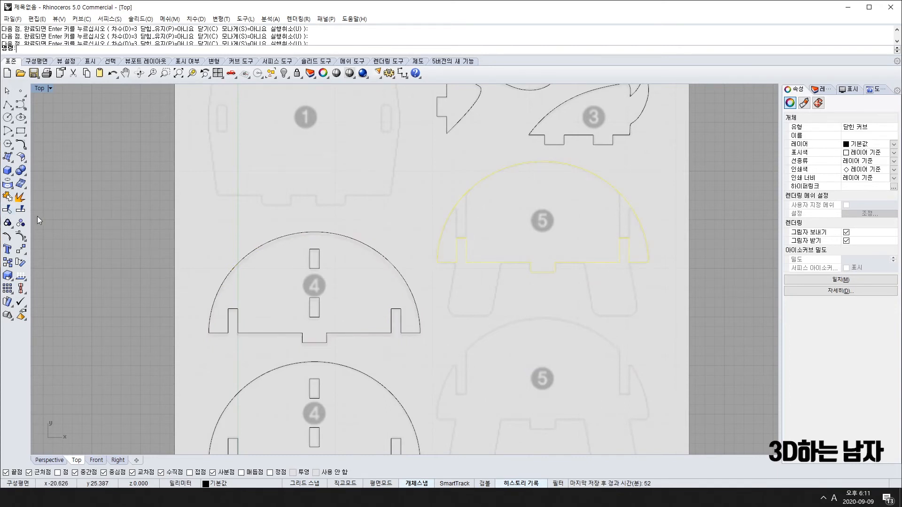
Explode the part 5 outline and delete both bottom slot segments.
left_click(20, 199)
scroll(465, 247, "up", 3)
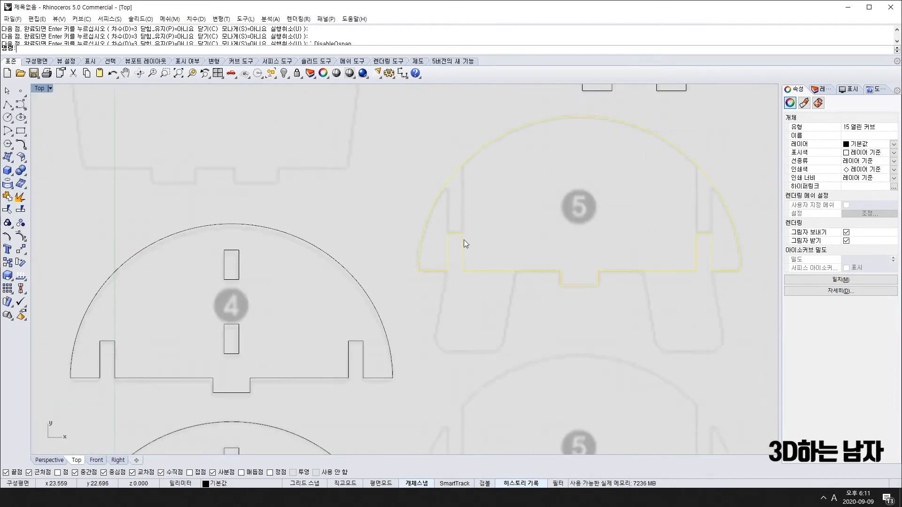
left_click(461, 222)
left_click_drag(481, 217, 439, 252)
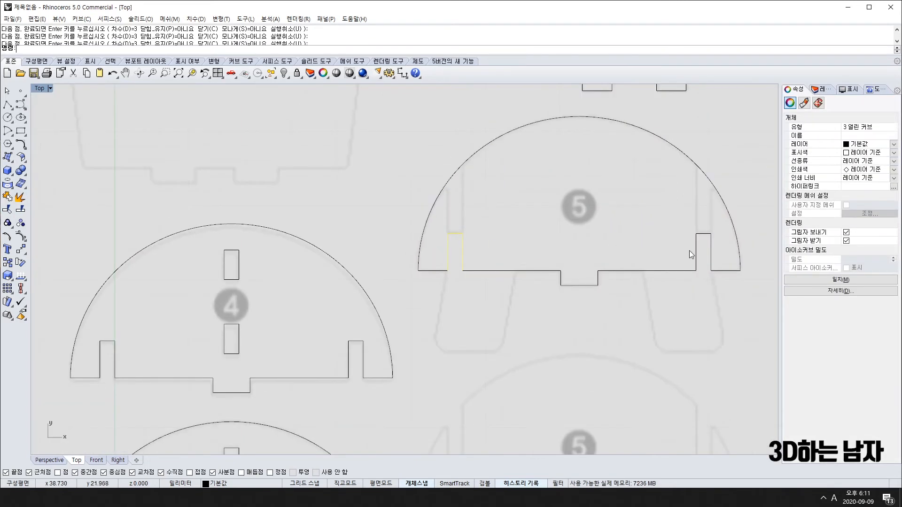
key("Delete")
left_click_drag(686, 249, 685, 249)
key("Delete")
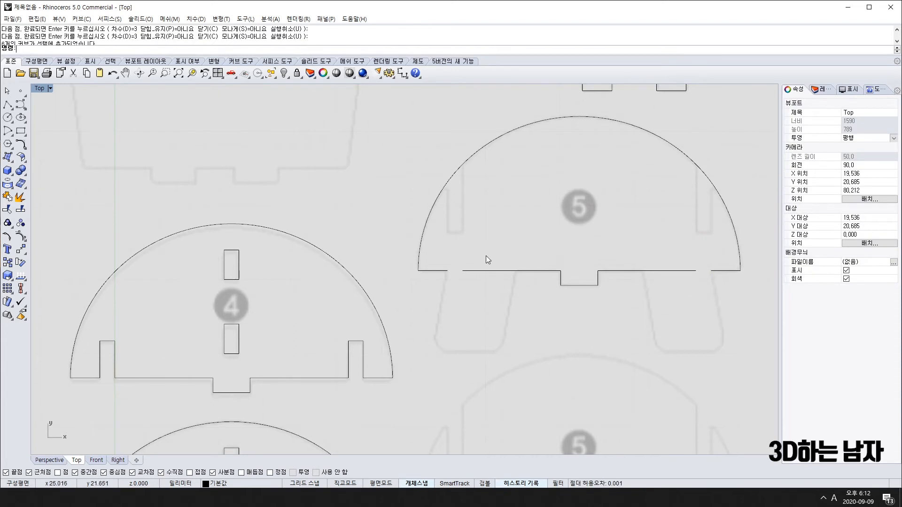
Draw two vertical lines from the gap ends up past the left arc.
type("l")
key("Return")
left_click(448, 271)
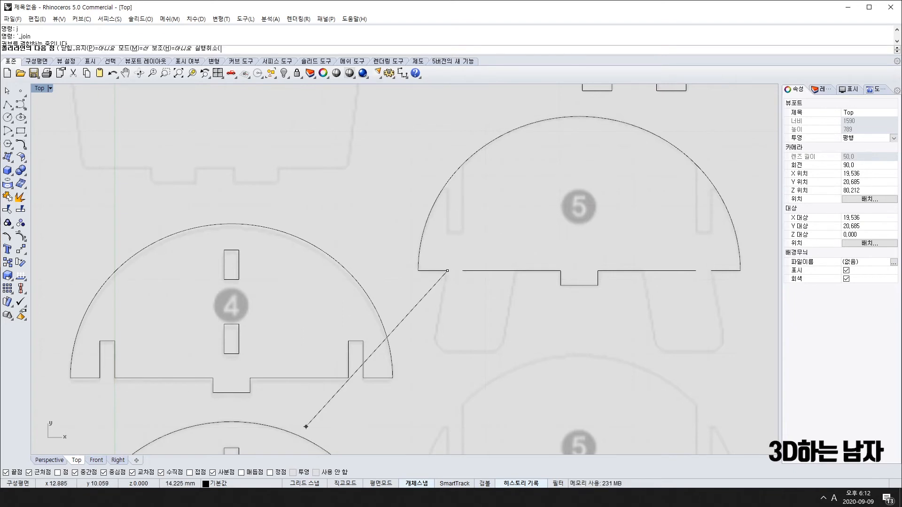
left_click(104, 473)
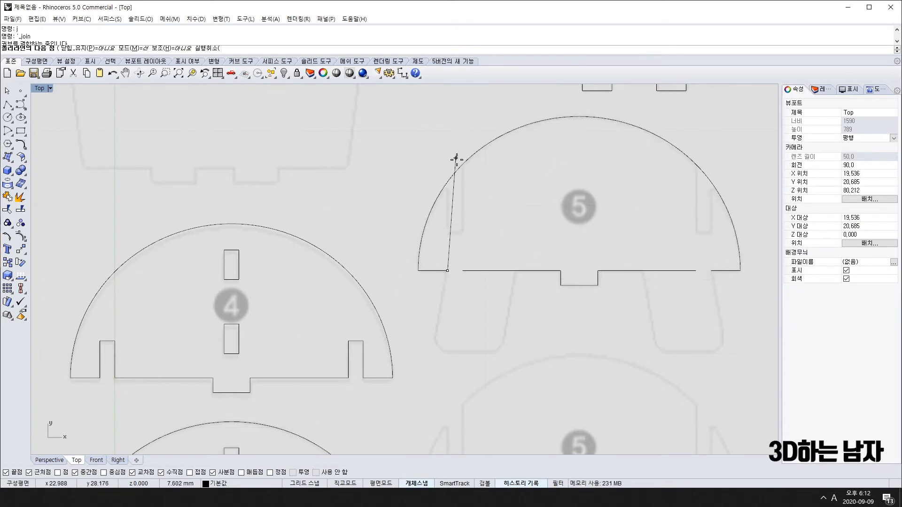
left_click(446, 125)
key("Return")
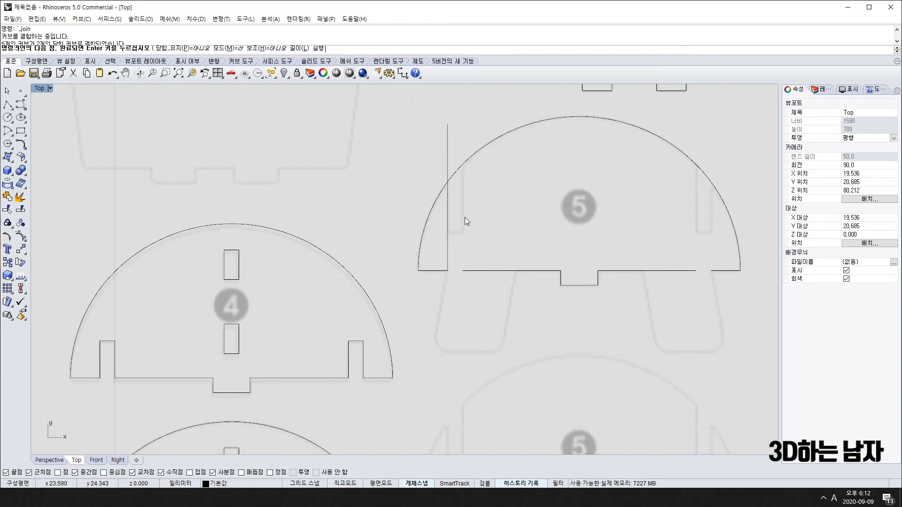
key("Return")
left_click(463, 270)
left_click(462, 125)
key("Return")
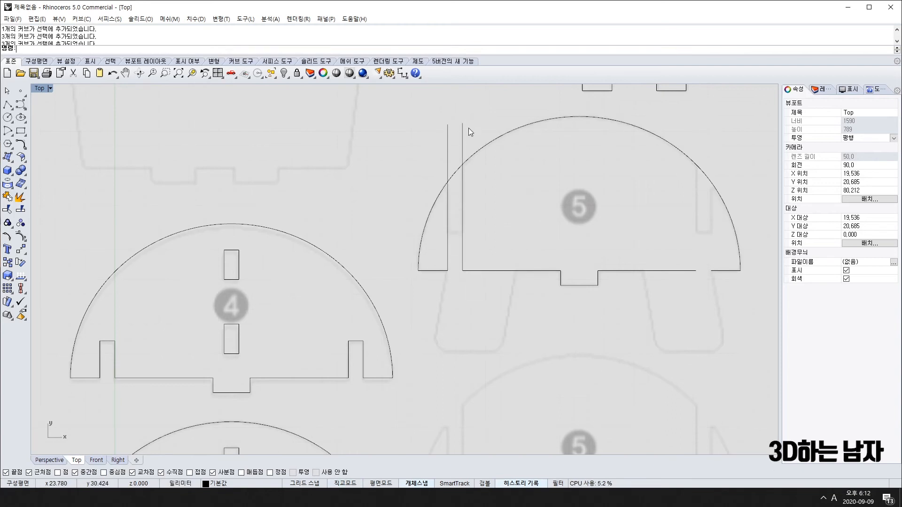
scroll(517, 235, "down", 3)
Trim the left arc and vertical lines to cut out the left wedge, deleting the stray segment.
right_click_drag(535, 264, 486, 291)
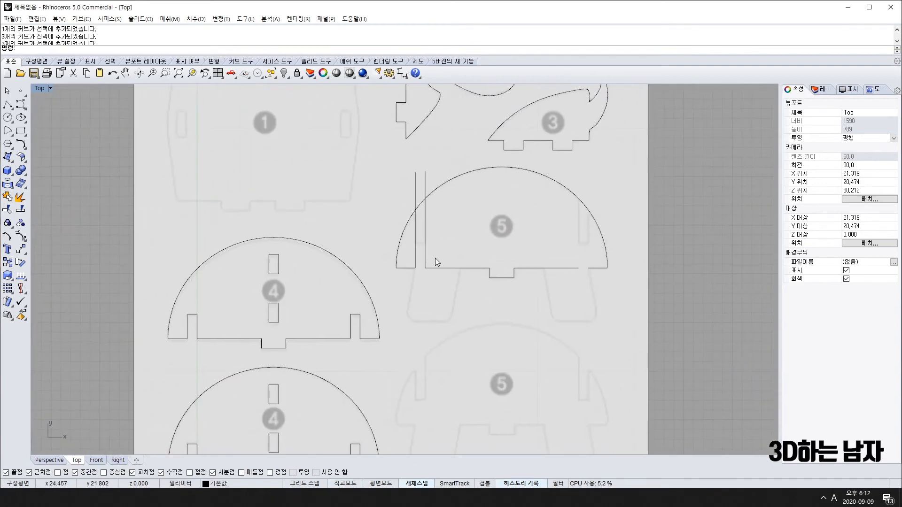
scroll(417, 207, "up", 3)
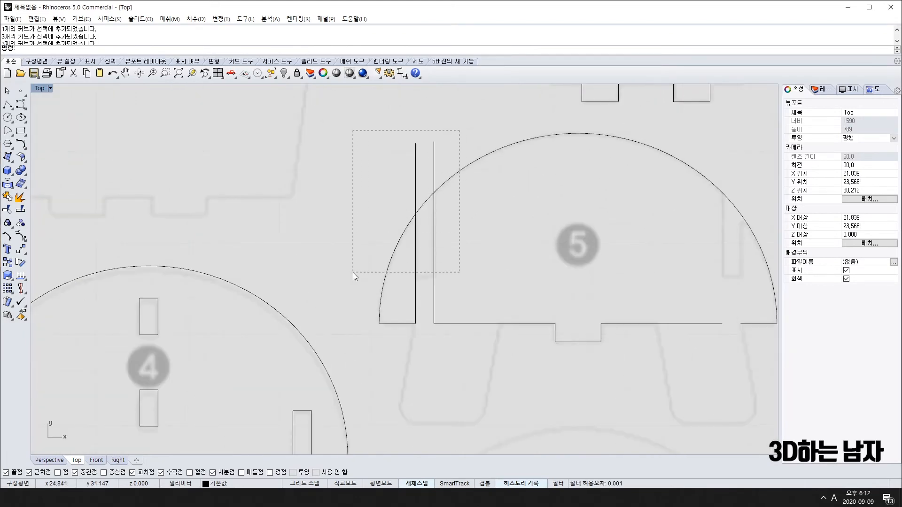
left_click_drag(353, 273, 353, 272)
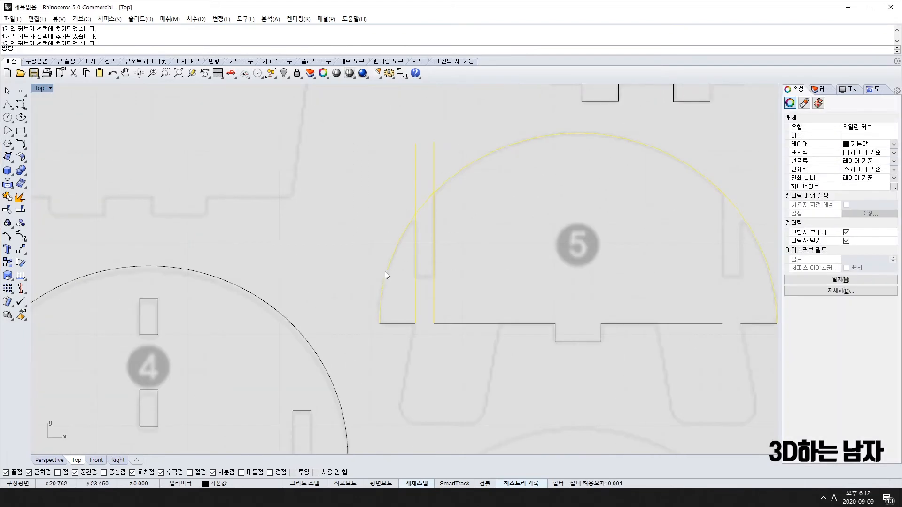
left_click(8, 209)
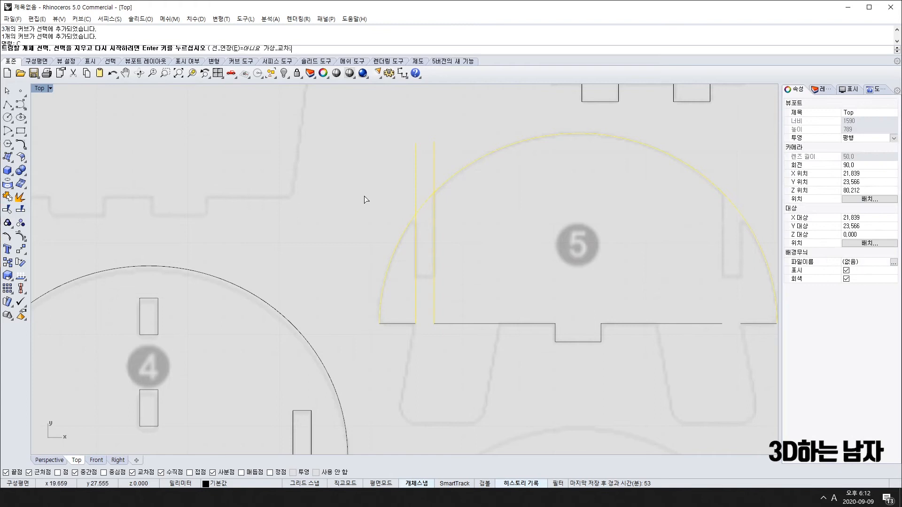
left_click(416, 168)
left_click(433, 168)
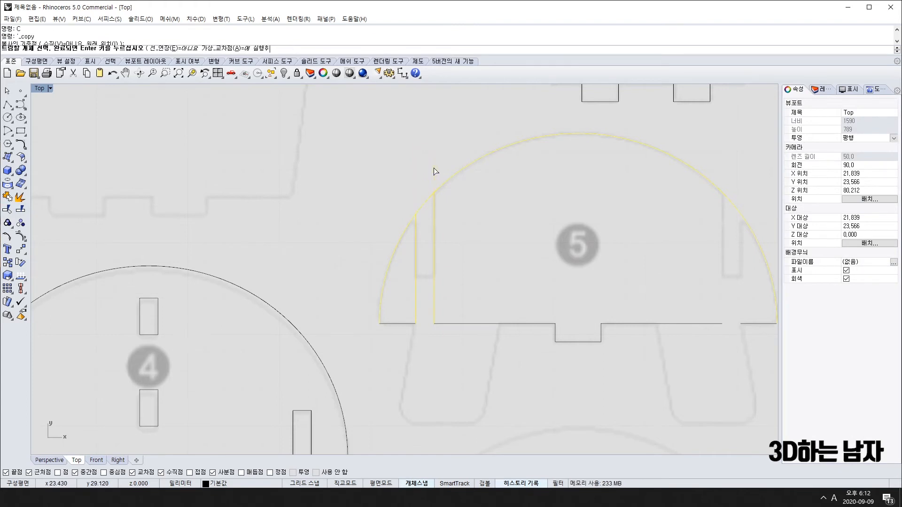
left_click(425, 203)
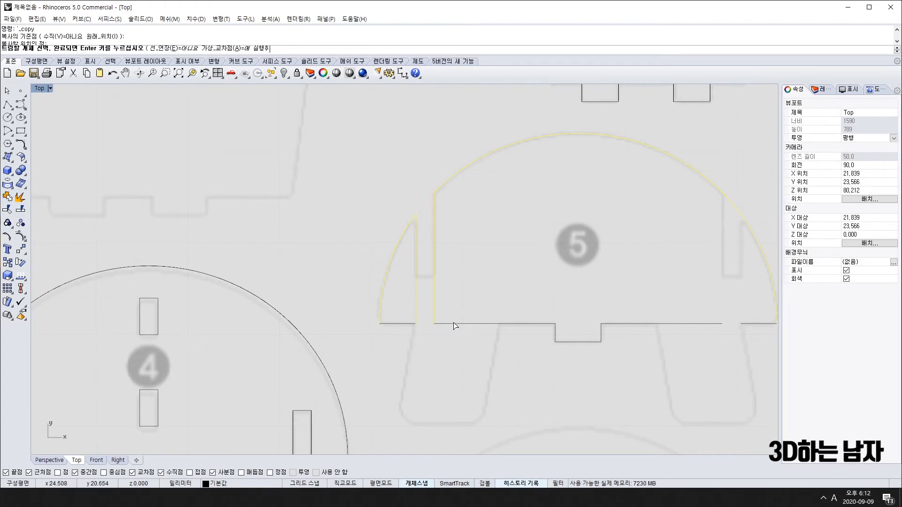
key("Return")
scroll(493, 375, "down", 6)
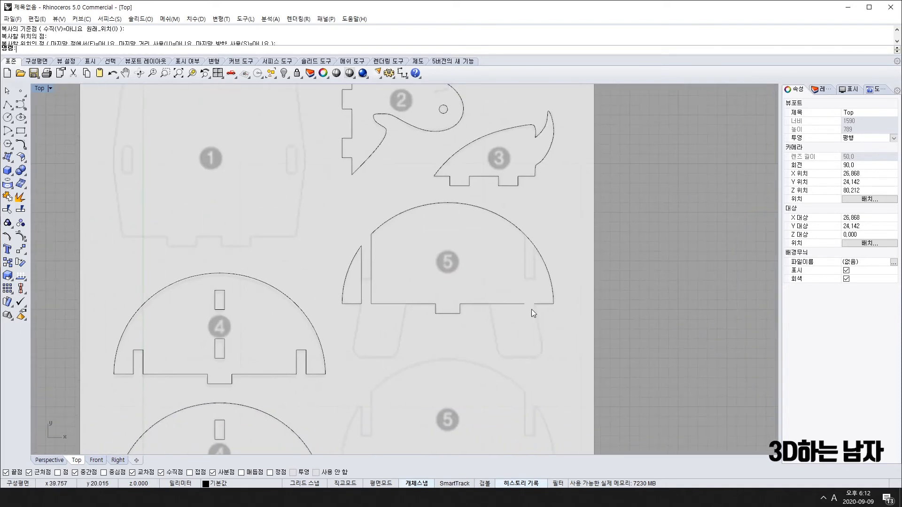
scroll(531, 309, "up", 5)
key("Return")
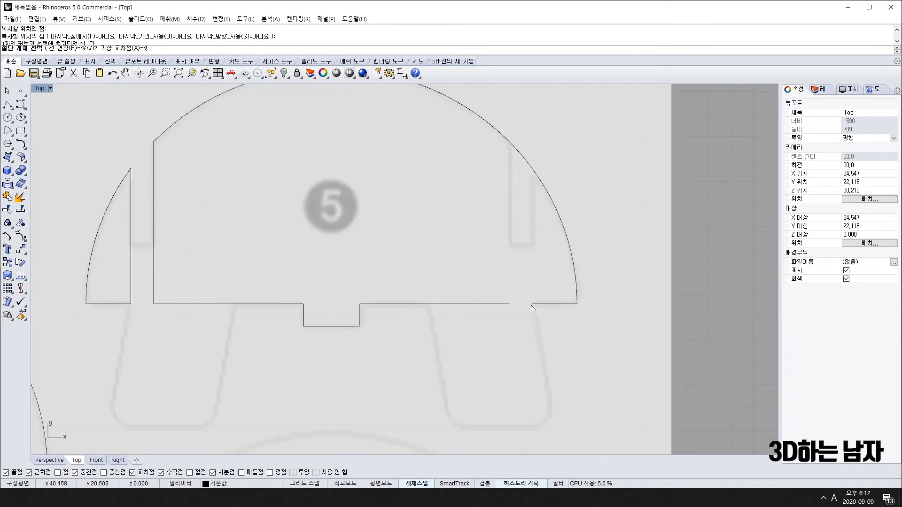
key("Delete")
Mirror the two cut lines to the right about the bottom notch and trim the right arc between them.
left_click_drag(144, 244, 113, 266)
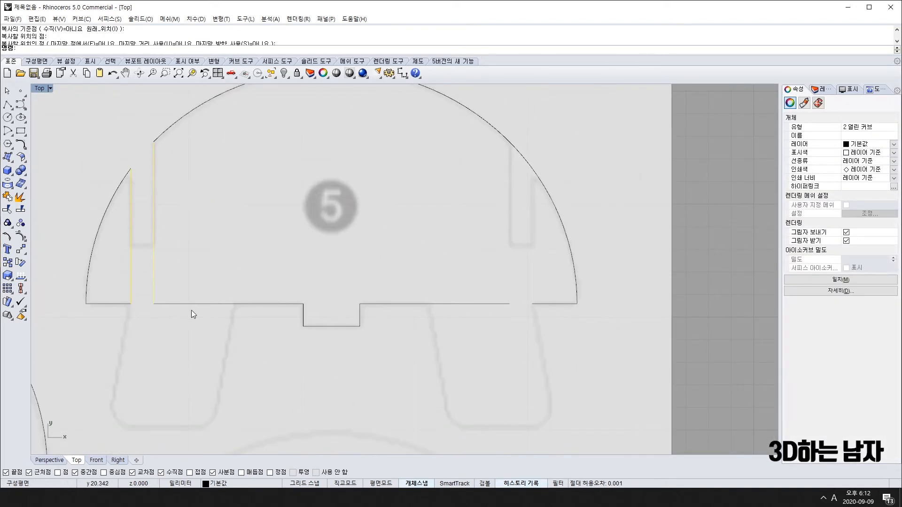
left_click(21, 251)
left_click(101, 254)
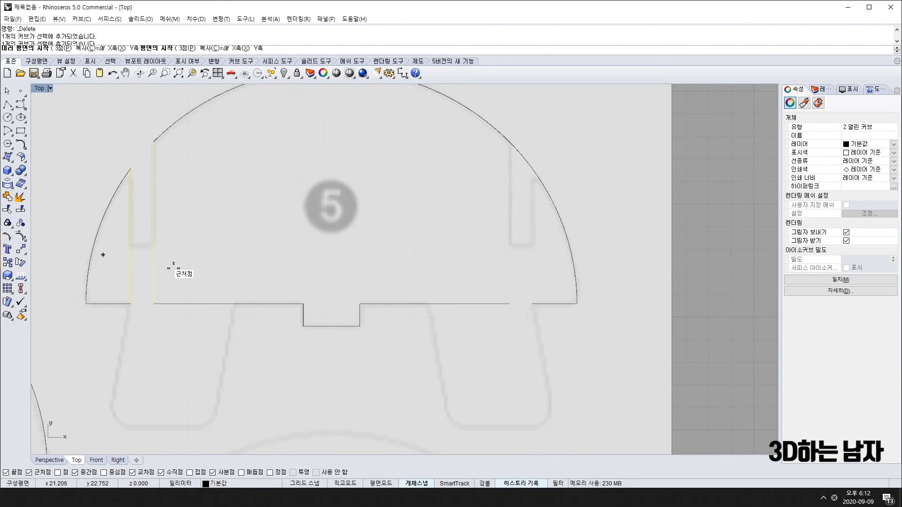
left_click(331, 327)
left_click(331, 203)
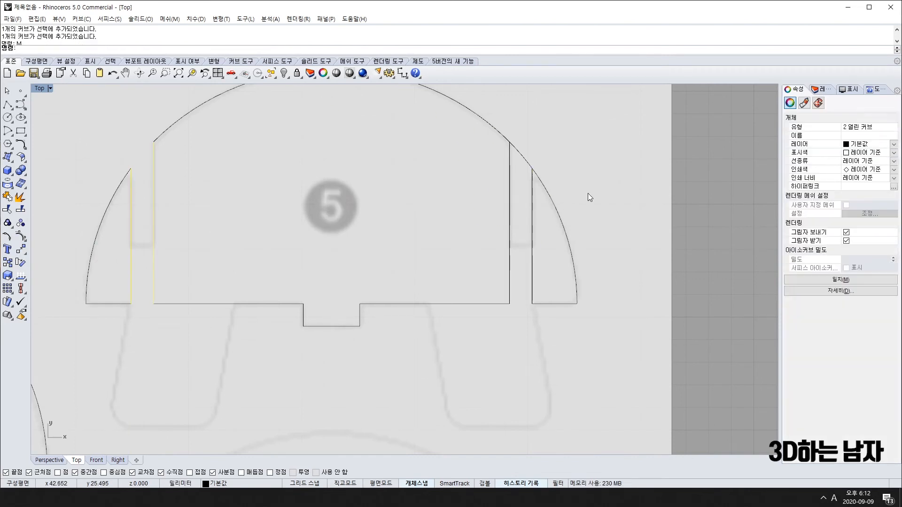
scroll(588, 193, "down", 2)
key("ctrl+t")
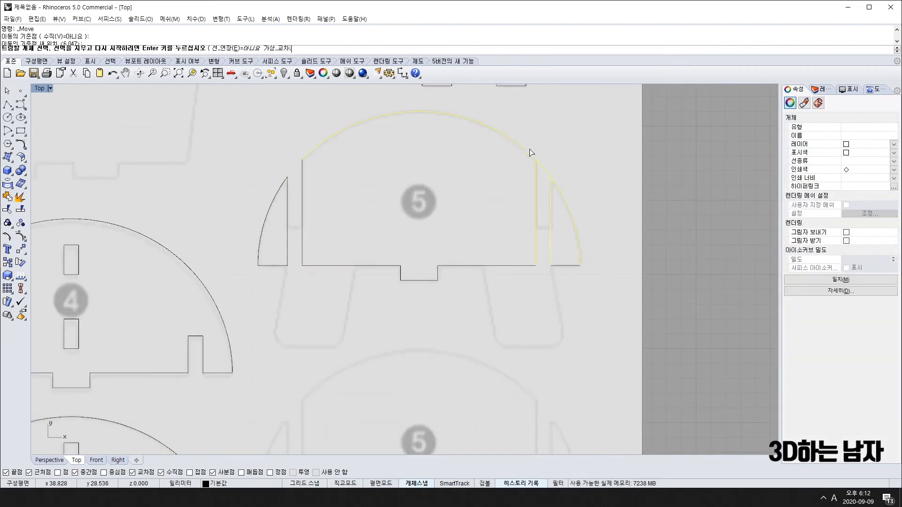
left_click(541, 167)
right_click(498, 360)
scroll(498, 360, "down", 1)
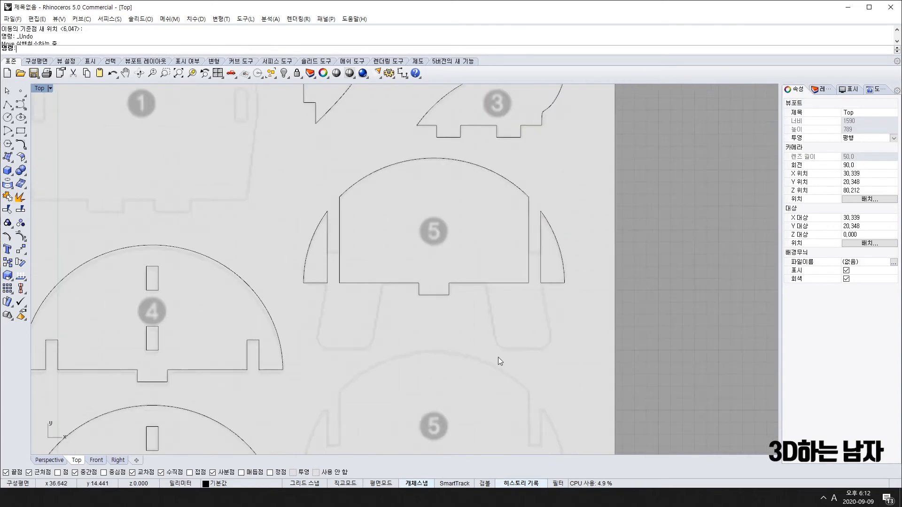
Measure part 4's slot depth, confirming it is 2.50.
scroll(480, 280, "up", 3)
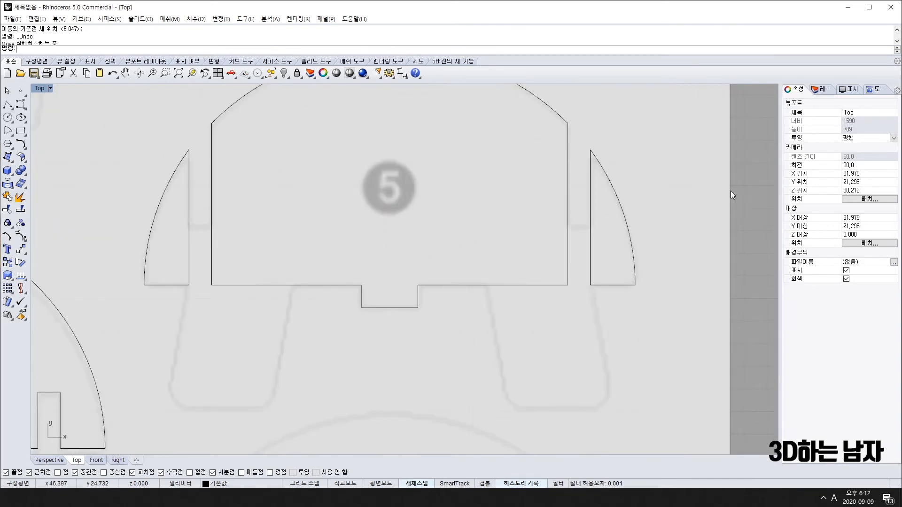
right_click_drag(731, 190, 640, 218)
scroll(529, 231, "up", 8)
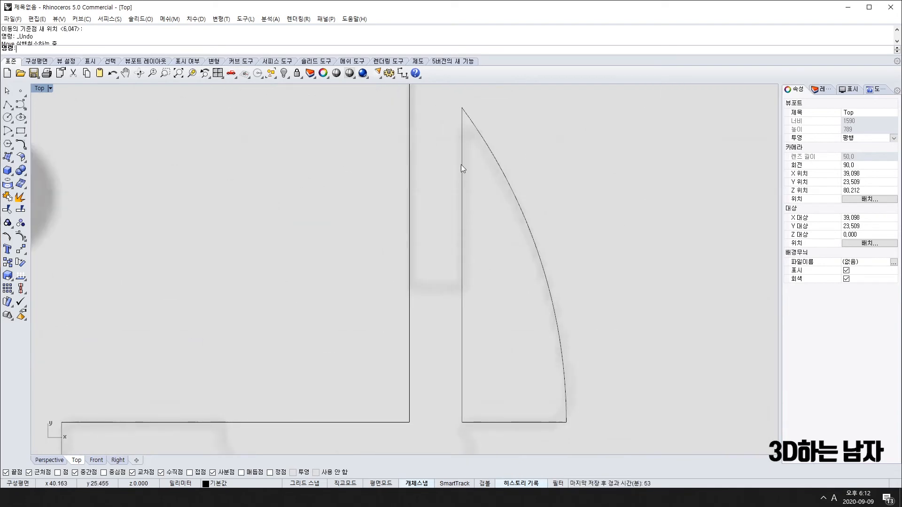
scroll(461, 165, "down", 10)
scroll(419, 303, "up", 2)
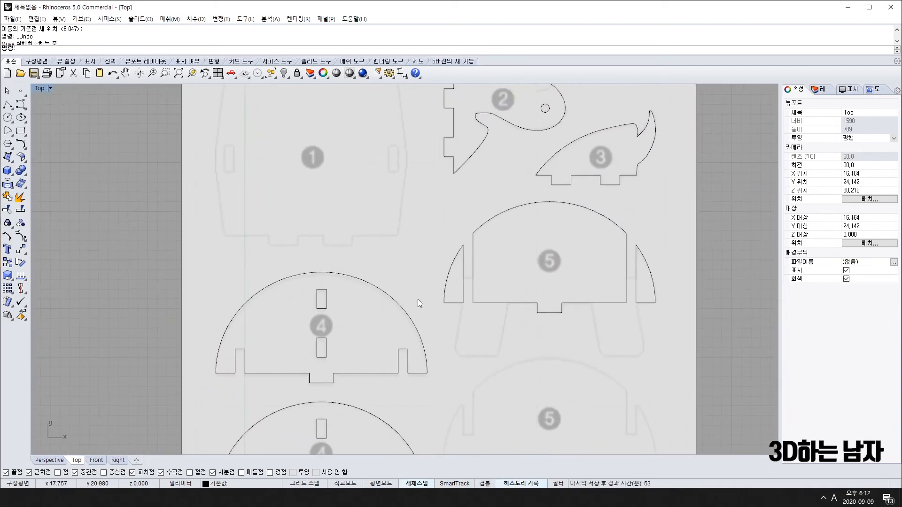
scroll(419, 303, "down", 3)
scroll(427, 342, "up", 4)
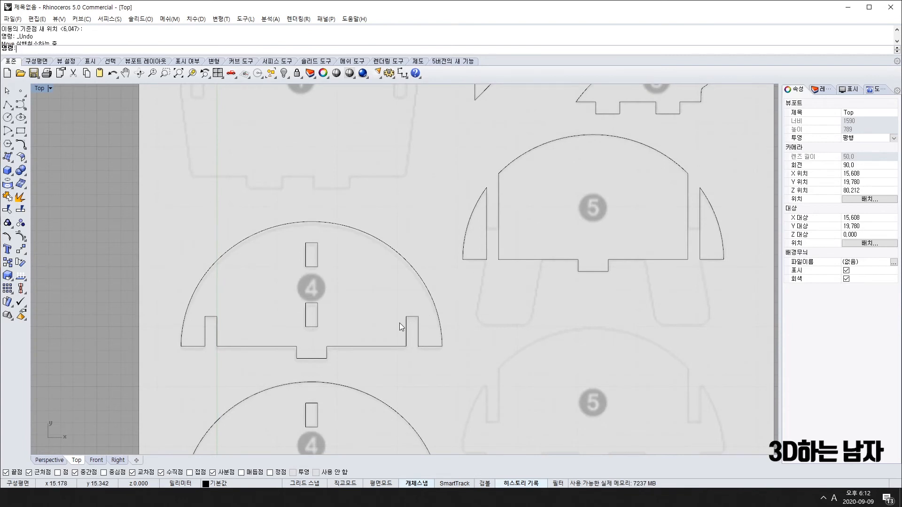
scroll(401, 323, "up", 3)
left_click(402, 73)
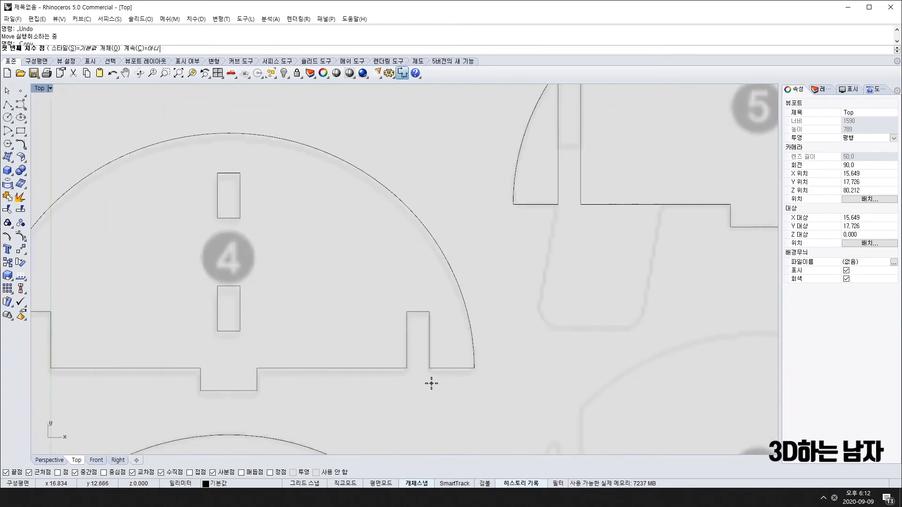
left_click(429, 368)
left_click(429, 311)
scroll(458, 311, "down", 3)
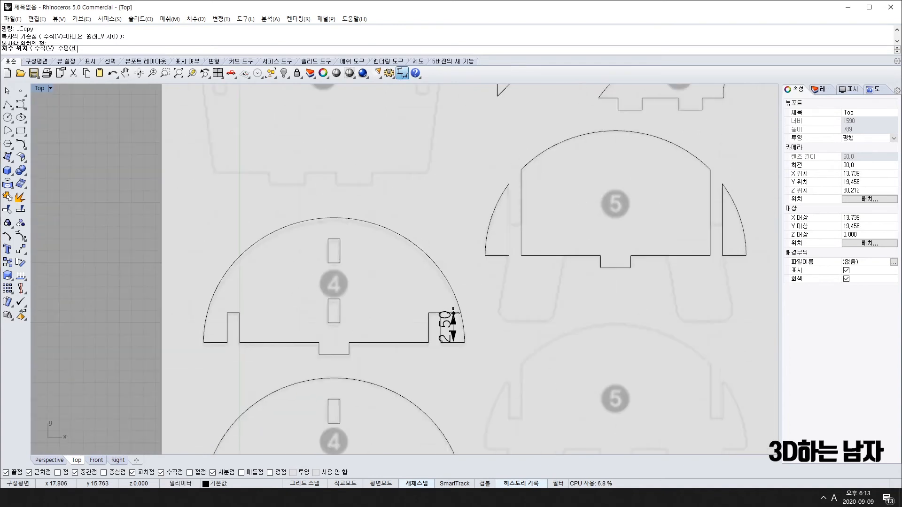
key("Escape")
Select the upper part 4 outline.
scroll(517, 250, "up", 3)
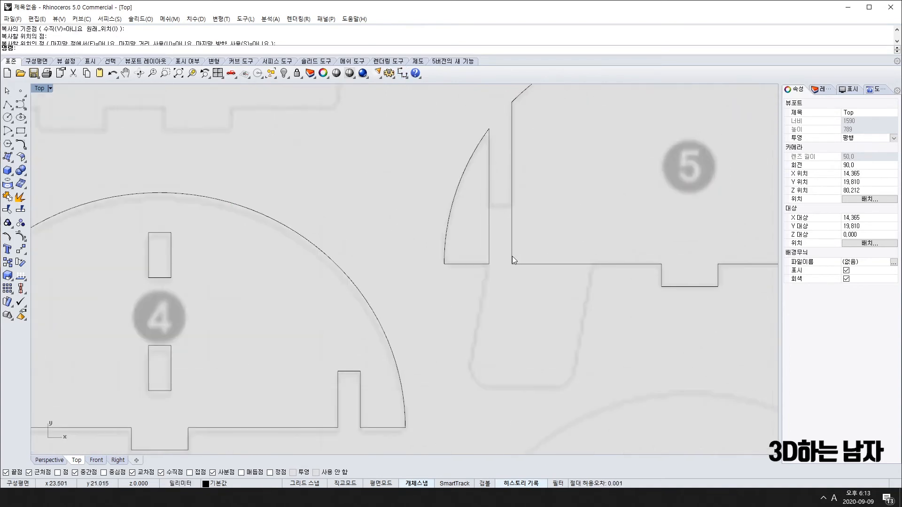
scroll(511, 210, "down", 3)
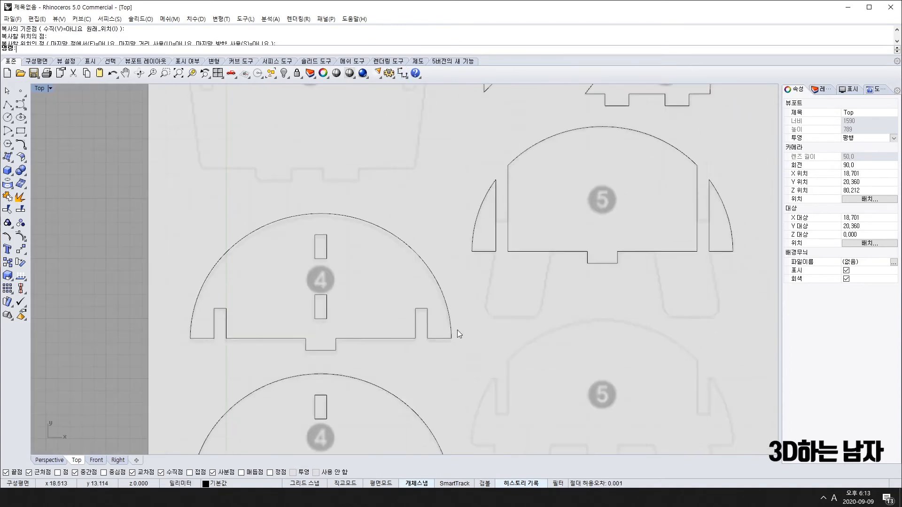
left_click(451, 278)
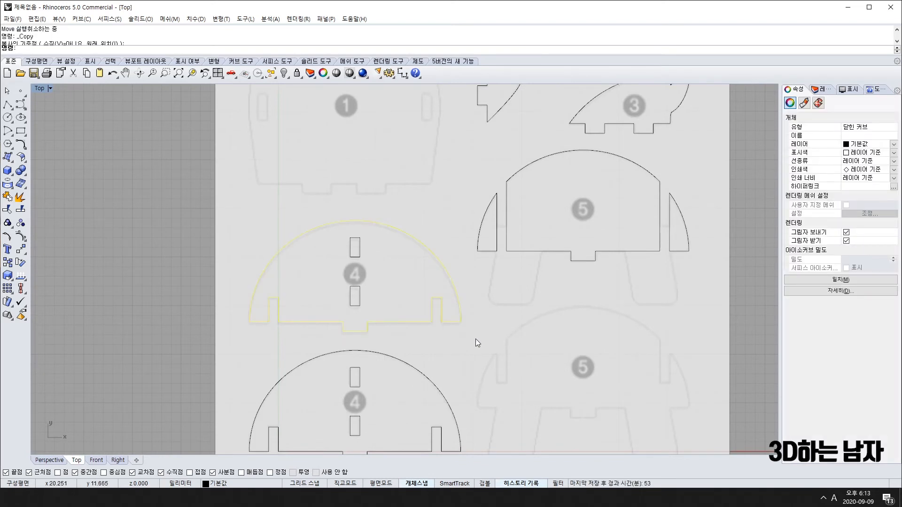
Cancel the copy, draw a short 2-unit line bridging part 5's left wing to the body, and delete the stray segment.
left_click(249, 322)
scroll(478, 254, "up", 5)
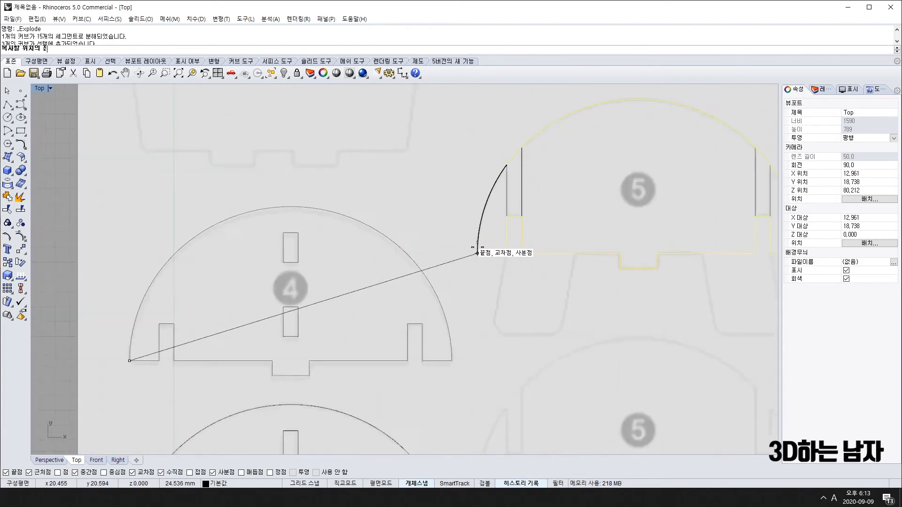
key("Escape")
right_click_drag(556, 254, 482, 300)
key("Return")
left_click(447, 302)
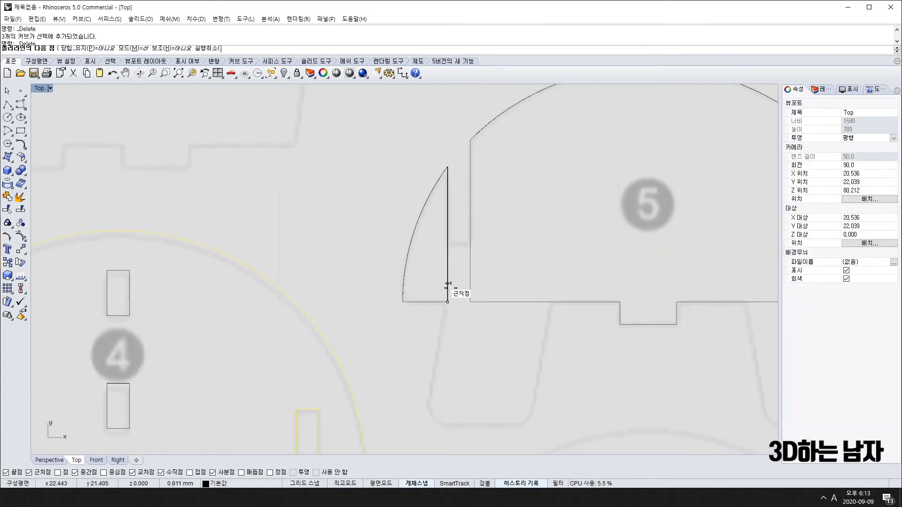
type("2")
key("Return")
left_click(449, 242)
left_click(289, 253)
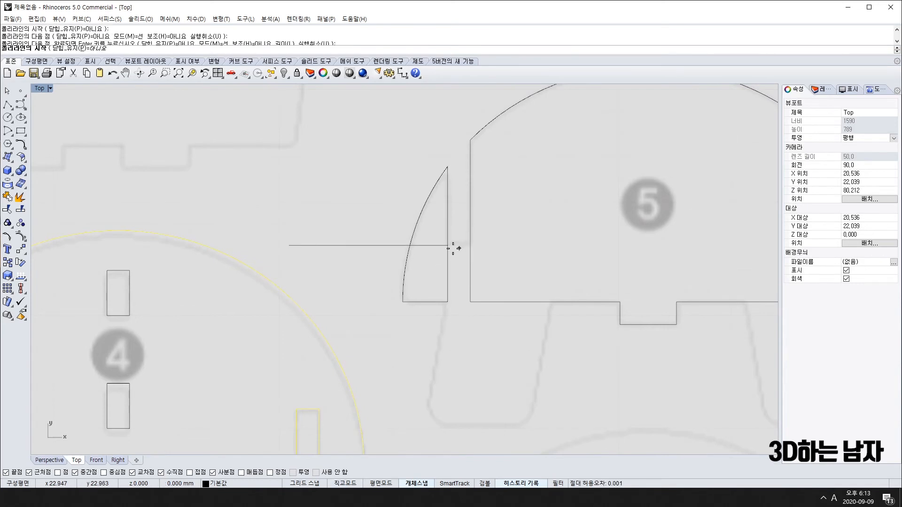
left_click(470, 245)
key("Return")
left_click(425, 247)
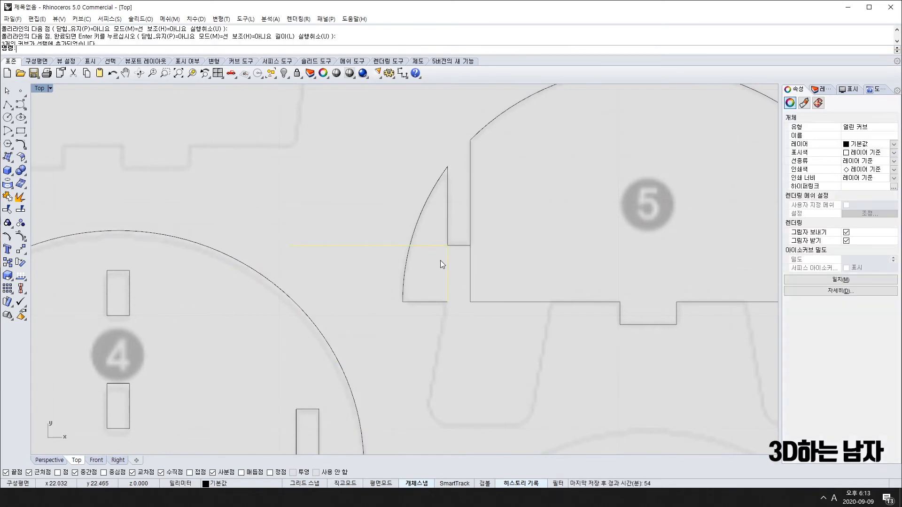
key("Delete")
Mirror the left bridging line across part 5's bottom tab onto the right wing.
scroll(568, 281, "down", 8)
right_click_drag(536, 274, 422, 282)
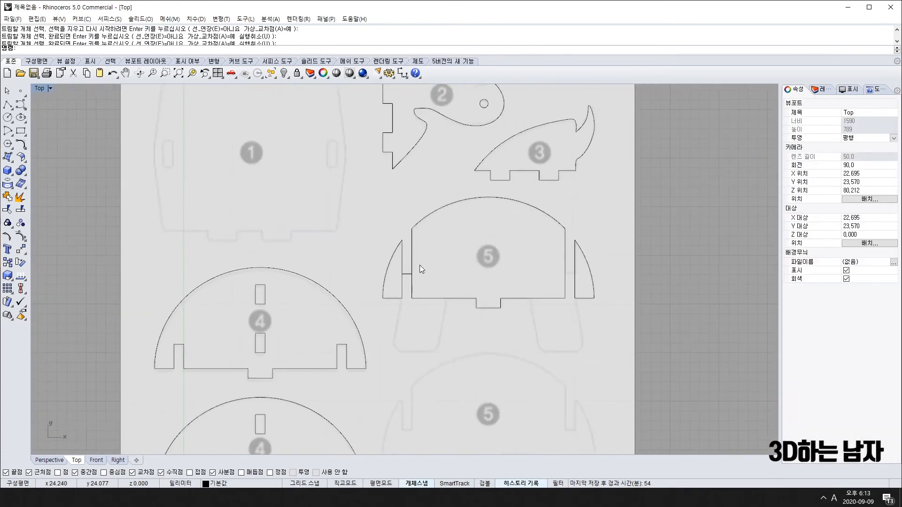
left_click(408, 274)
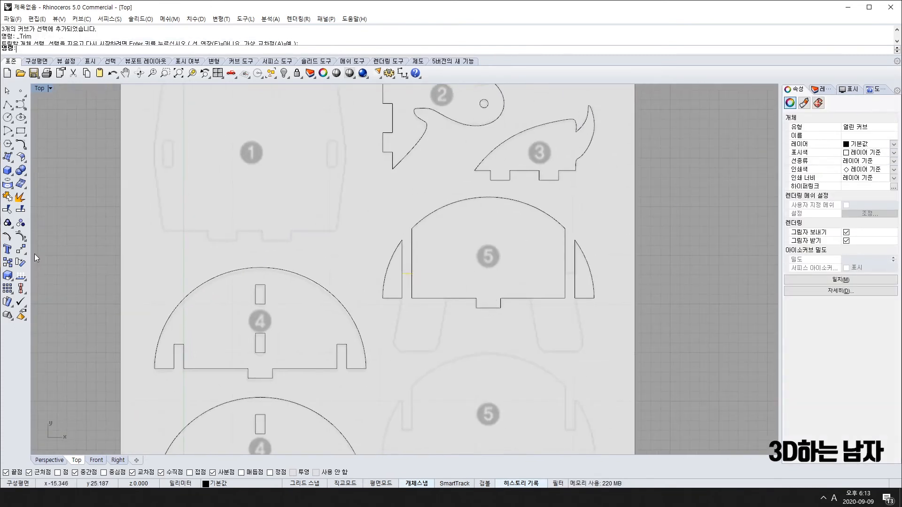
left_click(21, 255)
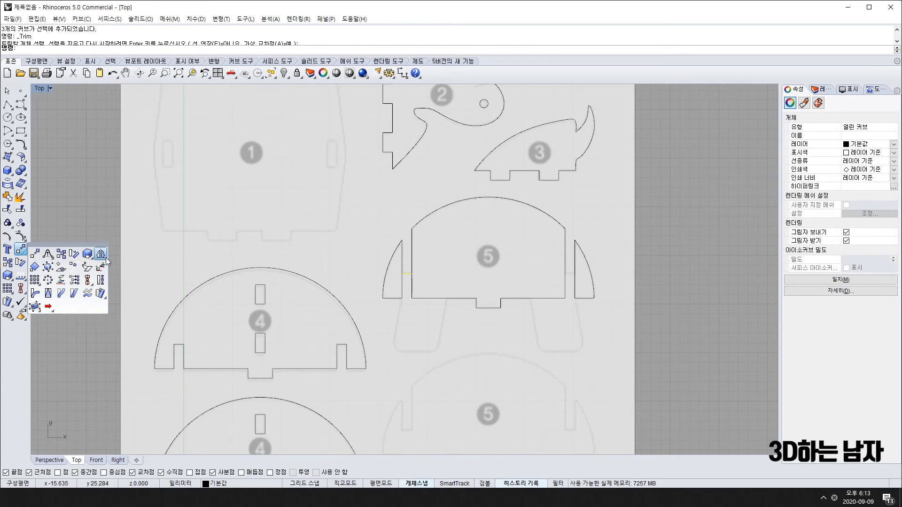
left_click(101, 254)
left_click(489, 308)
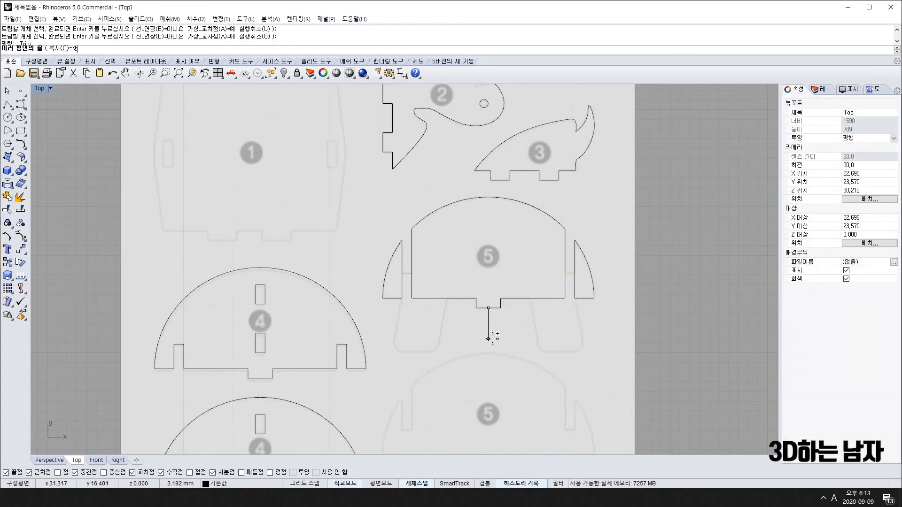
left_click(488, 339)
Trim away the lower sides of part 5's left and right slots.
scroll(625, 299, "down", 2)
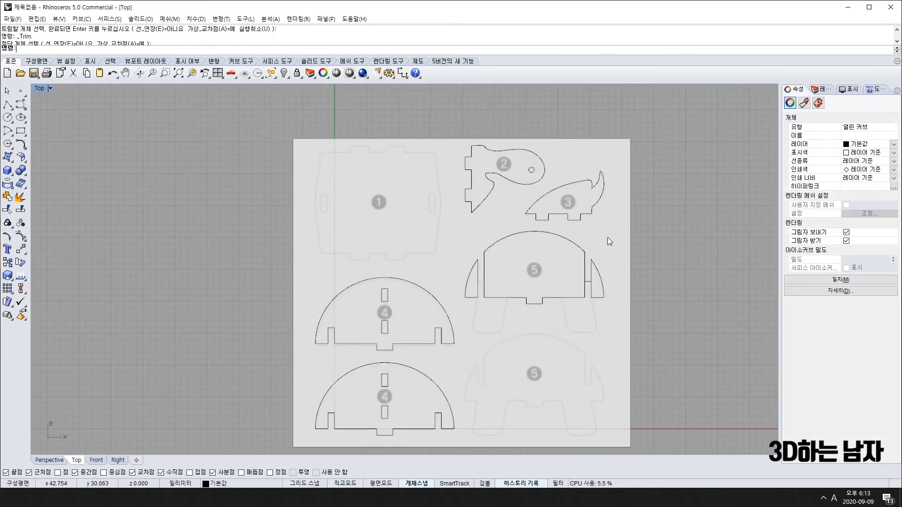
left_click_drag(608, 238, 460, 314)
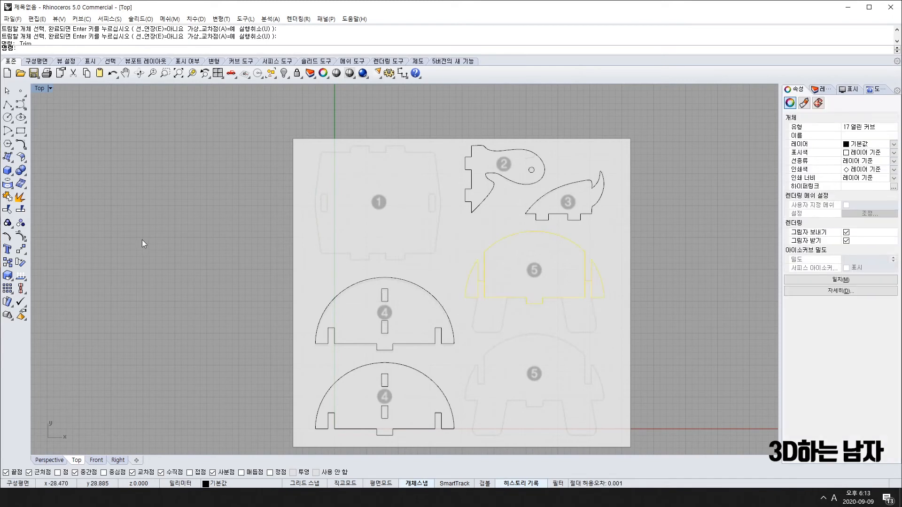
left_click(13, 213)
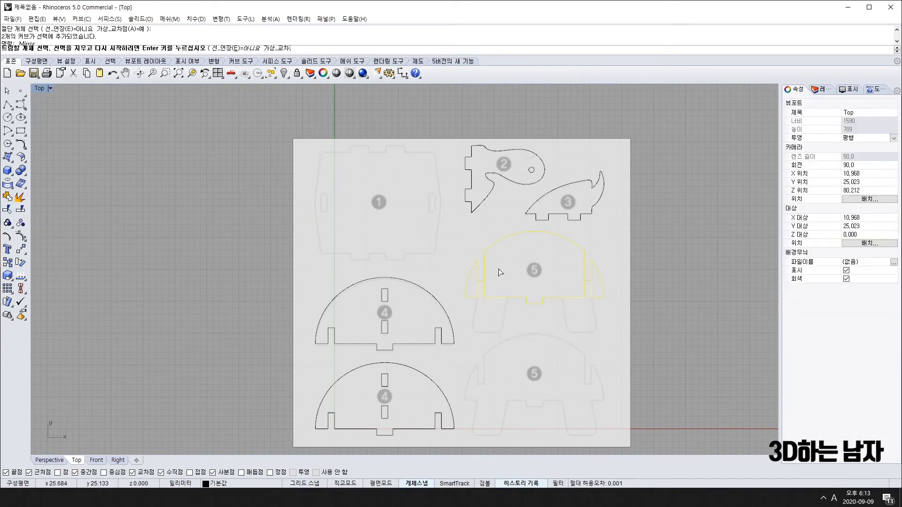
scroll(498, 268, "up", 3)
scroll(426, 309, "up", 2)
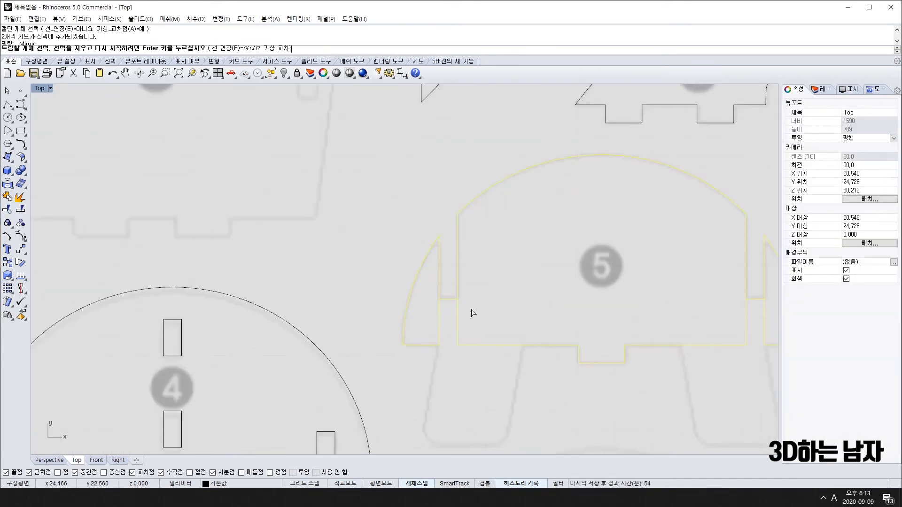
right_click_drag(488, 321, 419, 288)
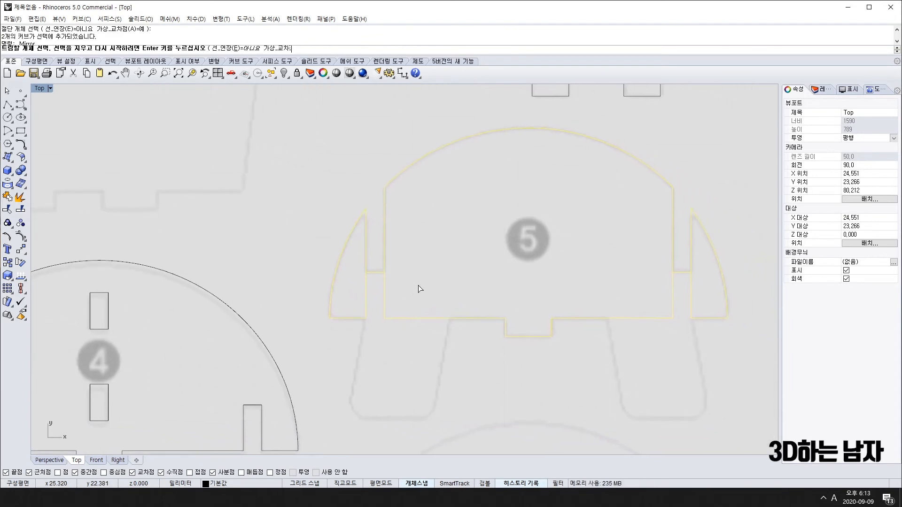
left_click_drag(365, 296, 365, 296)
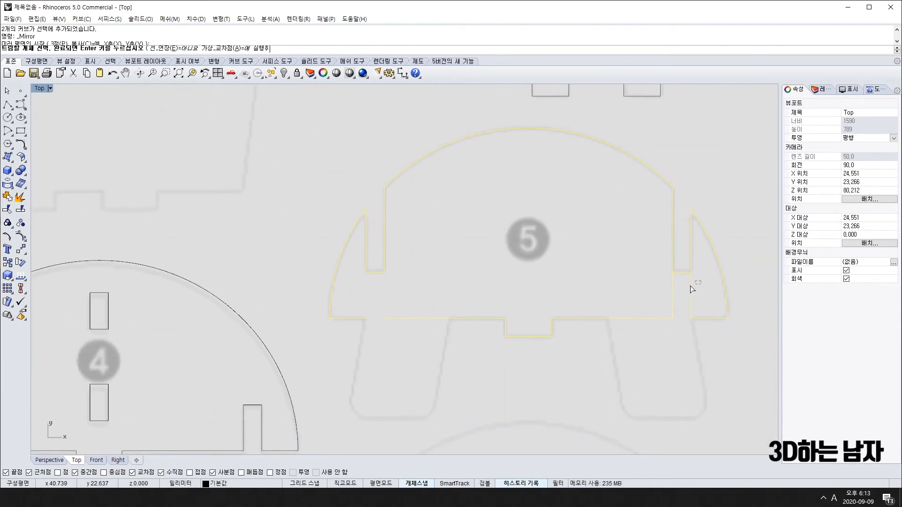
left_click_drag(690, 286, 646, 296)
key("Return")
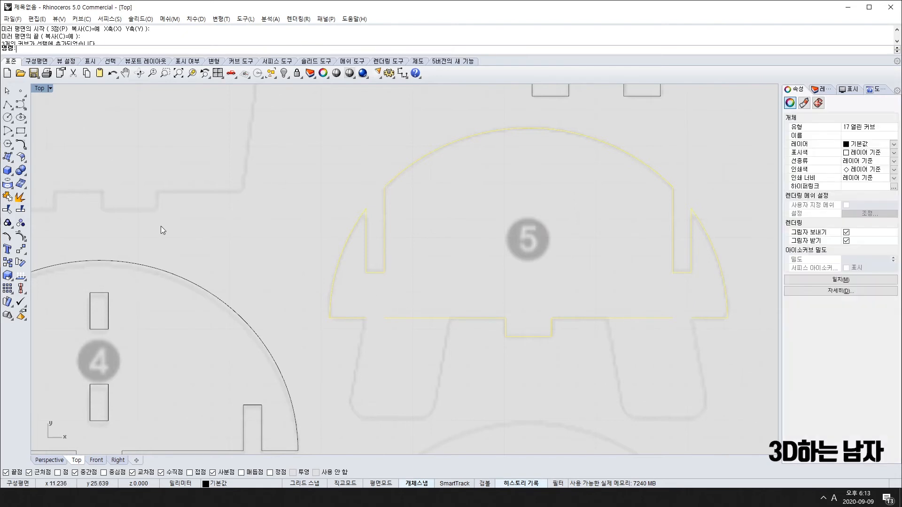
Drag control points to close the gaps at part 5's lower left and lower right, then select both curves.
left_click(5, 197)
scroll(350, 320, "up", 4)
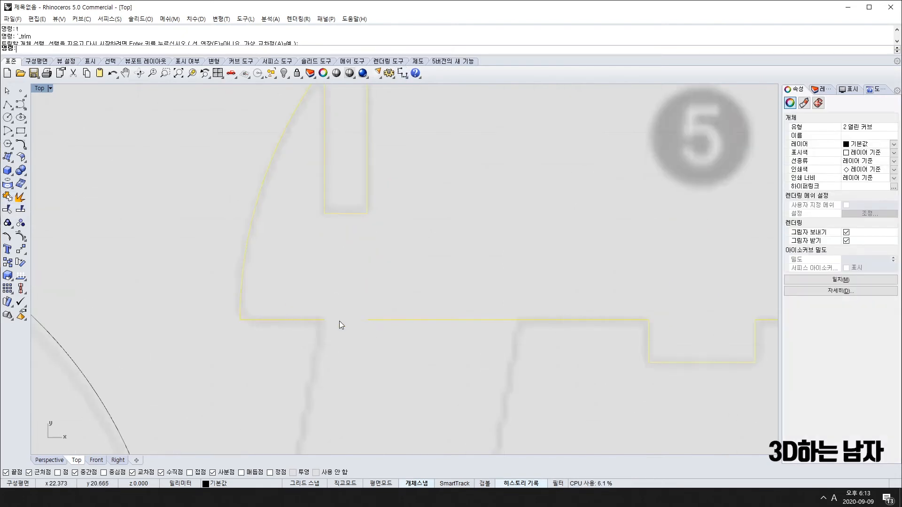
scroll(354, 314, "down", 4)
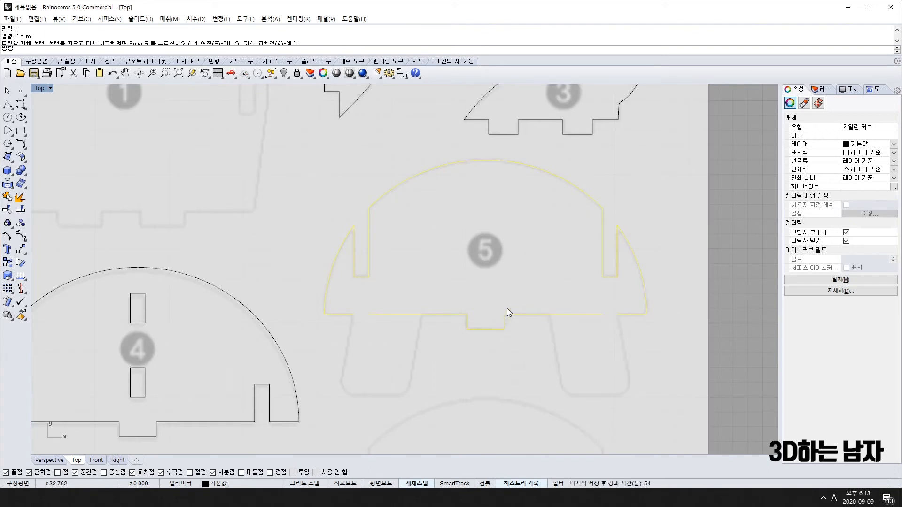
key("F10")
scroll(362, 321, "up", 8)
left_click(377, 304)
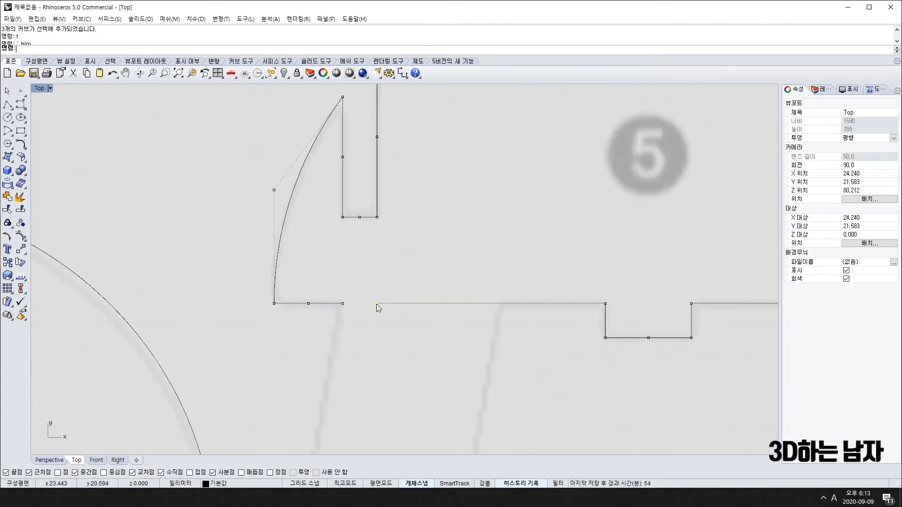
left_click_drag(376, 303, 343, 304)
scroll(364, 307, "down", 8)
right_click_drag(549, 309, 310, 311)
scroll(357, 310, "up", 10)
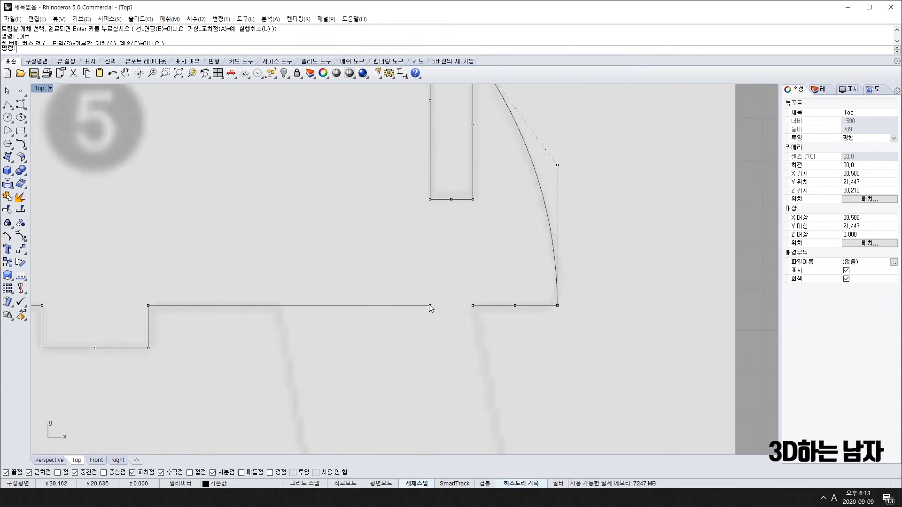
left_click_drag(429, 305, 467, 309)
scroll(452, 315, "down", 4)
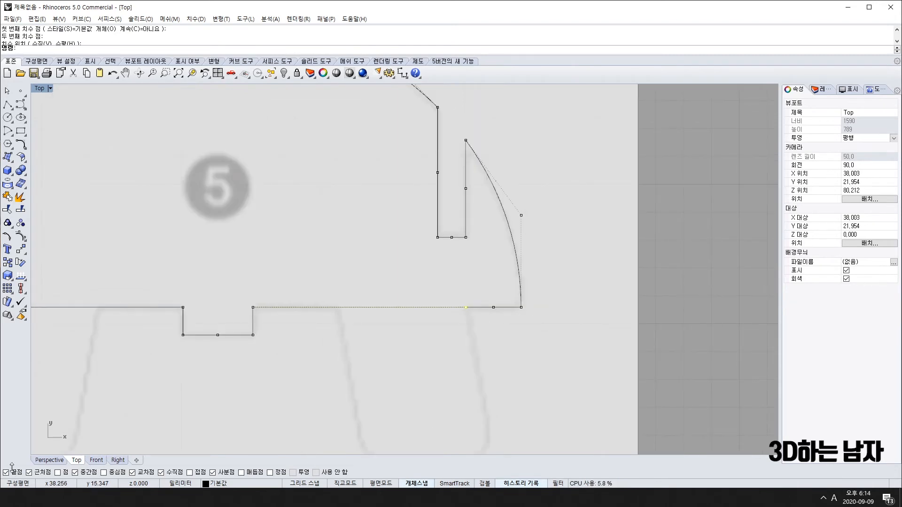
scroll(159, 413, "down", 10)
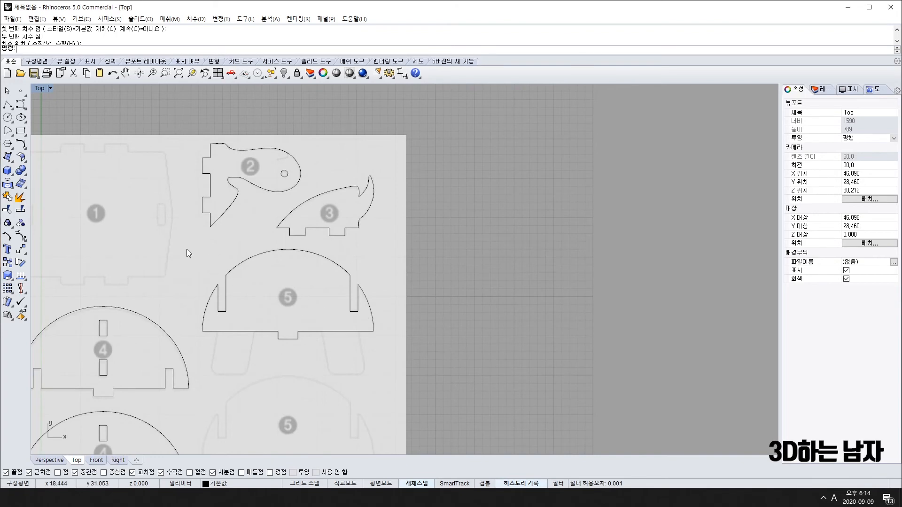
left_click_drag(181, 247, 450, 359)
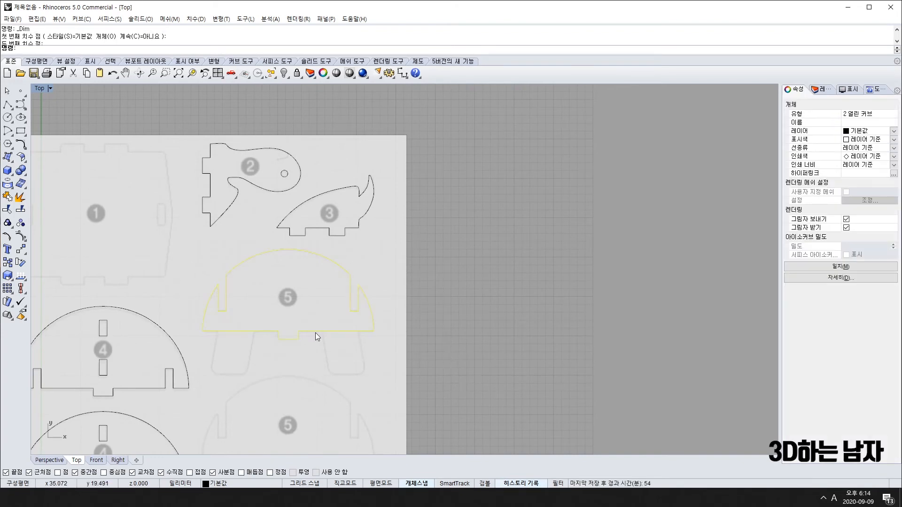
Join piece 5's curves into one closed outline.
left_click(8, 196)
left_click(609, 303)
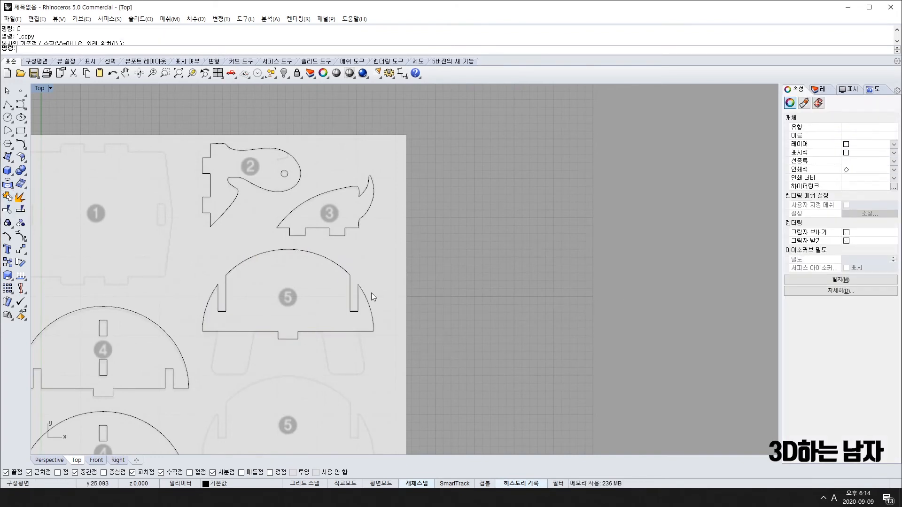
left_click(349, 277)
scroll(282, 336, "up", 5)
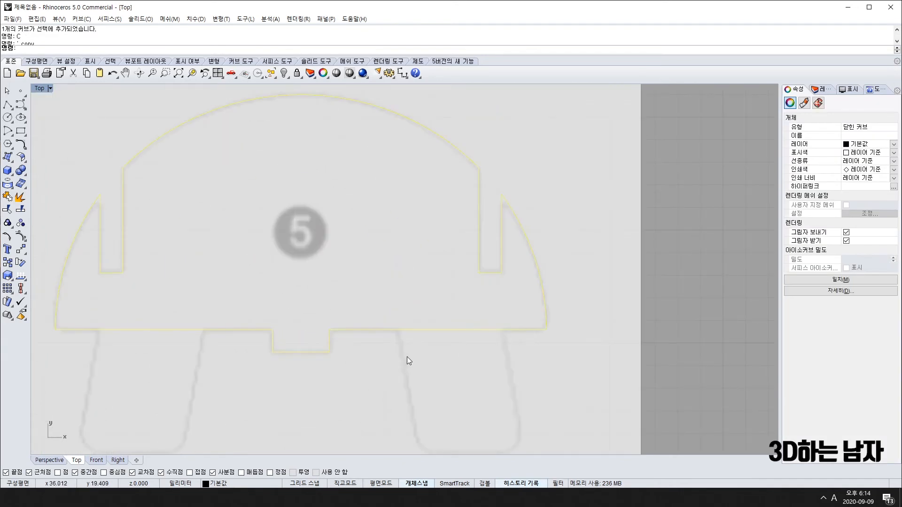
scroll(353, 361, "down", 10)
right_click_drag(322, 373, 417, 325)
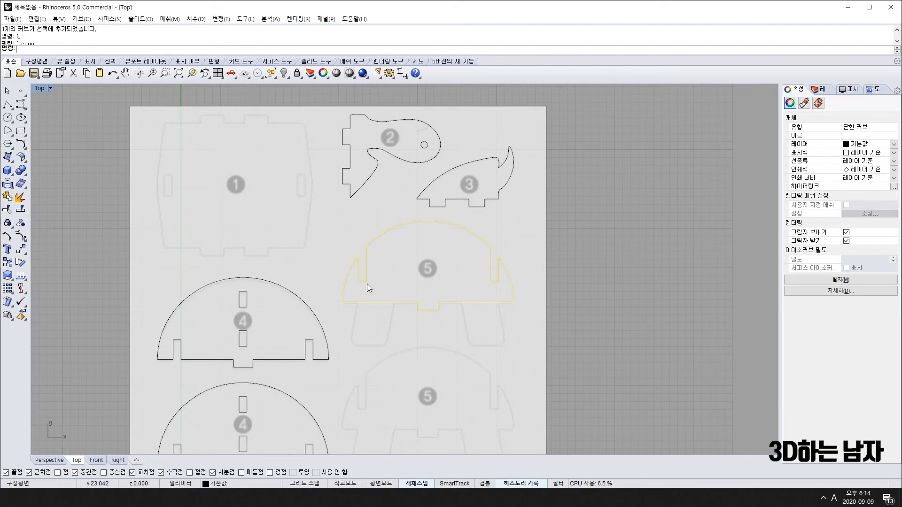
scroll(399, 307, "up", 4)
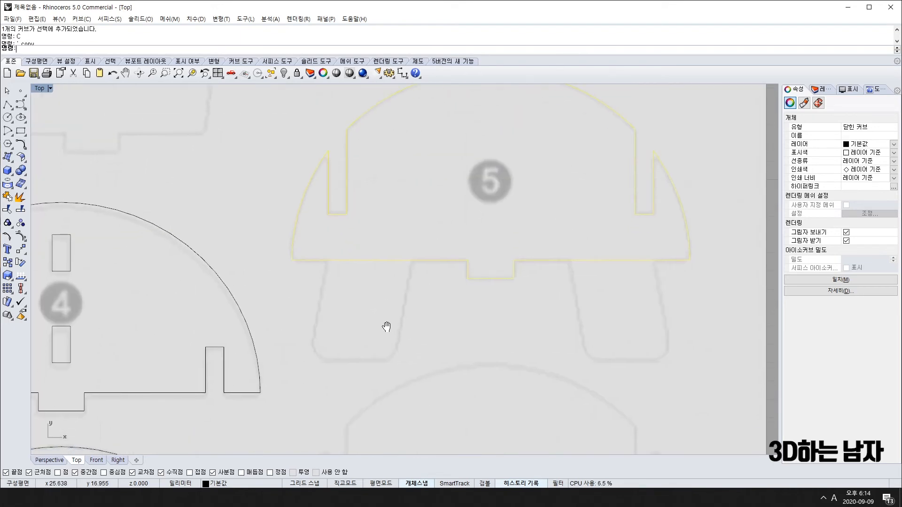
scroll(407, 317, "up", 3)
Discard a stray straight line and start a Curve from the body's bottom edge down the leg's right side.
type("l")
key("Return")
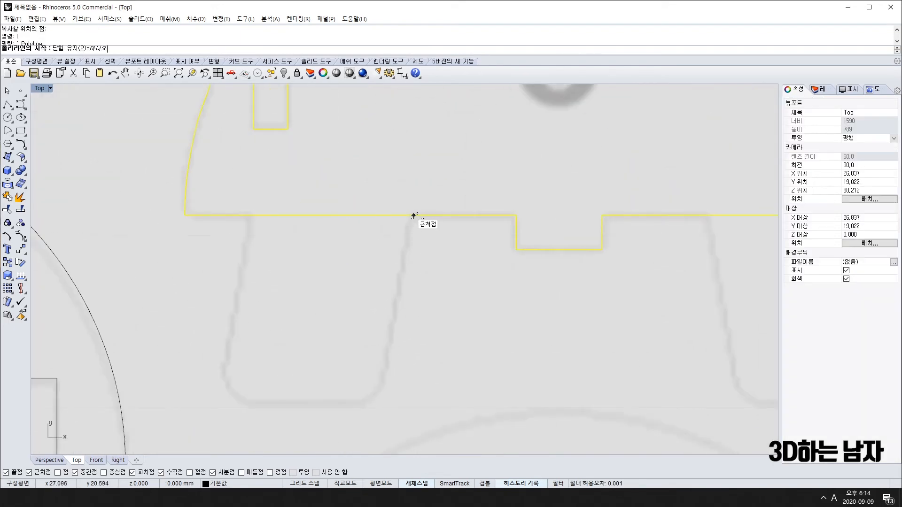
left_click(417, 215)
scroll(408, 220, "up", 2)
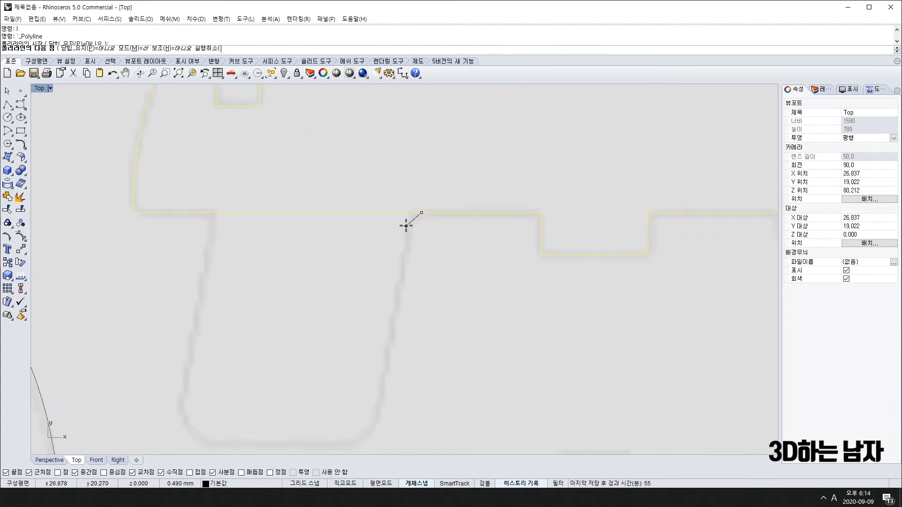
left_click(410, 217)
left_click(407, 246)
key("Escape")
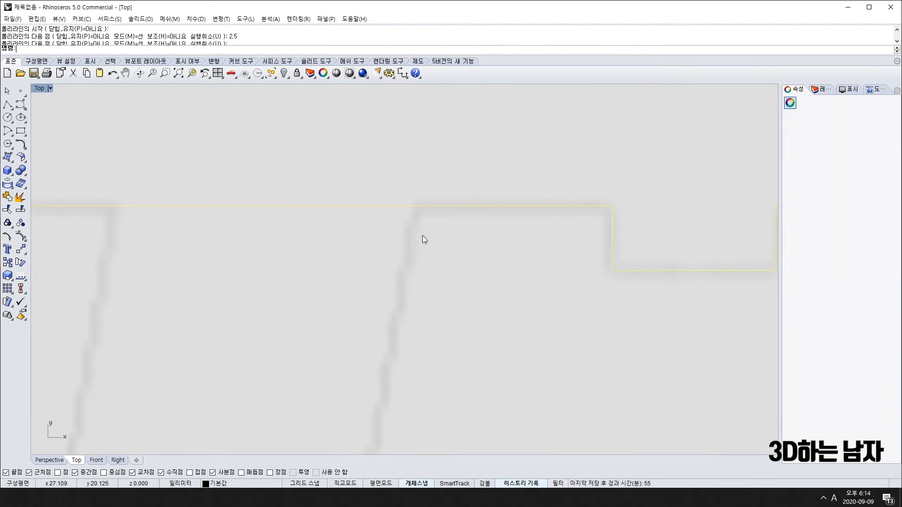
type("c")
key("Return")
left_click(427, 206)
left_click(409, 221)
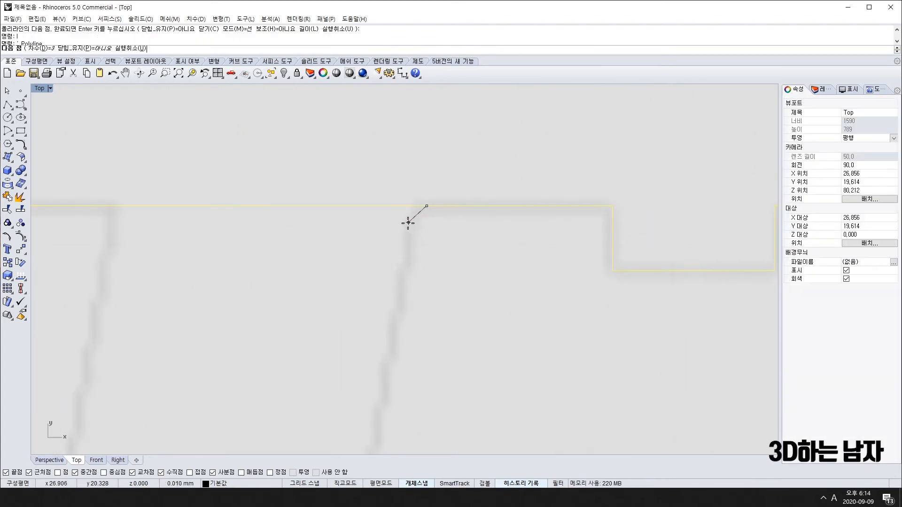
left_click(408, 254)
scroll(399, 263, "down", 6)
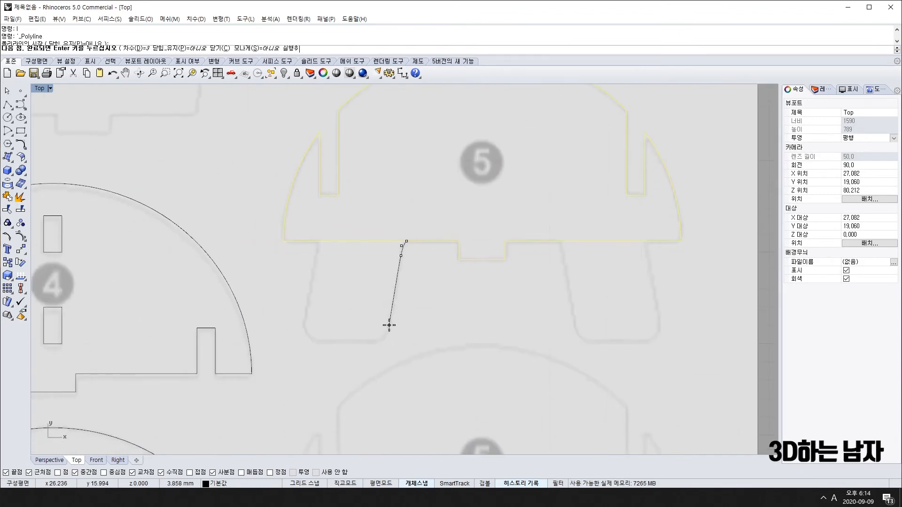
scroll(389, 329, "up", 4)
Continue the leg curve along the foot's bottom and back up its left side.
left_click(388, 330)
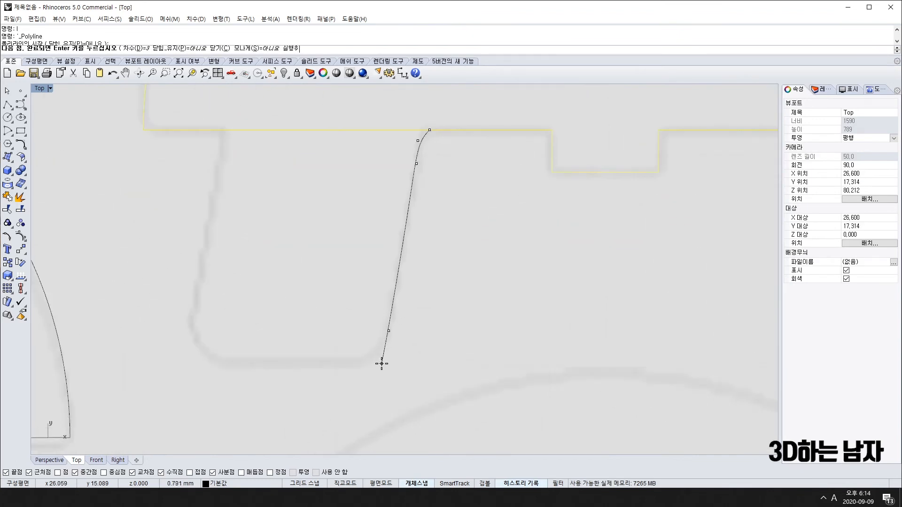
left_click(381, 368)
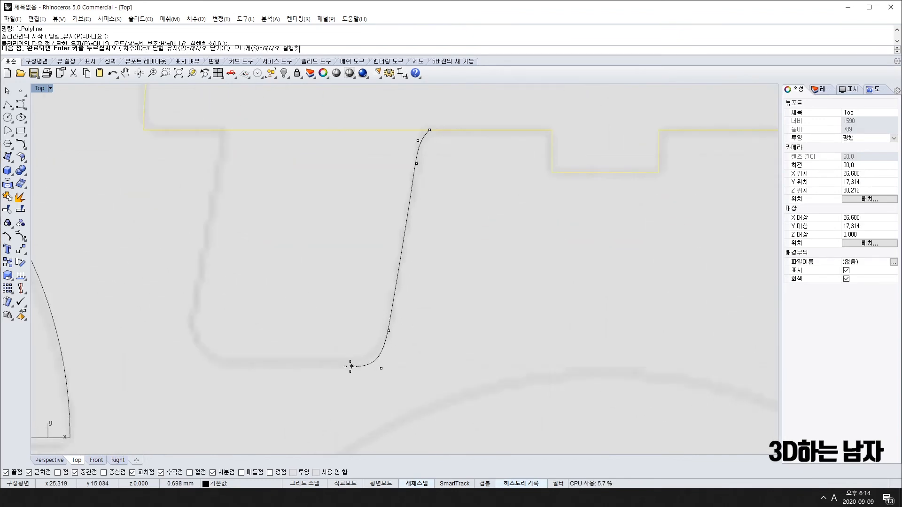
left_click(319, 364)
left_click(215, 364)
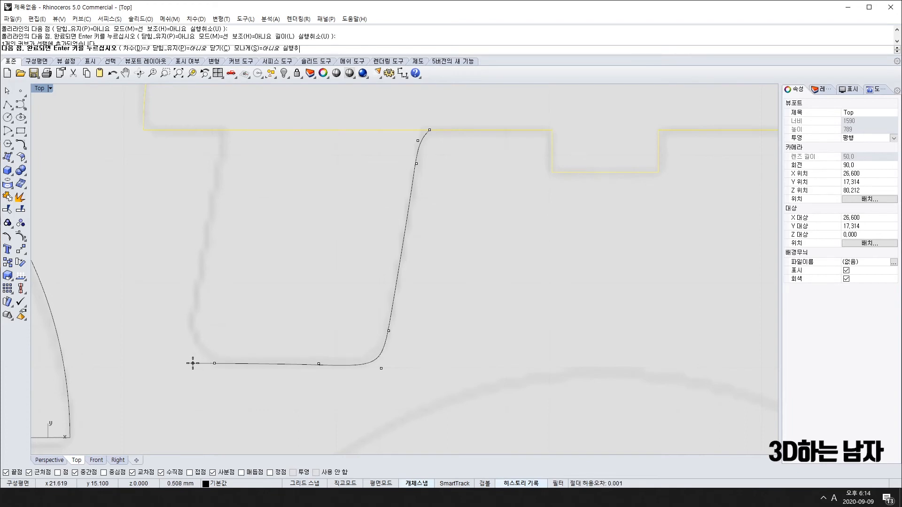
left_click(192, 363)
left_click(187, 300)
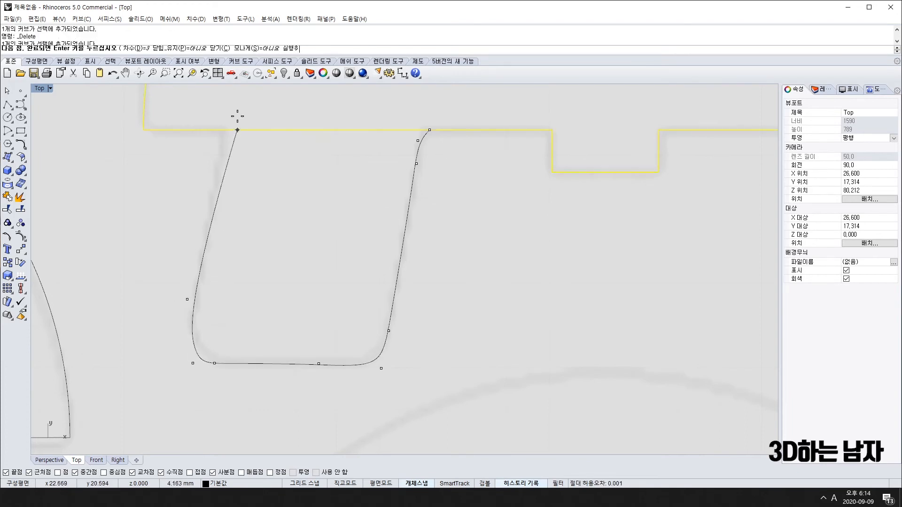
left_click(206, 248)
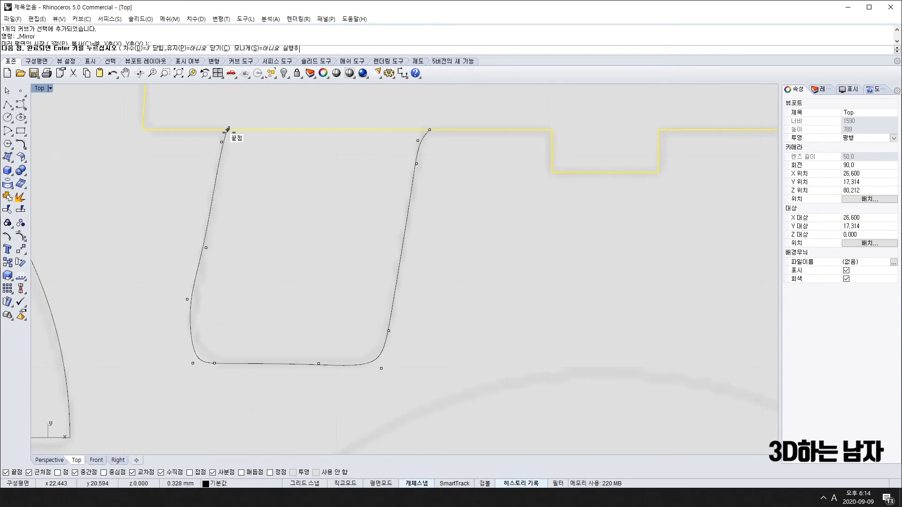
scroll(227, 129, "up", 3)
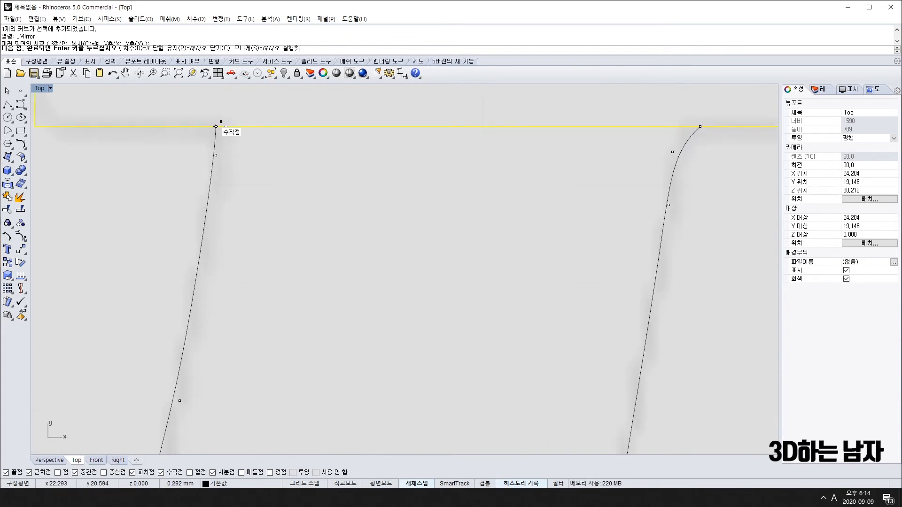
scroll(216, 127, "down", 2)
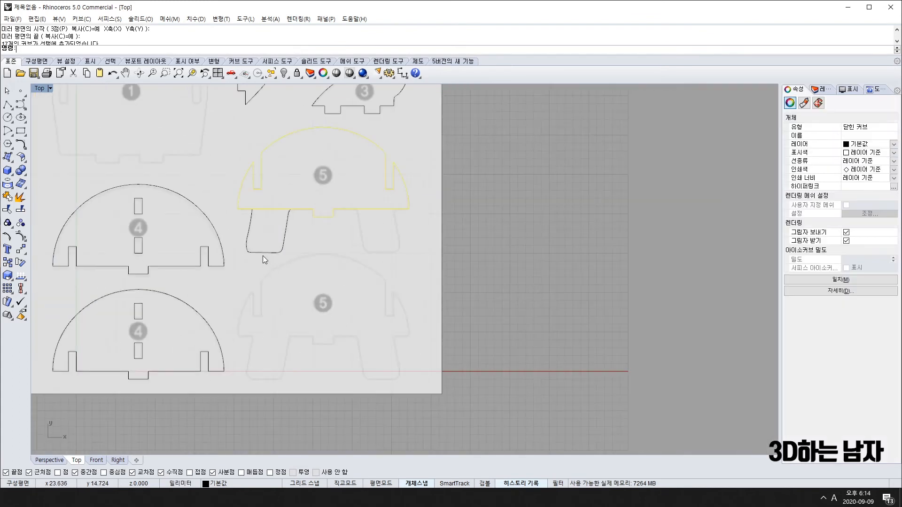
scroll(260, 255, "up", 5)
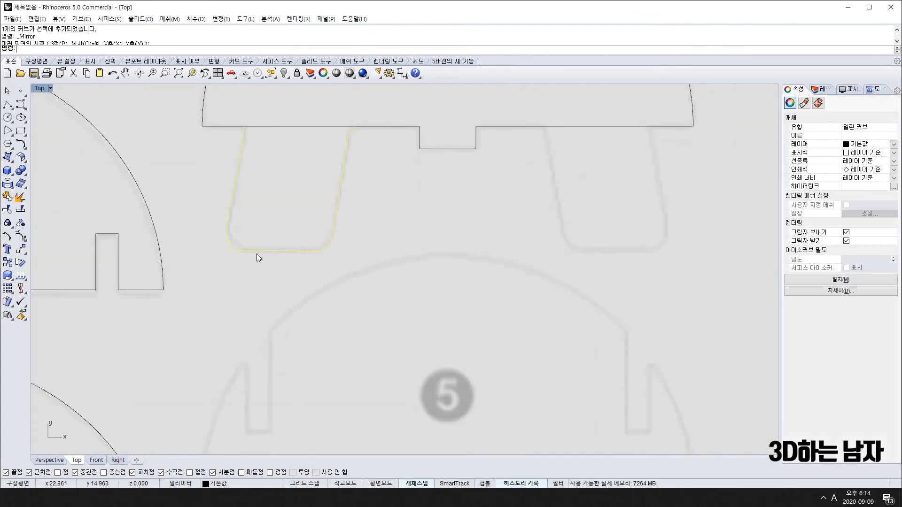
Adjust the leg curve's control points to round its corners and match the blueprint outline.
key("ctrl+t")
left_click_drag(205, 244, 257, 244)
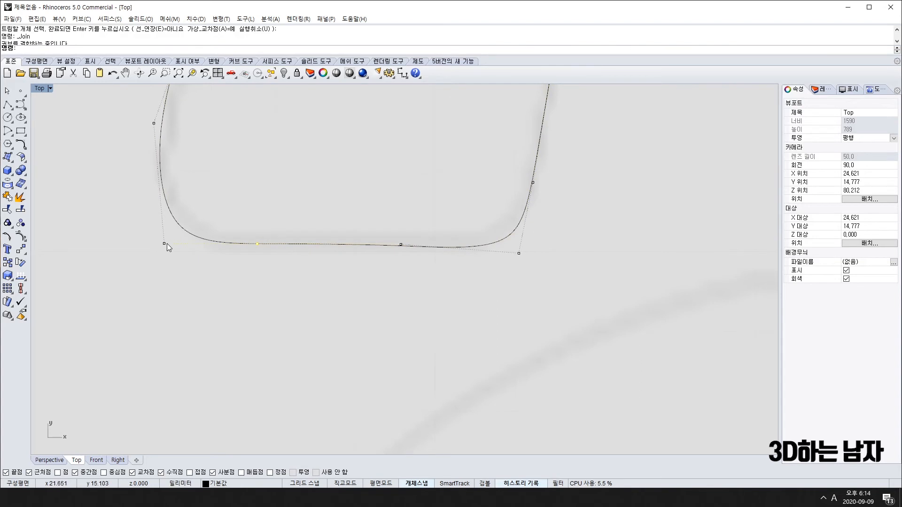
left_click_drag(164, 243, 173, 219)
scroll(173, 238, "down", 13)
scroll(174, 215, "up", 8)
scroll(173, 213, "up", 2)
scroll(306, 218, "down", 8)
right_click_drag(389, 242, 216, 326)
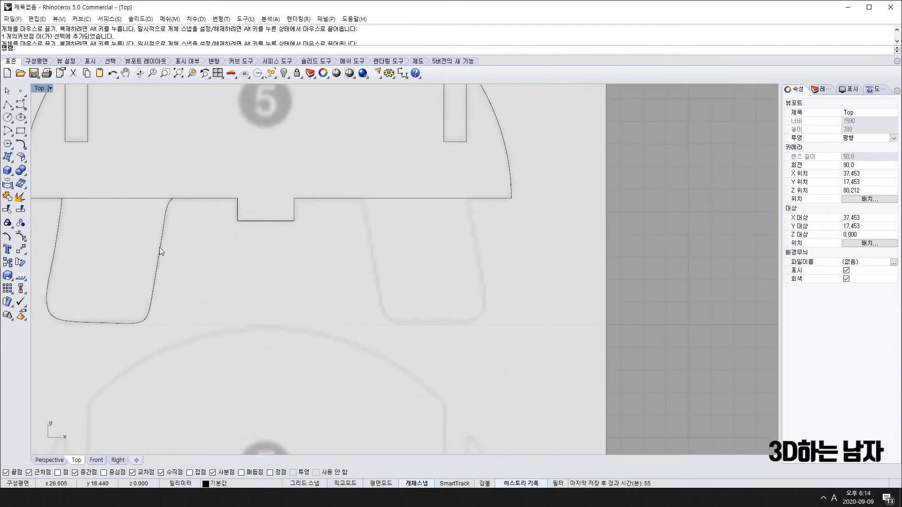
left_click(160, 247)
right_click_drag(174, 271, 194, 275)
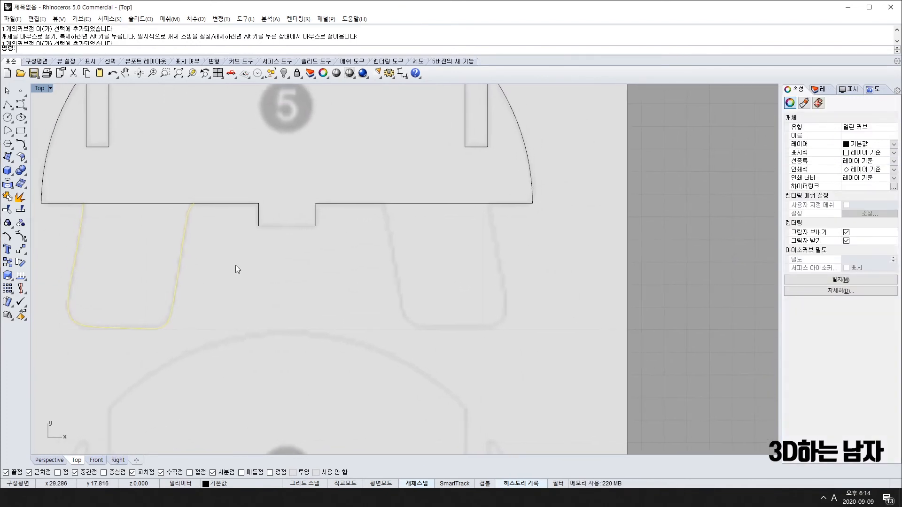
Mirror the left leg to create part 5's right leg.
left_click(23, 249)
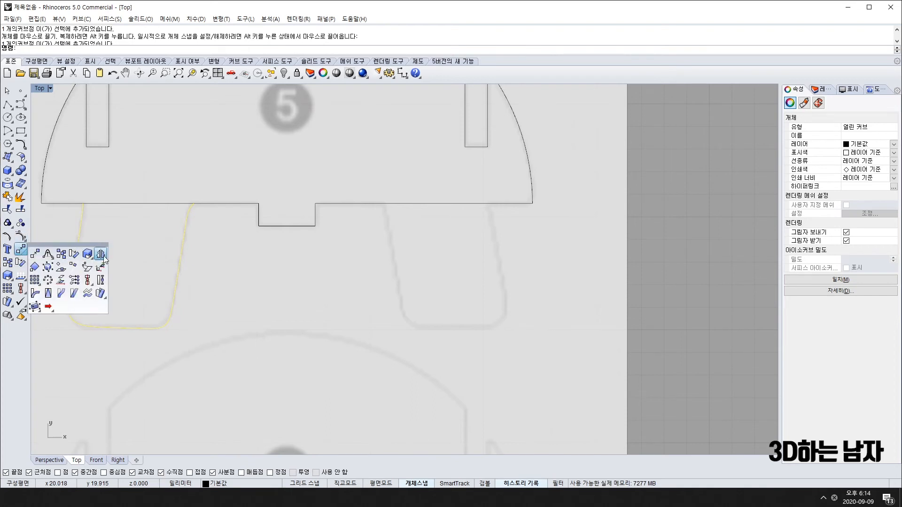
left_click(102, 256)
scroll(290, 325, "down", 5)
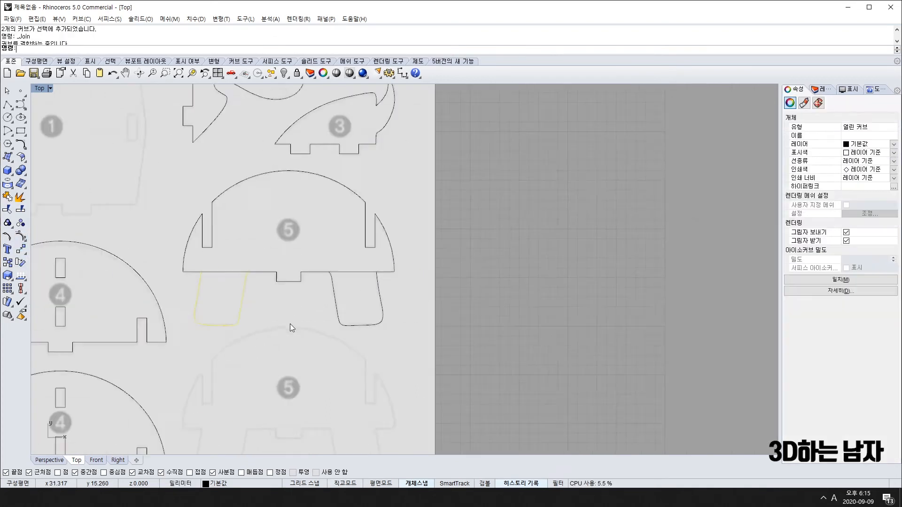
scroll(290, 325, "down", 2)
Trim the overlapping segments at the leg openings and join body and legs into one closed curve.
left_click_drag(438, 232, 210, 292)
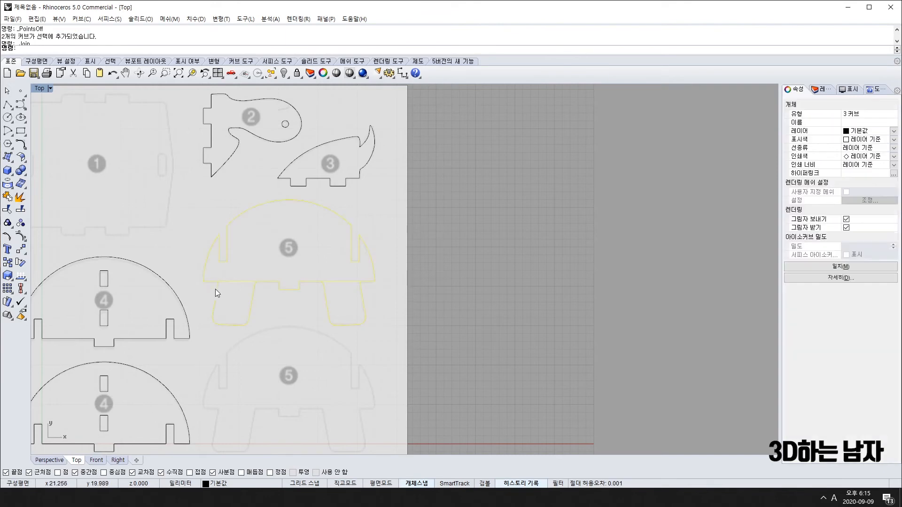
left_click(8, 209)
scroll(234, 275, "up", 3)
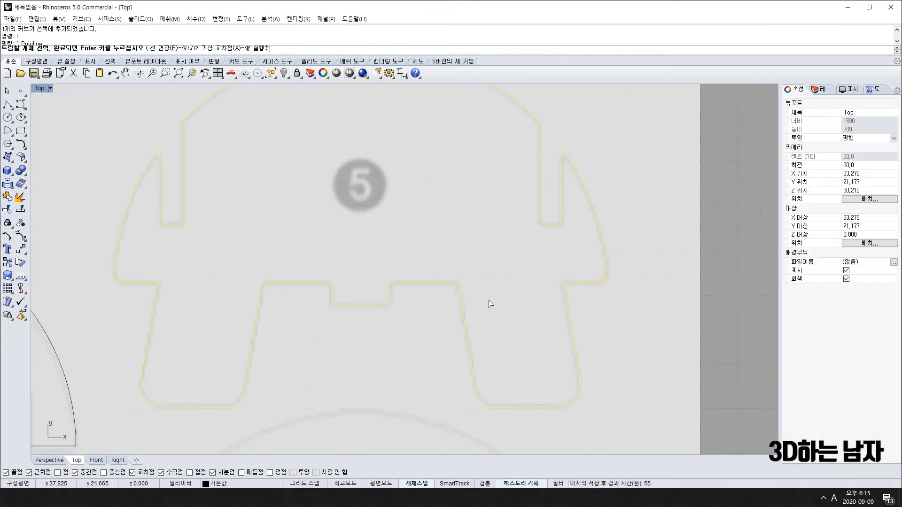
scroll(488, 301, "down", 5)
key("Escape")
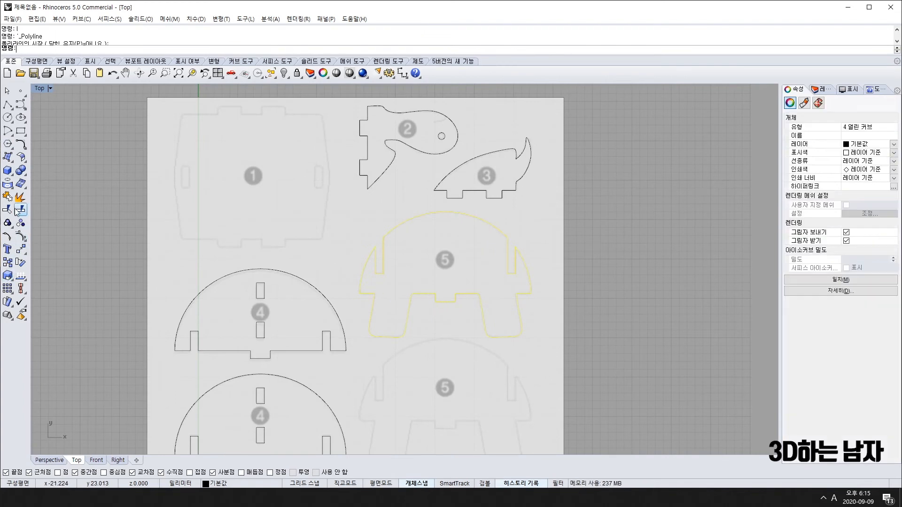
left_click(10, 197)
scroll(573, 300, "up", 4)
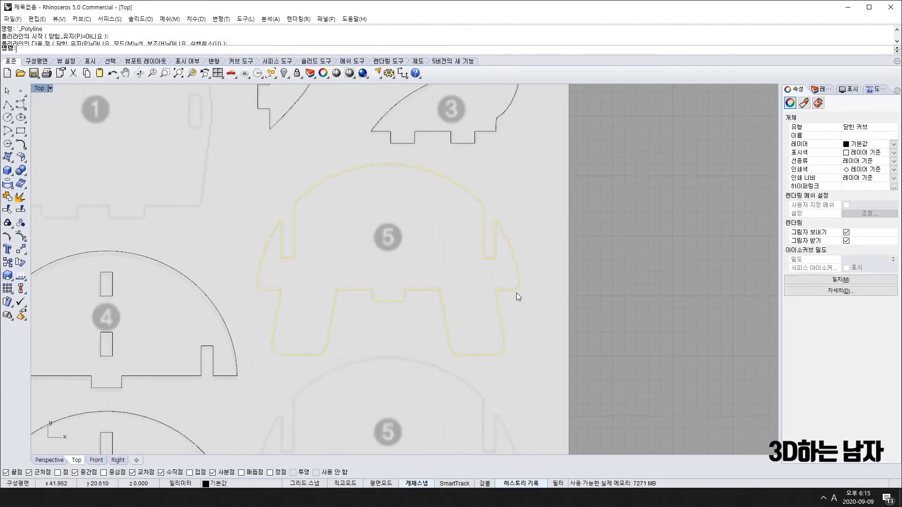
scroll(517, 296, "down", 4)
left_click(7, 262)
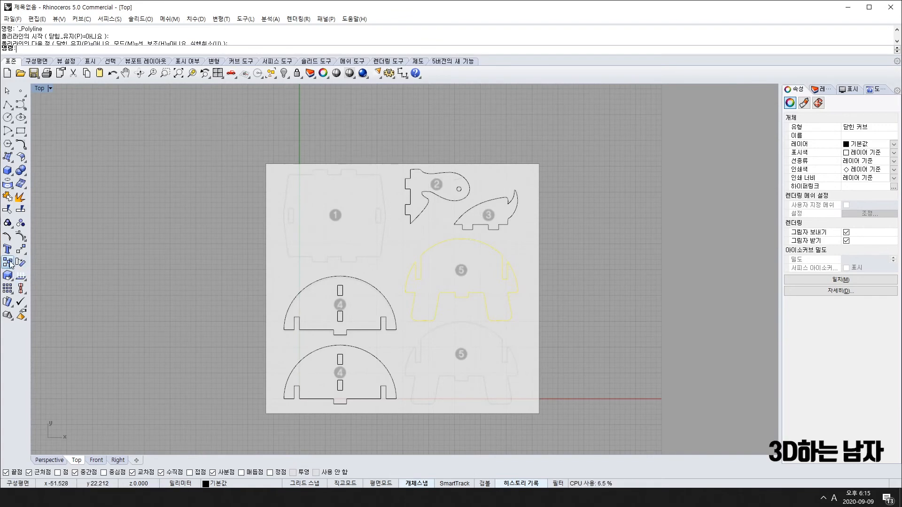
Place a copy of part 5 below the original and nudge it slightly lower.
left_click(578, 299)
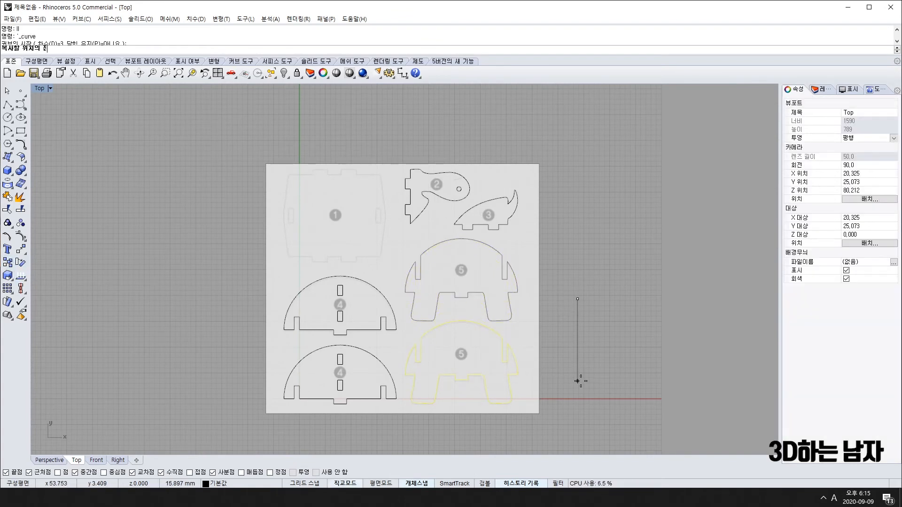
left_click(577, 380)
key("Return")
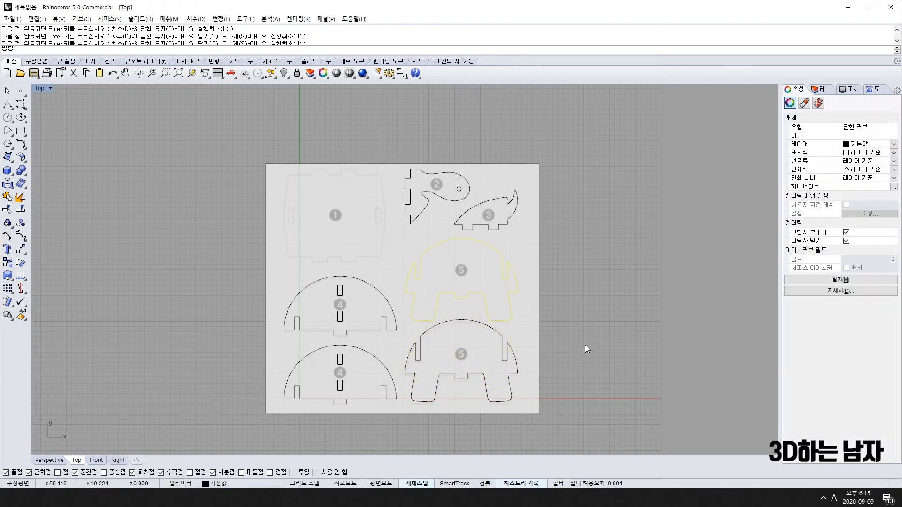
left_click(504, 342)
scroll(501, 331, "up", 4)
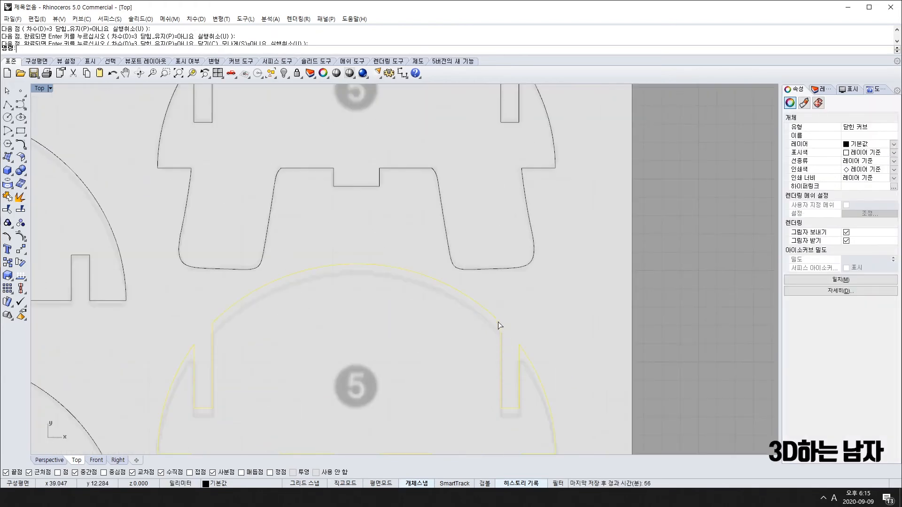
left_click_drag(498, 320, 498, 328)
scroll(583, 320, "down", 8)
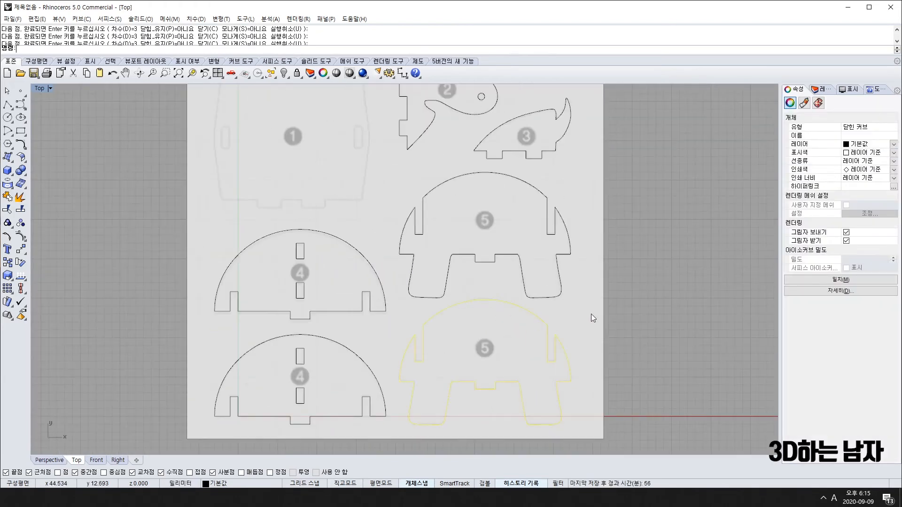
left_click(591, 314)
Bring parts 1 to 5 into view, select the upper part 4 outline, and run Copy.
scroll(571, 311, "down", 3)
scroll(507, 146, "up", 4)
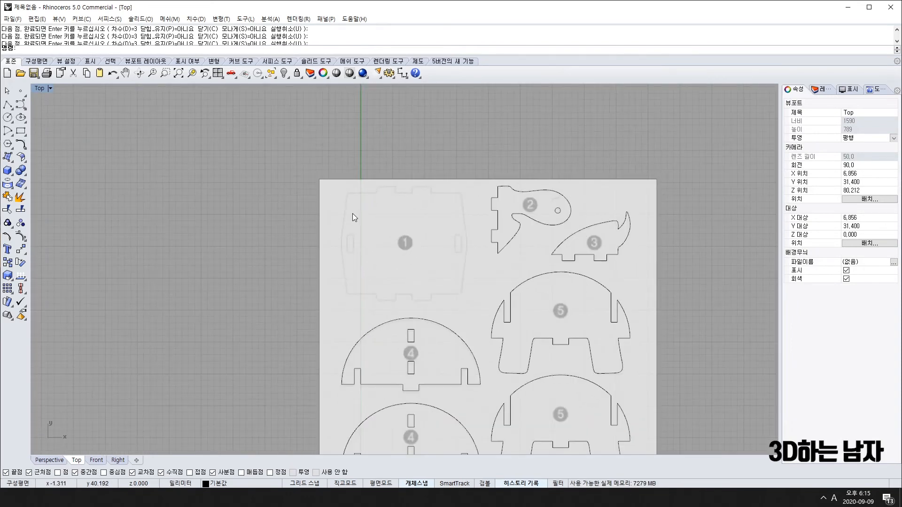
scroll(394, 317, "up", 5)
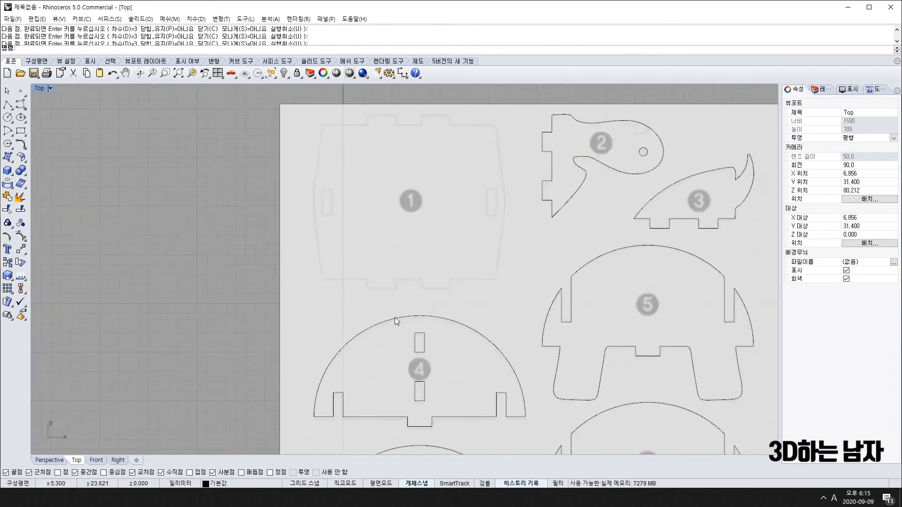
scroll(593, 278, "down", 6)
right_click_drag(700, 311, 464, 285)
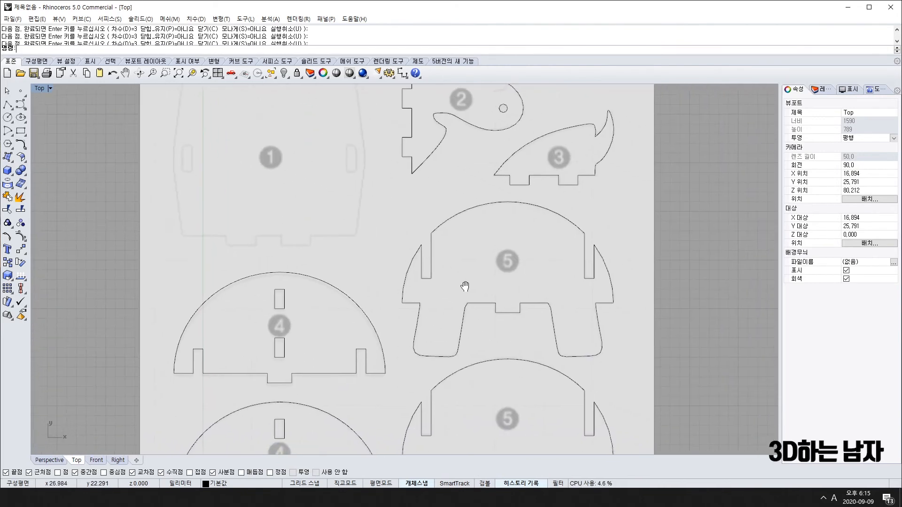
scroll(370, 304, "down", 3)
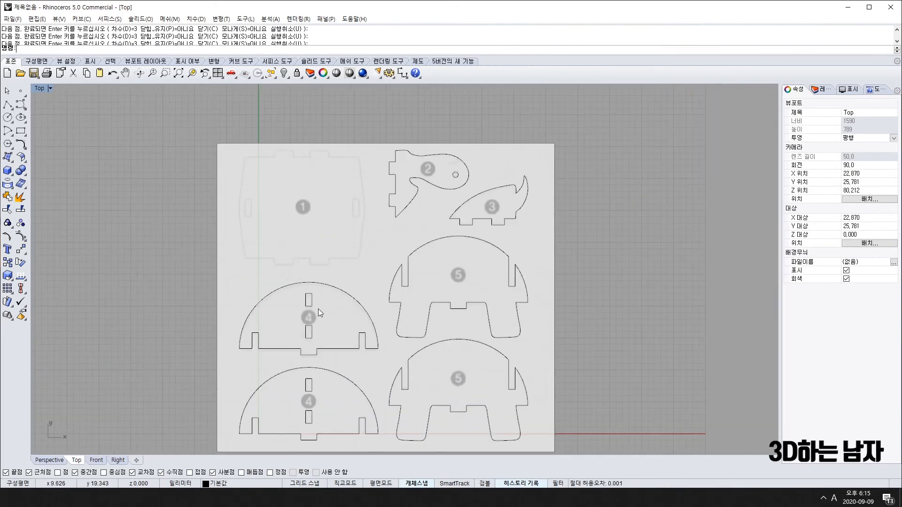
left_click(340, 349)
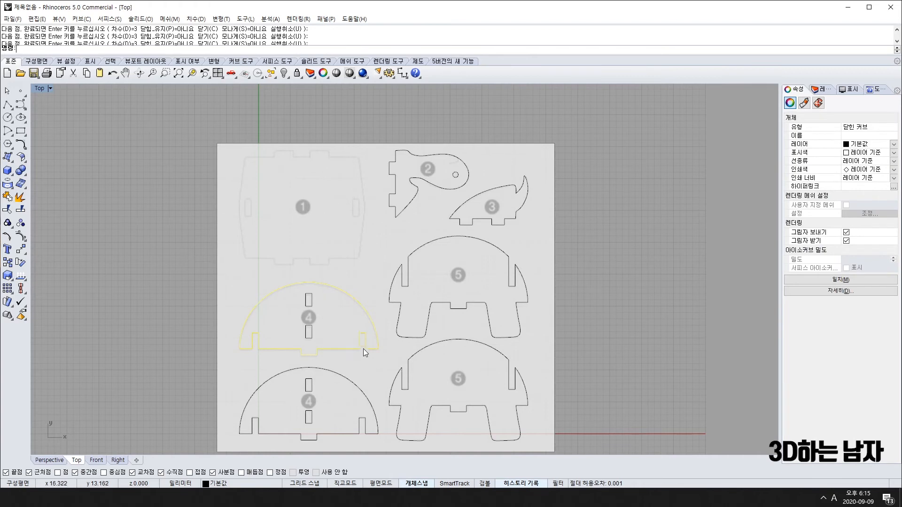
type("c")
key("Return")
Copy part 4's outline from its corner onto part 1's matching corner and select the new copy.
left_click(378, 348)
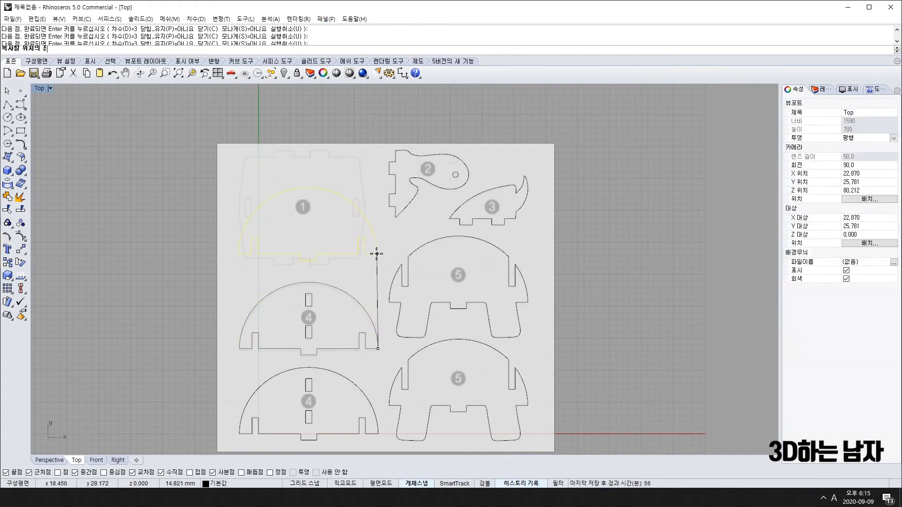
scroll(372, 255, "up", 3)
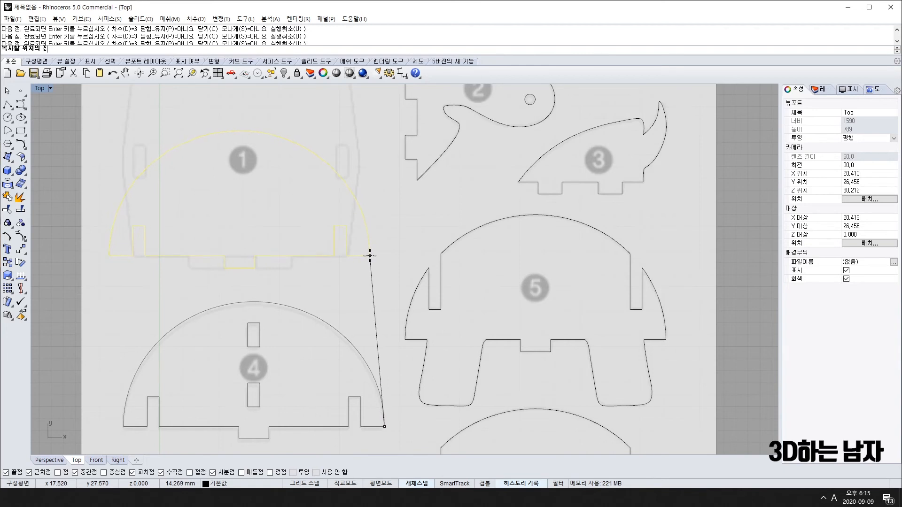
left_click(371, 256)
key("Return")
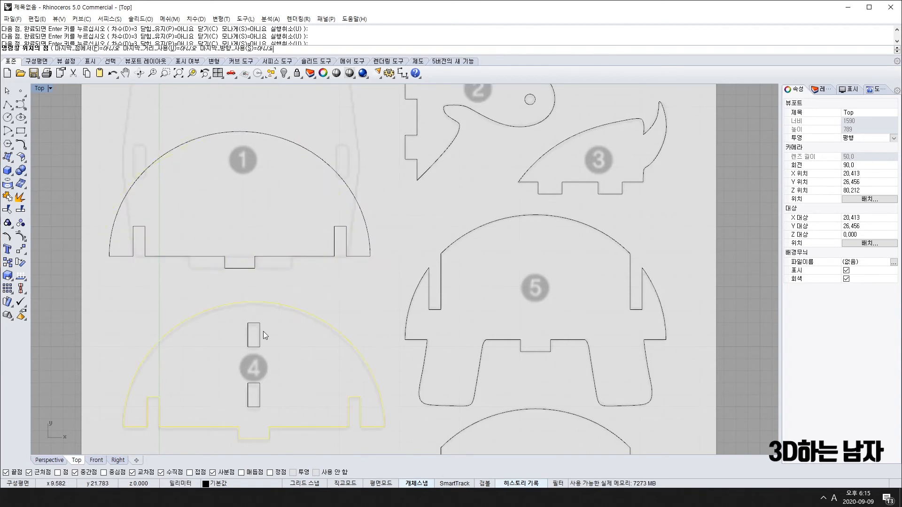
scroll(254, 256, "up", 4)
left_click(255, 264)
scroll(255, 264, "up", 8)
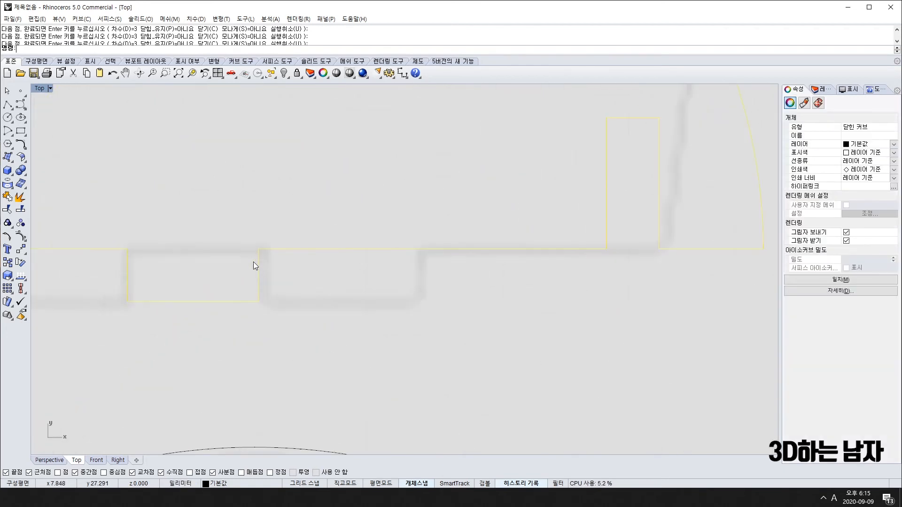
Move the part 4 copy so its tab corner aligns with part 1's bottom edge.
type("m")
key("Return")
left_click(258, 249)
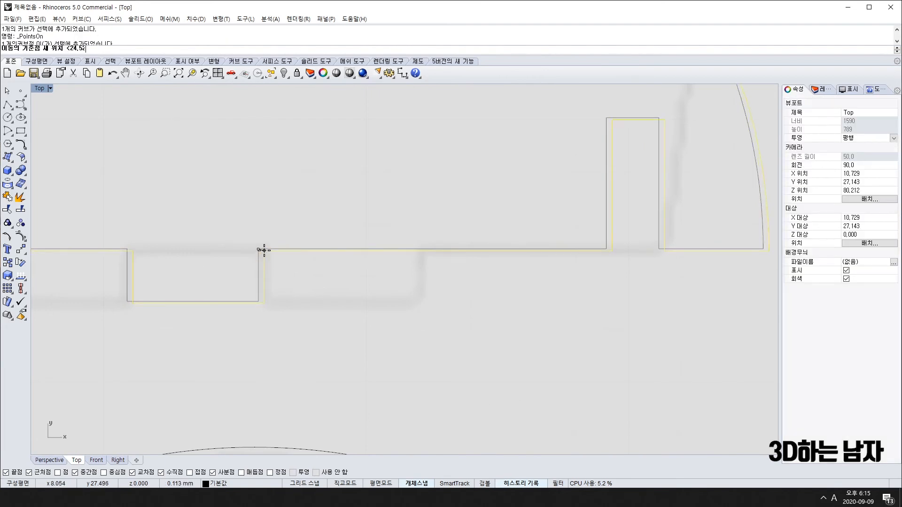
left_click(263, 250)
scroll(247, 303, "down", 5)
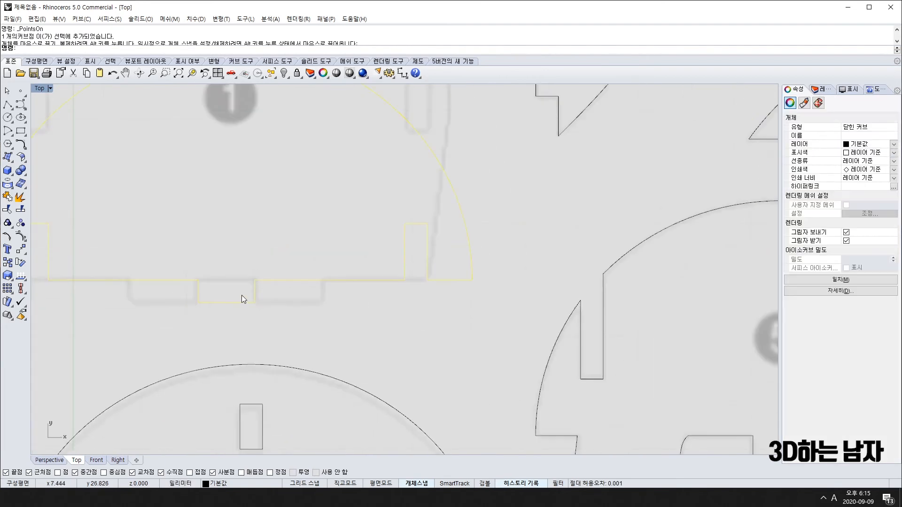
scroll(222, 284, "up", 8)
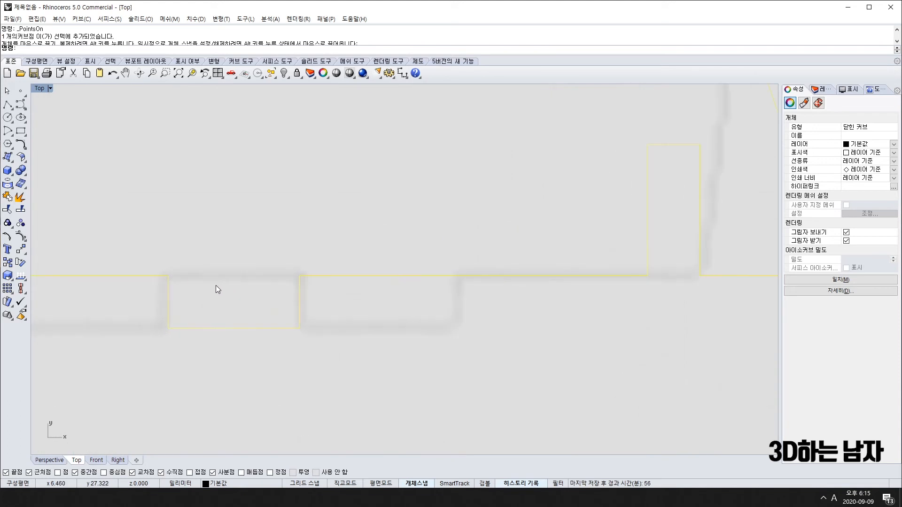
Draw a straight polyline across the tab from its upper-left to right corner.
type("pl")
key("Return")
left_click(168, 276)
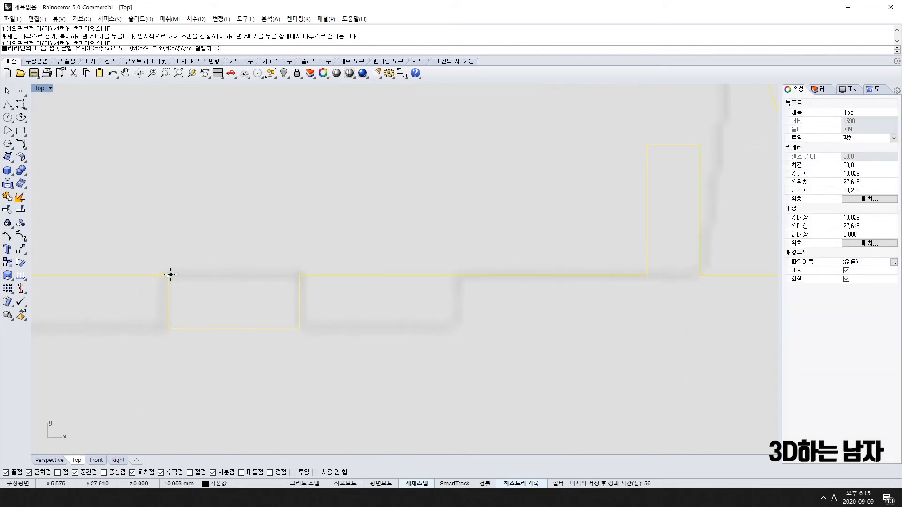
left_click(299, 276)
key("Return")
Draw vertical guide lines dropping below the edge from the right and left slot corners.
scroll(237, 328, "down", 5)
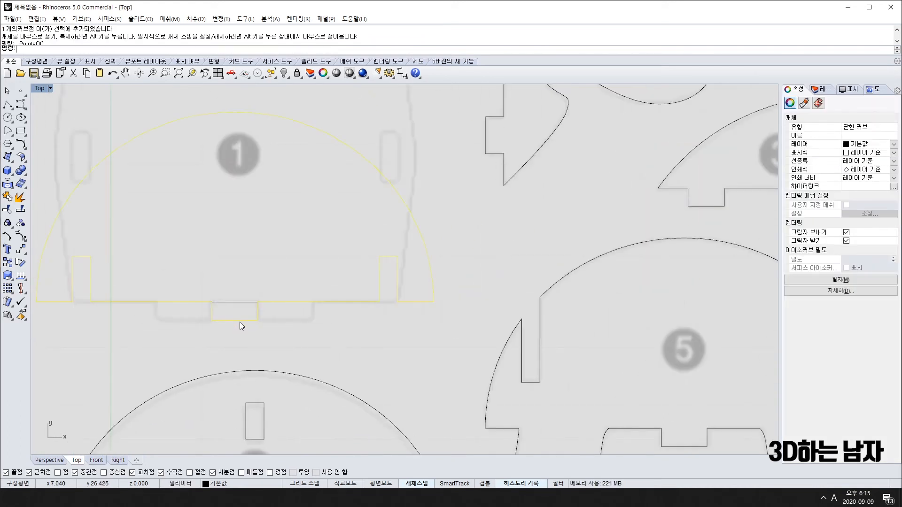
key("Return")
left_click(398, 303)
left_click(398, 346)
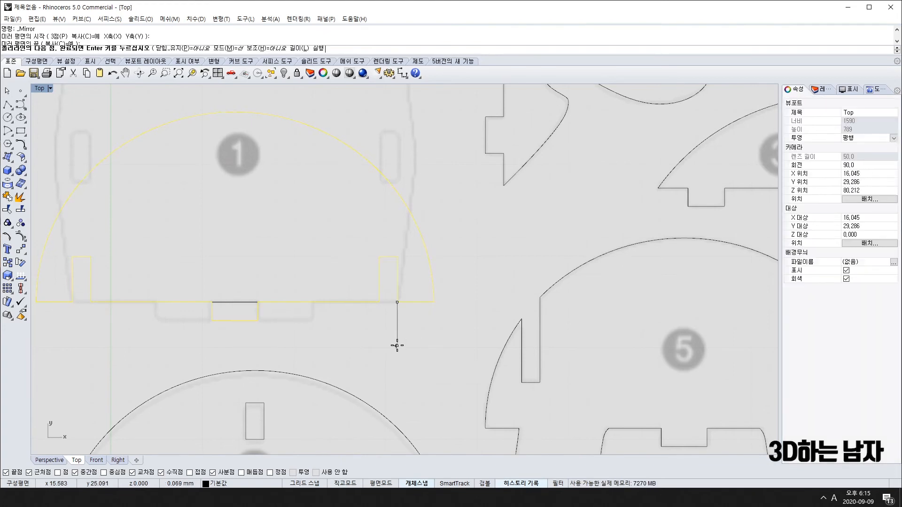
key("Return")
key("Return")
left_click(73, 302)
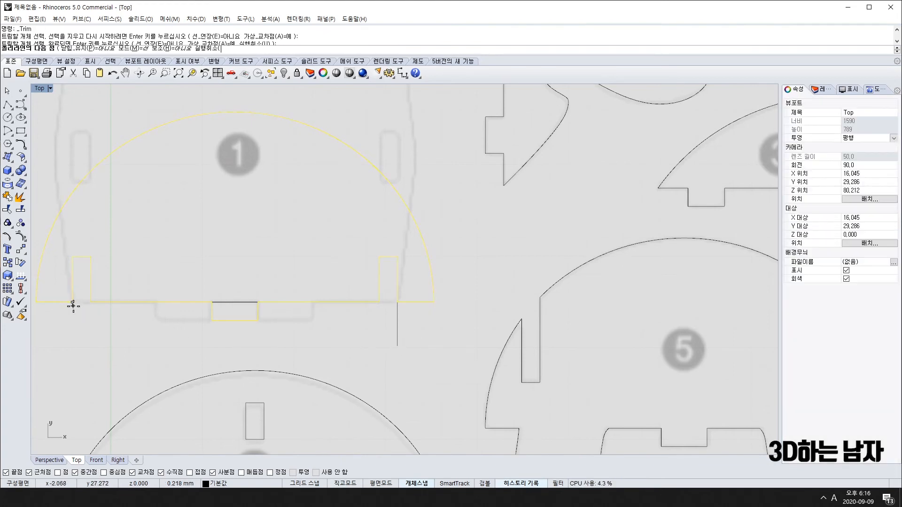
left_click(72, 362)
key("Return")
Delete the helper part 4 copy.
left_click(269, 320)
left_click(249, 320)
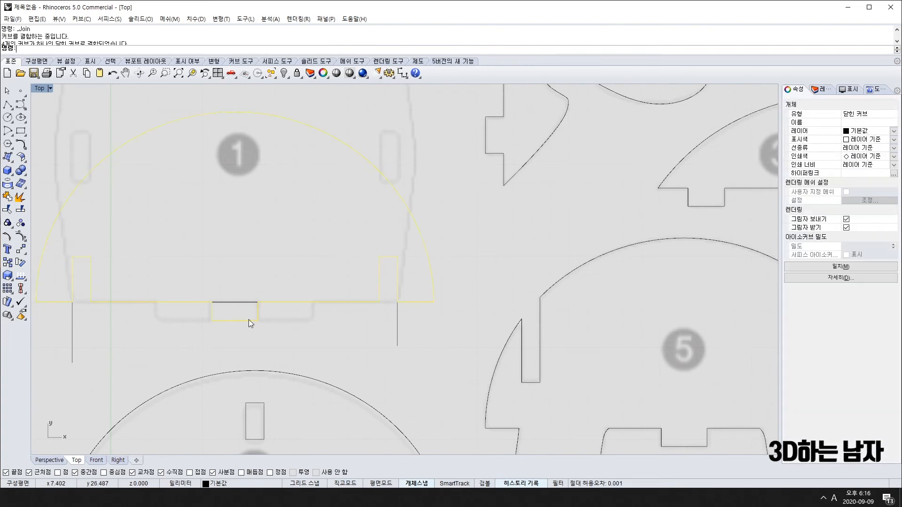
key("Delete")
Trace the right-hand notch from the tab line's right end down, across and back up.
scroll(523, 340, "down", 5)
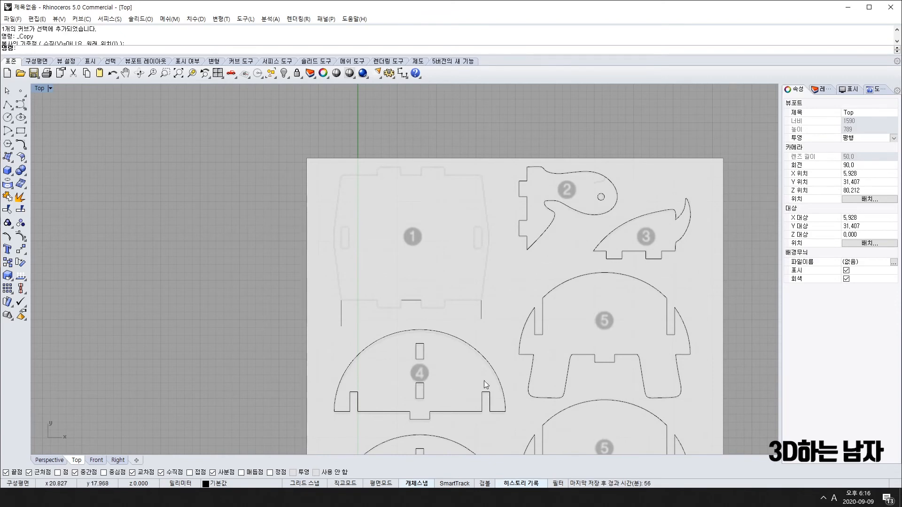
scroll(418, 315, "up", 3)
scroll(405, 272, "down", 3)
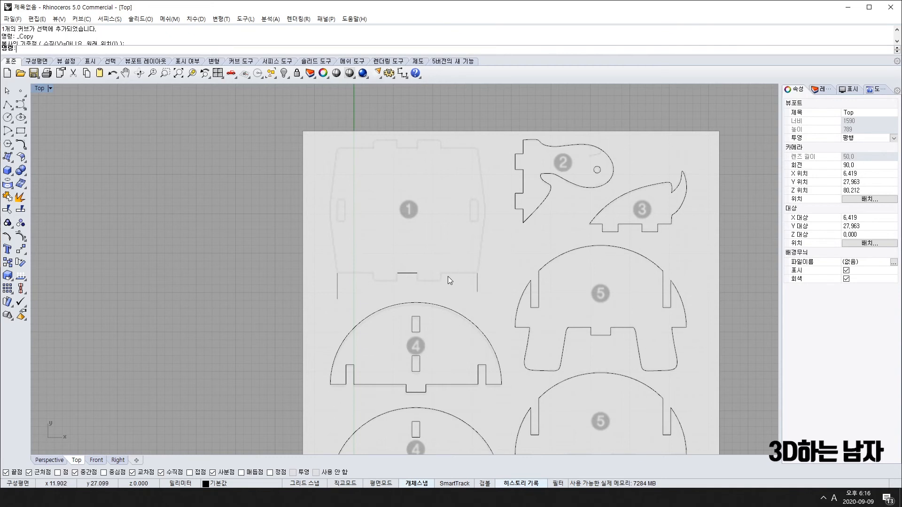
scroll(447, 276, "up", 6)
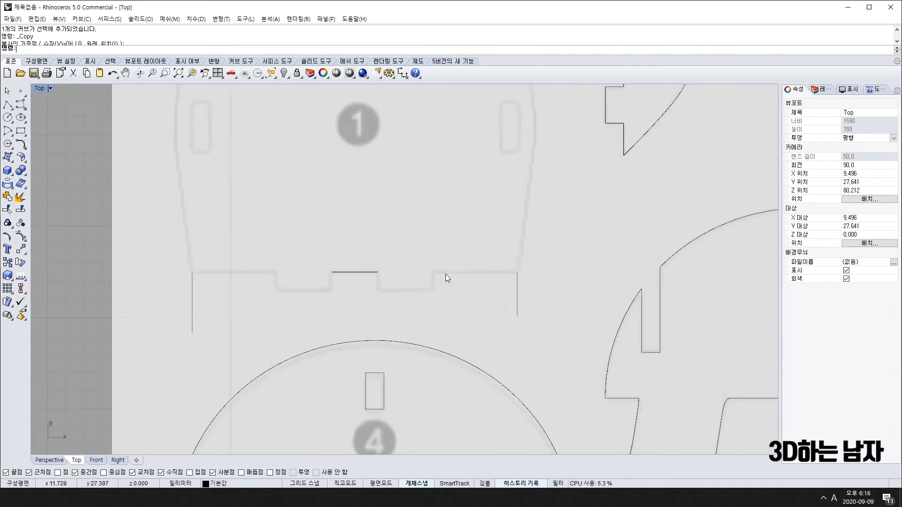
right_click(386, 282)
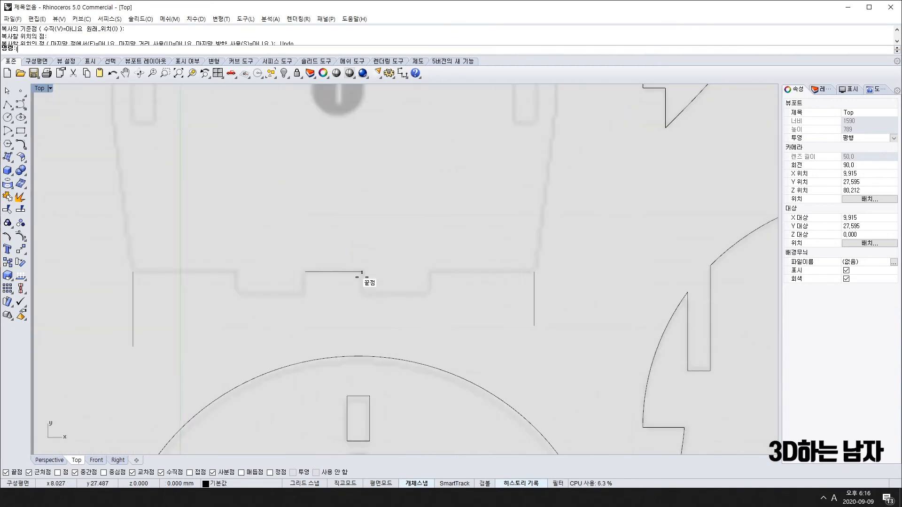
left_click(363, 272)
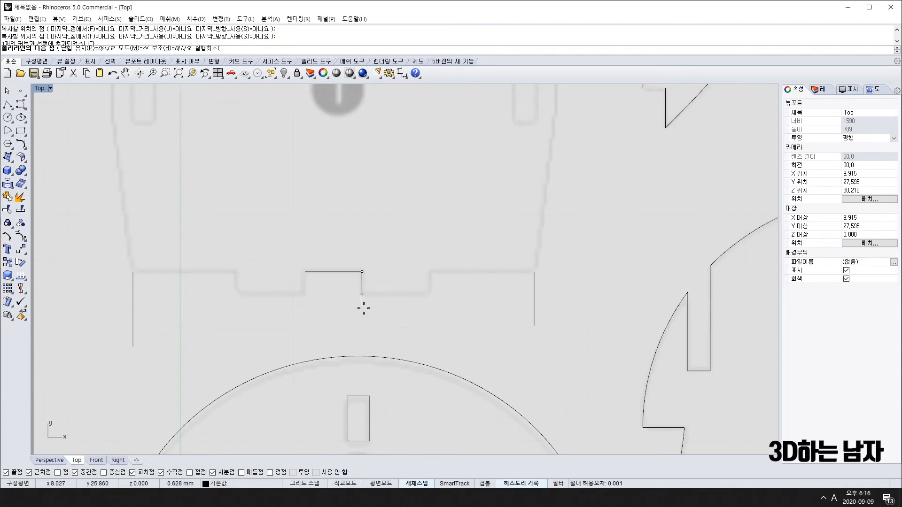
left_click(362, 295)
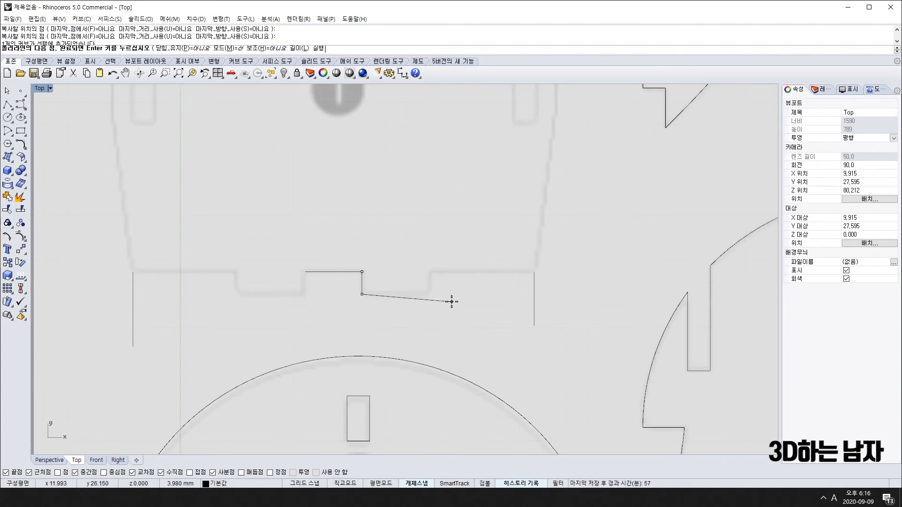
left_click(429, 295)
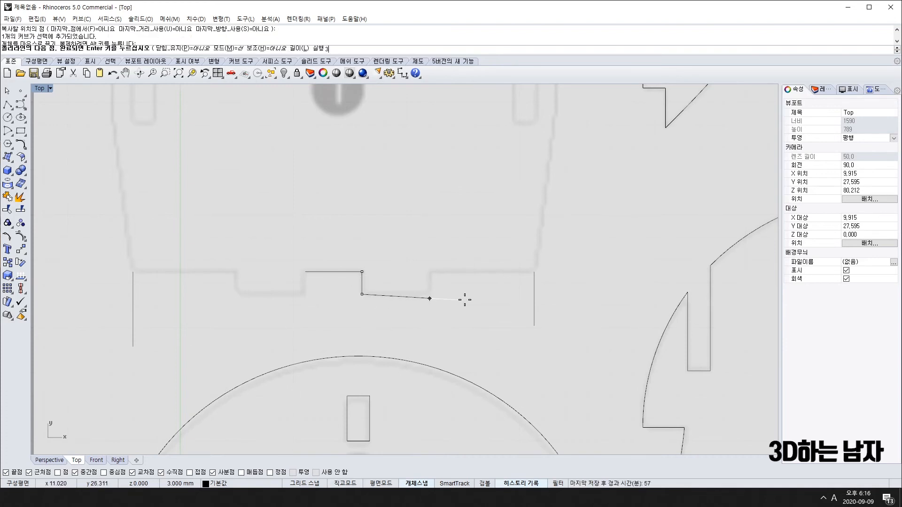
left_click(430, 272)
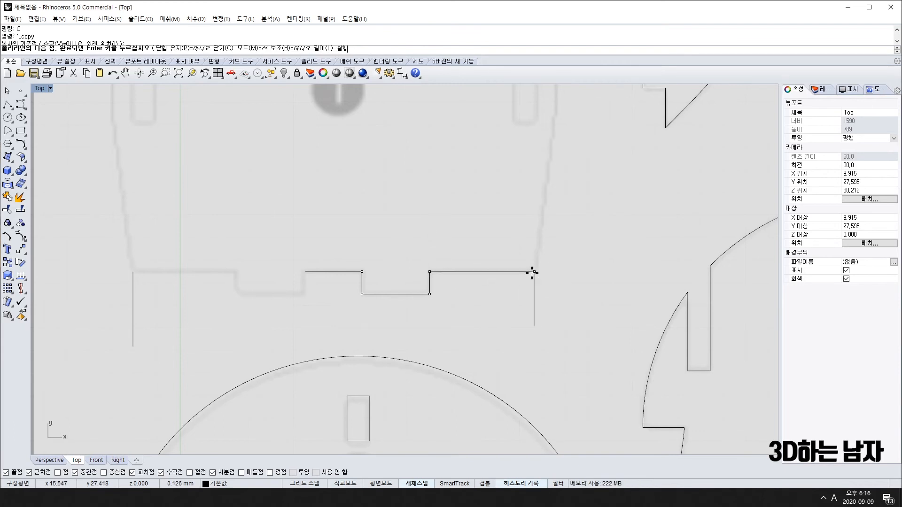
key("Return")
Trace the left side with a 1 mm drop, 3 mm run and 1 mm rise, then select both guides.
key("Return")
left_click(305, 271)
type("1")
key("Return")
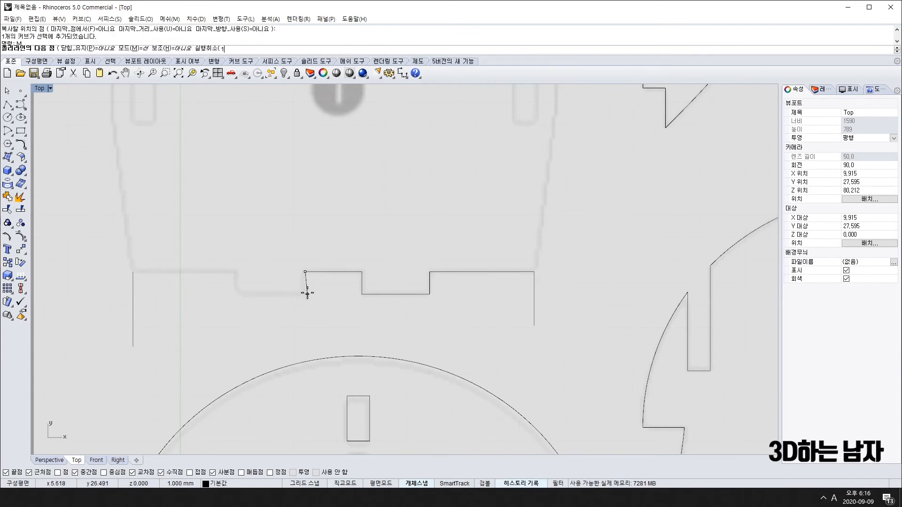
left_click(308, 311)
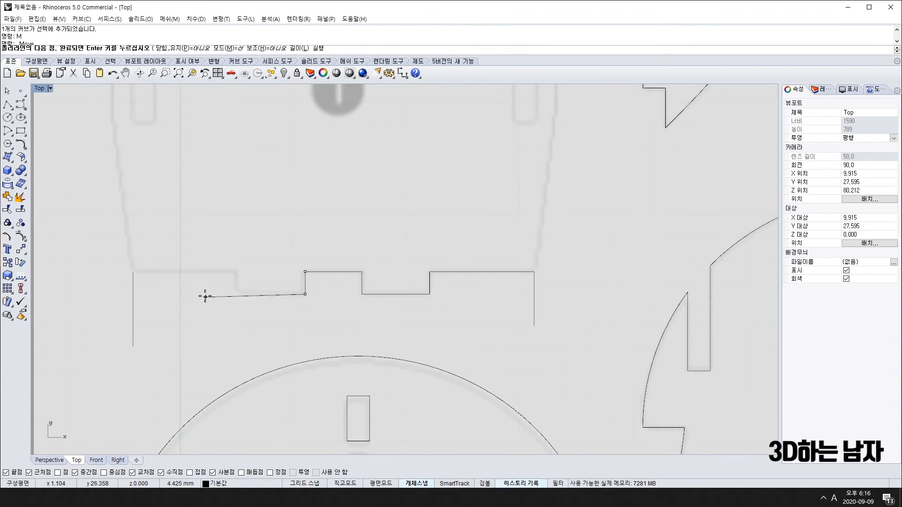
type("3")
key("Return")
left_click(145, 306, "shift")
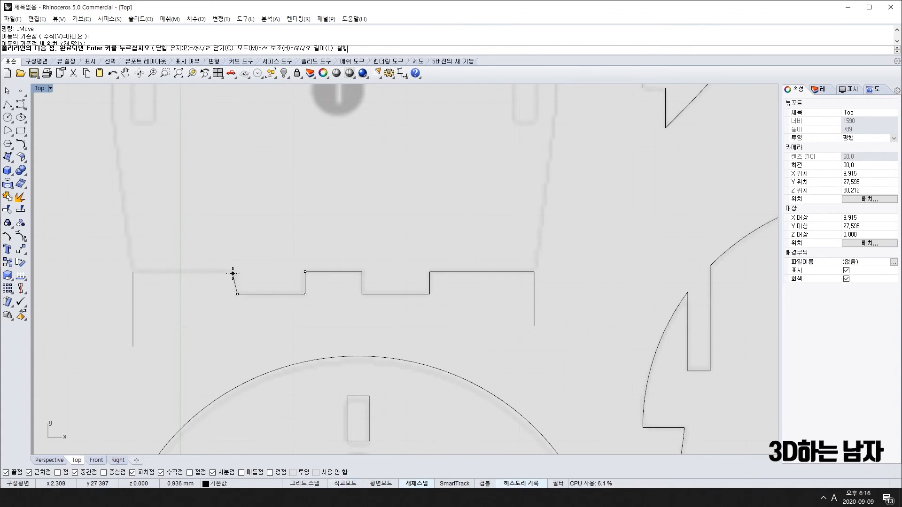
type("1")
key("Return")
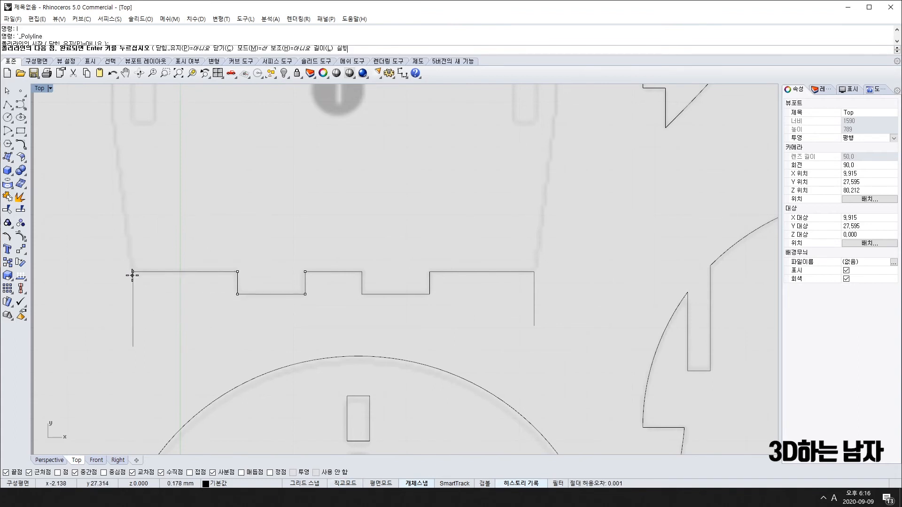
left_click(133, 271)
scroll(134, 275, "down", 6)
left_click(137, 289)
left_click(248, 287, "shift")
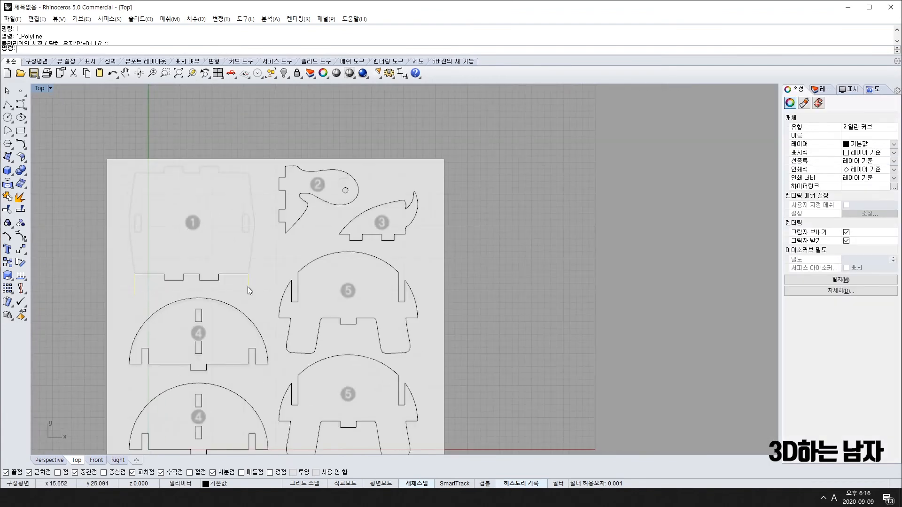
Delete the two vertical guide lines and bring parts 1–3 back into view.
key("Delete")
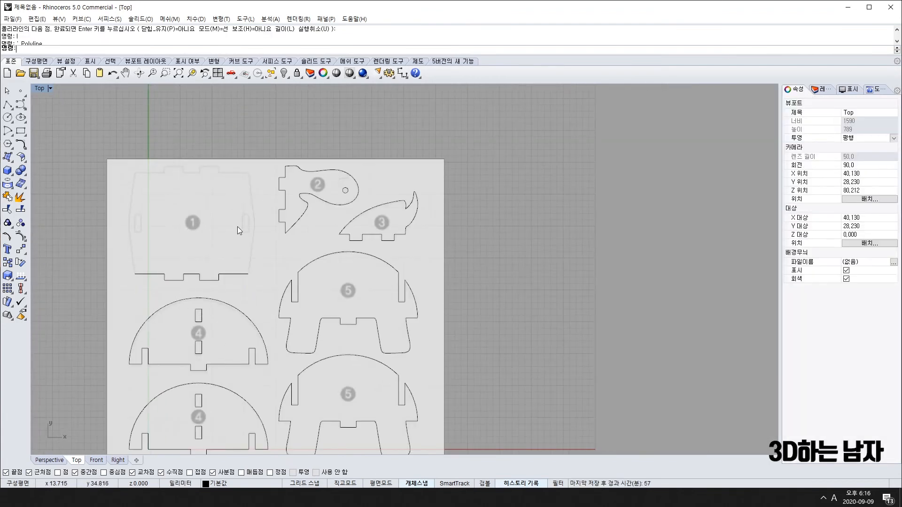
scroll(239, 230, "up", 5)
scroll(235, 284, "down", 5)
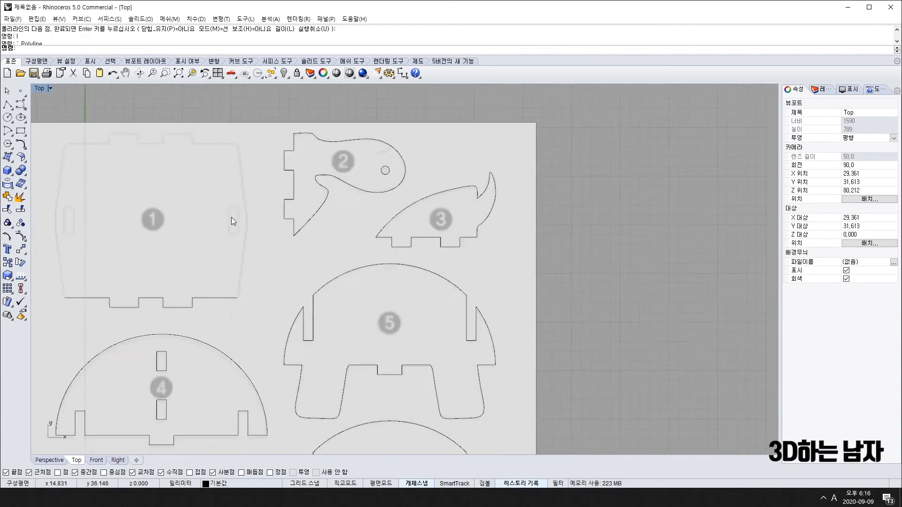
scroll(295, 359, "up", 4)
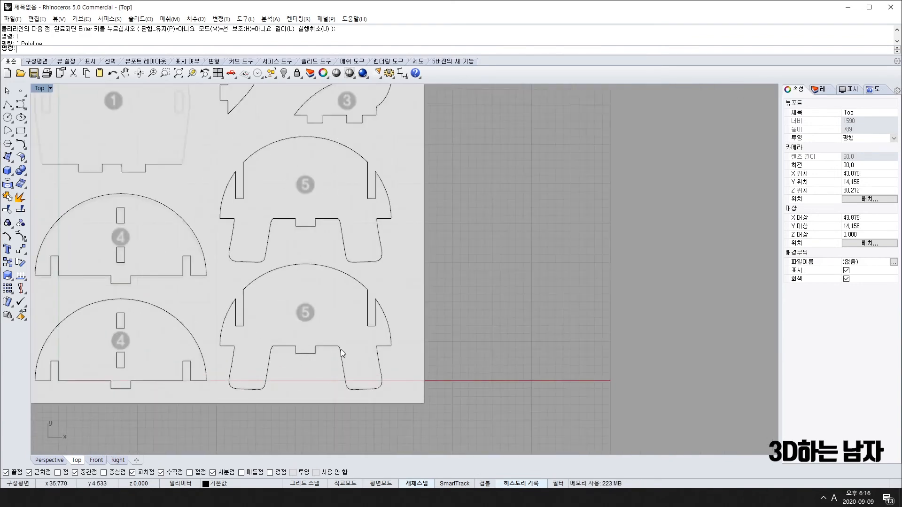
right_click_drag(284, 235, 346, 302)
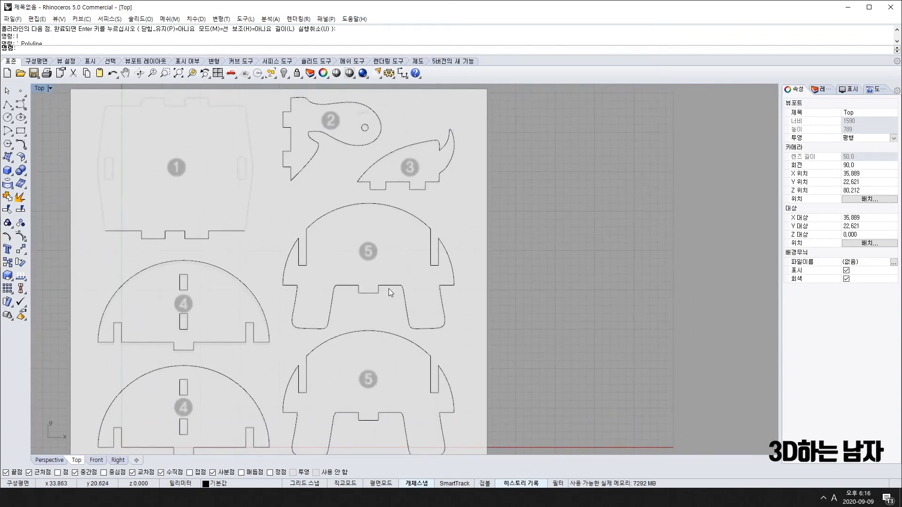
scroll(340, 213, "down", 3)
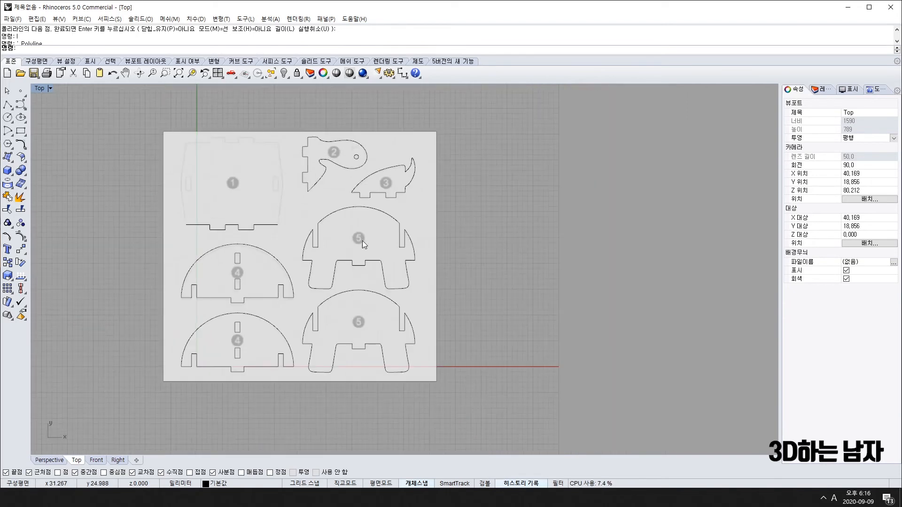
Copy the upper shape 5 outline over piece 1 and select the copy.
left_click(359, 264)
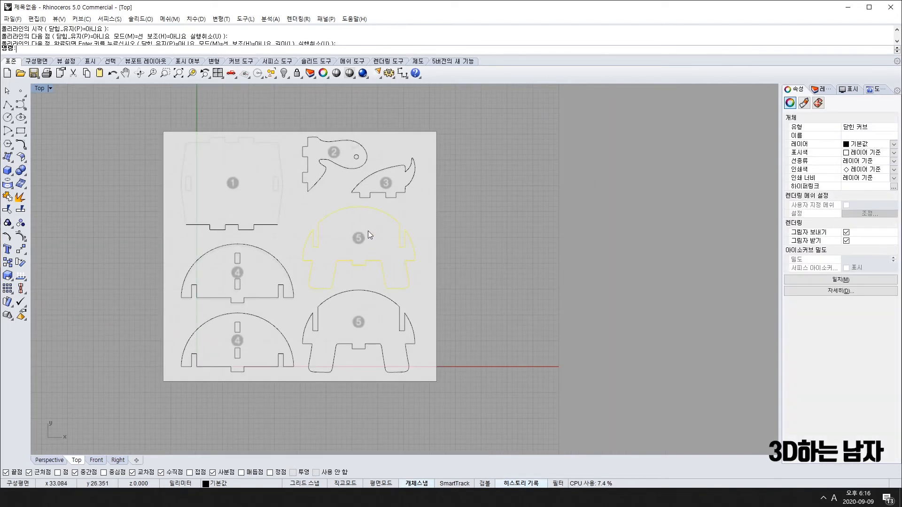
type("C")
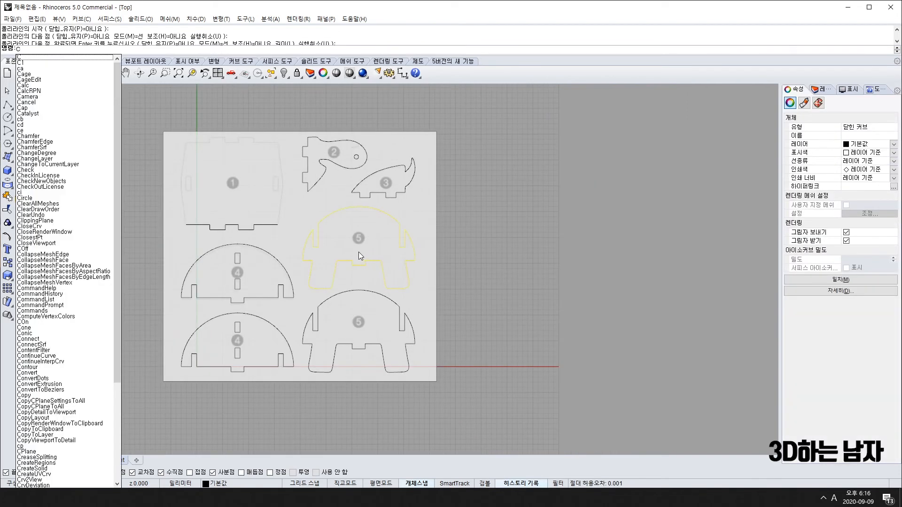
key("Return")
left_click(360, 240)
right_click_drag(234, 154, 227, 190)
left_click(227, 191)
key("Return")
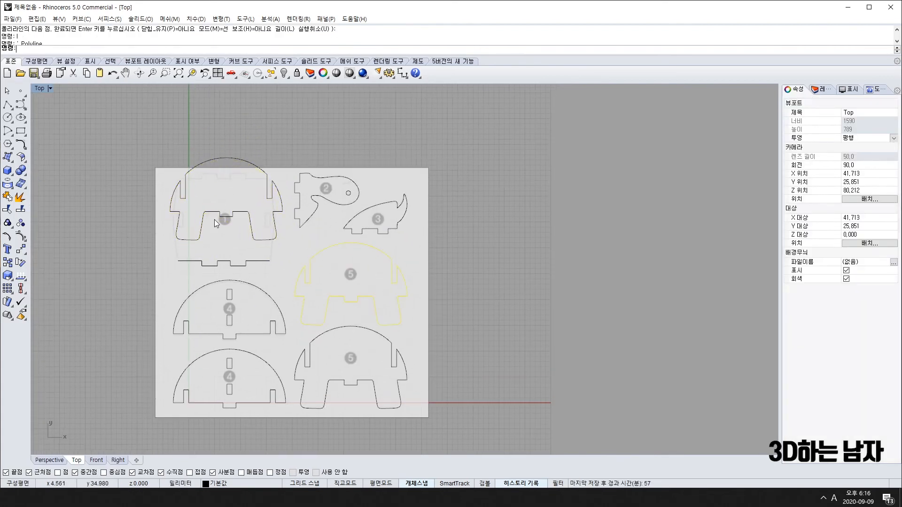
left_click(217, 224)
scroll(225, 219, "up", 5)
Rotate the copied outline 90° about its notch endpoint.
type("r")
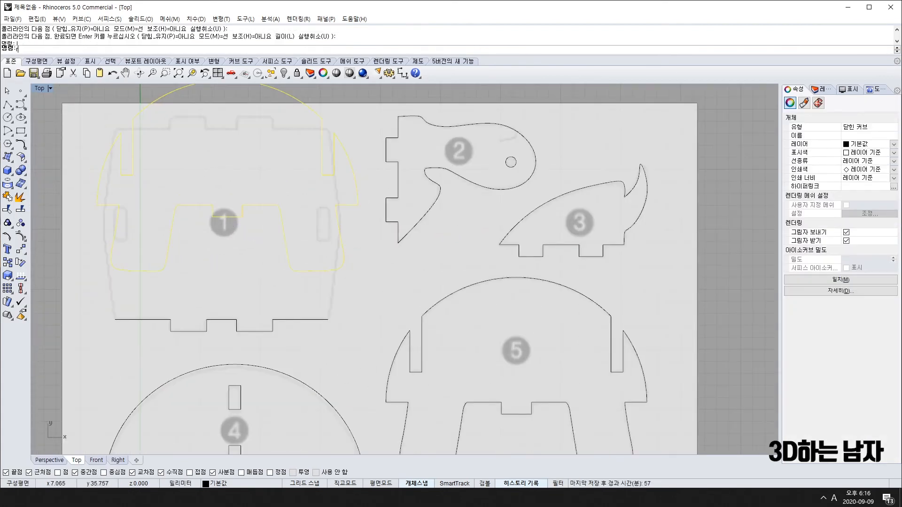
type("o")
key("Return")
scroll(219, 217, "up", 5)
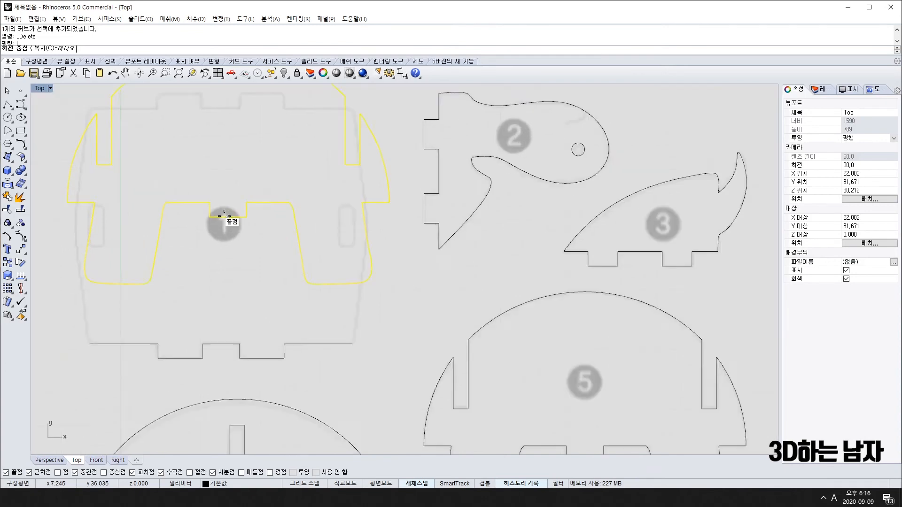
left_click(233, 218)
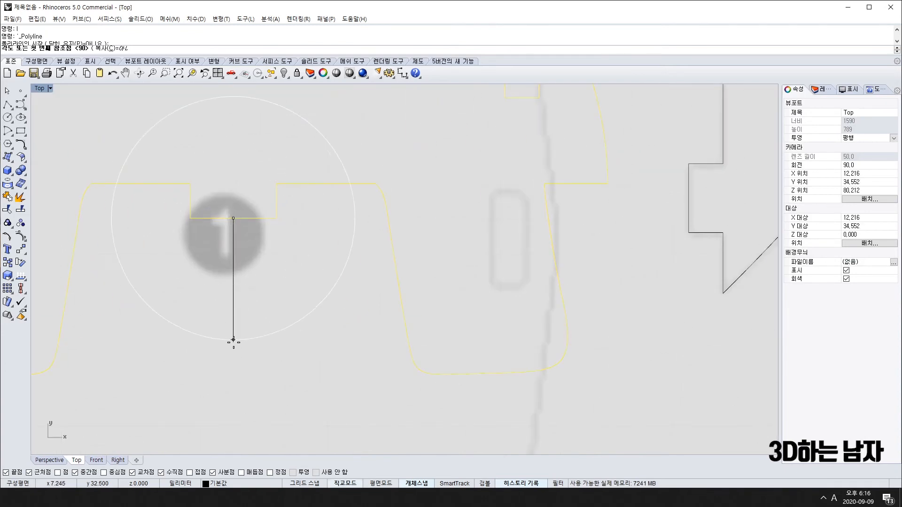
left_click(233, 350)
left_click(322, 235)
scroll(313, 263, "down", 5)
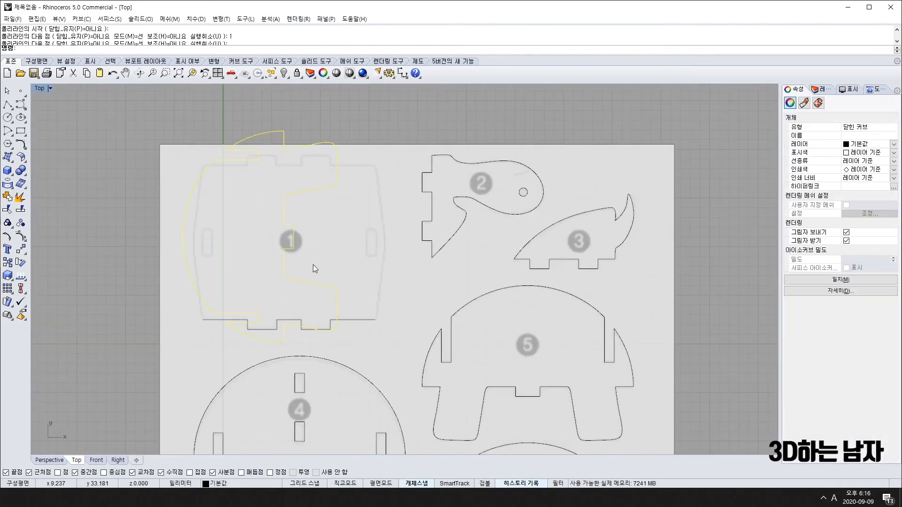
scroll(314, 263, "up", 4)
scroll(313, 260, "up", 1)
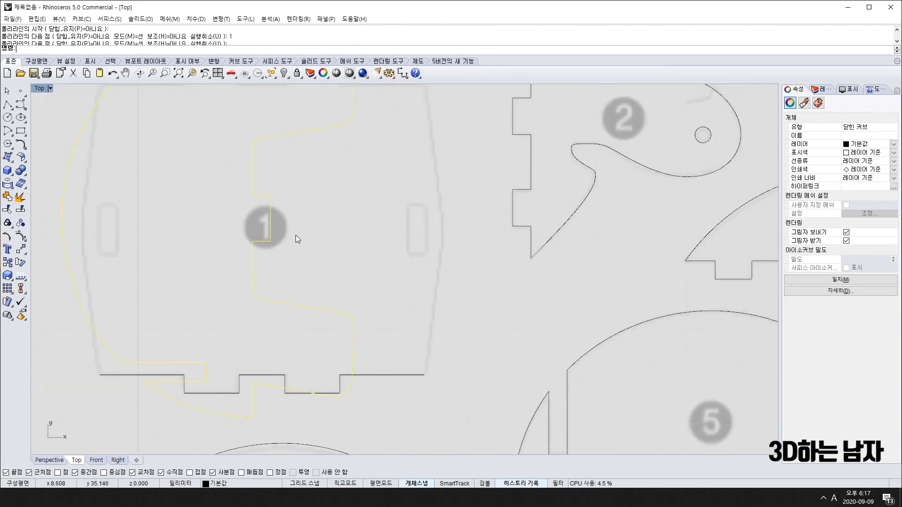
scroll(276, 220, "down", 6)
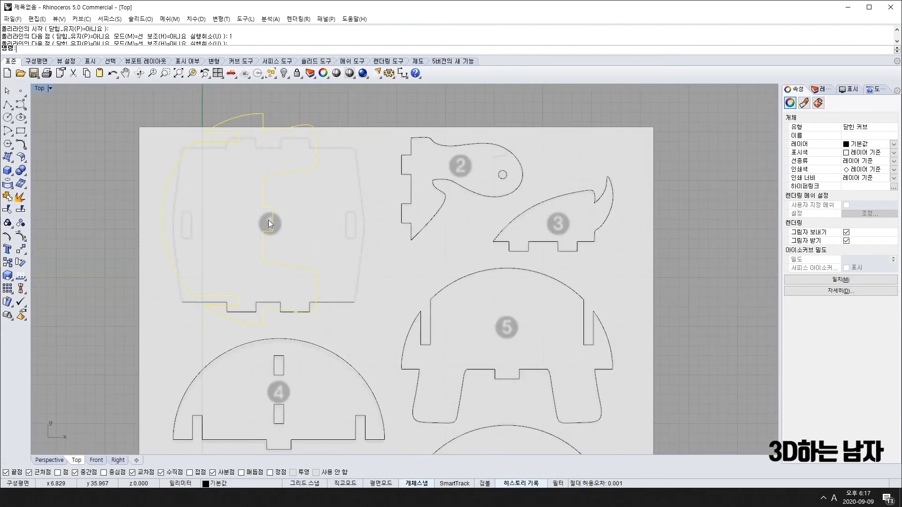
Move the rotated copy over piece 1's right slot and bottom edge.
type("m")
key("Return")
left_click(273, 219)
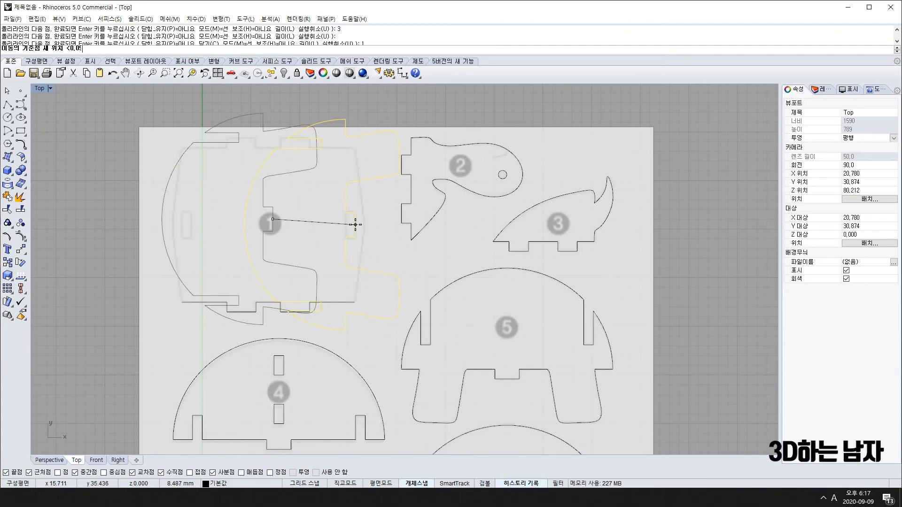
left_click(355, 225)
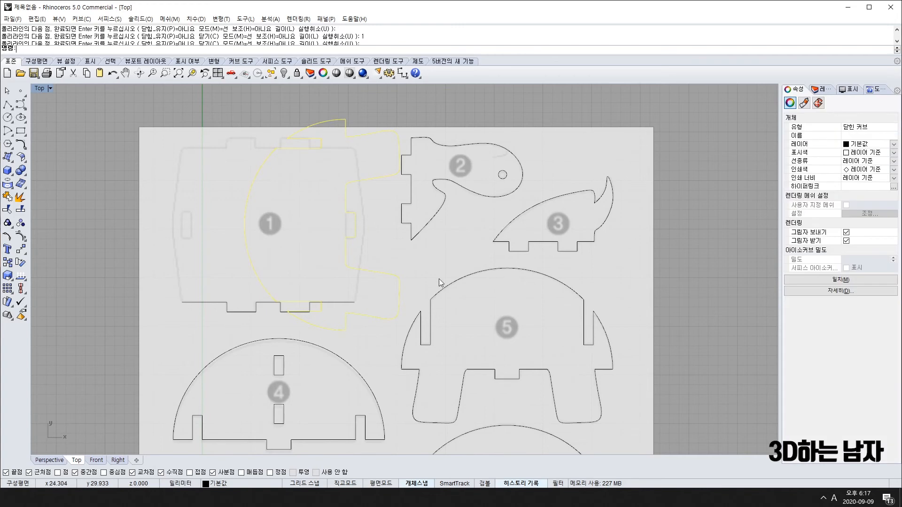
scroll(440, 281, "down", 1)
scroll(356, 296, "up", 8)
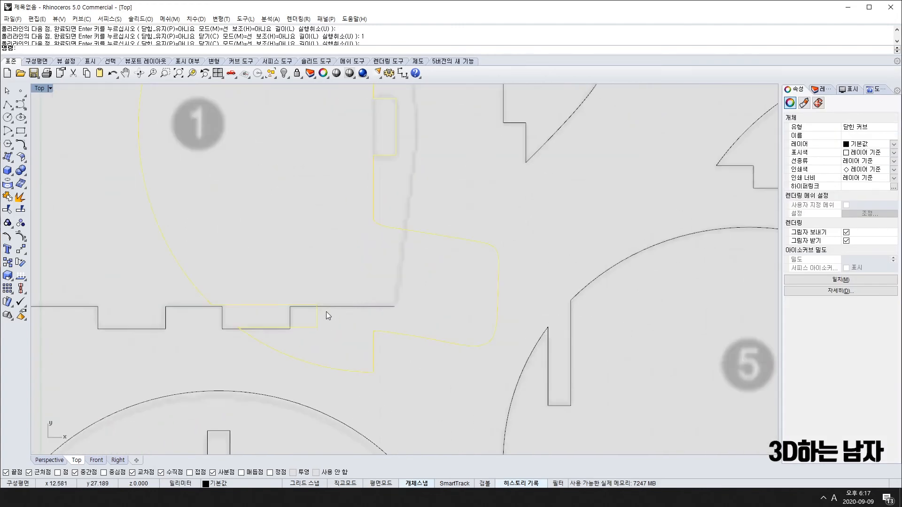
scroll(324, 302, "up", 2)
key("space")
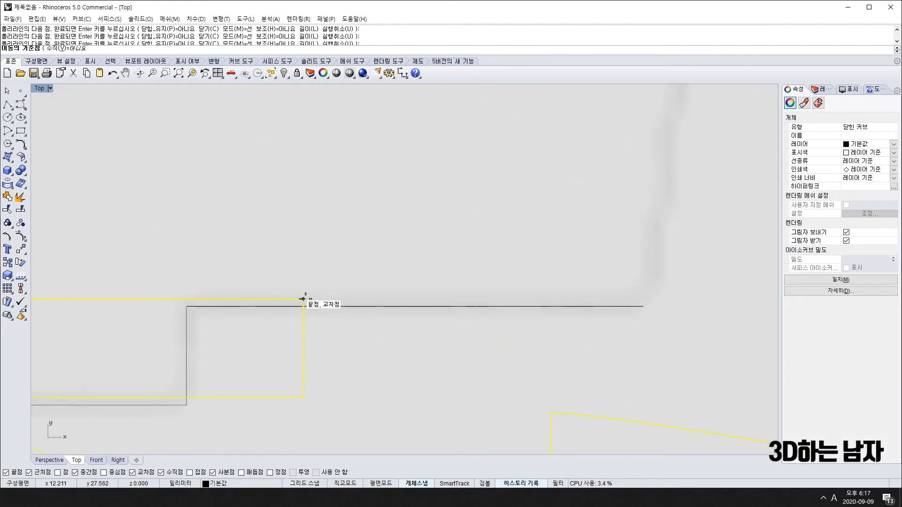
Snap the copy's notch corner onto piece 1's bottom edge.
left_click(304, 299)
left_click(304, 306)
scroll(322, 297, "down", 8)
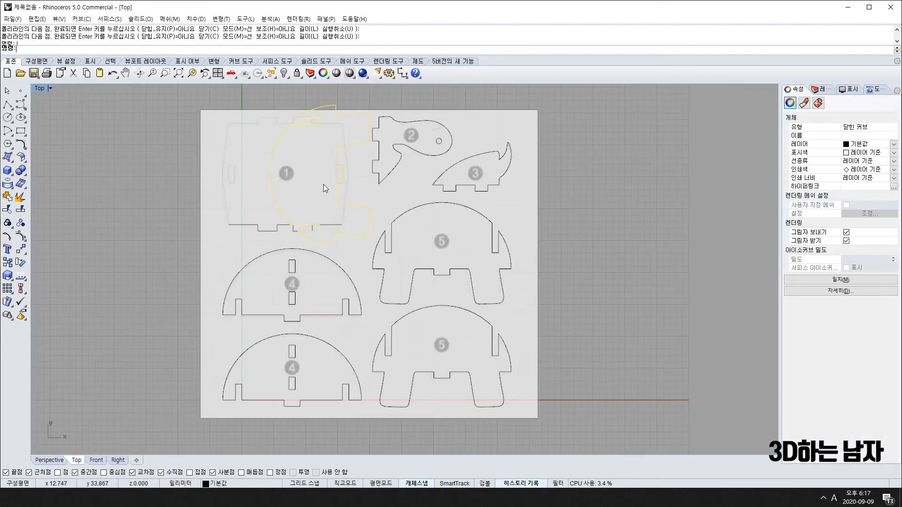
scroll(306, 219, "up", 6)
scroll(317, 119, "up", 4)
scroll(322, 122, "down", 4)
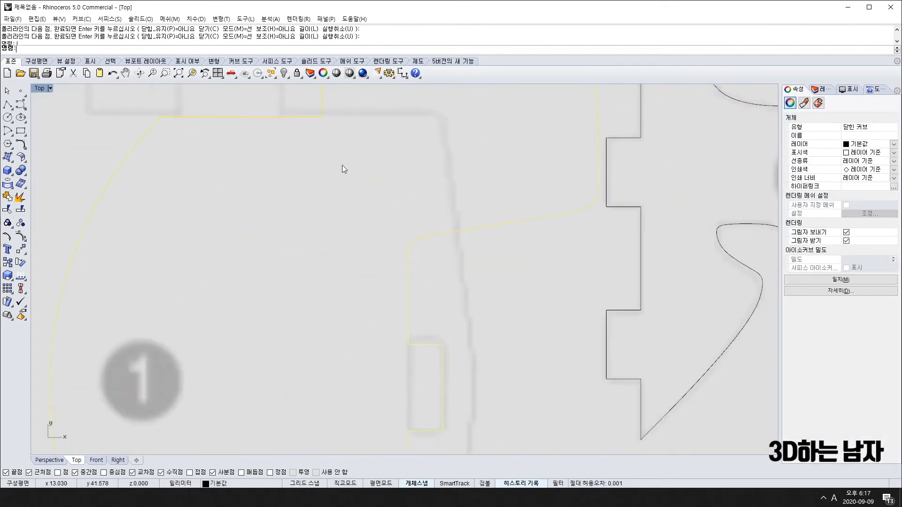
right_click_drag(388, 318, 326, 288)
scroll(316, 209, "up", 4)
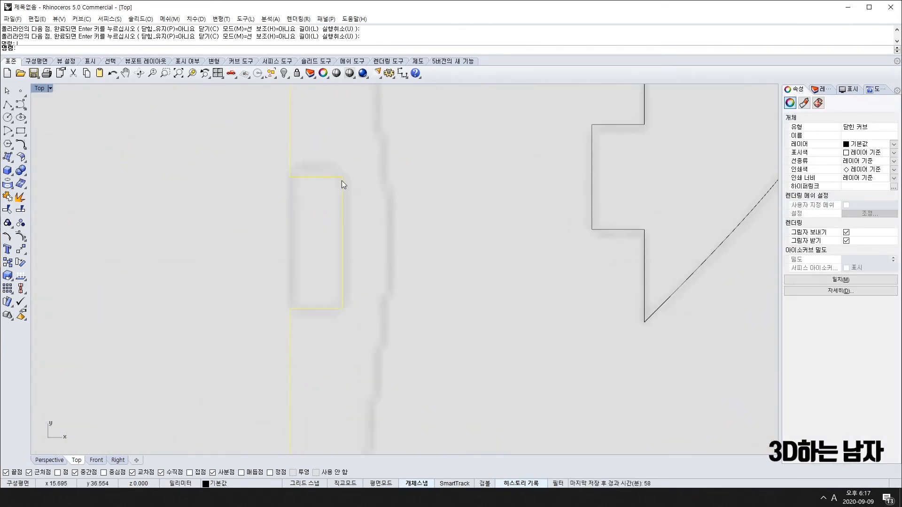
Draw a polyline from the slot rectangle corner to its left corner, then straight up.
key("Return")
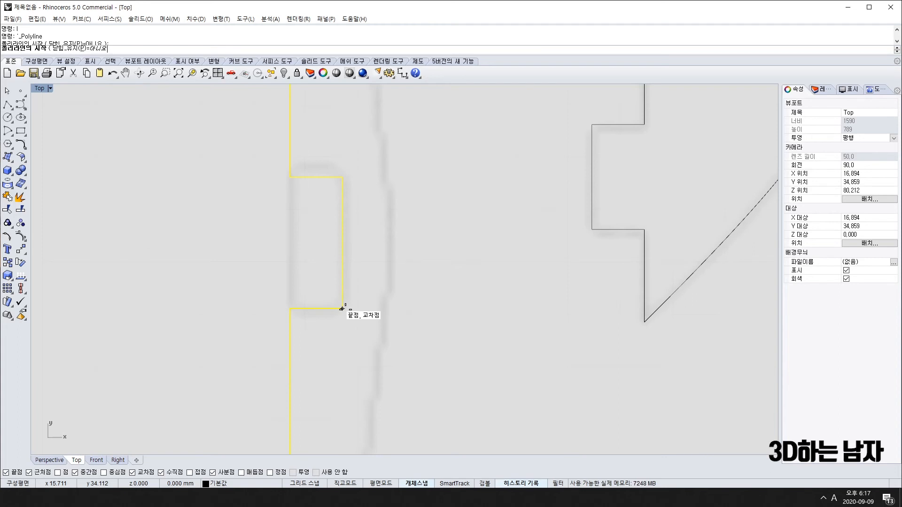
left_click(342, 308)
left_click(290, 309)
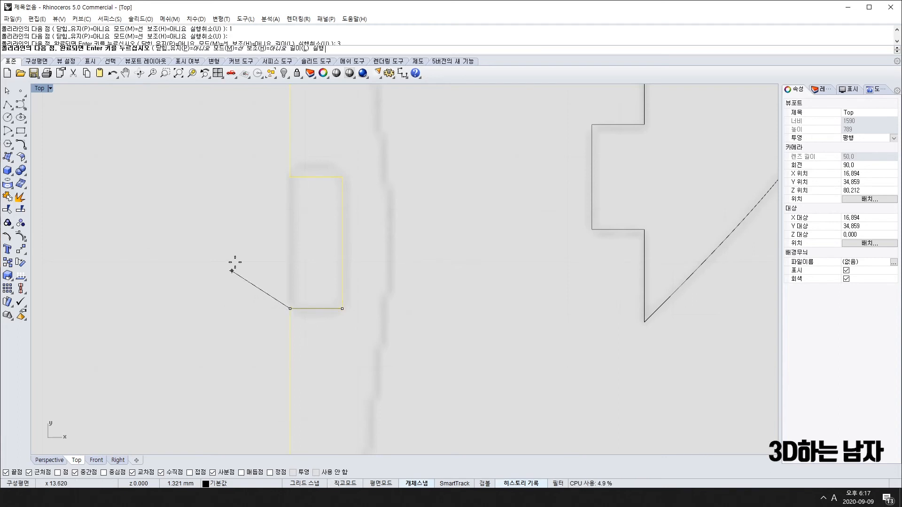
left_click(290, 151)
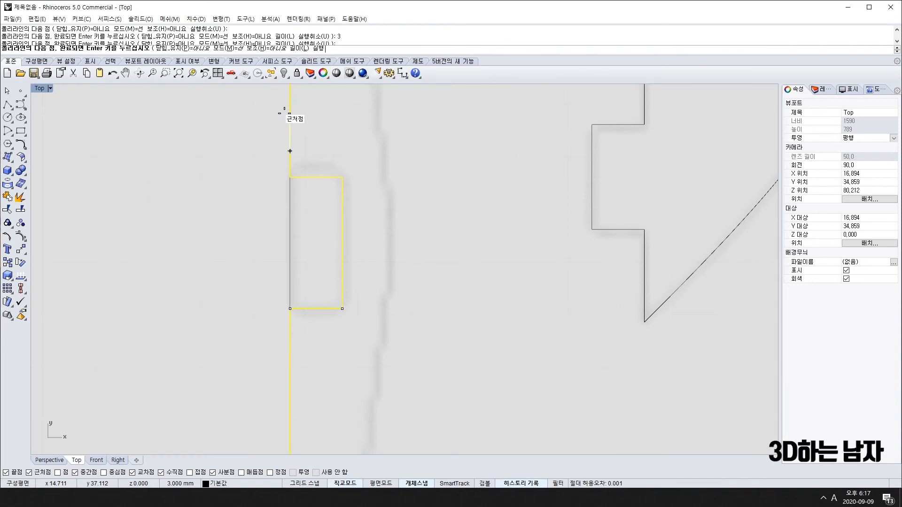
scroll(281, 130, "down", 4)
scroll(258, 133, "up", 5)
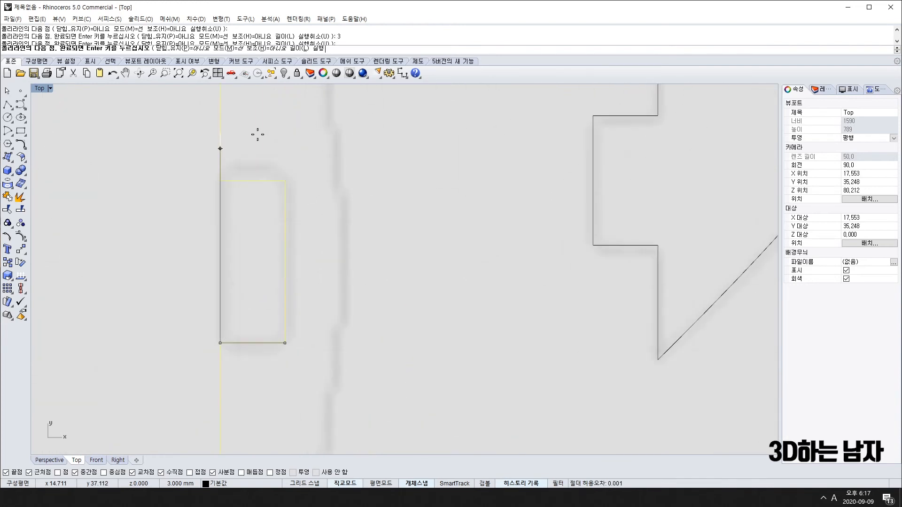
key("Return")
scroll(308, 195, "down", 12)
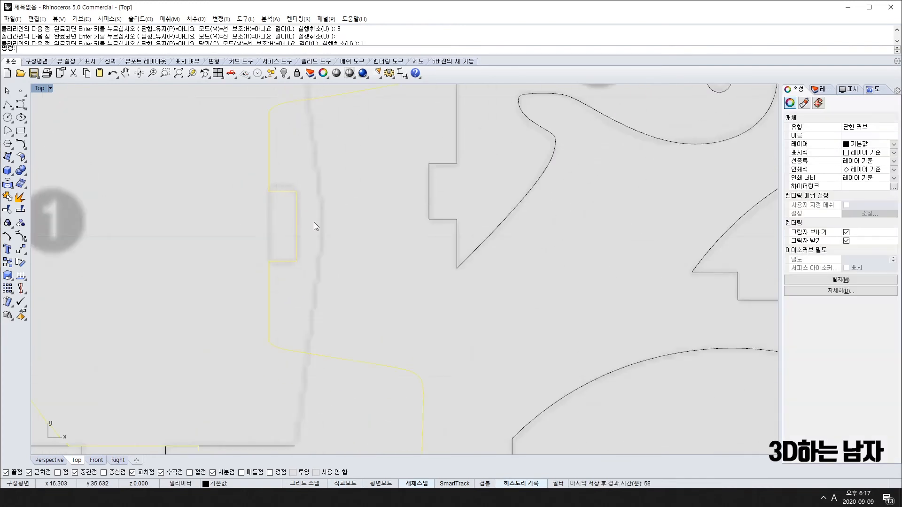
right_click_drag(610, 390, 433, 228)
scroll(450, 324, "down", 6)
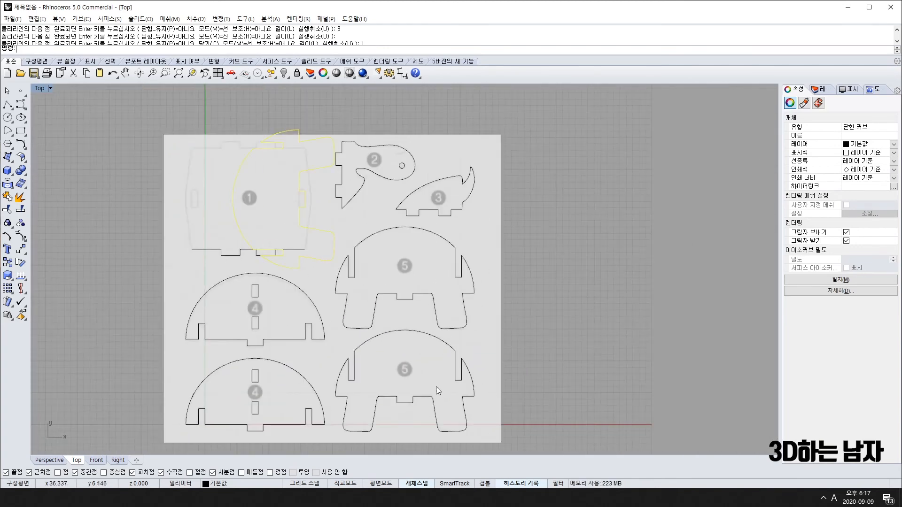
scroll(250, 178, "up", 8)
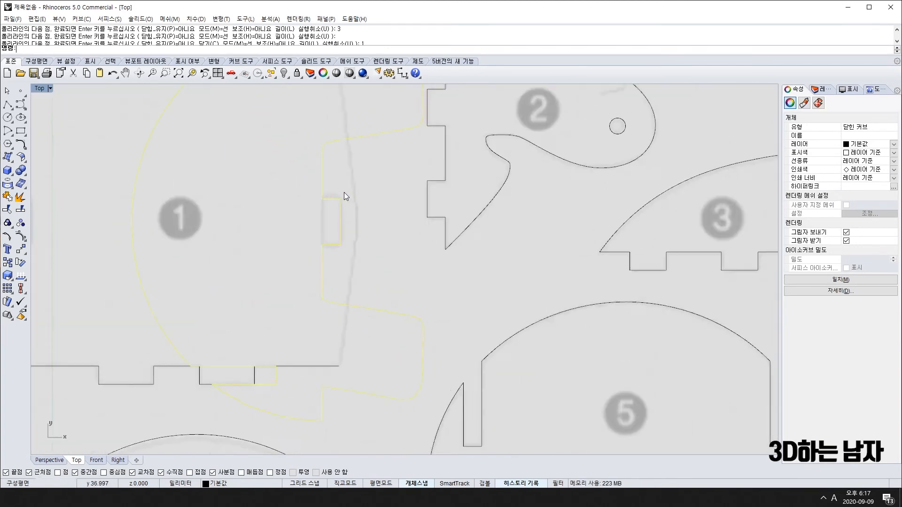
Measure the small slot rectangle's side as 2.50 and select the slot curve.
left_click(402, 73)
left_click(338, 272)
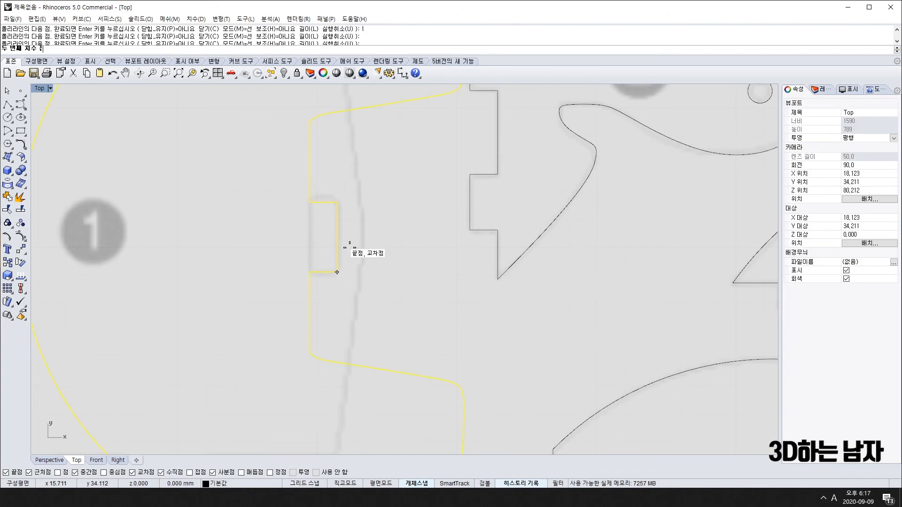
left_click(338, 202)
key("Escape")
left_click(338, 265)
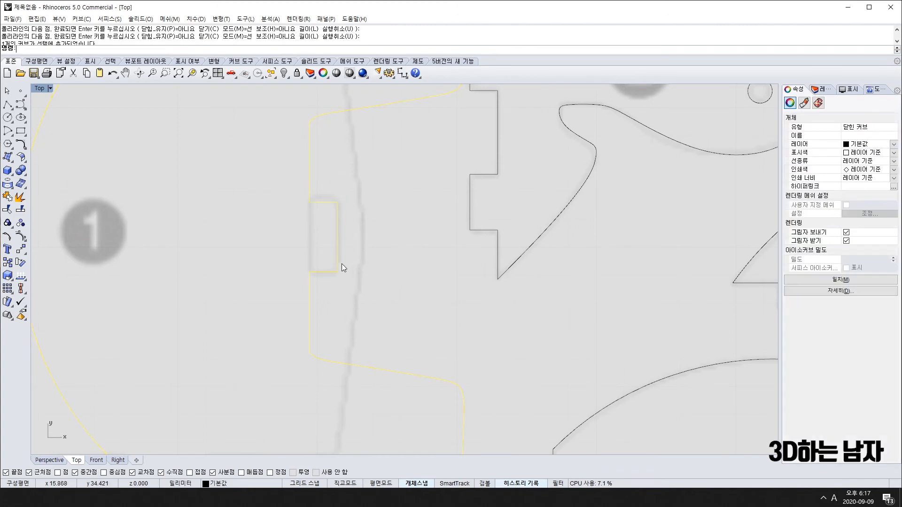
scroll(320, 268, "up", 3)
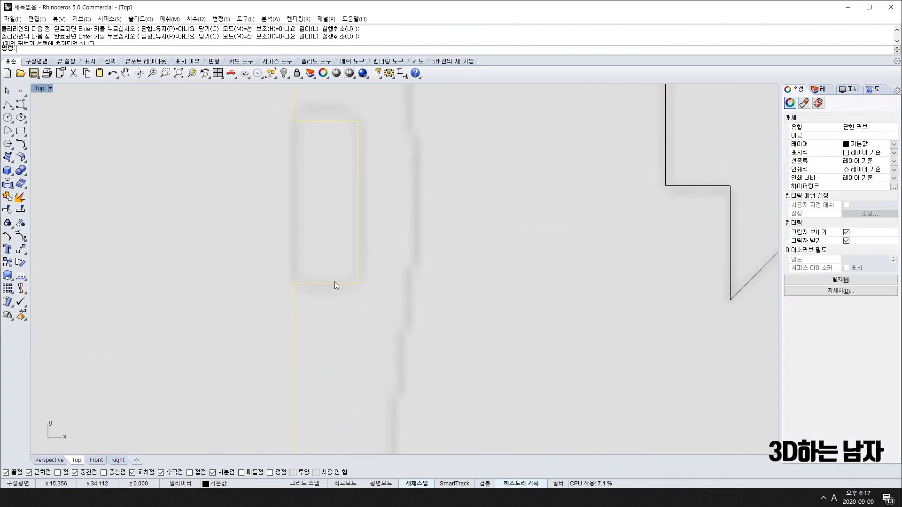
Trace a closed polyline from the notch corner along the slot bottom, 2 units up, and back.
type("pl")
key("Return")
left_click(357, 283)
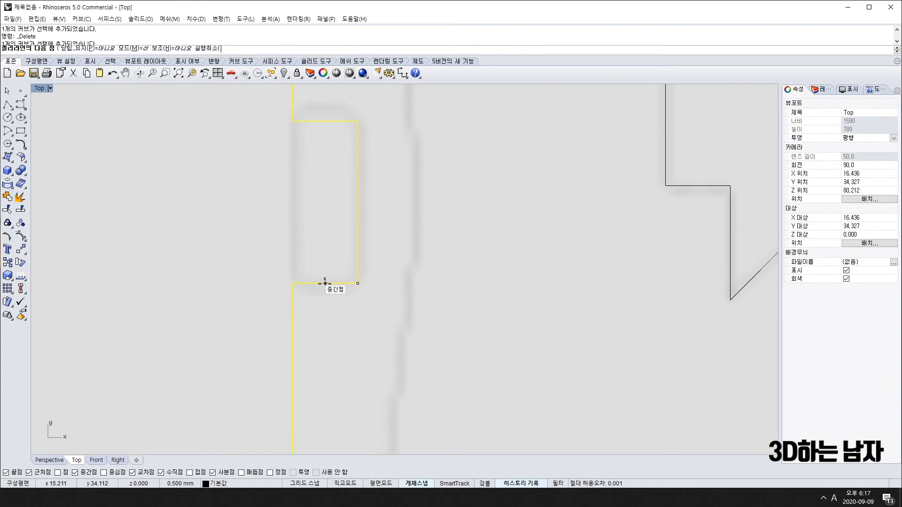
left_click(293, 284)
type("2")
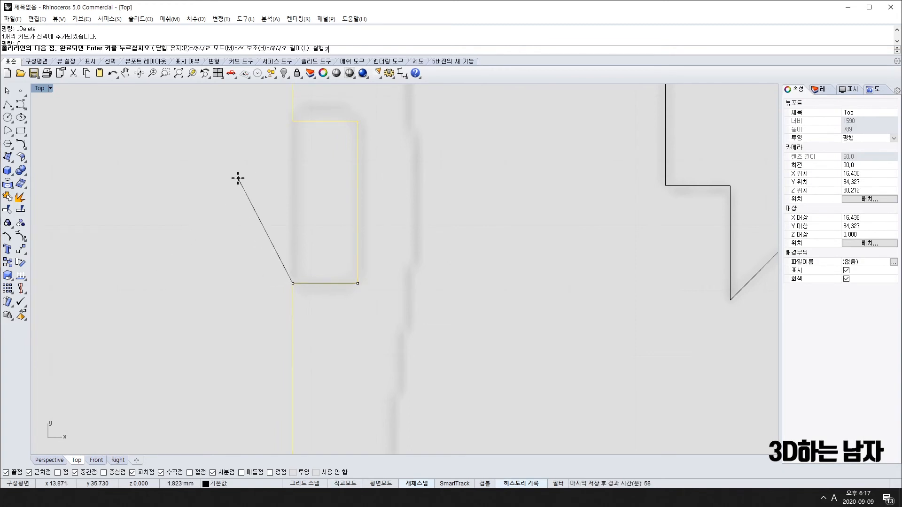
key("Return")
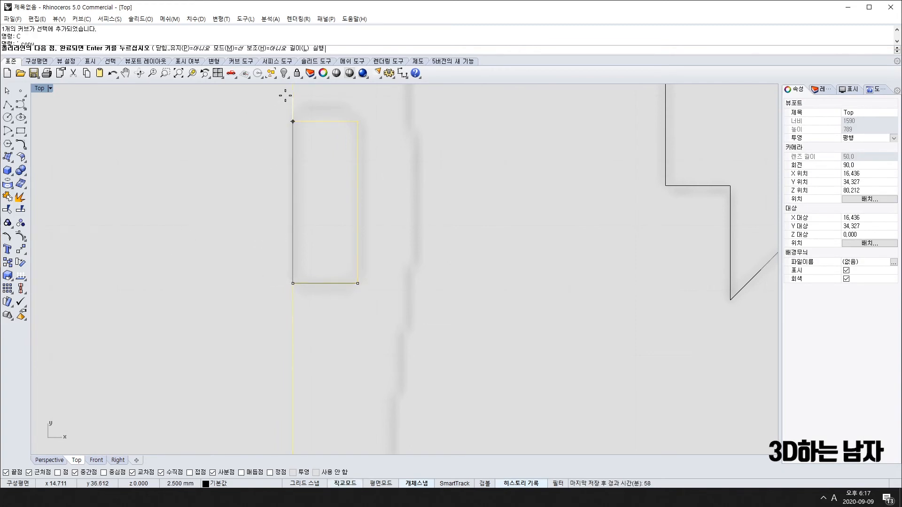
left_click(285, 95)
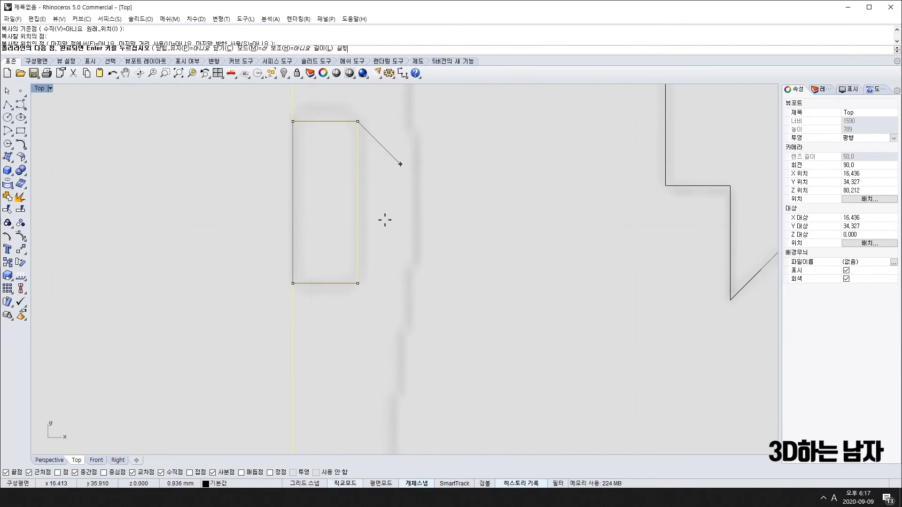
left_click(359, 284)
scroll(327, 281, "down", 10)
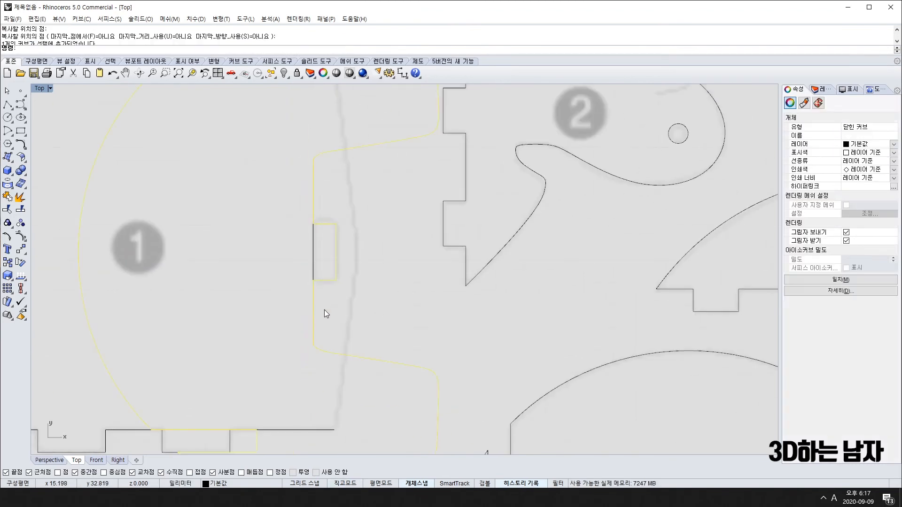
scroll(324, 195, "up", 10)
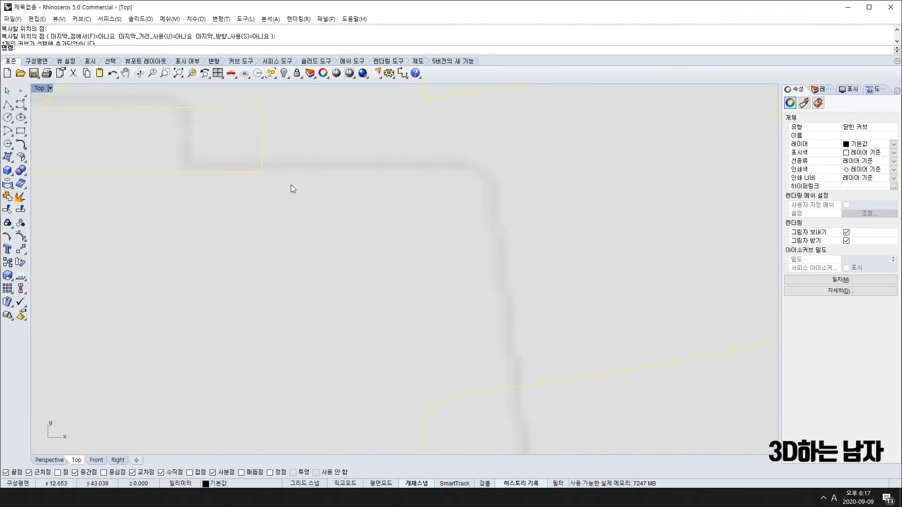
Rotate the traced outline about its corner using a reference point to the right.
type("r")
key("Return")
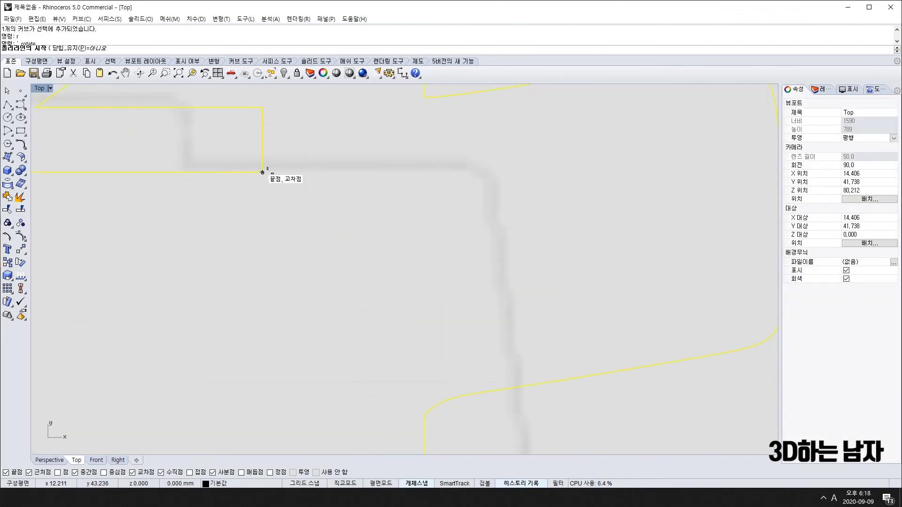
left_click(261, 172)
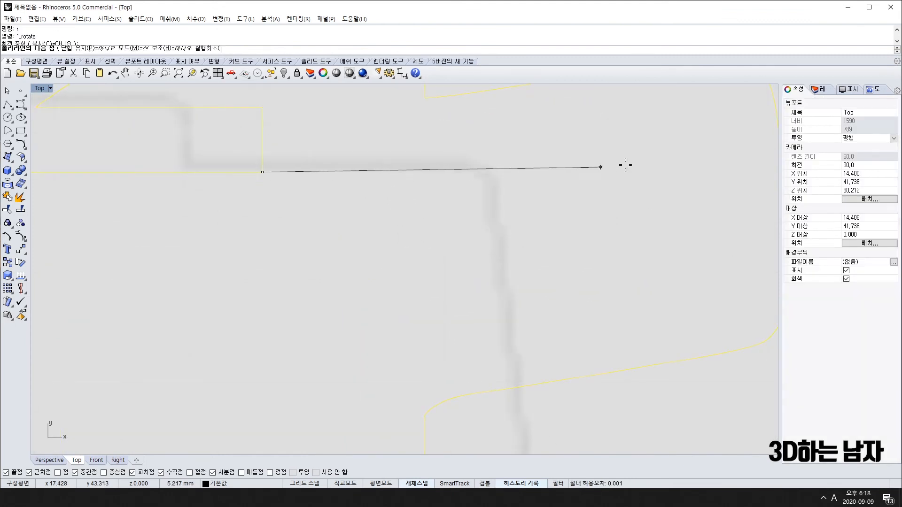
left_click(677, 172)
key("Return")
scroll(676, 173, "down", 6)
scroll(673, 223, "down", 5)
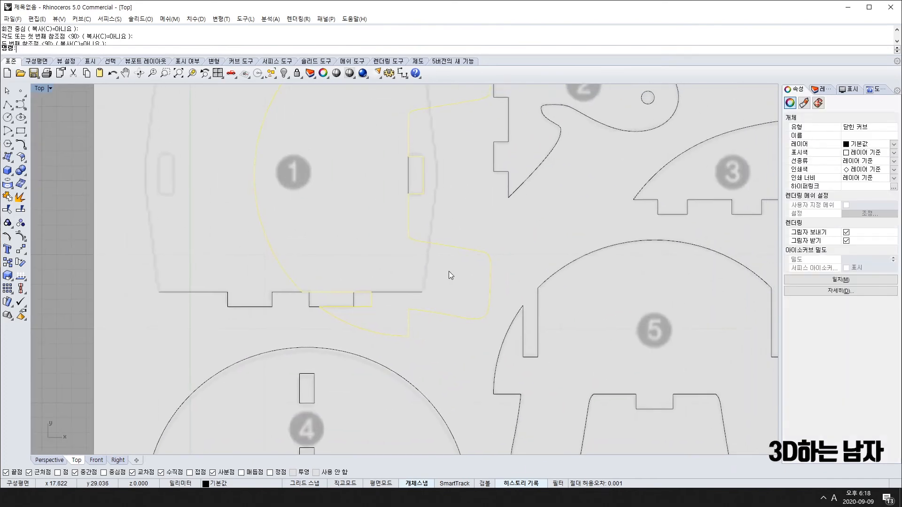
scroll(404, 291, "up", 8)
scroll(390, 289, "down", 6)
scroll(421, 283, "up", 3)
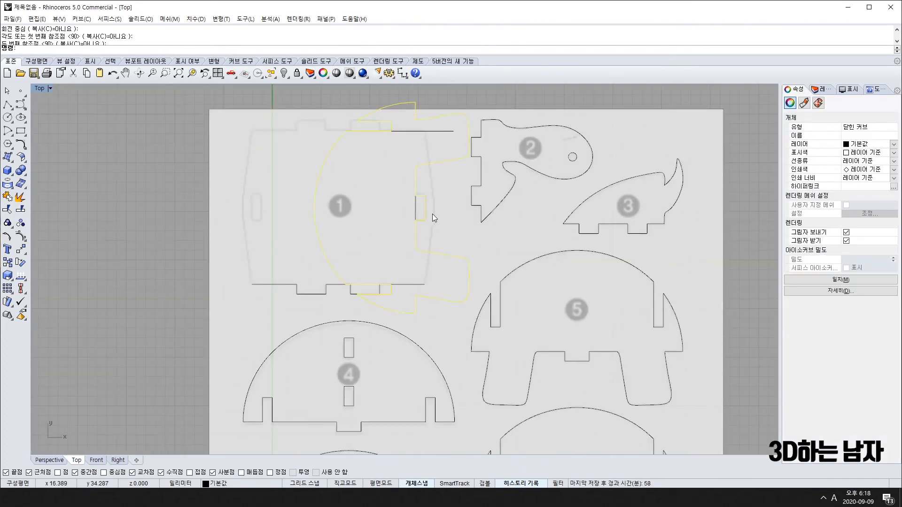
Delete the traced closed outline and select part 1's tabbed bottom edge.
type("m")
key("Delete")
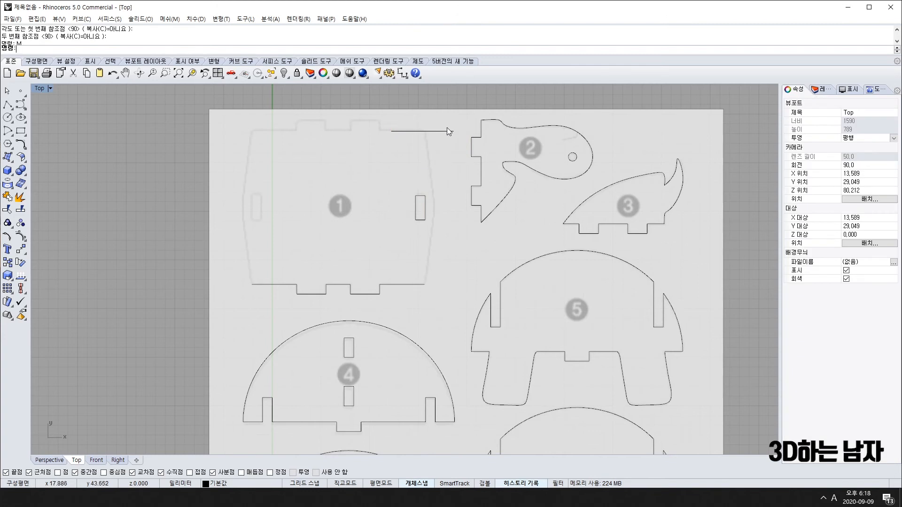
left_click(415, 284)
left_click_drag(187, 256, 452, 309)
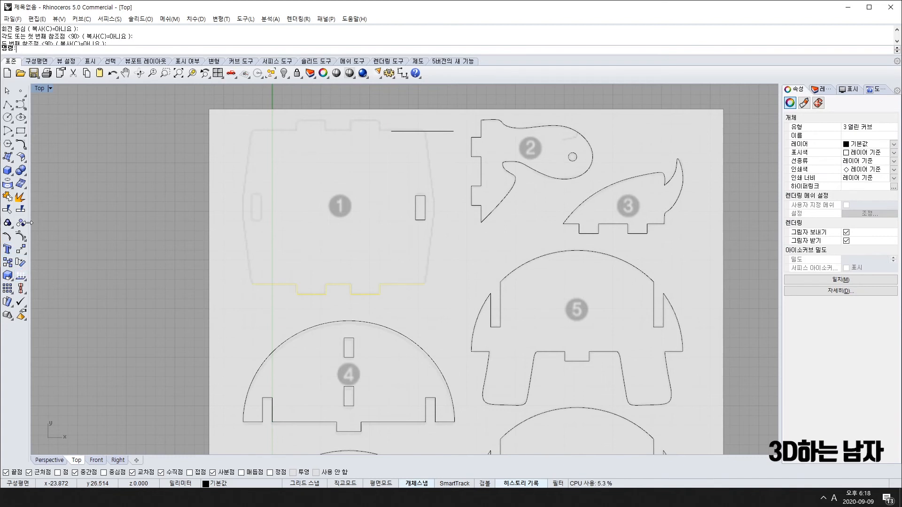
Mirror the bottom edge across part 1's middle to form its top edge.
left_click(7, 197)
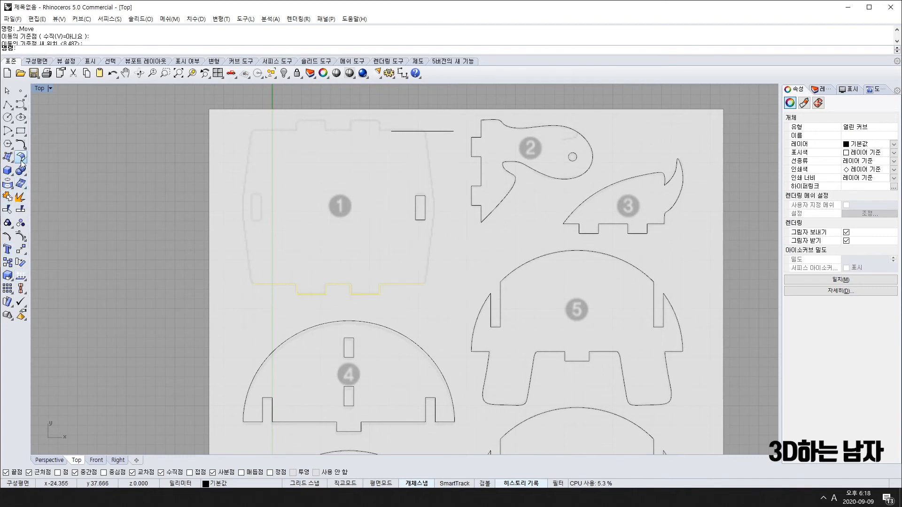
left_click(21, 250)
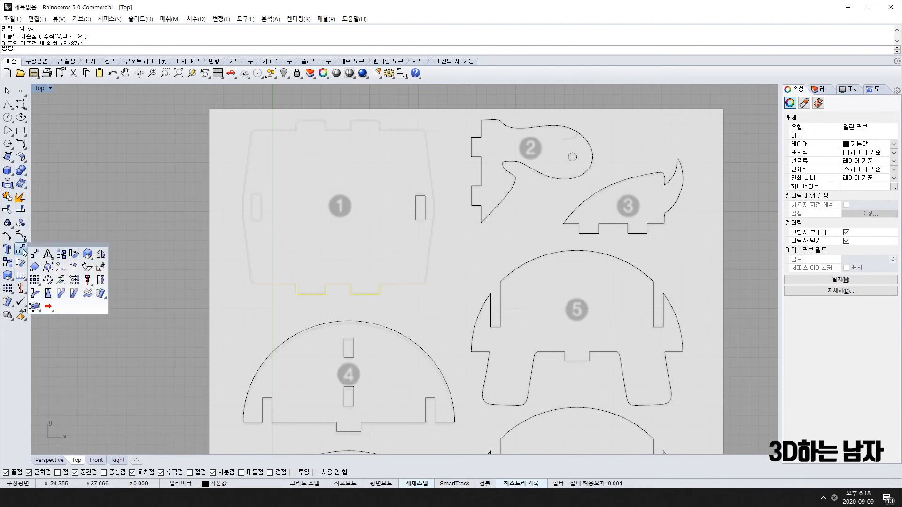
left_click(101, 270)
left_click(416, 207)
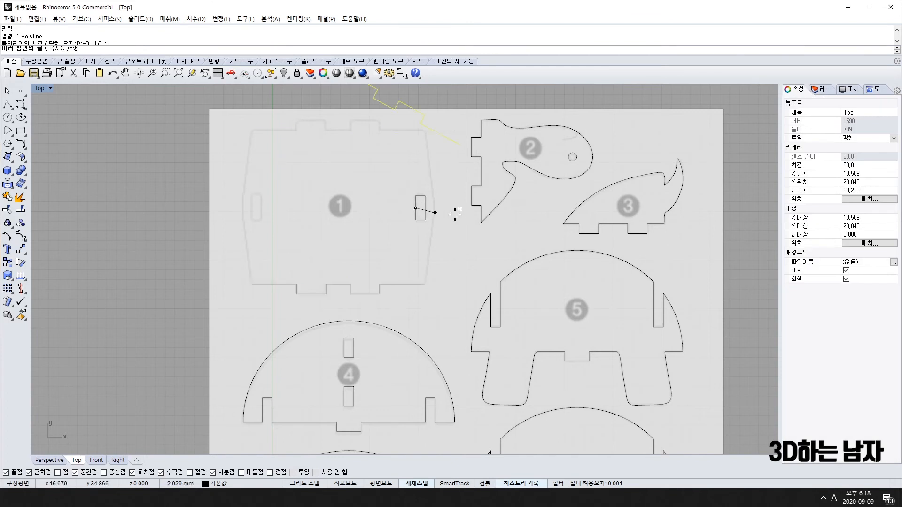
left_click(529, 218)
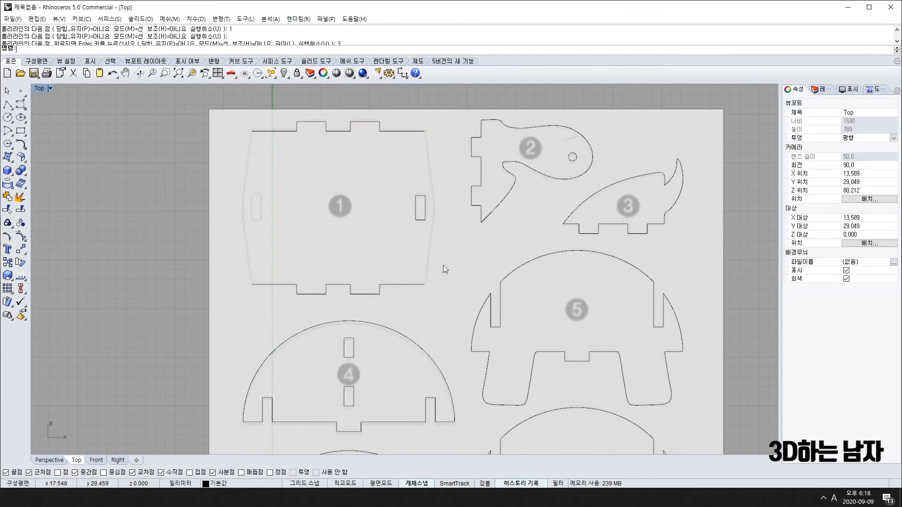
type("c")
key("space")
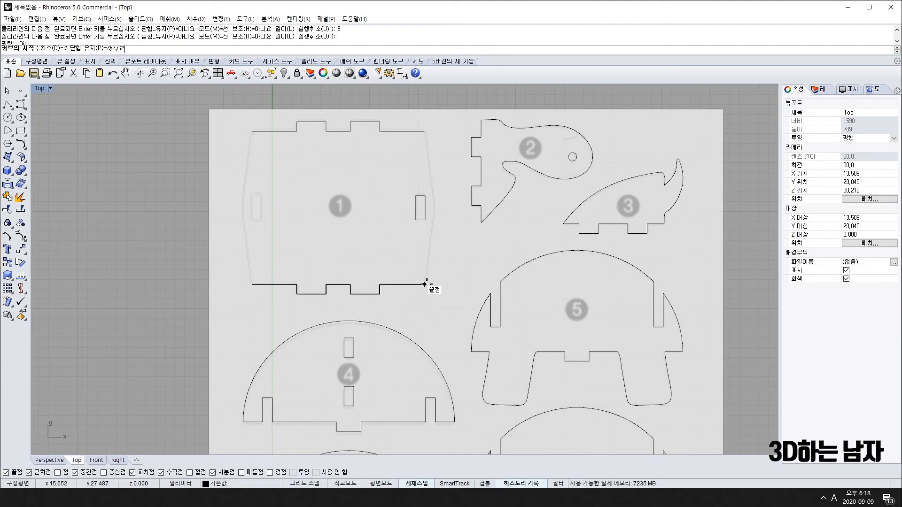
Draw a curve along part 1's right side from the bottom edge's right end.
left_click(426, 284)
scroll(437, 210, "up", 8)
scroll(437, 210, "up", 1)
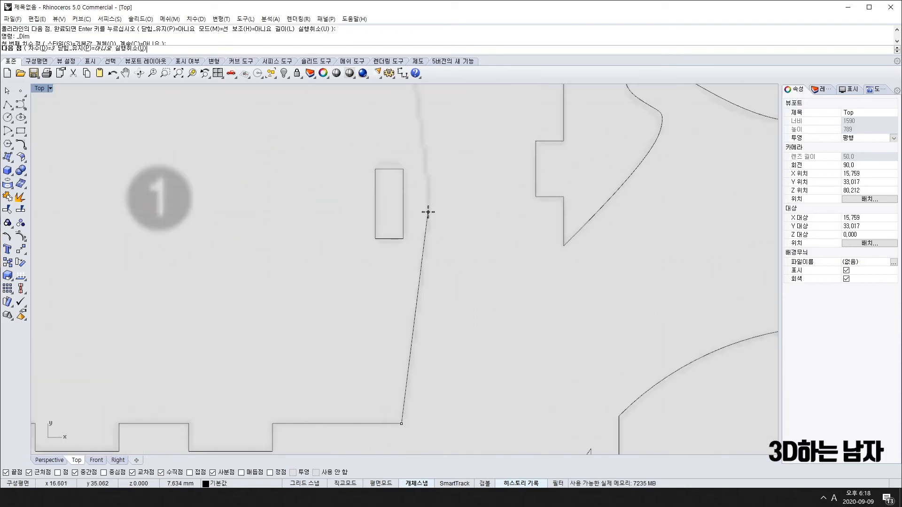
left_click(431, 212)
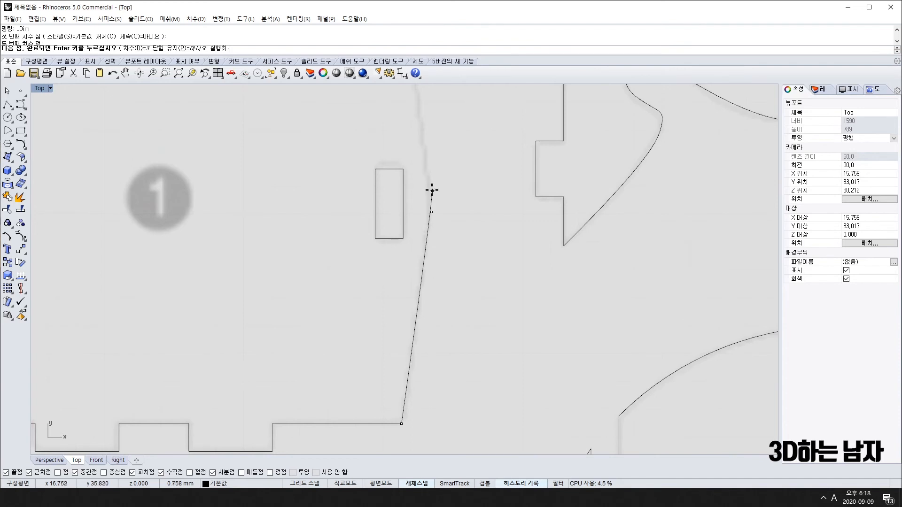
right_click(432, 187)
Mirror the right-side curve about an axis through the slot midpoint.
left_click(422, 271)
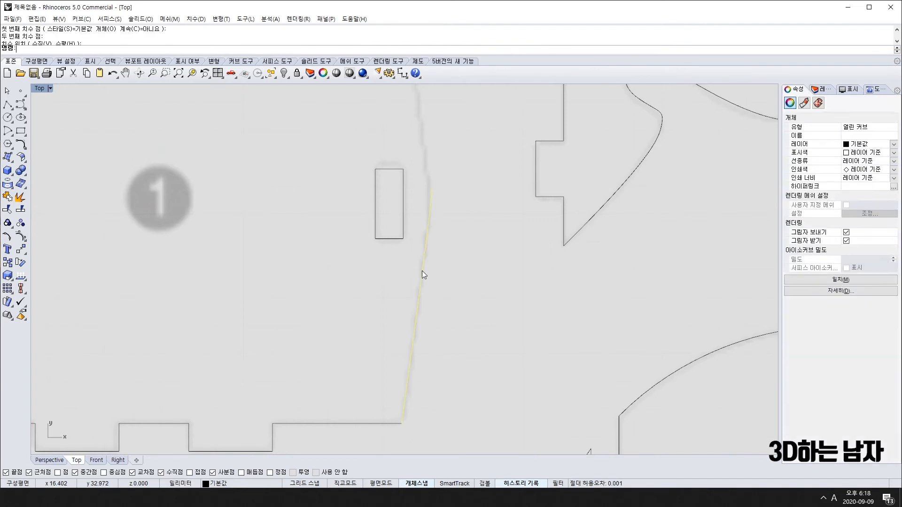
scroll(422, 272, "down", 8)
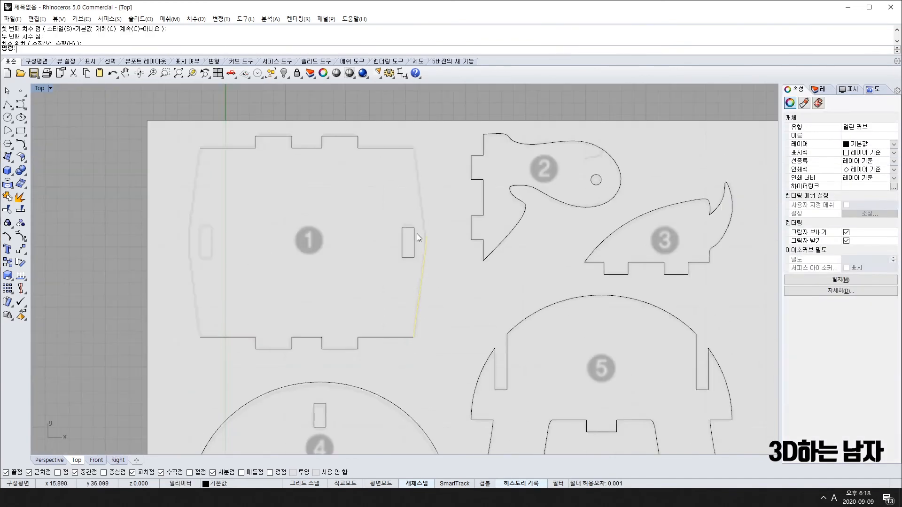
type("mi")
key("Return")
left_click(404, 243)
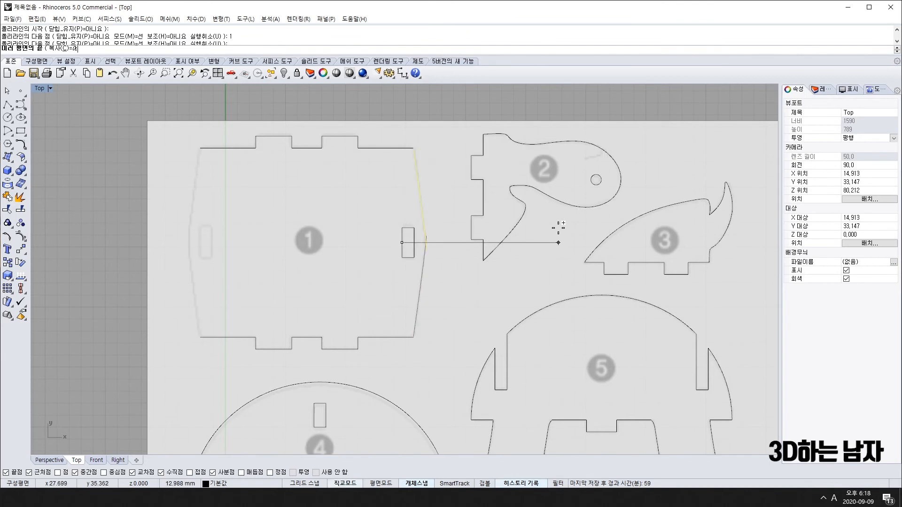
scroll(454, 222, "up", 6)
left_click(414, 275)
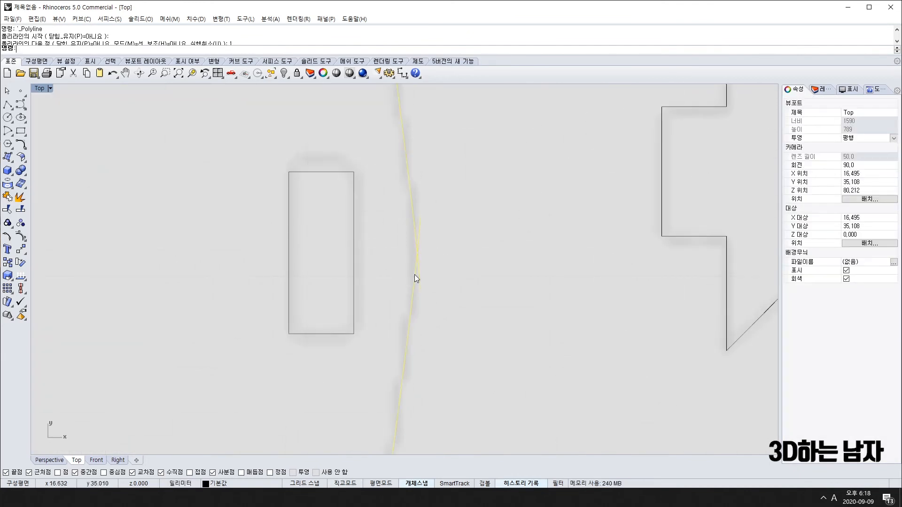
scroll(418, 213, "up", 3)
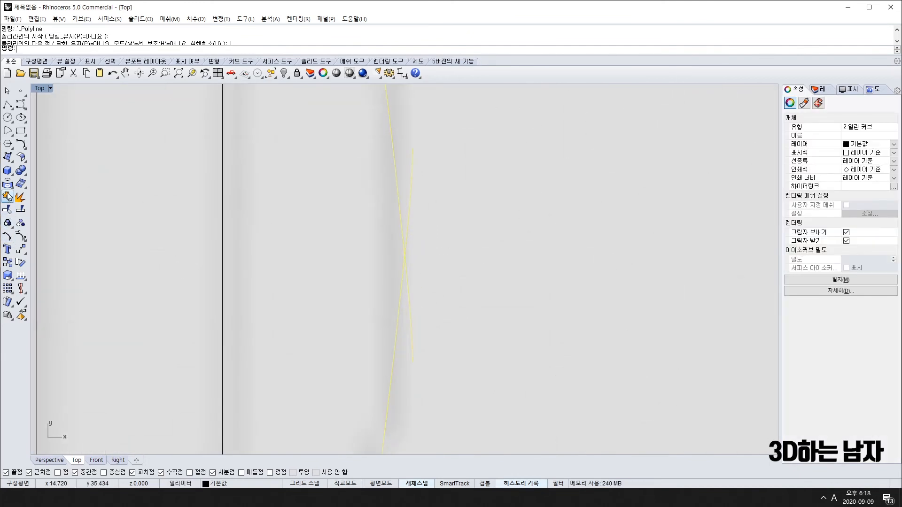
Trim the crossing curve's overhanging end and join the side curves into one.
left_click(9, 213)
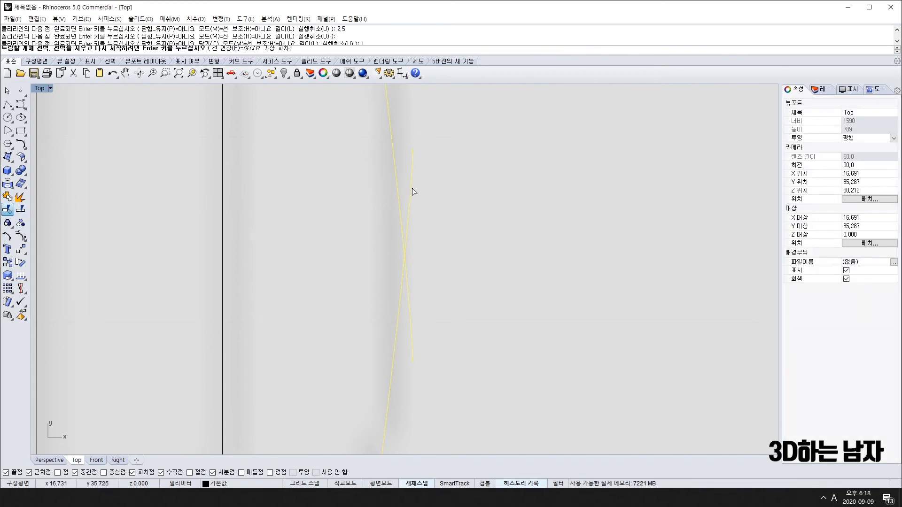
left_click(412, 308)
scroll(418, 298, "down", 5)
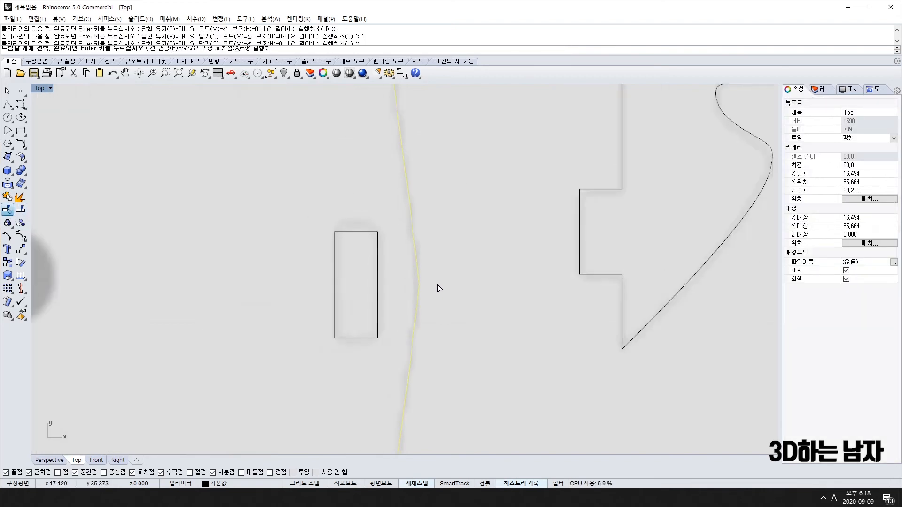
key("Return")
scroll(451, 266, "down", 4)
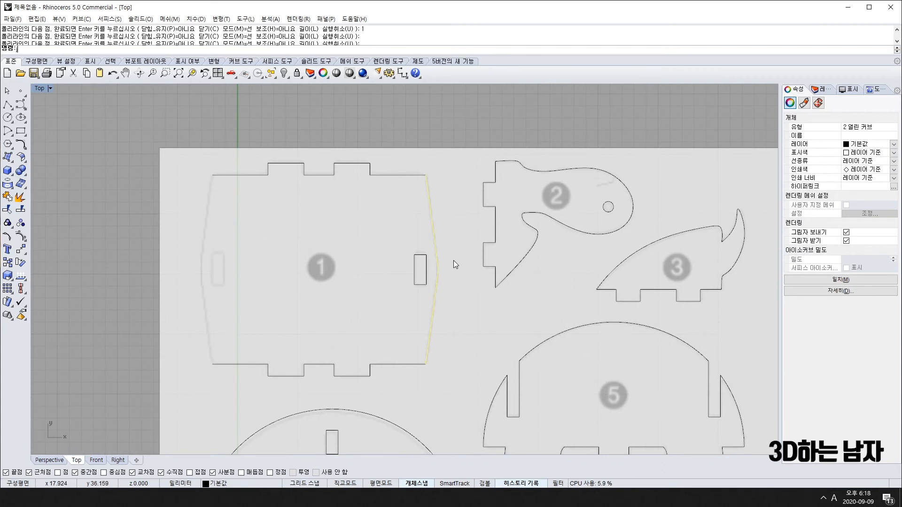
key("Return")
Mirror the right side to the left, then start mirroring the right slot from the top edge's midpoint.
type("mi")
key("Return")
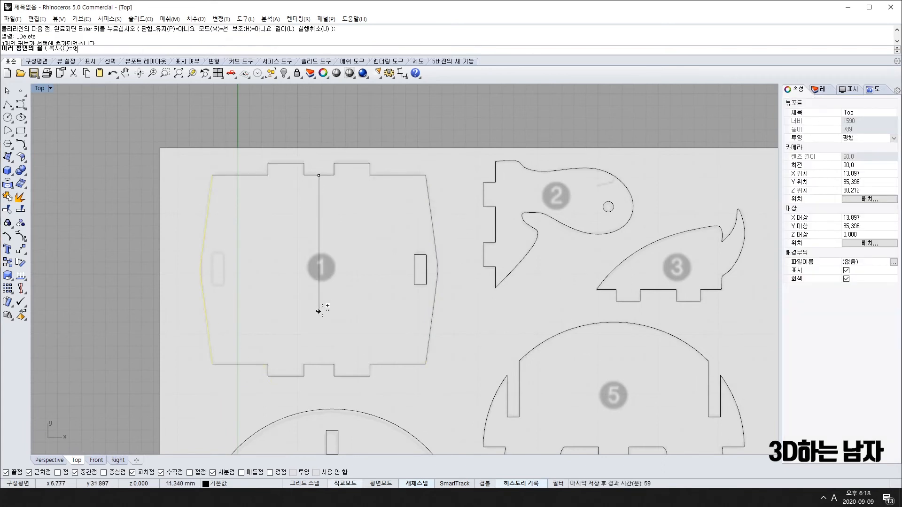
left_click(319, 311)
left_click(415, 274)
key("Return")
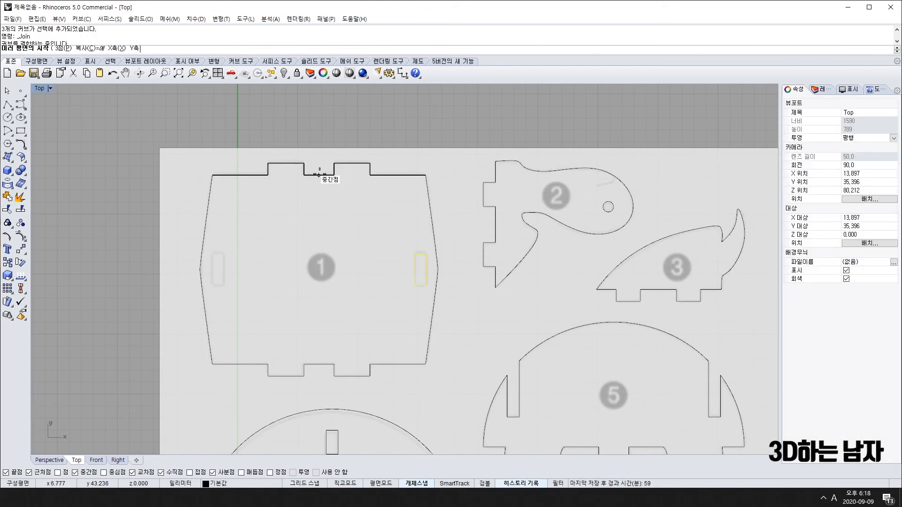
left_click(319, 174)
scroll(328, 295, "down", 5)
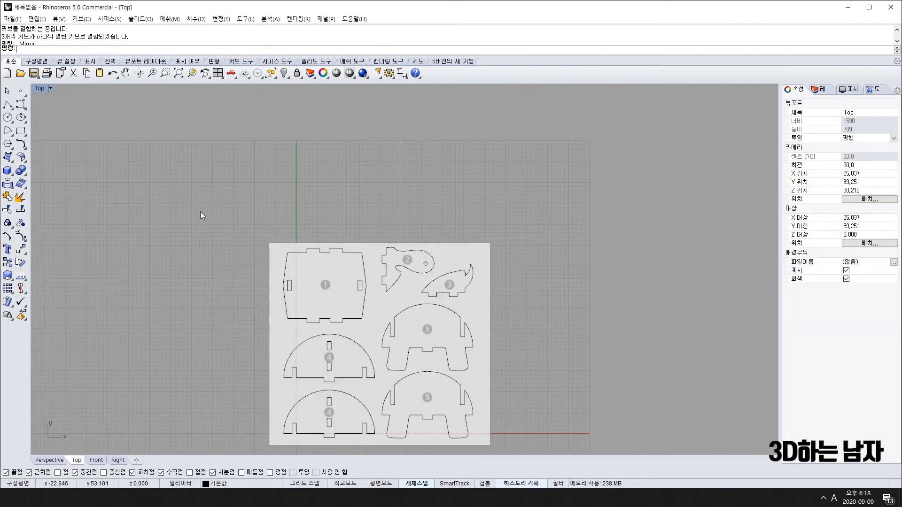
Window-select all 17 part curves and recentre the sheet of parts in view.
scroll(186, 190, "down", 3)
left_click_drag(185, 191, 463, 421)
scroll(361, 273, "up", 8)
scroll(404, 252, "down", 6)
right_click_drag(404, 253, 310, 273)
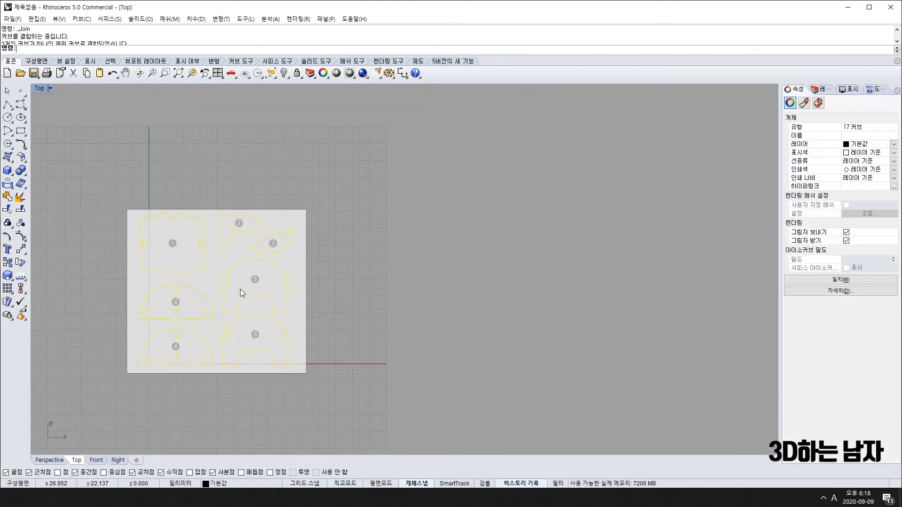
right_click_drag(174, 301, 318, 261)
scroll(387, 240, "up", 4)
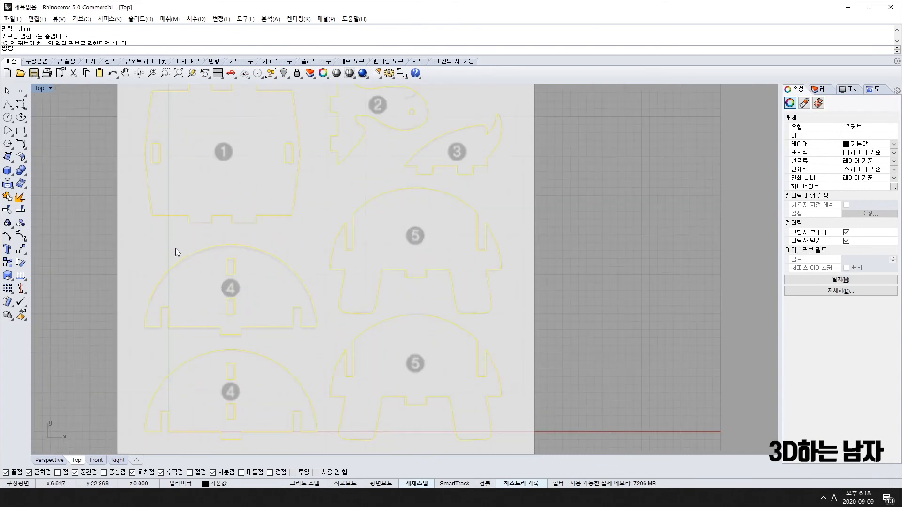
Restore the four-view layout and extrude the selected curves with Extrude Straight.
double_click(39, 89)
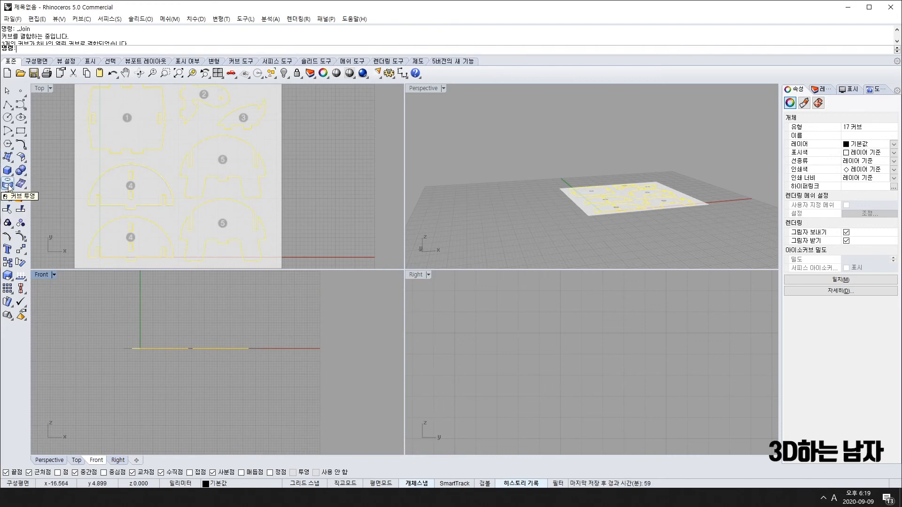
left_click(9, 158)
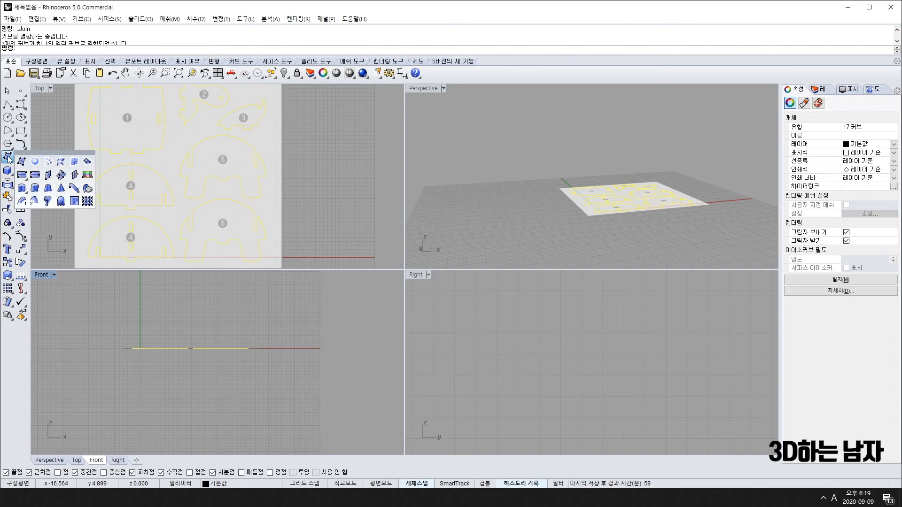
left_click(22, 188)
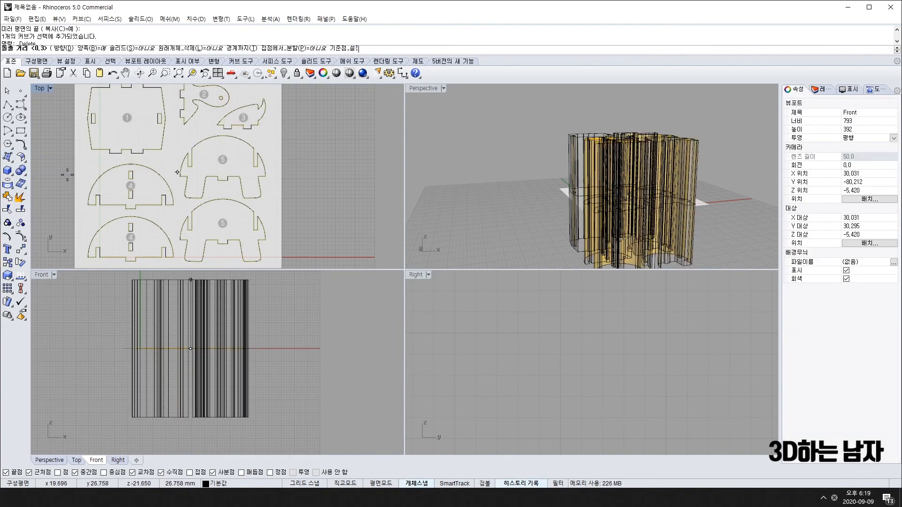
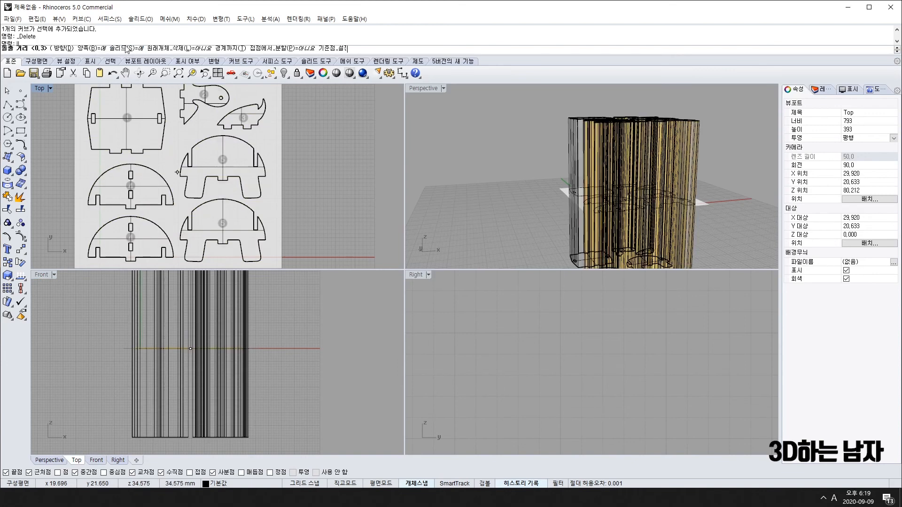
Extrude the part curves as solids, 0.5 to both sides of the sheet.
left_click(127, 48)
scroll(187, 331, "up", 4)
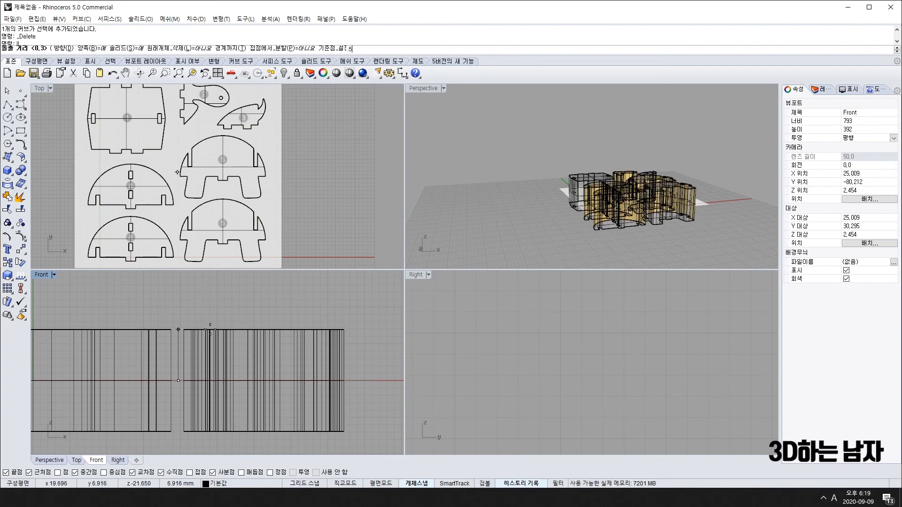
key("Return")
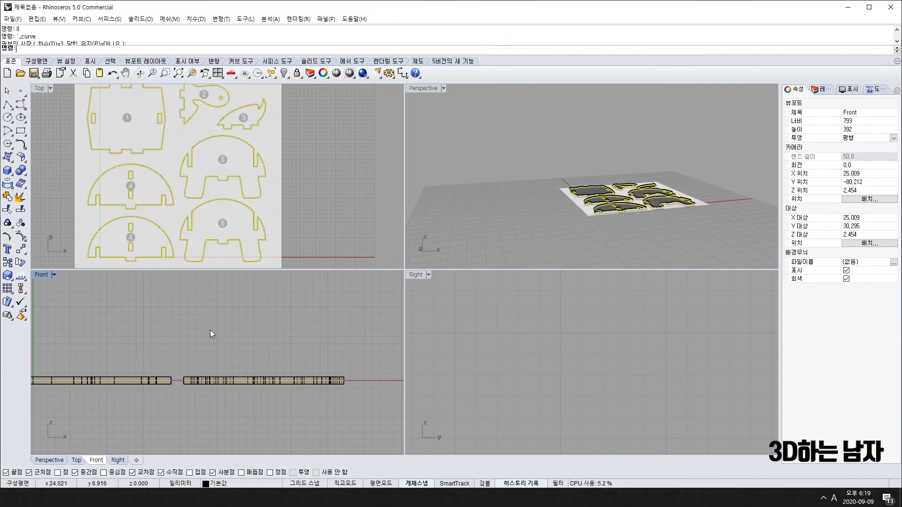
Deselect and orbit the Perspective view to inspect the new plates.
left_click(249, 327)
scroll(651, 210, "up", 6)
scroll(651, 210, "down", 12)
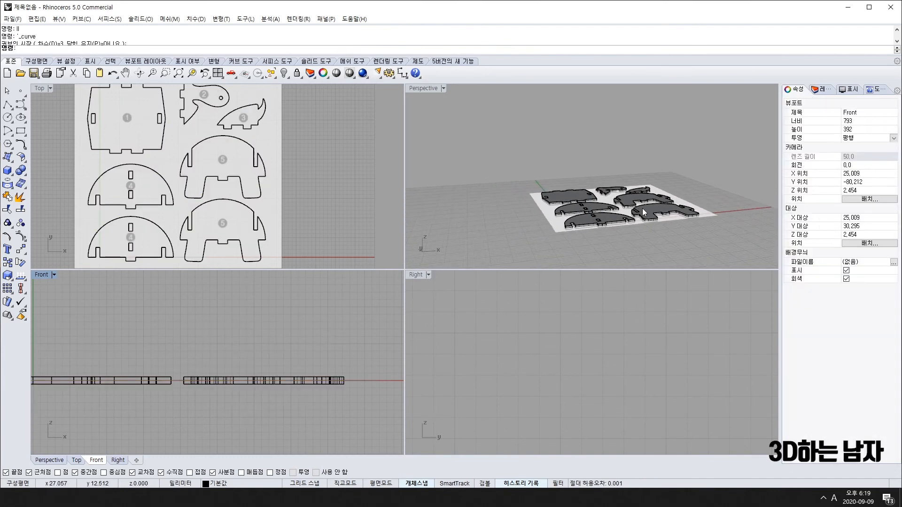
right_click_drag(651, 210, 662, 28)
scroll(699, 120, "up", 3)
scroll(699, 121, "up", 5)
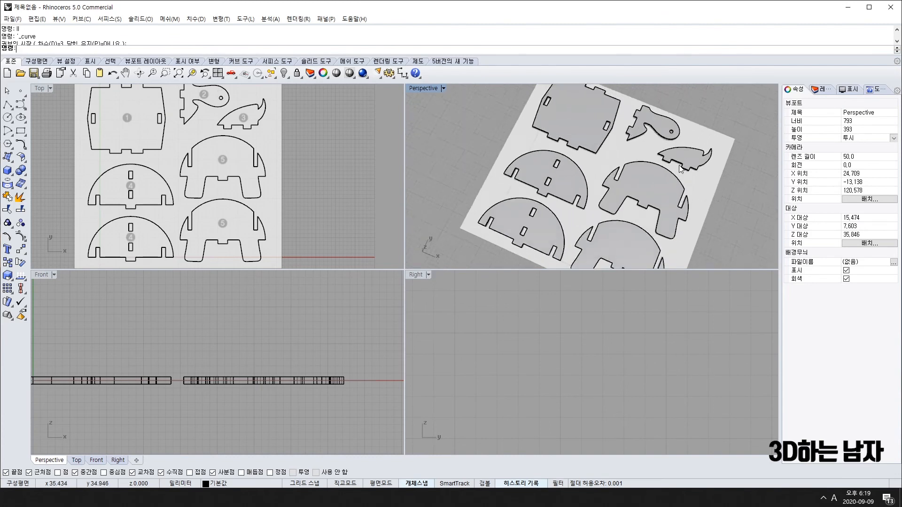
right_click_drag(676, 141, 623, 151)
scroll(606, 221, "down", 4)
scroll(621, 123, "down", 4)
scroll(116, 204, "down", 8)
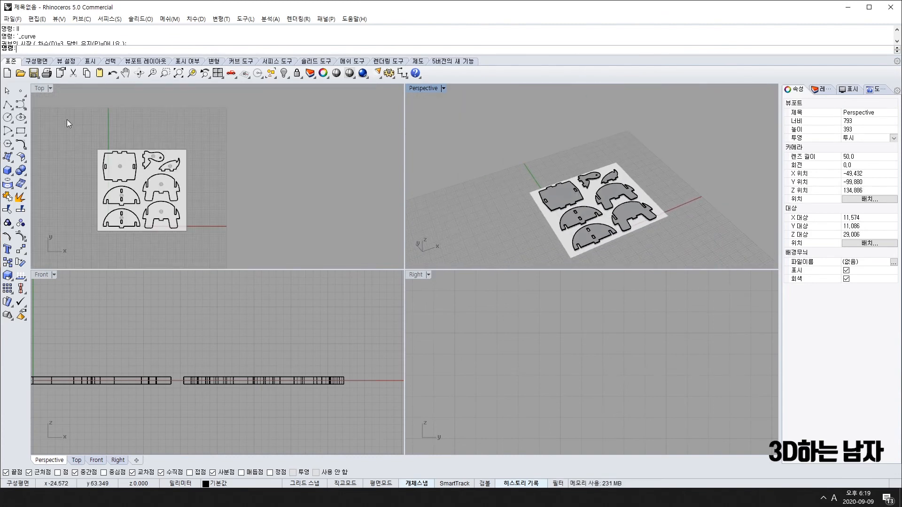
Window-select and delete the leftover tall extrusions from the sheet.
left_click_drag(67, 123, 209, 255)
key("Delete")
scroll(138, 177, "up", 5)
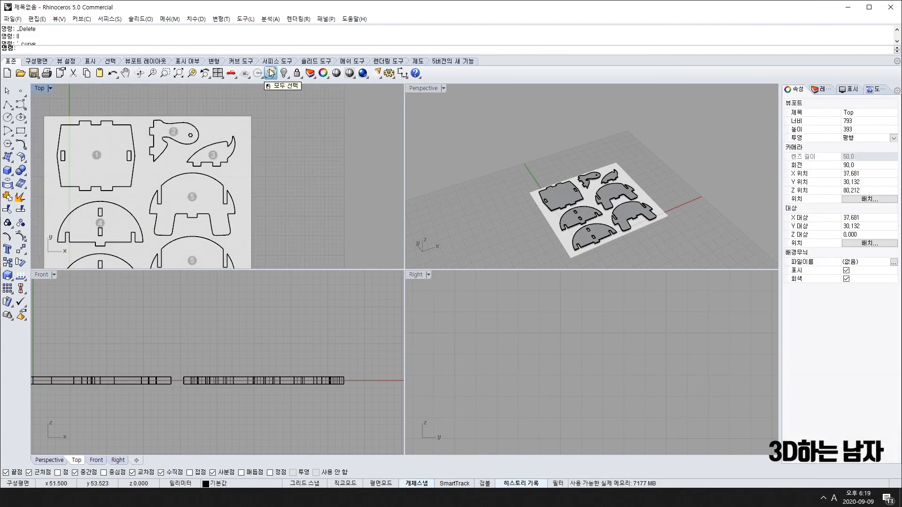
Select all curves and hide the part outlines.
left_click(271, 73)
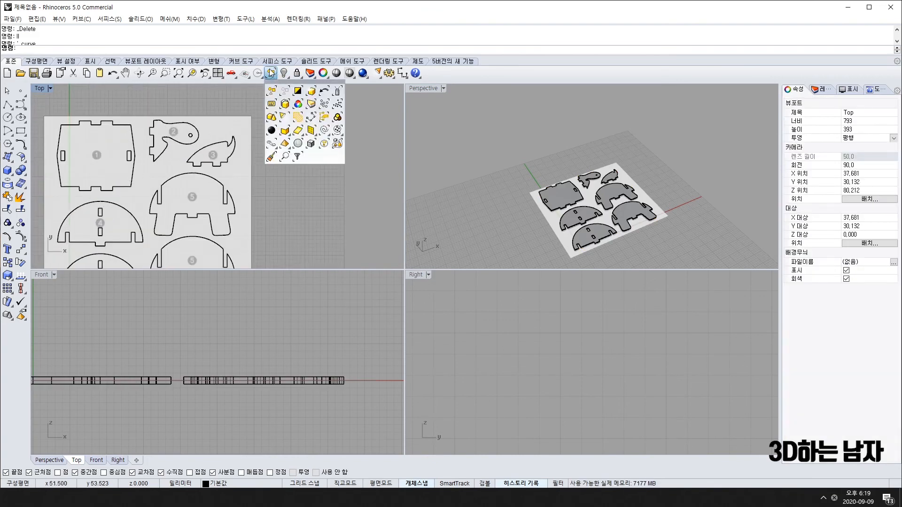
left_click(325, 131)
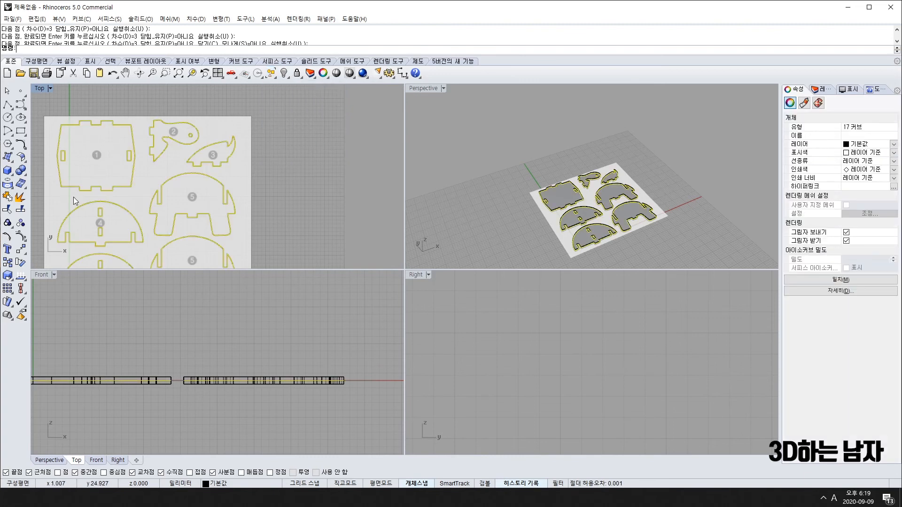
left_click(285, 71)
scroll(205, 271, "down", 8)
Window-select the seven plates and copy them to the right of the sheet.
right_click_drag(178, 246, 180, 191)
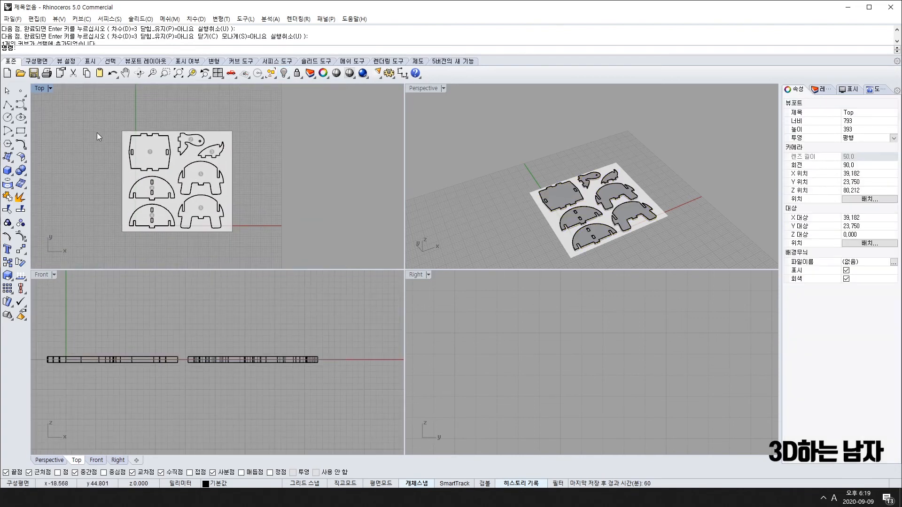
left_click_drag(97, 135, 280, 256)
right_click_drag(230, 182, 145, 189)
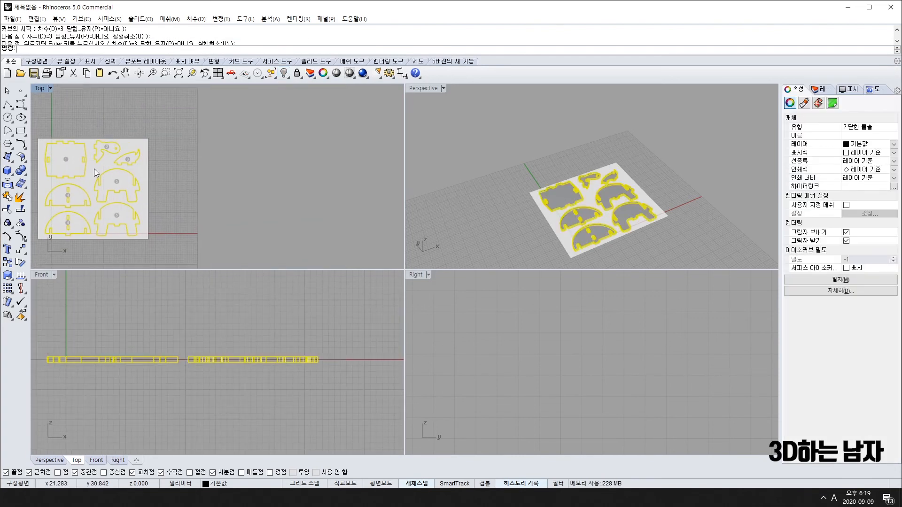
left_click(8, 263)
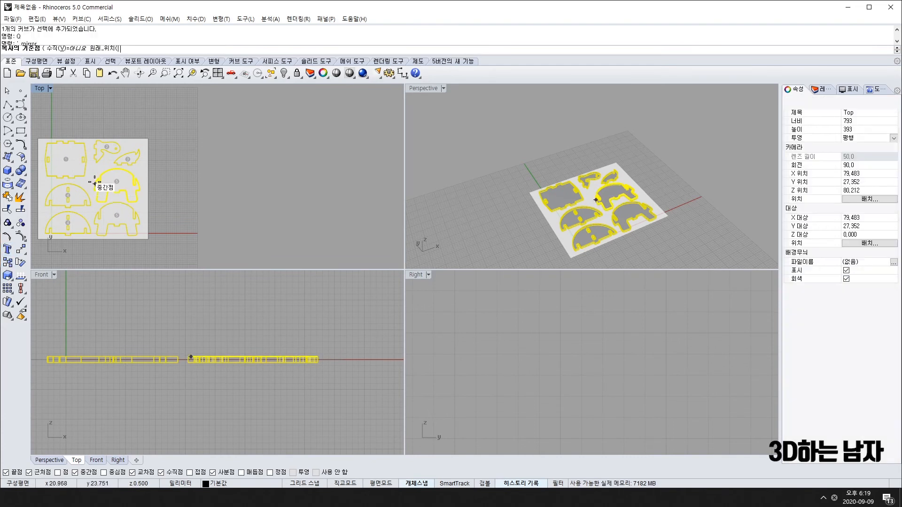
left_click(96, 183)
left_click(291, 183)
key("Escape")
Raise the copy's rectangular plate above the others in the Front view.
right_click_drag(574, 165, 519, 167)
scroll(534, 187, "up", 5)
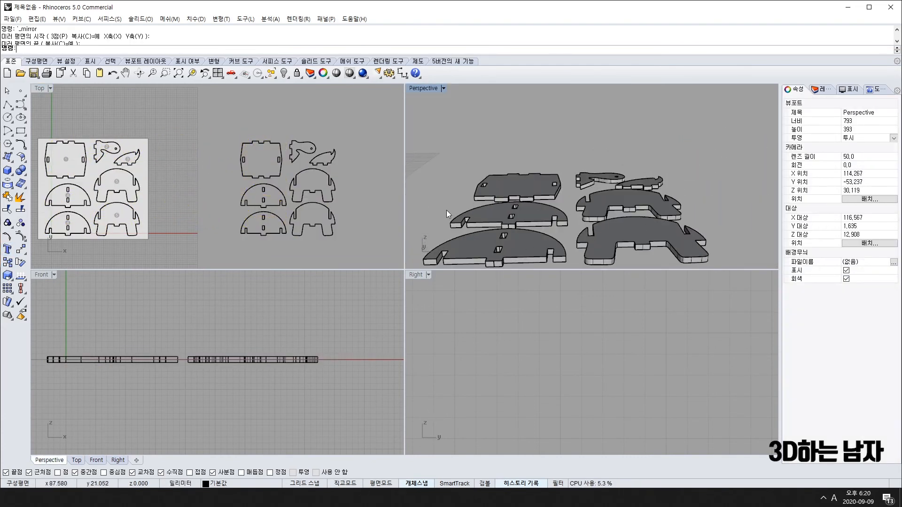
left_click(284, 163)
scroll(218, 361, "down", 17)
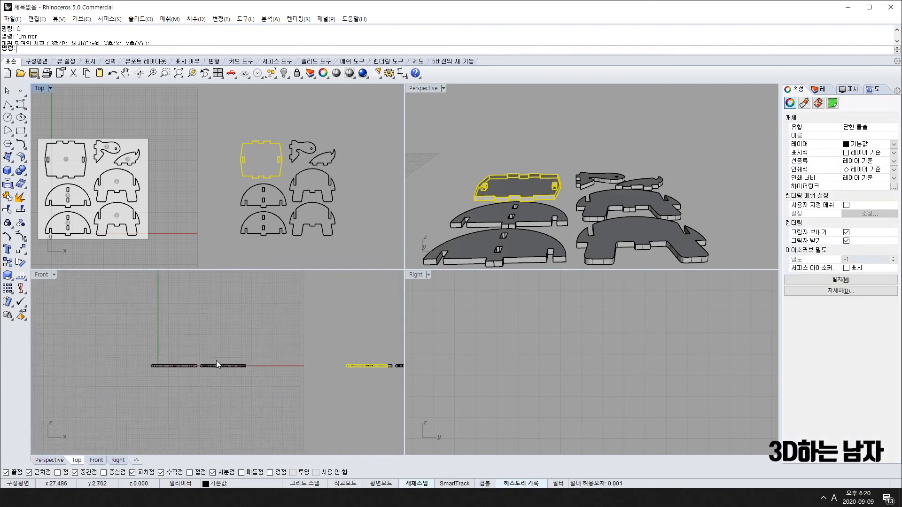
right_click_drag(282, 366, 227, 376)
scroll(232, 376, "up", 12)
left_click(242, 364)
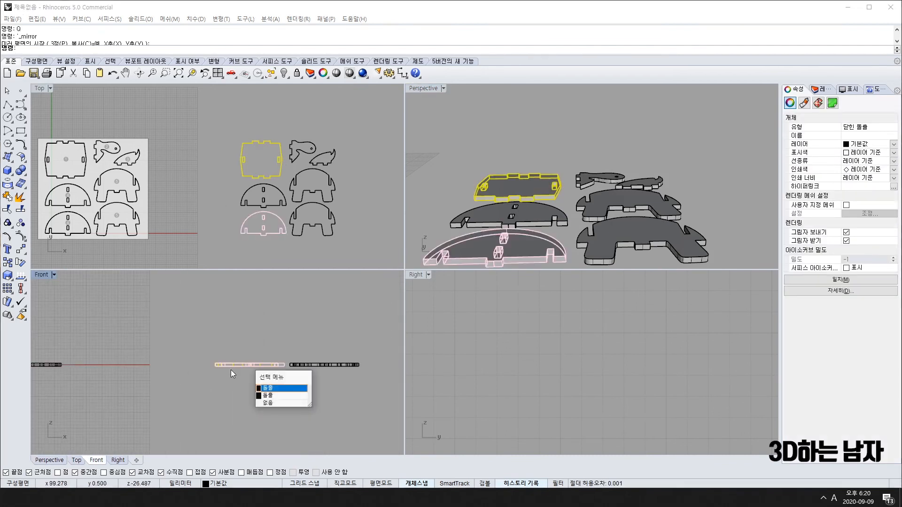
left_click(225, 168)
left_click(241, 162)
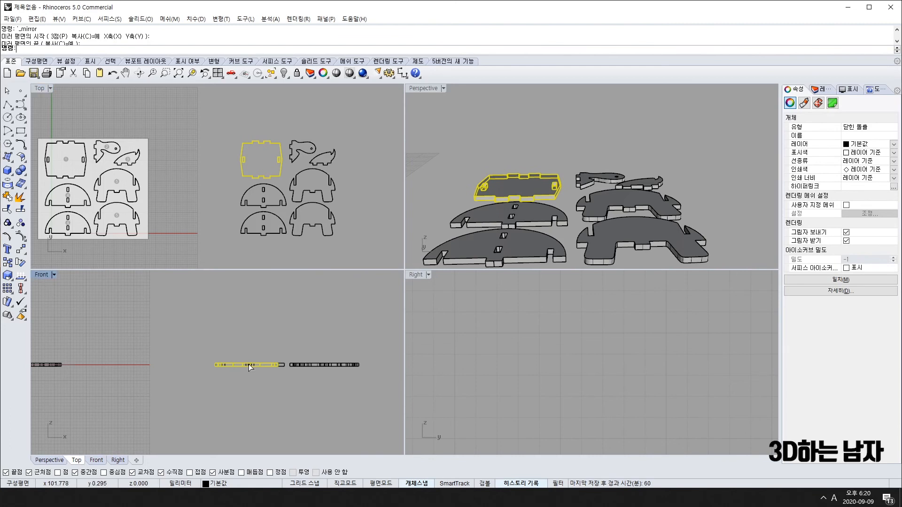
left_click_drag(249, 364, 247, 340)
left_click(571, 183)
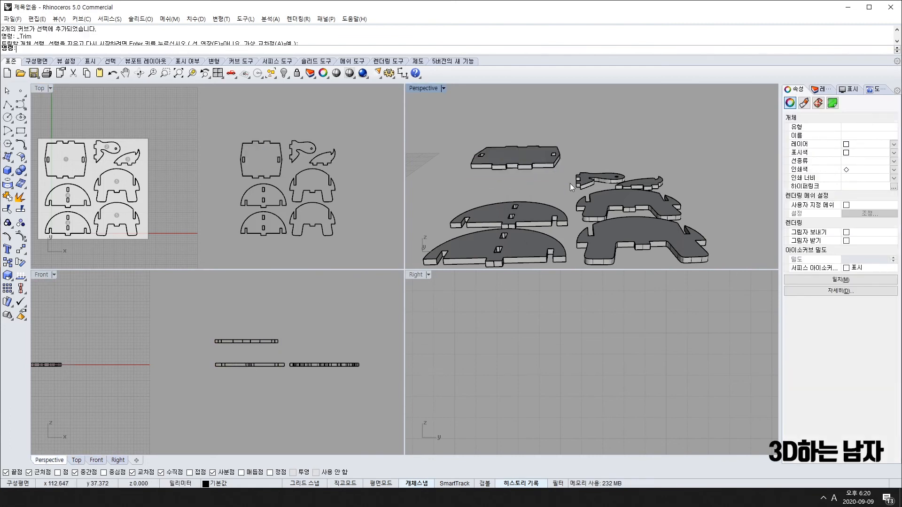
Rotate the half-dome plate 90° to stand upright in the Right view.
scroll(526, 218, "up", 2)
left_click(483, 240)
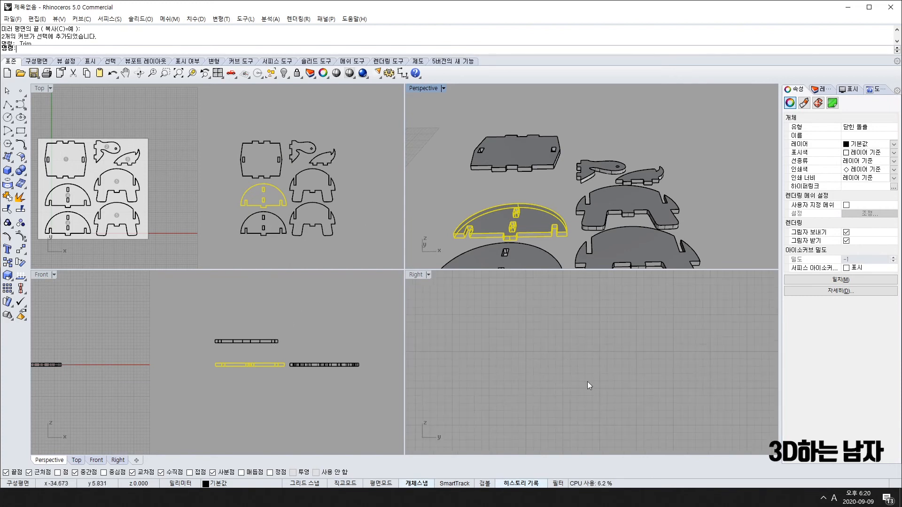
scroll(587, 382, "down", 10)
right_click_drag(667, 392, 596, 382)
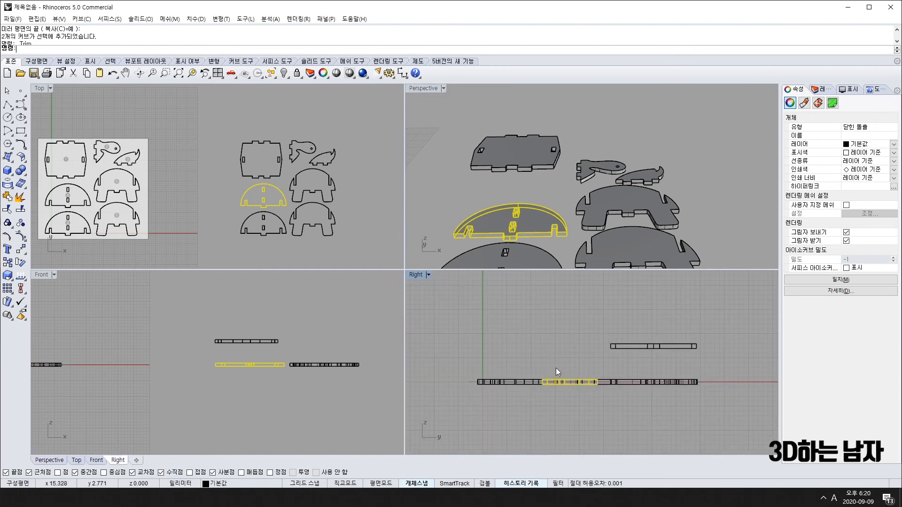
type("ro")
key("space")
left_click(542, 380)
left_click(733, 374, "shift")
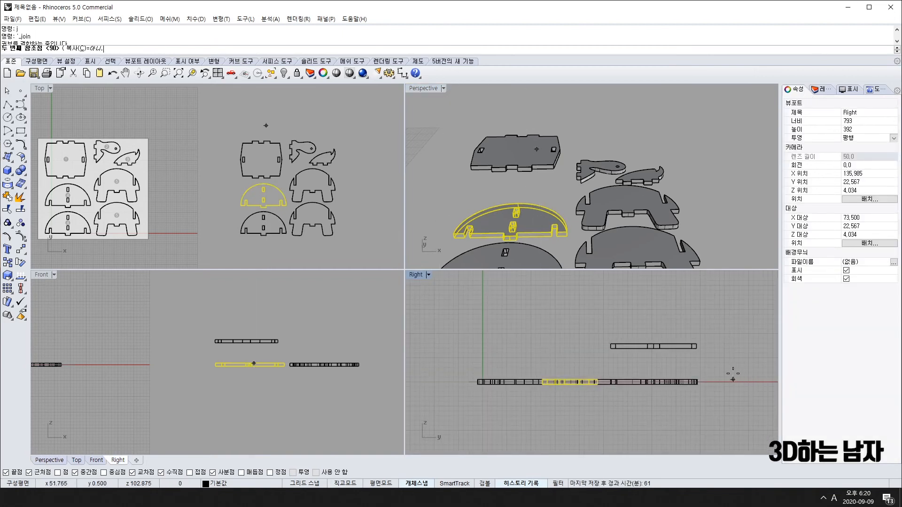
left_click(535, 307)
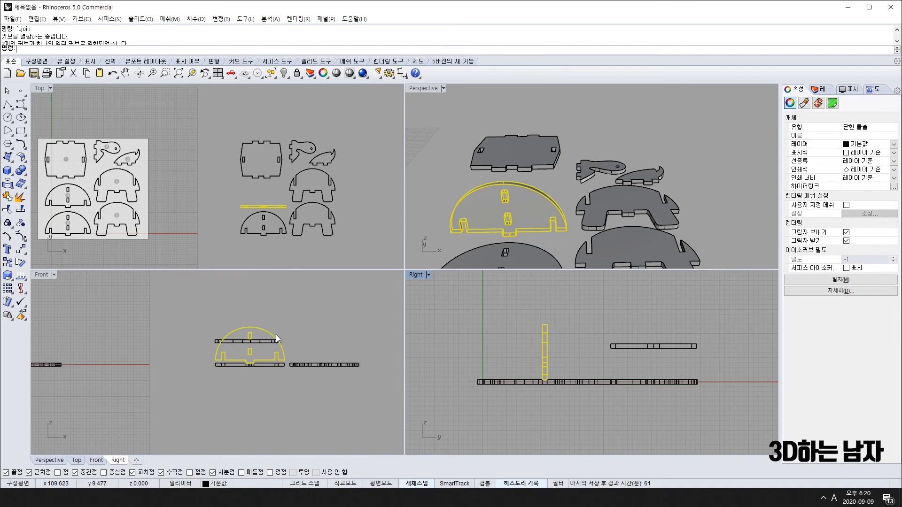
Delete the leftover flat half-disc plate.
scroll(268, 226, "up", 3)
left_click(265, 251)
key("Delete")
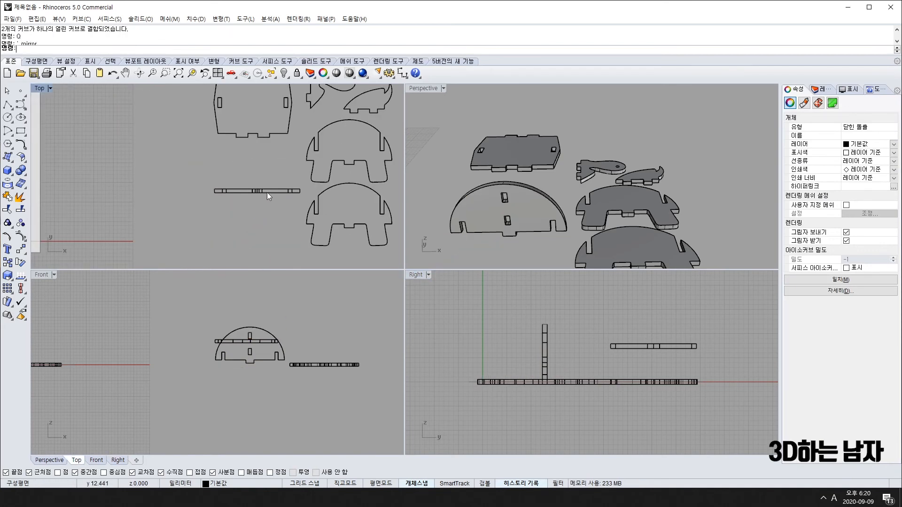
Drag the upright half-dome plate into the rectangular plate's slot.
left_click(266, 193)
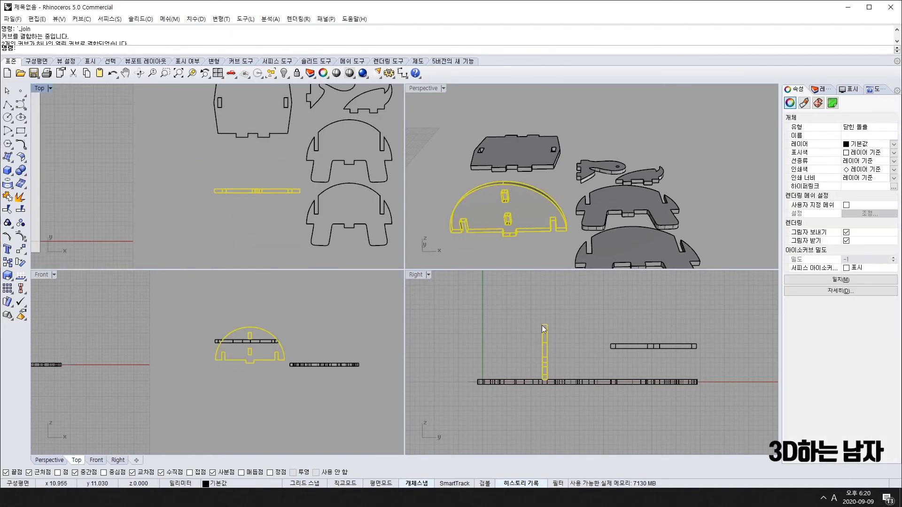
left_click_drag(548, 347, 613, 350)
scroll(615, 345, "up", 4)
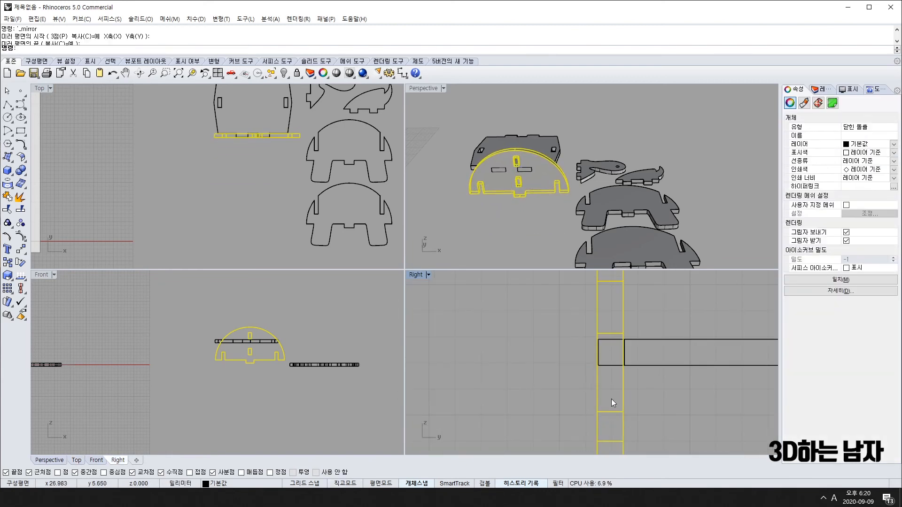
left_click_drag(622, 415, 633, 297)
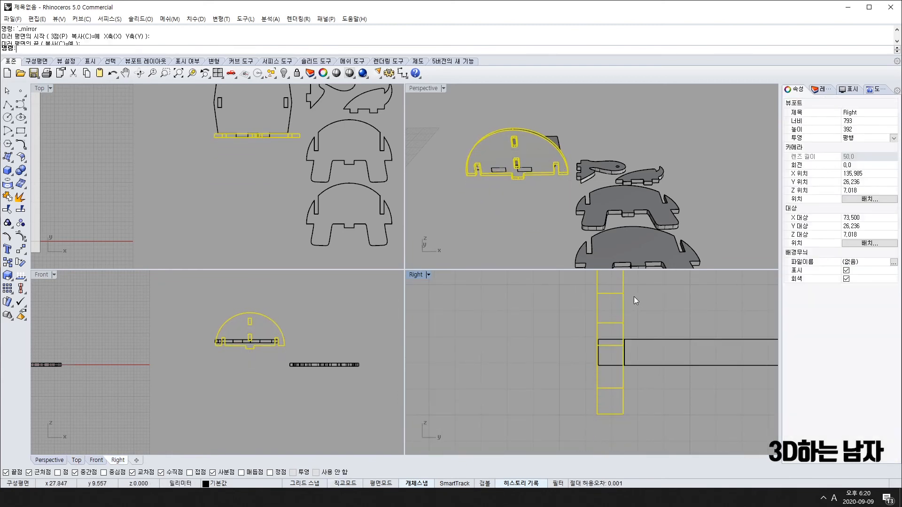
scroll(285, 216, "down", 2)
scroll(237, 334, "up", 6)
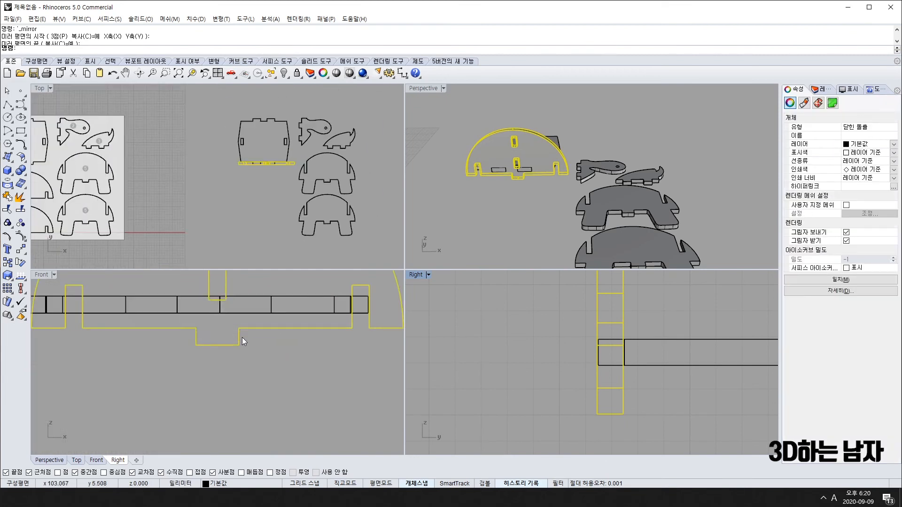
mouse_move(255, 328)
left_mouse_down()
mouse_move(261, 306)
mouse_move(256, 337)
left_mouse_up()
Orbit the Perspective view around the joint to check the fit.
left_click(539, 216)
right_click_drag(542, 215, 468, 217)
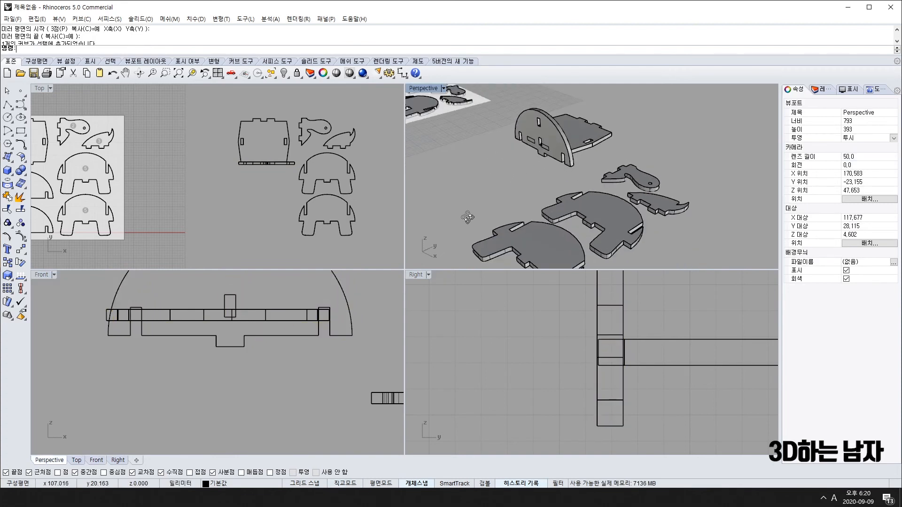
scroll(540, 148, "up", 12)
right_click_drag(540, 147, 409, 243, "shift")
right_click_drag(729, 237, 542, 249)
scroll(567, 189, "down", 5)
right_click_drag(568, 189, 589, 227, "shift")
right_click_drag(589, 227, 620, 195)
scroll(619, 195, "up", 3)
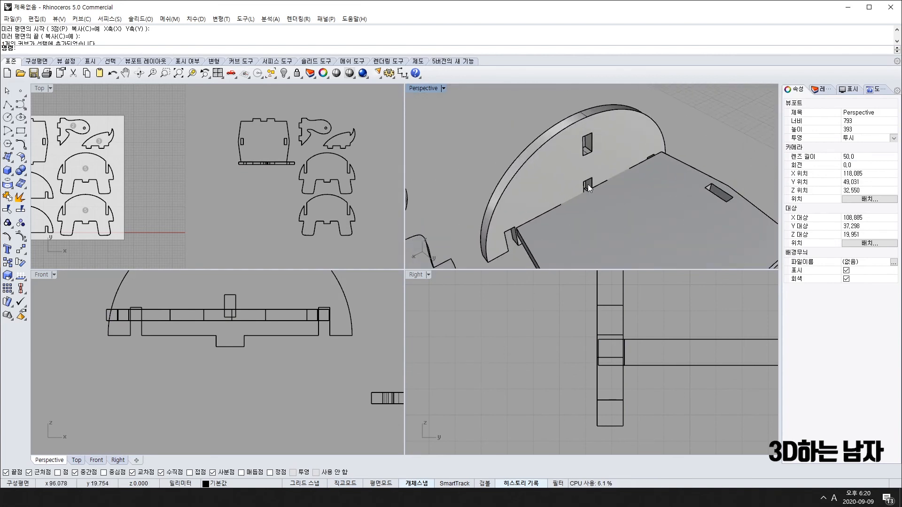
left_click(605, 167)
Nudge the half-dome plate left into its slot.
scroll(314, 165, "up", 8)
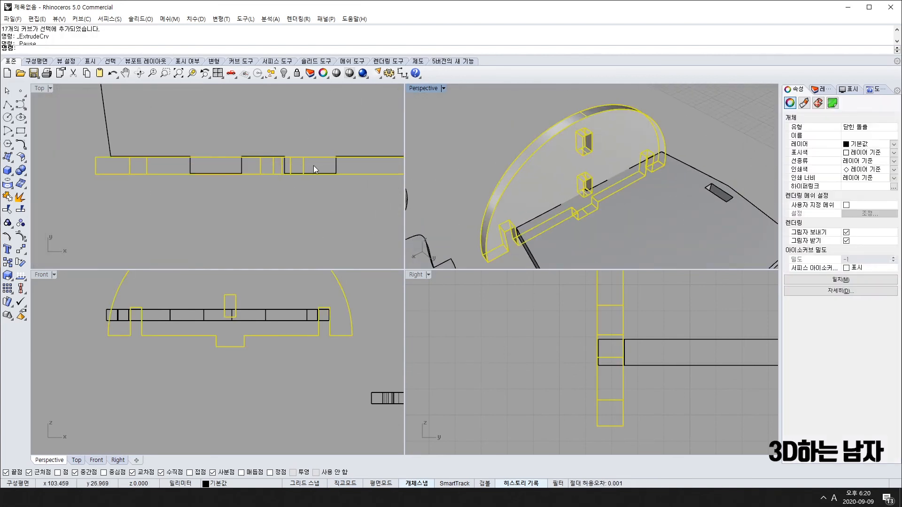
scroll(339, 166, "up", 4)
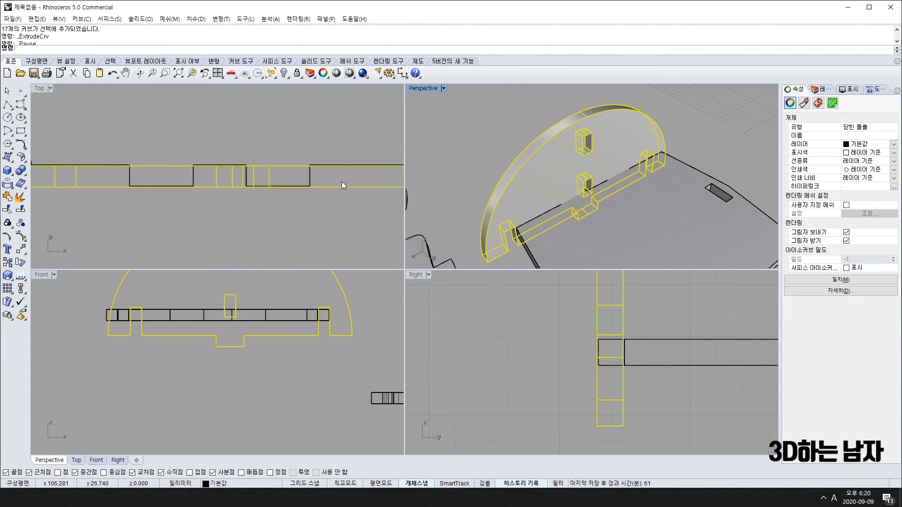
left_click_drag(333, 187, 311, 184)
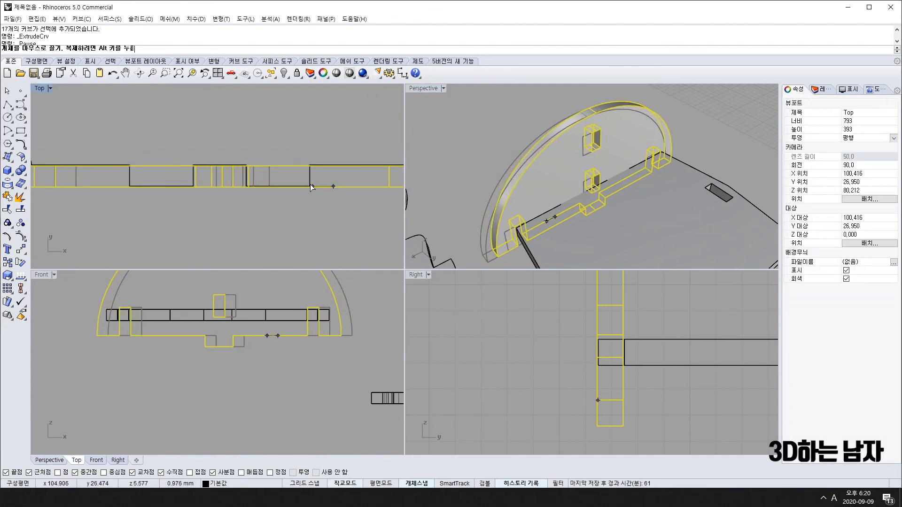
left_click(313, 222)
Check the underside, then drag the half-round panel down onto the base plate.
right_click_drag(536, 205, 624, 203)
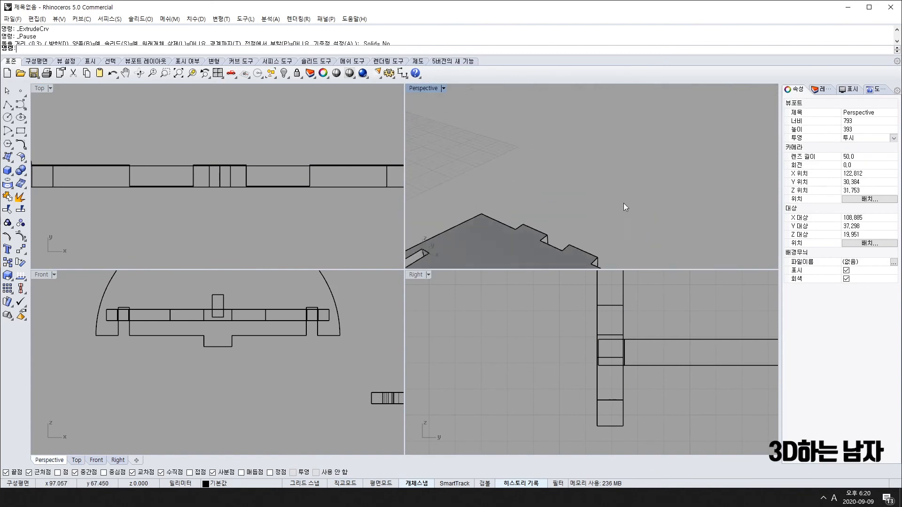
scroll(537, 223, "down", 7)
right_click_drag(534, 223, 571, 209)
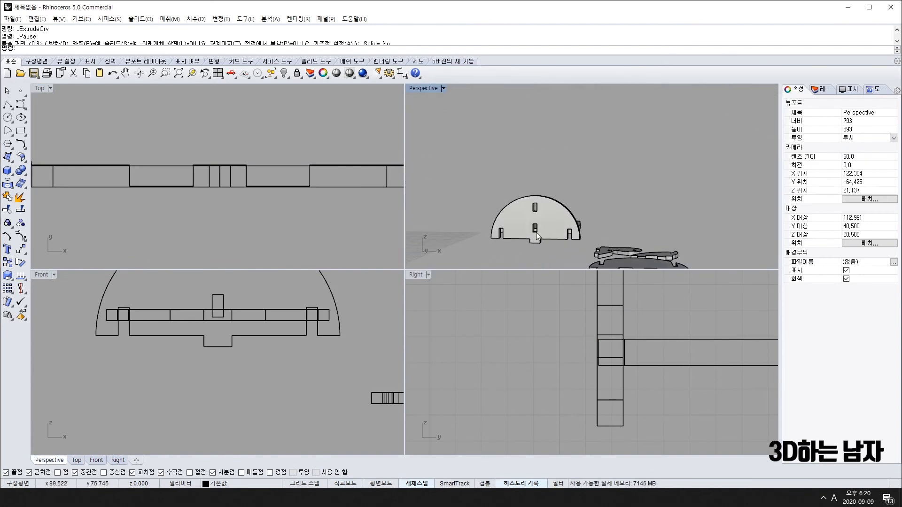
scroll(536, 235, "up", 9)
right_click_drag(544, 248, 558, 186)
left_click(554, 160)
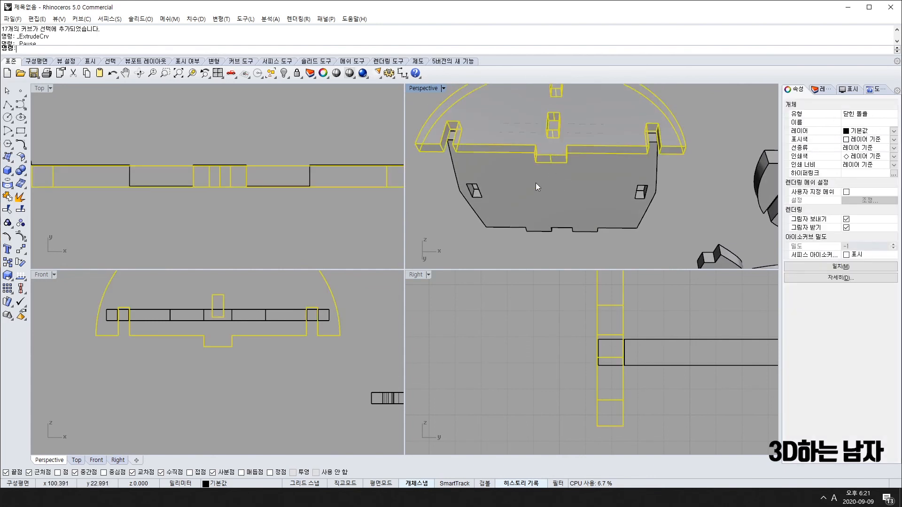
scroll(584, 351, "down", 5)
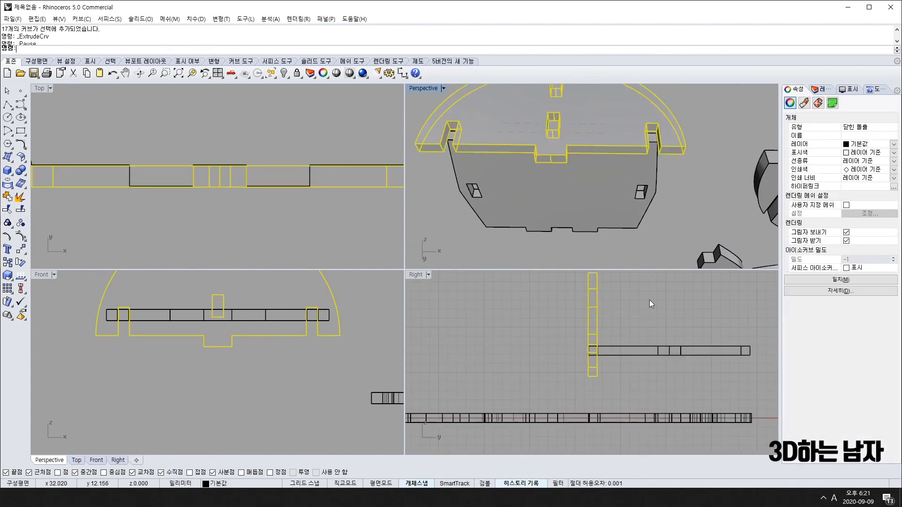
scroll(669, 202, "down", 5)
right_click_drag(670, 202, 603, 241)
left_click_drag(263, 348, 252, 309)
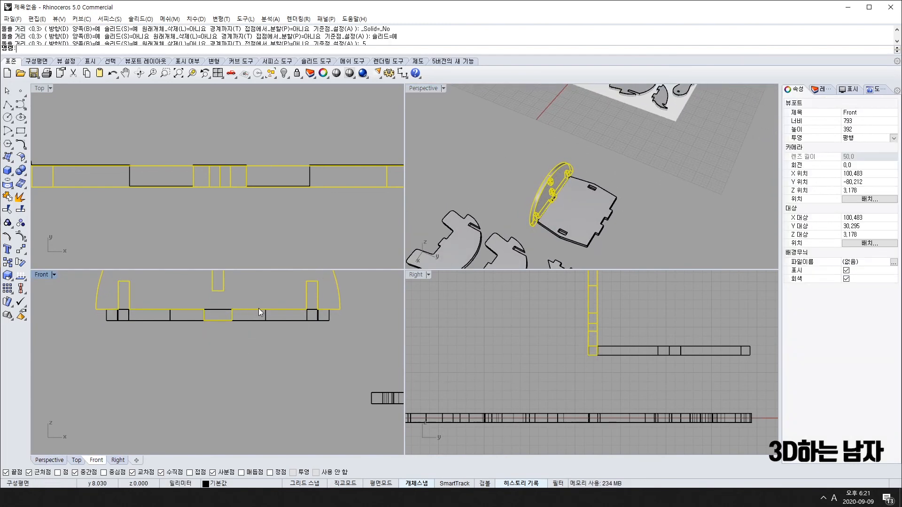
Orbit to a low angle to check the panel seated on the base plate.
left_click(708, 222)
right_click_drag(708, 222, 719, 207)
scroll(630, 201, "up", 10)
scroll(670, 233, "down", 3)
right_click_drag(670, 236, 559, 131)
scroll(229, 176, "down", 5)
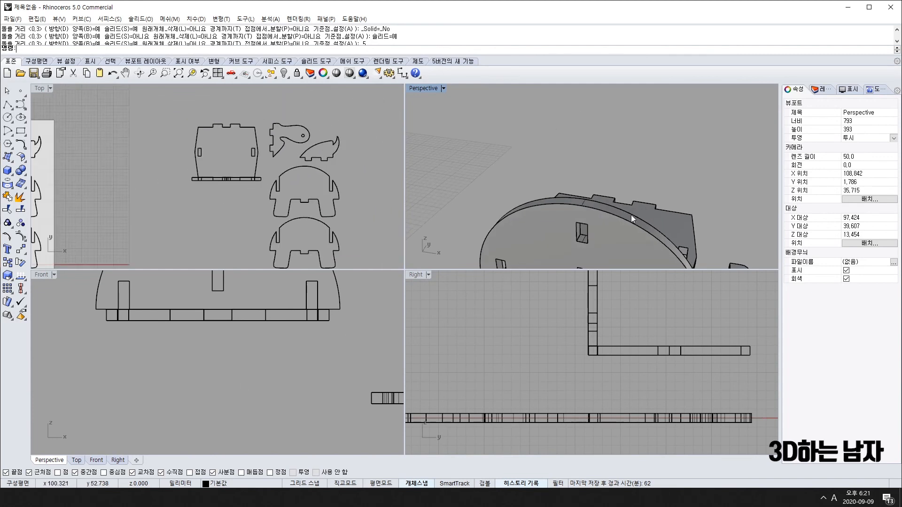
Mirror the half-round panel to the opposite end of the base plate.
left_click(597, 236)
type("mi")
key("Return")
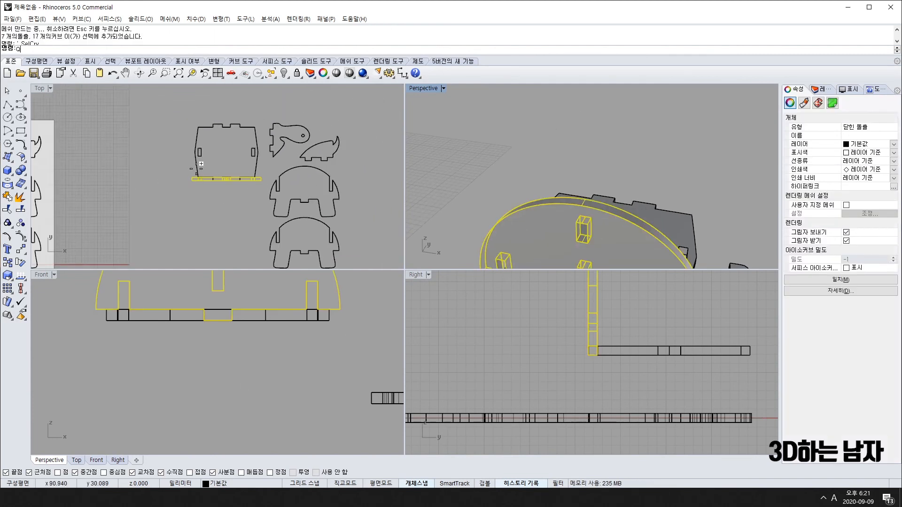
left_click(195, 152)
left_click(383, 151)
key("Escape")
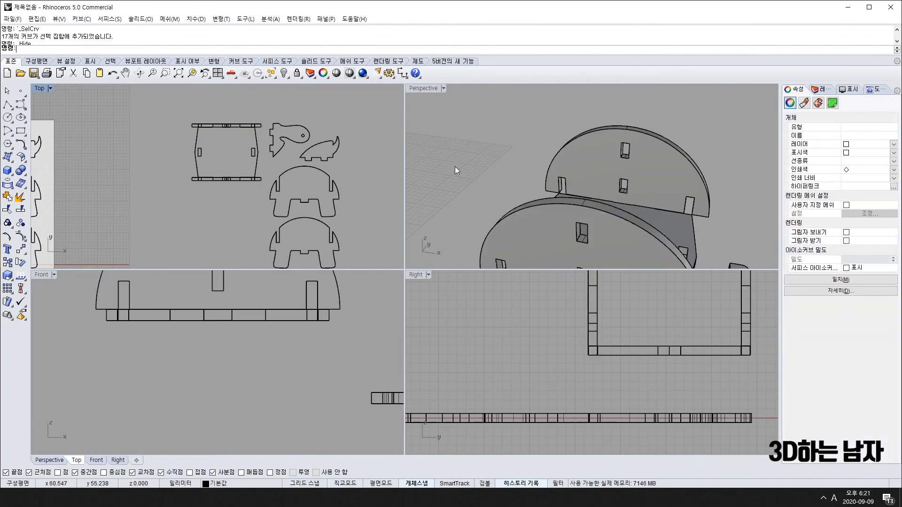
Select both half-round panels from a low side angle.
scroll(658, 159, "down", 3)
right_click_drag(658, 174, 569, 188)
left_click(560, 187)
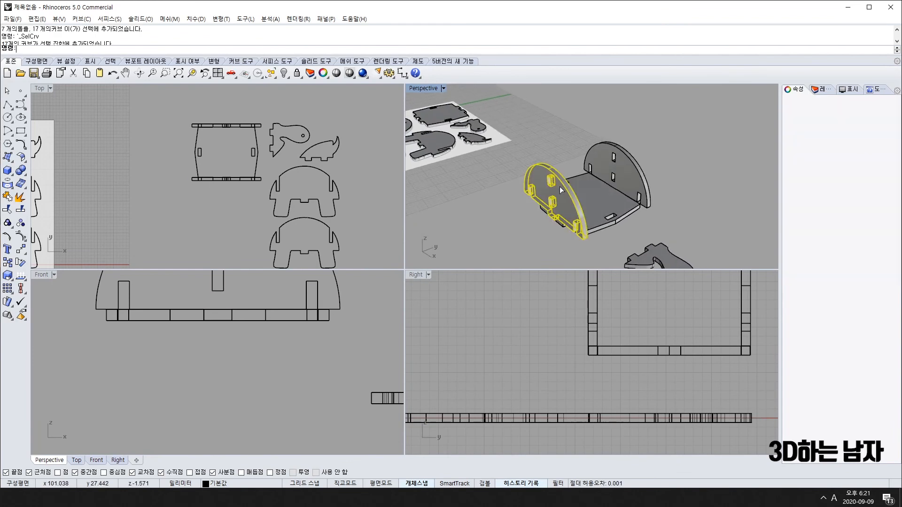
left_click(629, 164, "shift")
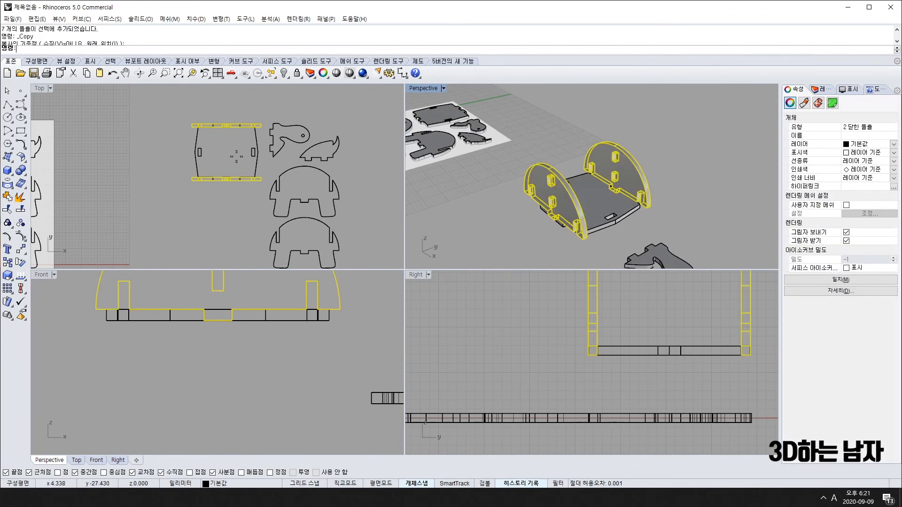
type("ro")
key("Return")
key("Escape")
Draw a guide polyline across the base plate from edge to edge.
type("pl")
key("Return")
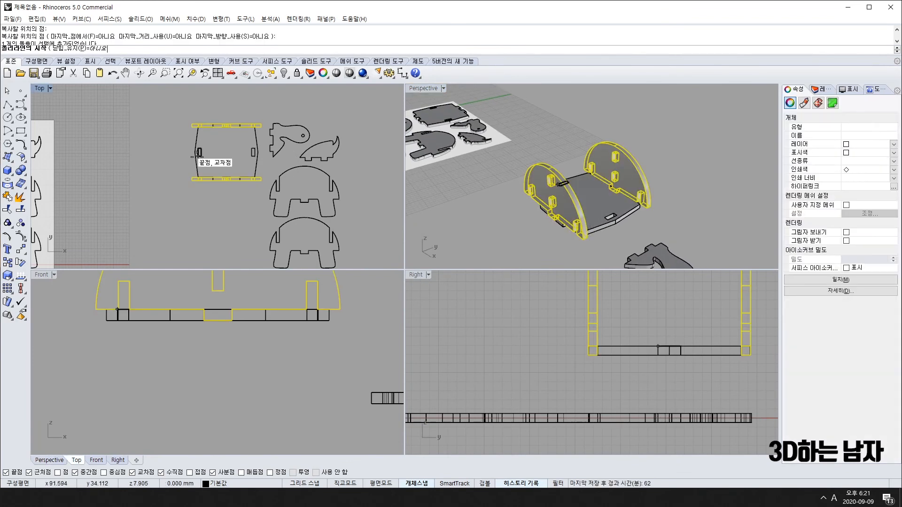
left_click(195, 153)
left_click(259, 153, "shift")
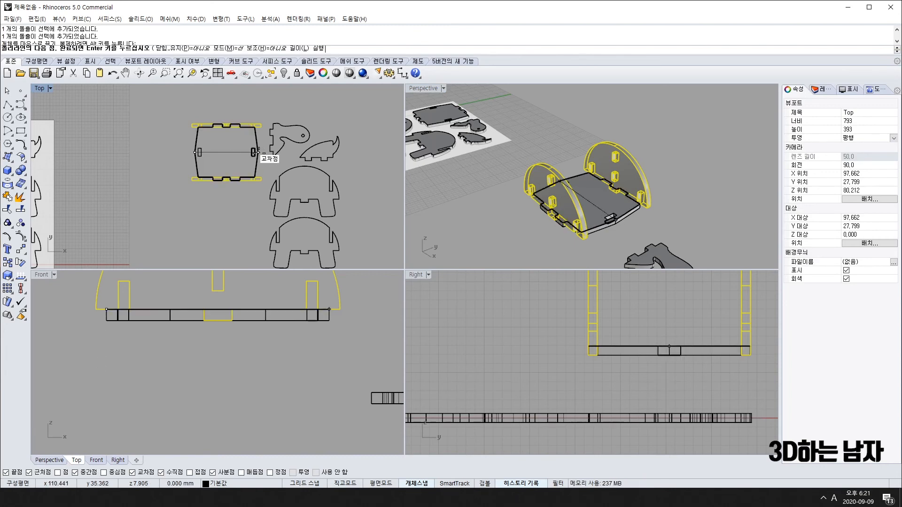
key("Return")
Try rotating both panels about the guide line's midpoint, then undo the wrong tilt.
type("r")
key("Return")
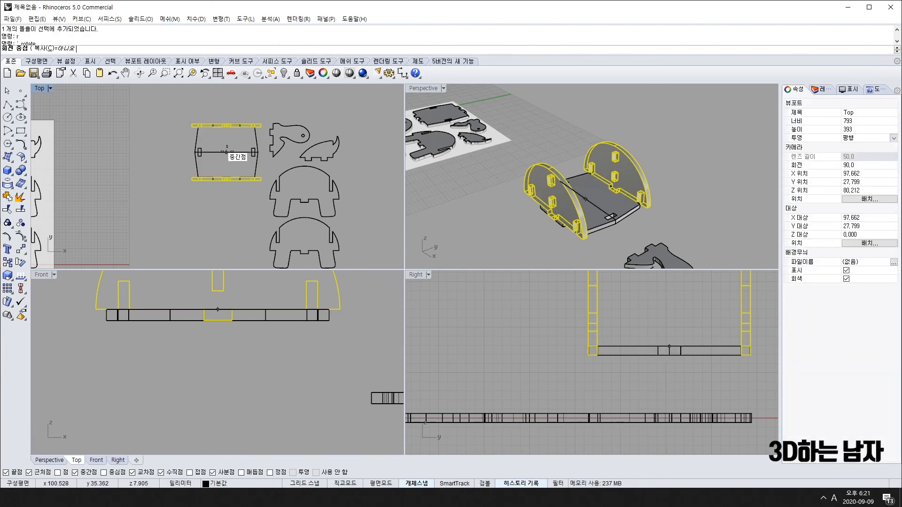
left_click(226, 153)
right_click_drag(227, 109, 228, 146)
left_click(230, 124, "shift")
left_click(337, 171)
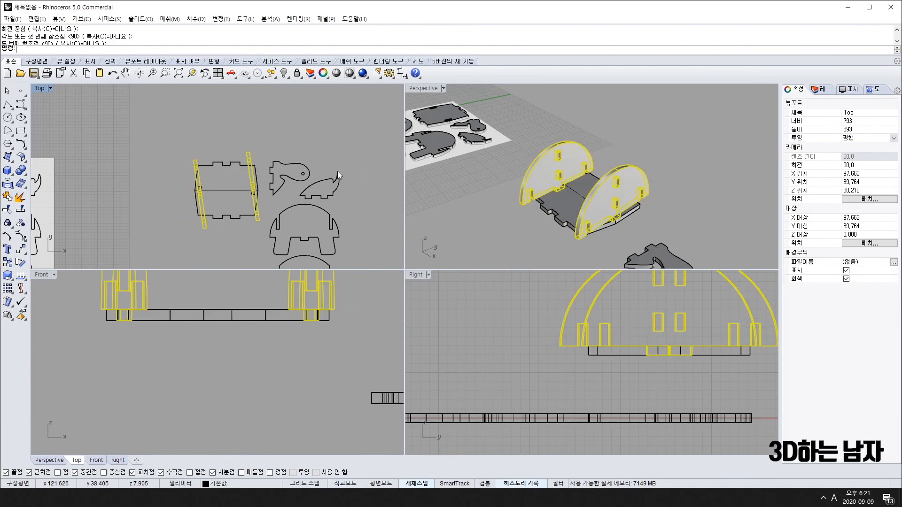
key("ctrl+z")
Restart the panel rotation, centring it at the plate's middle.
type("r")
key("Return")
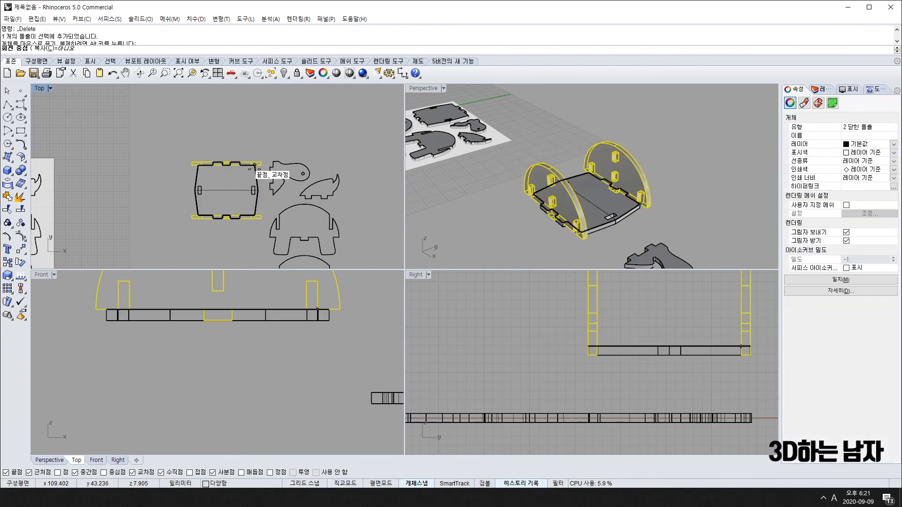
type("0")
key("Return")
key("Escape")
key("Return")
left_click(227, 190)
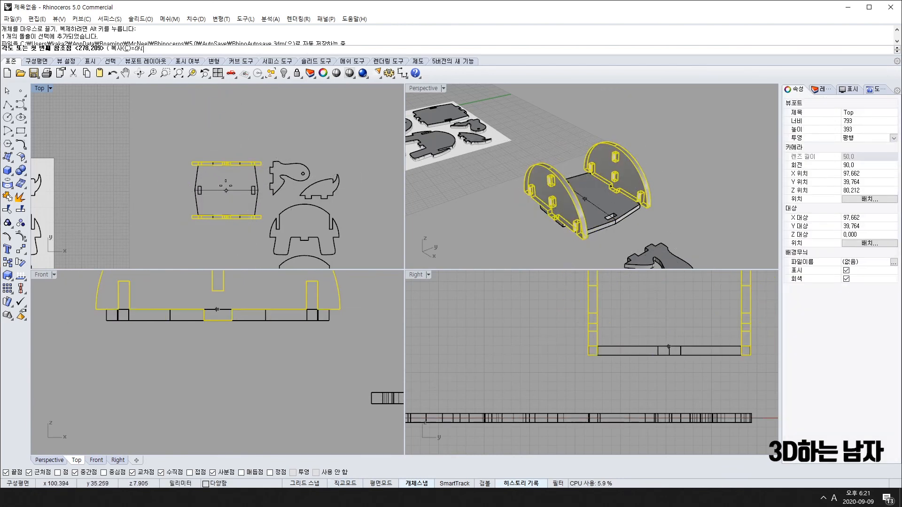
left_click(227, 110, "shift")
Turn both side panels 90 degrees, then inspect them from below and the other side.
left_click(360, 189, "shift")
left_click(382, 148)
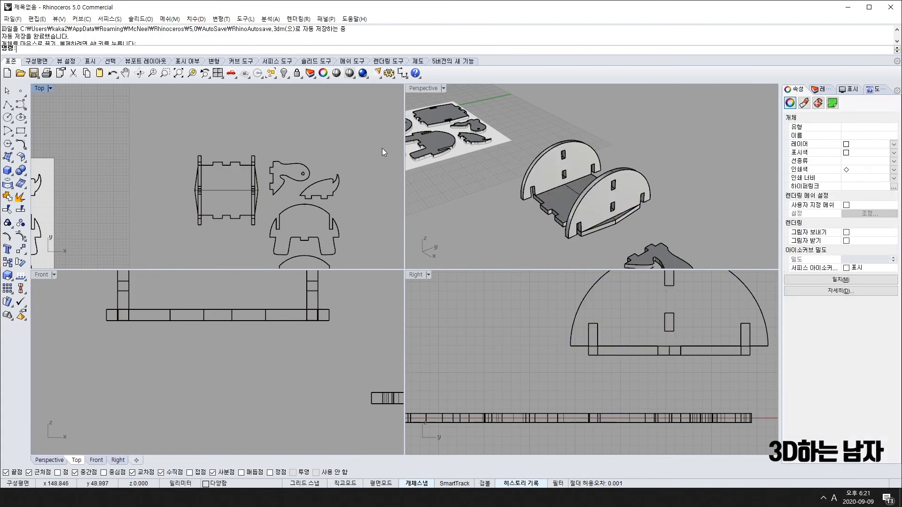
right_click_drag(594, 196, 572, 111)
scroll(584, 170, "up", 8)
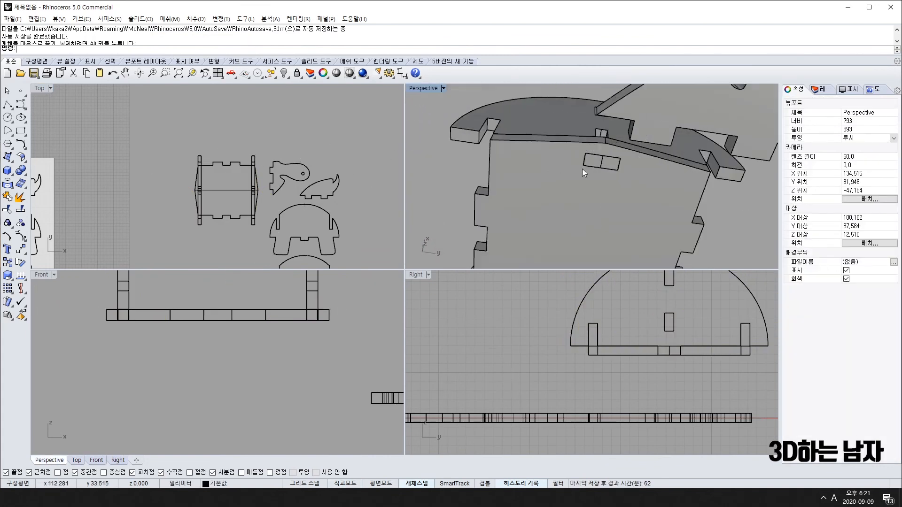
right_click_drag(584, 171, 548, 112)
right_click_drag(633, 178, 782, 216)
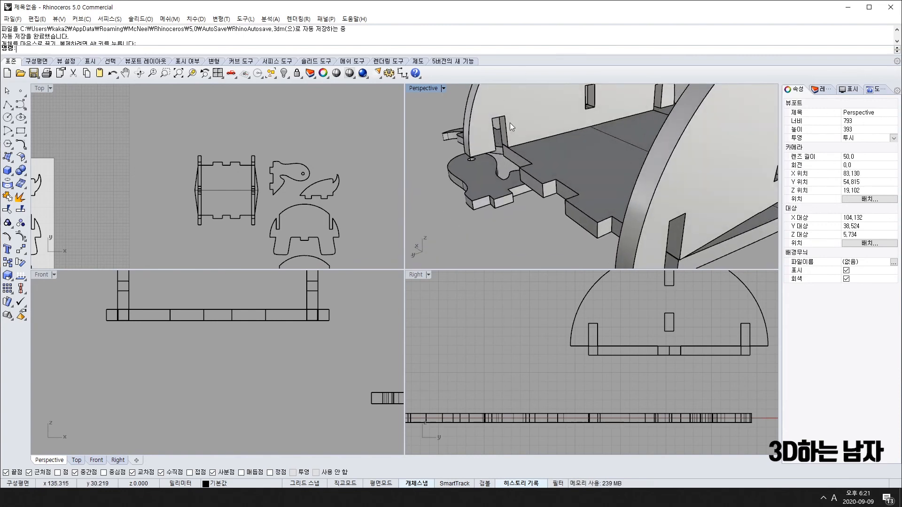
scroll(512, 126, "down", 8)
right_click_drag(503, 134, 717, 147)
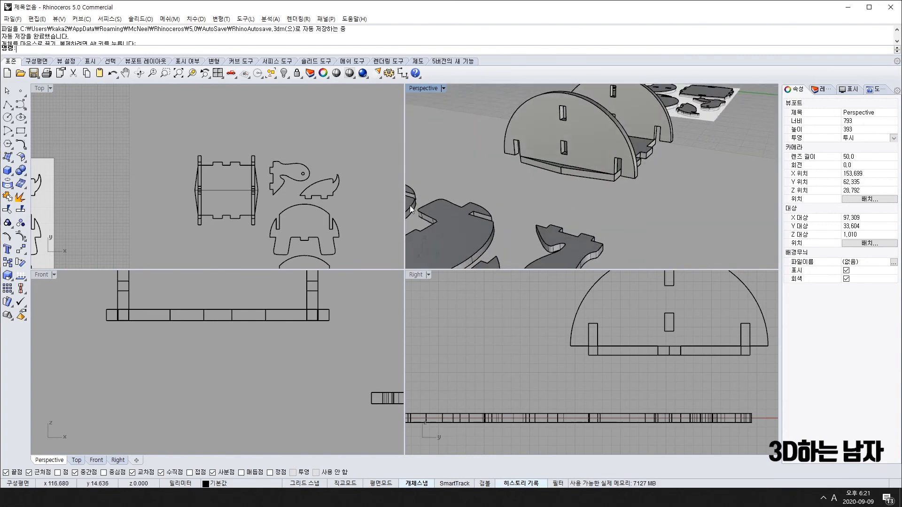
scroll(298, 187, "down", 3)
scroll(297, 187, "up", 5)
Rotate the shell-shaped part upright about its midpoint and move it toward the body.
left_click(298, 176)
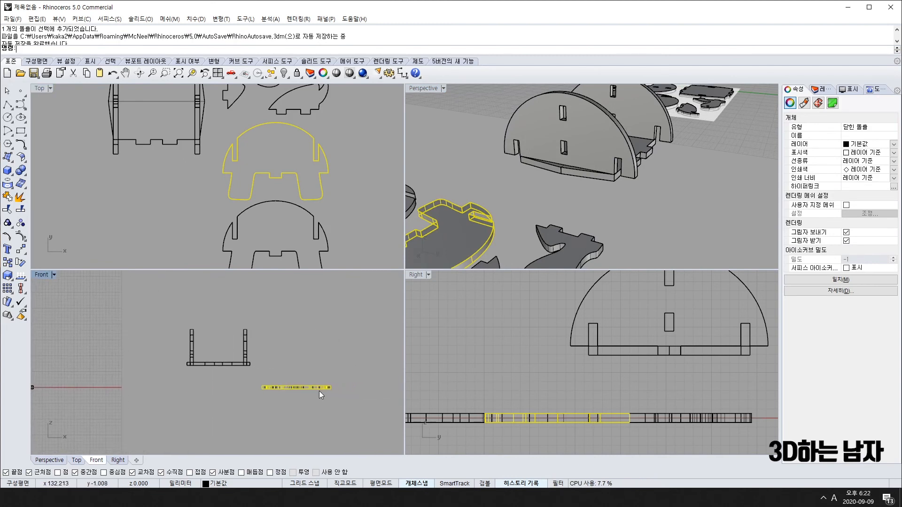
scroll(518, 409, "down", 2)
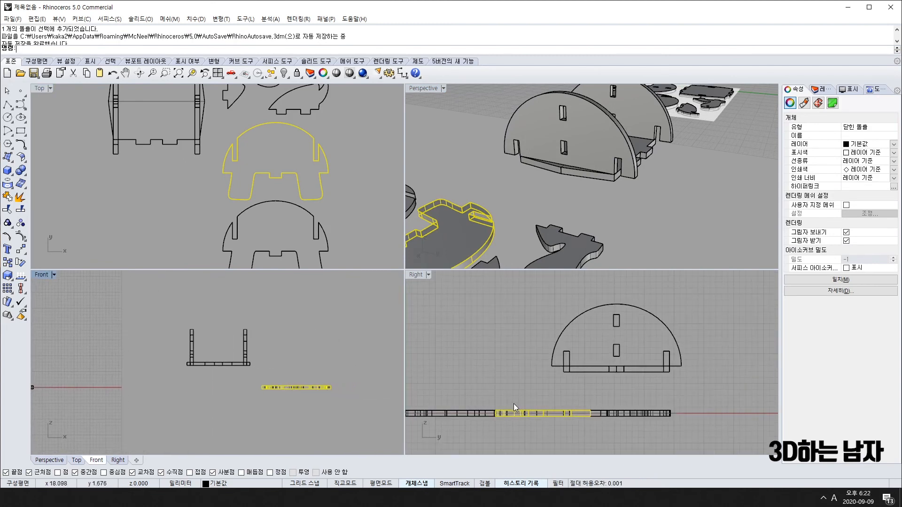
left_click(510, 411)
key("space")
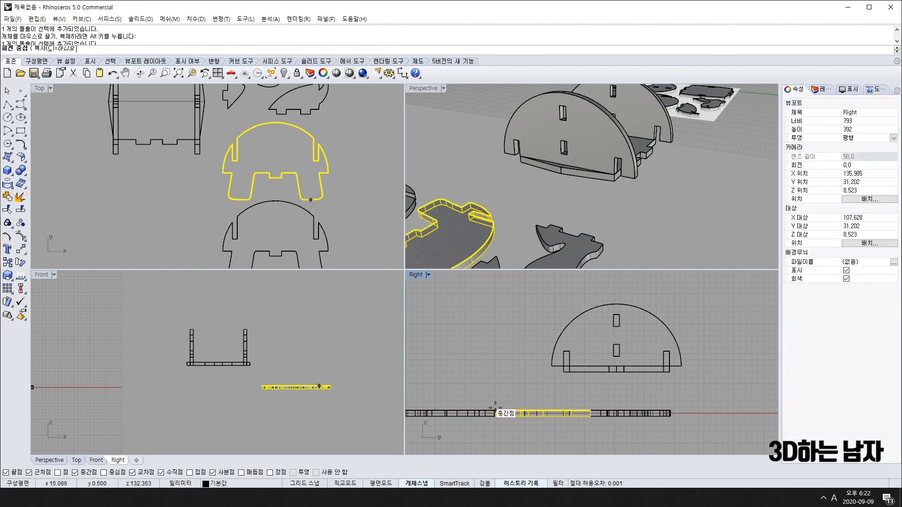
left_click(495, 411)
left_click(665, 413)
left_click(492, 363)
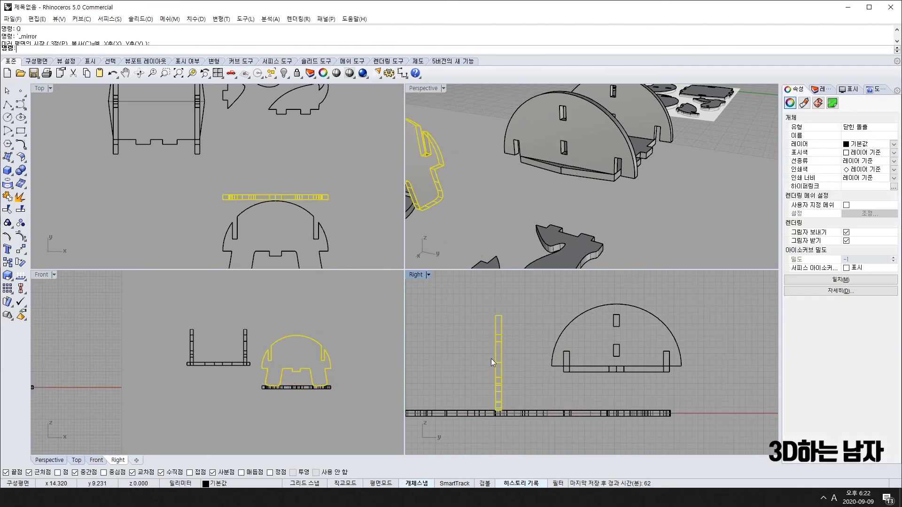
left_click(323, 198)
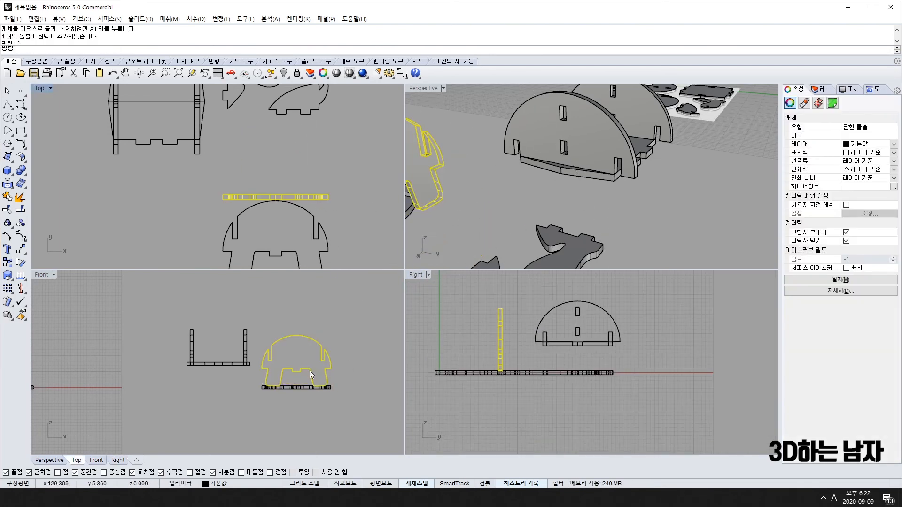
left_click_drag(310, 375, 228, 370)
left_click(605, 193)
Raise the shell profile straight upward.
right_click_drag(605, 193, 659, 156)
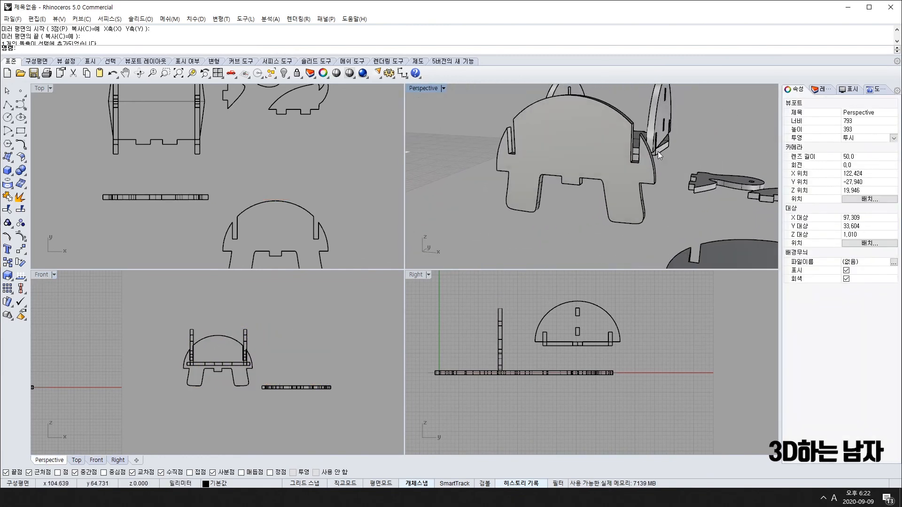
scroll(190, 189, "down", 8)
left_click(182, 192)
scroll(181, 193, "up", 8)
left_click_drag(186, 191, 181, 147, "shift")
scroll(177, 134, "up", 6)
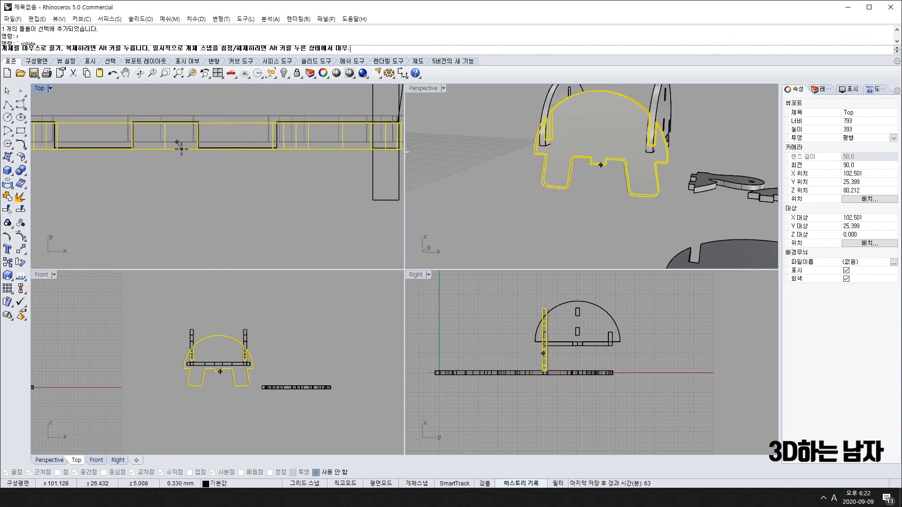
left_click(204, 206)
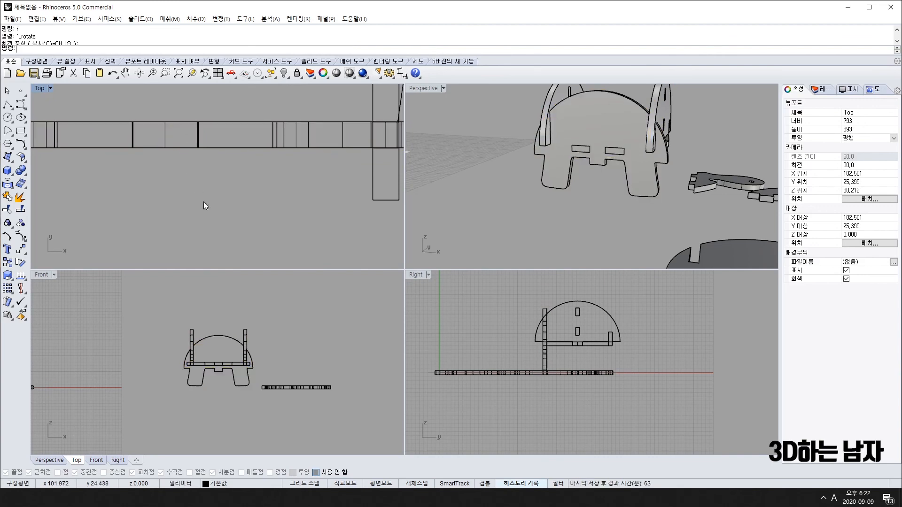
Adjust the shell profile's height in the side view so it fits the notch.
left_click(653, 188)
scroll(558, 340, "up", 5)
mouse_move(529, 389)
left_mouse_down("shift")
mouse_move(526, 362)
mouse_move(528, 371)
left_mouse_up("shift")
scroll(213, 367, "up", 4)
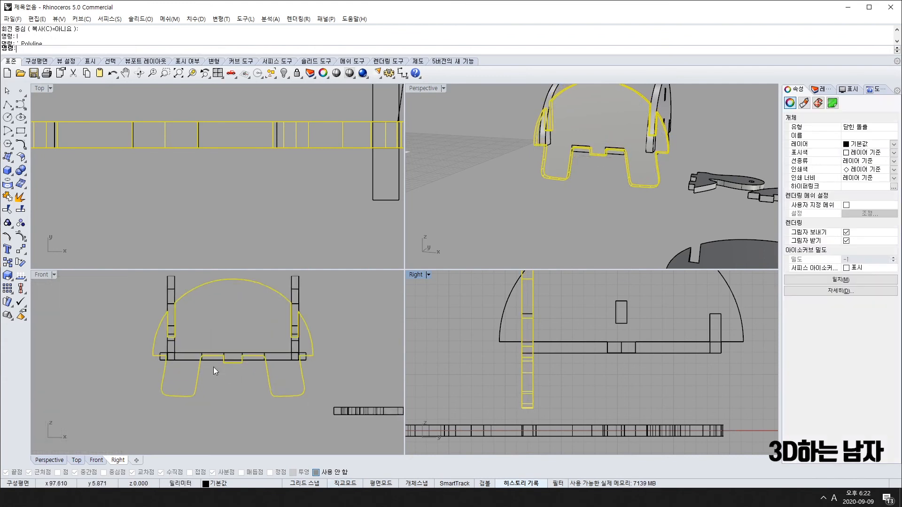
scroll(255, 359, "up", 4)
left_click_drag(255, 361, 256, 349, "shift")
left_click(341, 362)
scroll(676, 182, "down", 5)
right_click_drag(676, 181, 525, 213)
scroll(627, 160, "up", 8)
Mirror the side panel across the body's centre to create the opposite wall.
left_click(488, 257)
scroll(339, 199, "down", 14)
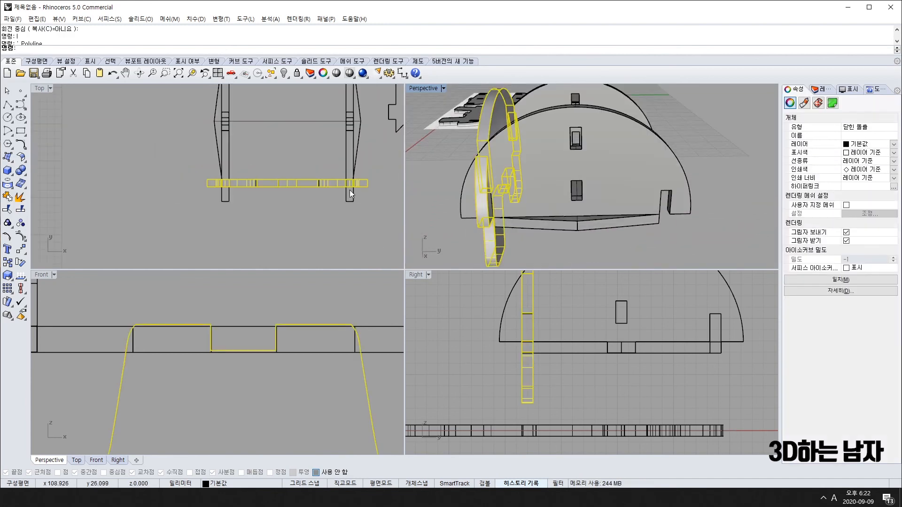
scroll(633, 316, "down", 12)
right_click_drag(638, 318, 624, 353)
scroll(116, 262, "down", 4)
scroll(219, 198, "down", 8)
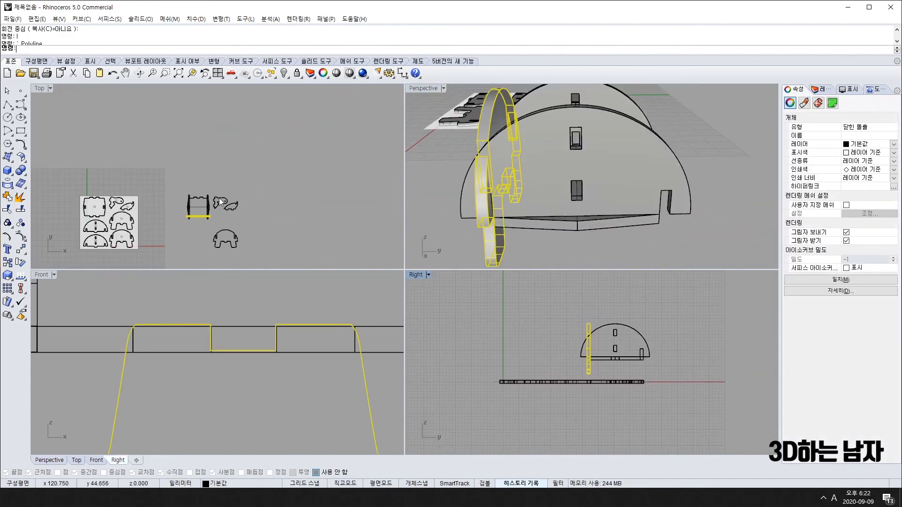
scroll(200, 204, "up", 10)
right_click_drag(158, 234, 150, 211)
type("mi")
key("space")
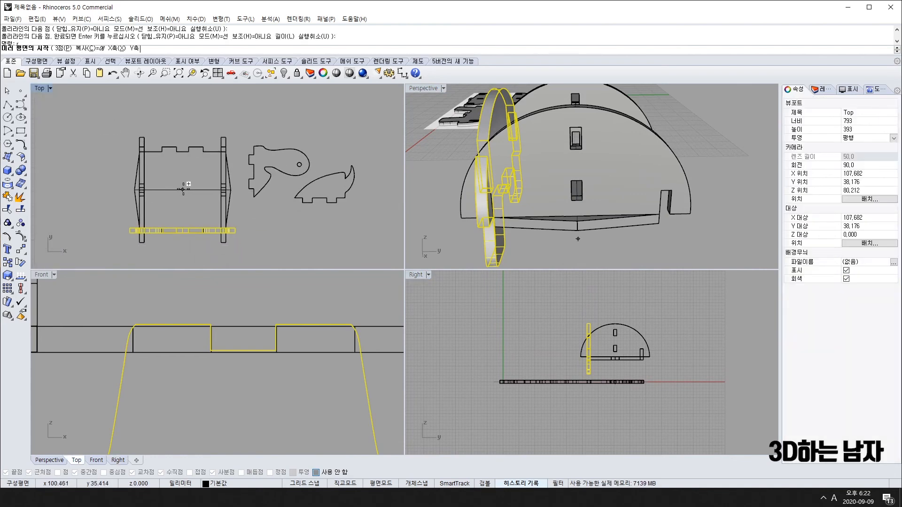
left_click(182, 190)
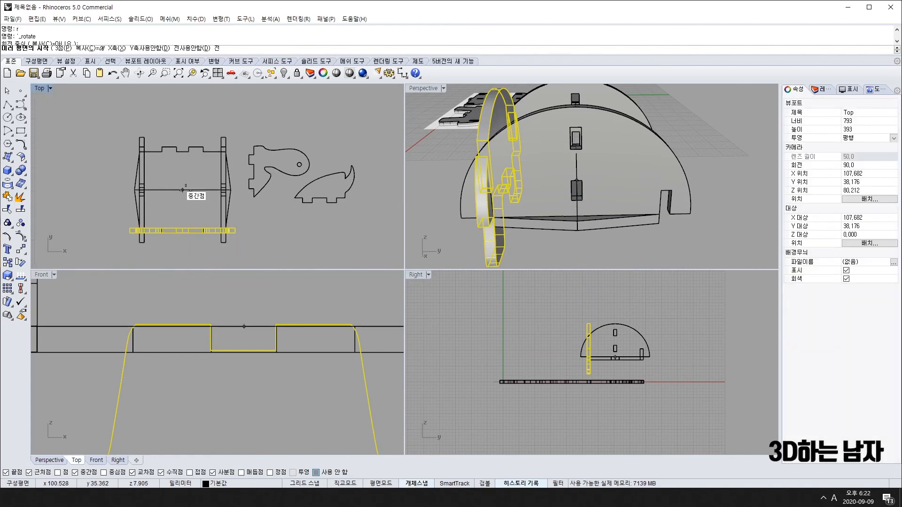
left_click(385, 196, "shift")
left_click(295, 243)
Delete the stray horizontal line and inspect the finished turtle body.
scroll(295, 243, "down", 10)
right_click_drag(314, 227, 284, 158)
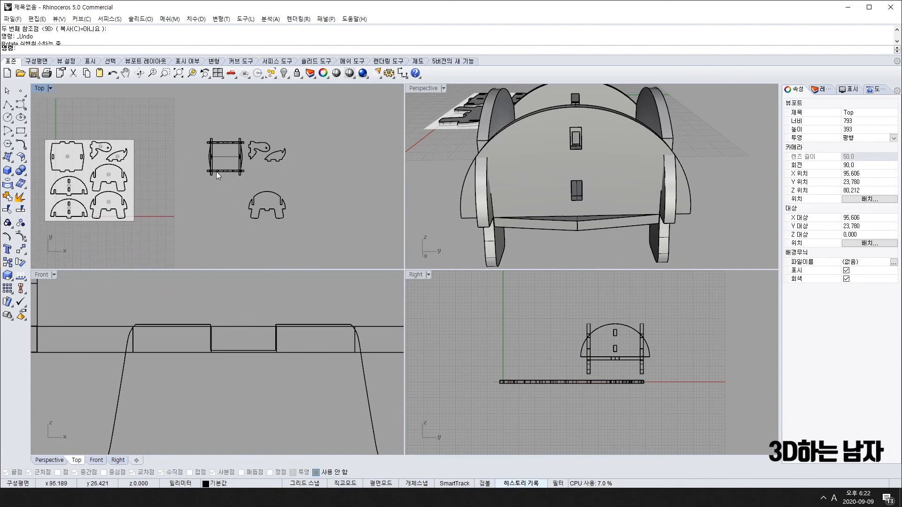
scroll(218, 168, "up", 10)
left_click(234, 153)
key("Delete")
scroll(609, 148, "down", 6)
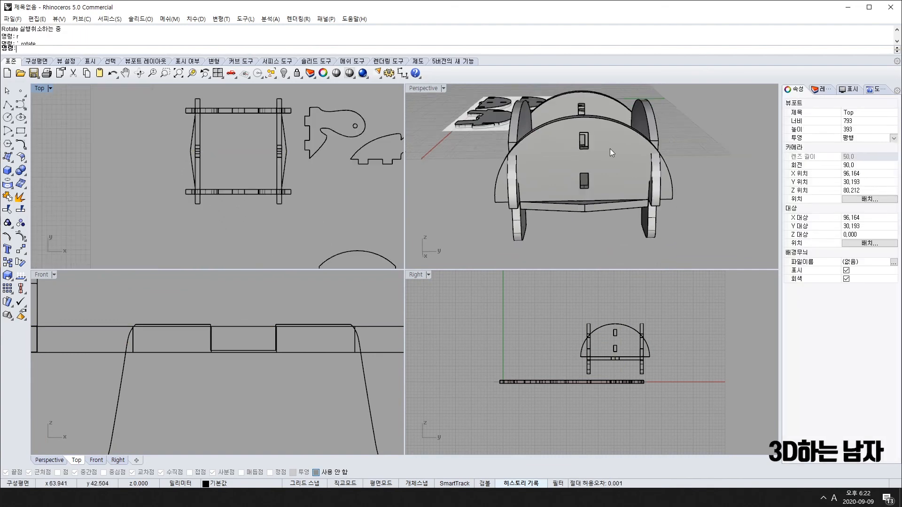
right_click_drag(651, 162, 590, 188)
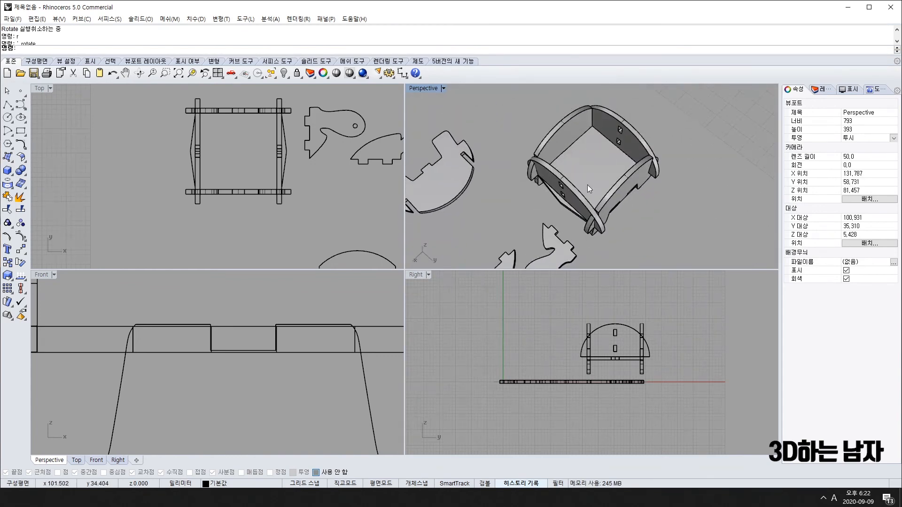
left_click(349, 117)
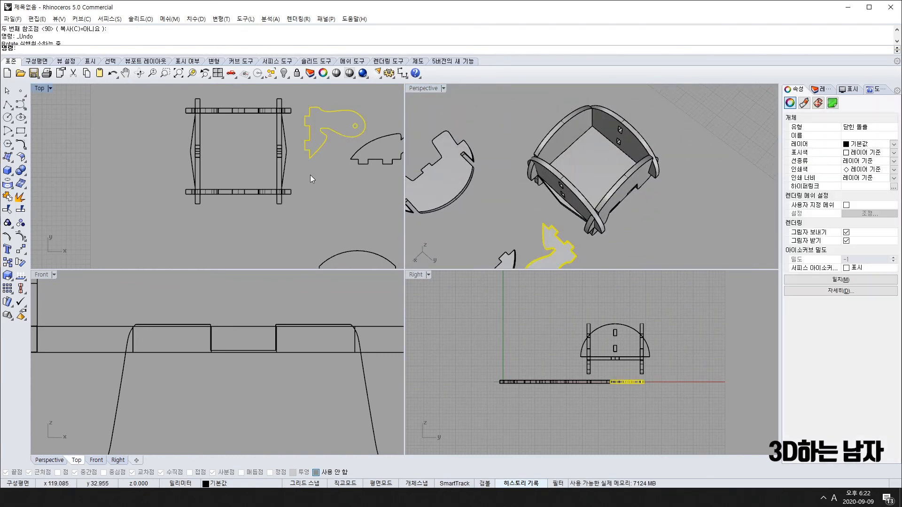
Rotate the head piece upright and lift it to body height.
scroll(256, 360, "down", 3)
scroll(255, 359, "down", 3)
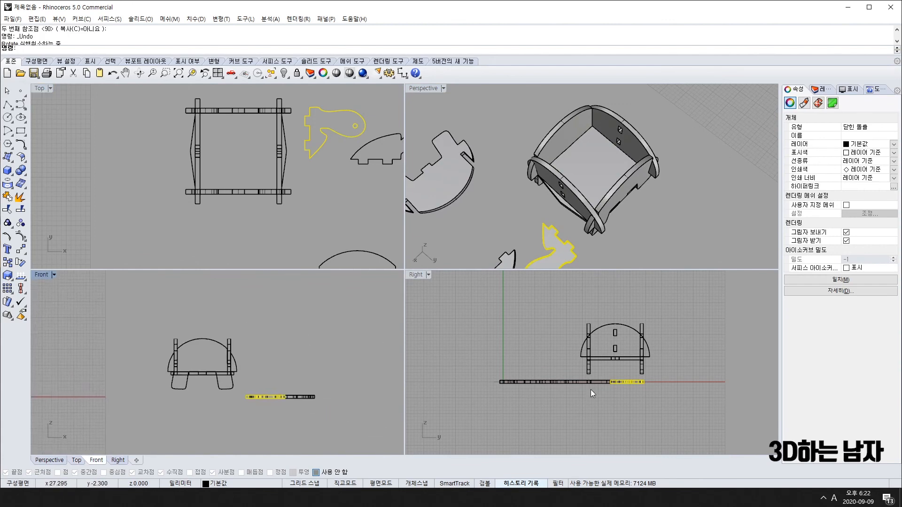
right_click_drag(645, 384, 577, 379)
key("space")
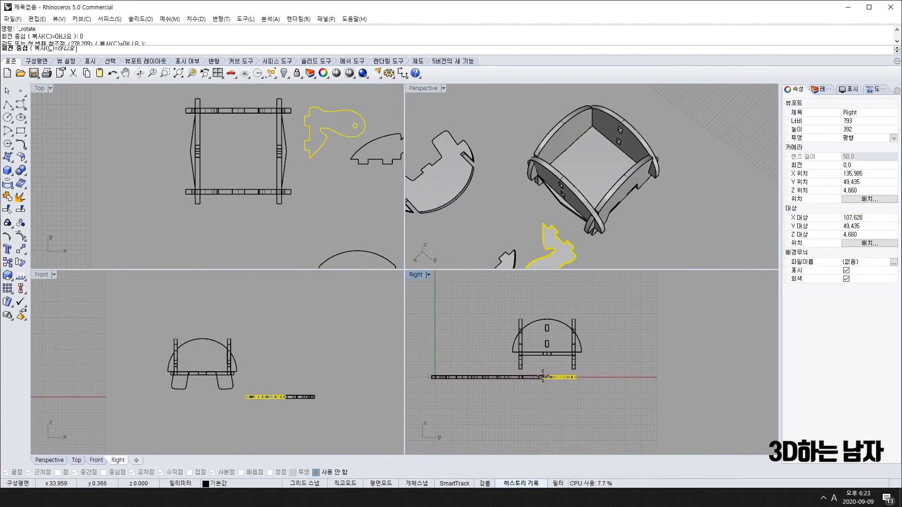
left_click(552, 289)
scroll(542, 348, "up", 2)
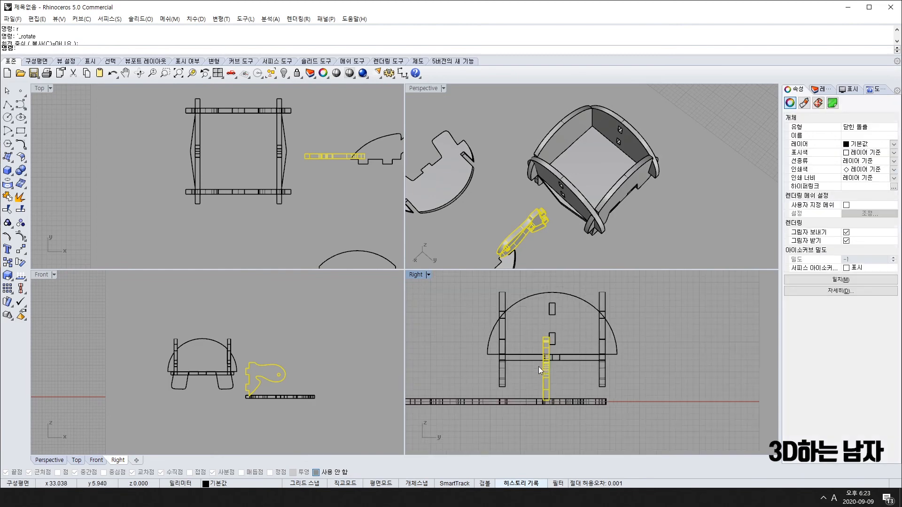
left_click_drag(553, 347, 554, 323)
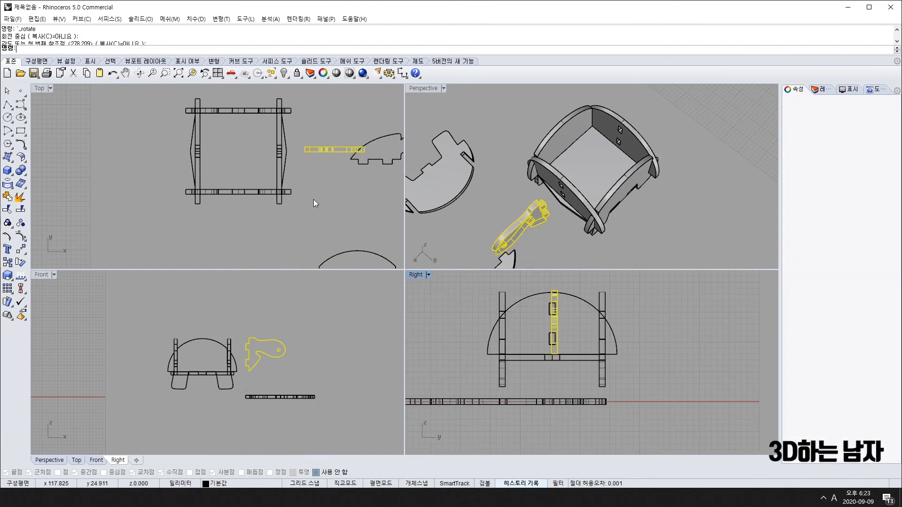
left_click(314, 201)
right_click_drag(548, 229, 549, 188)
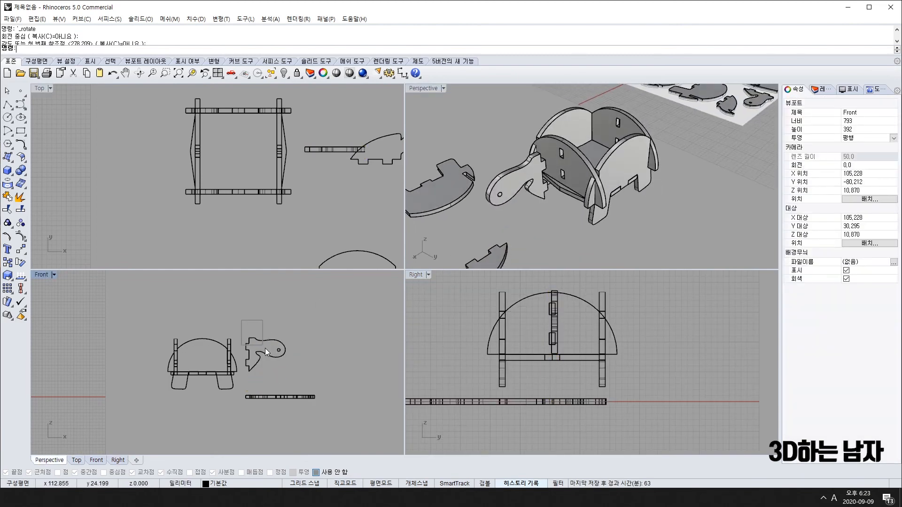
Flip the head piece with Mirror in the front view and delete the unflipped original.
left_click(265, 348)
scroll(278, 364, "up", 4)
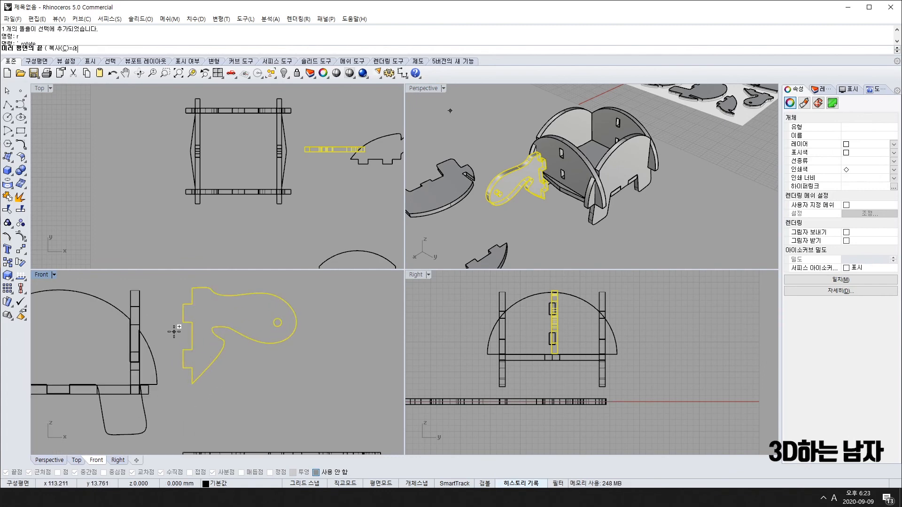
left_click(383, 339, "shift")
key("ctrl+z")
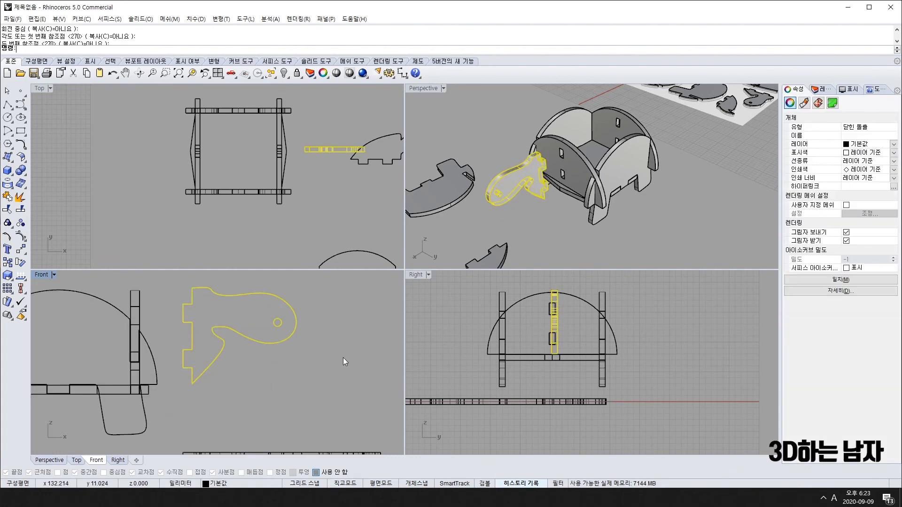
key("space")
left_click(186, 340)
left_click(357, 349, "shift")
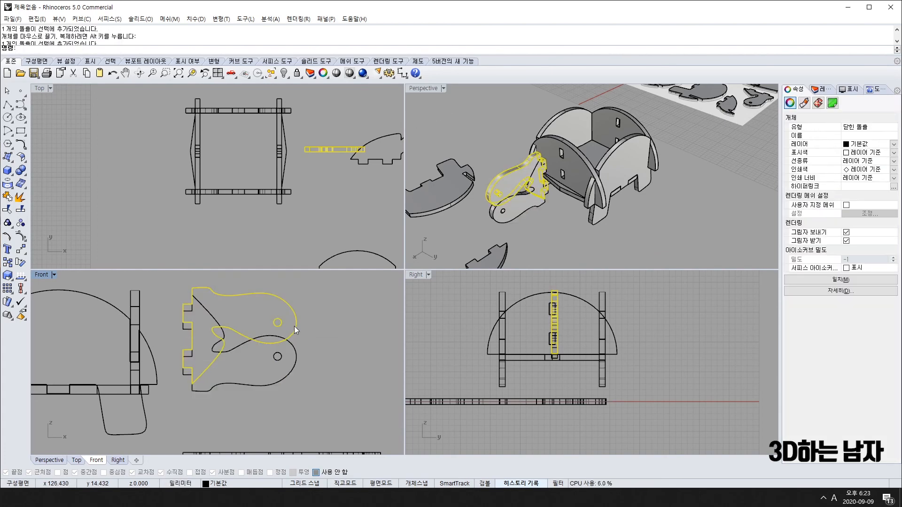
key("Delete")
Slide the head piece into the body's front slots and fine-tune its position.
left_click_drag(240, 343, 188, 340)
scroll(149, 312, "up", 4)
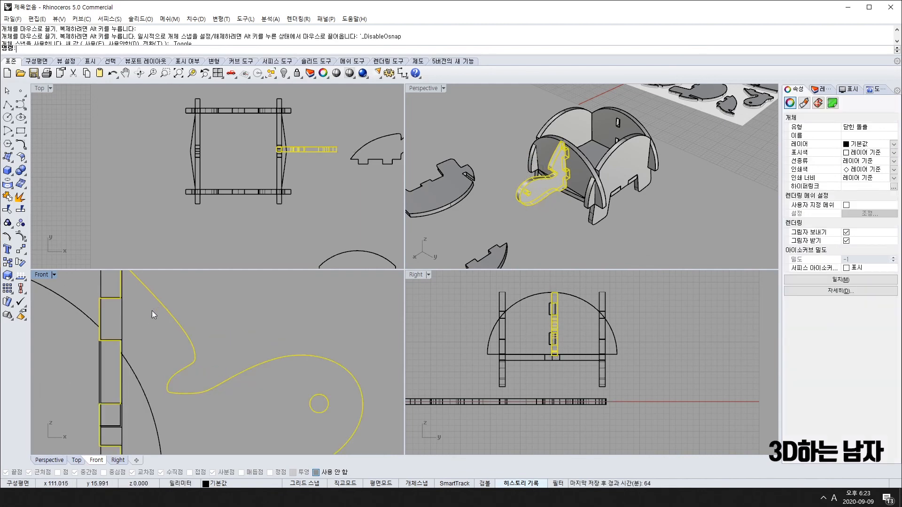
right_click_drag(133, 321, 133, 329)
key("ctrl+alt+Right")
key("ctrl+alt+Right")
key("ctrl+alt+Right")
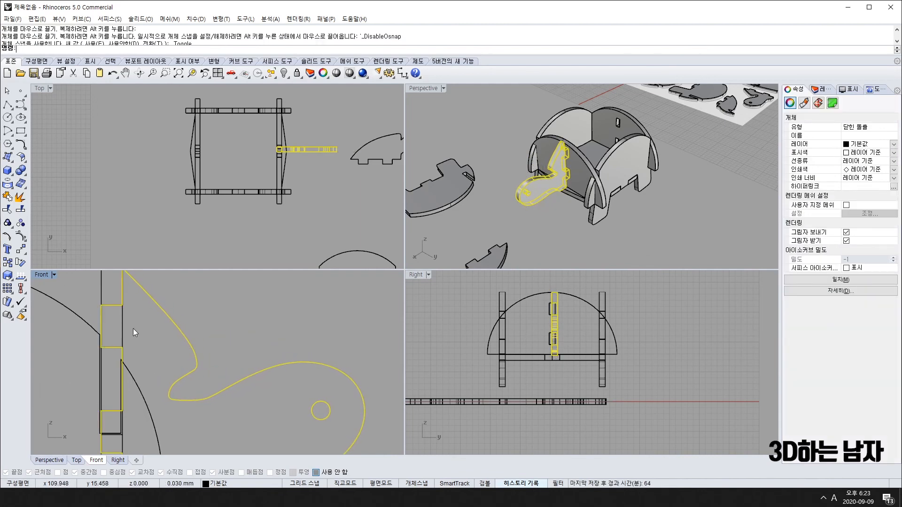
left_click(275, 317)
right_click_drag(583, 254, 580, 208)
Turn the small tail piece vertical in the side view.
left_click(715, 210)
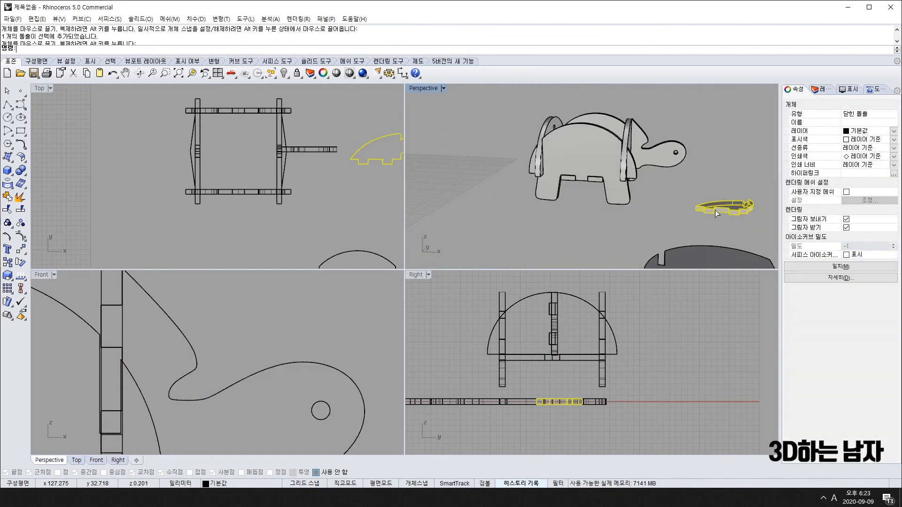
right_click_drag(570, 392, 490, 375)
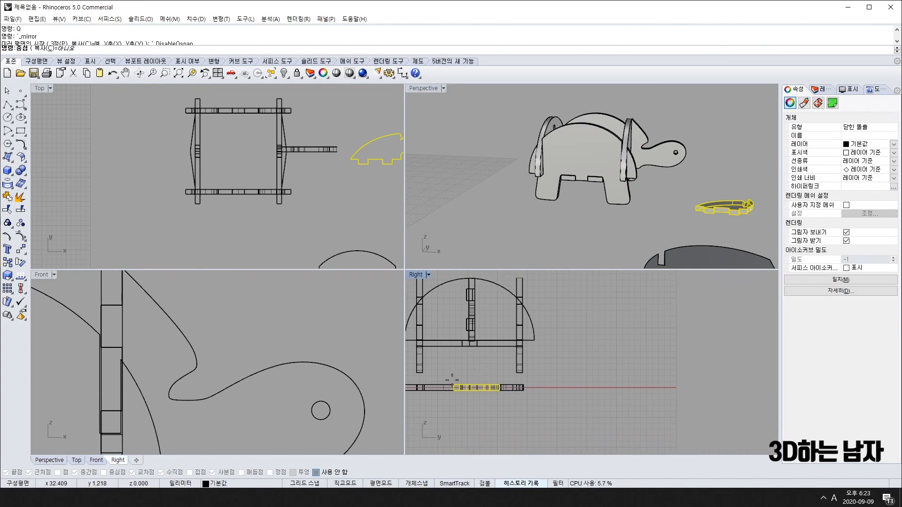
left_click(458, 303)
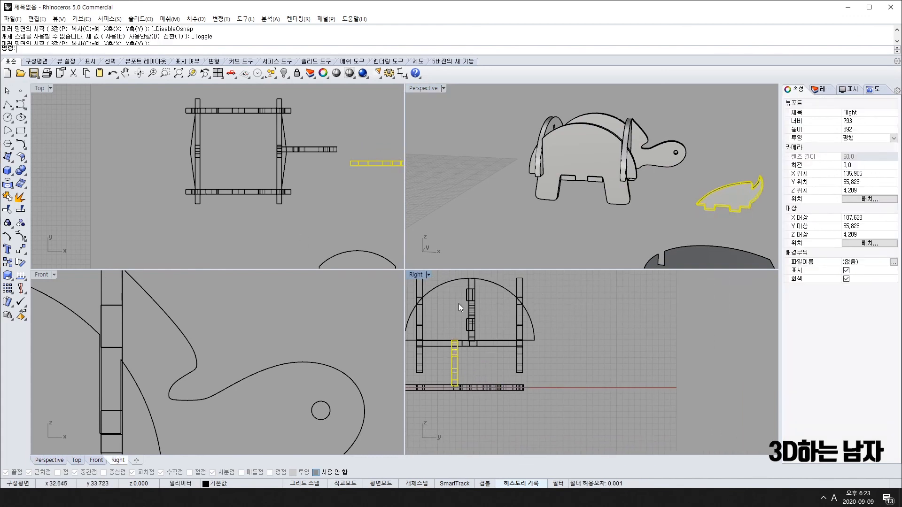
scroll(320, 222, "down", 5)
scroll(668, 208, "down", 5)
right_click_drag(668, 208, 688, 221)
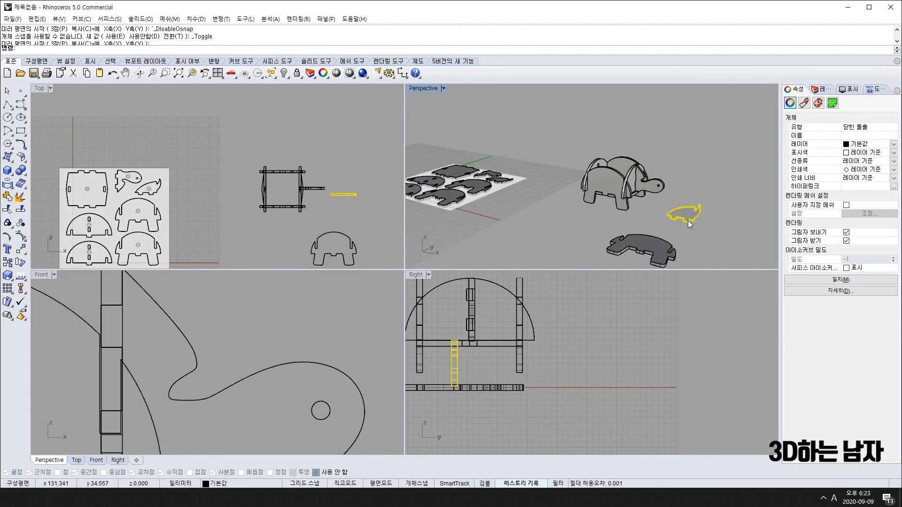
scroll(255, 354, "down", 10)
right_click_drag(255, 354, 211, 356)
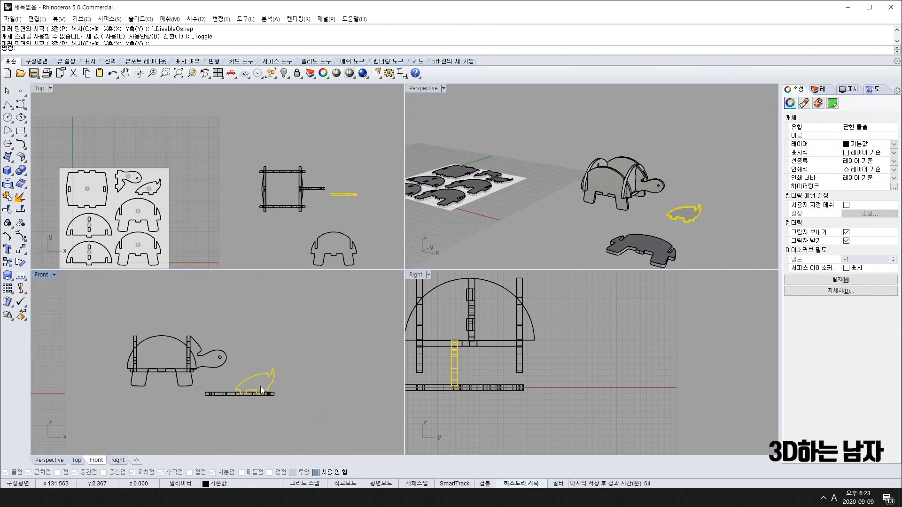
Rotate the tail piece upright in the front view and flip it with Mirror.
key("space")
left_click(273, 316)
left_click(358, 352)
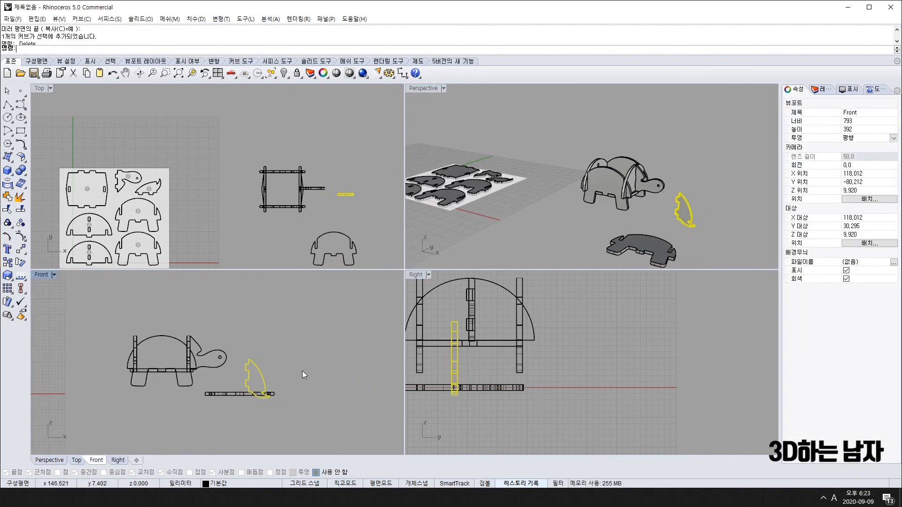
type("mi")
key("space")
left_click(254, 378)
left_click(254, 315)
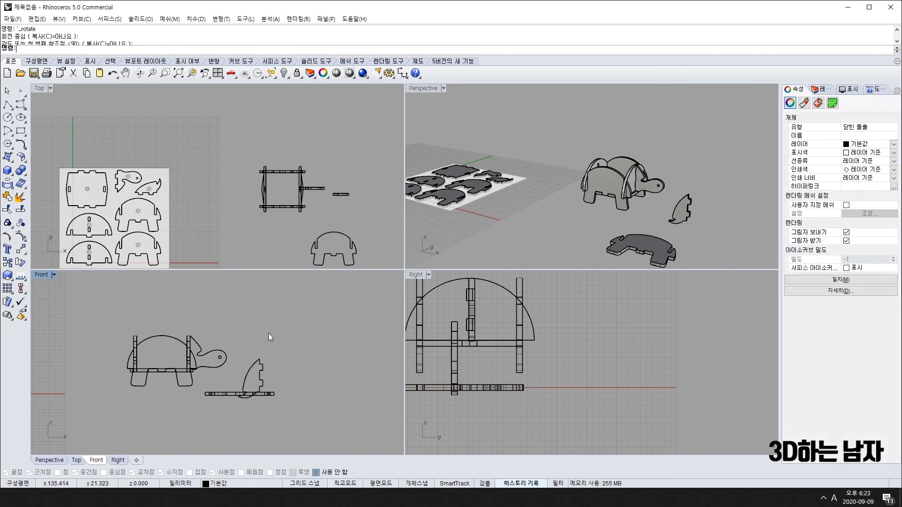
Move the tail piece to the rear and fit its tabs into the shell slots.
left_click(260, 368)
left_click_drag(260, 368, 133, 351)
scroll(133, 350, "up", 10)
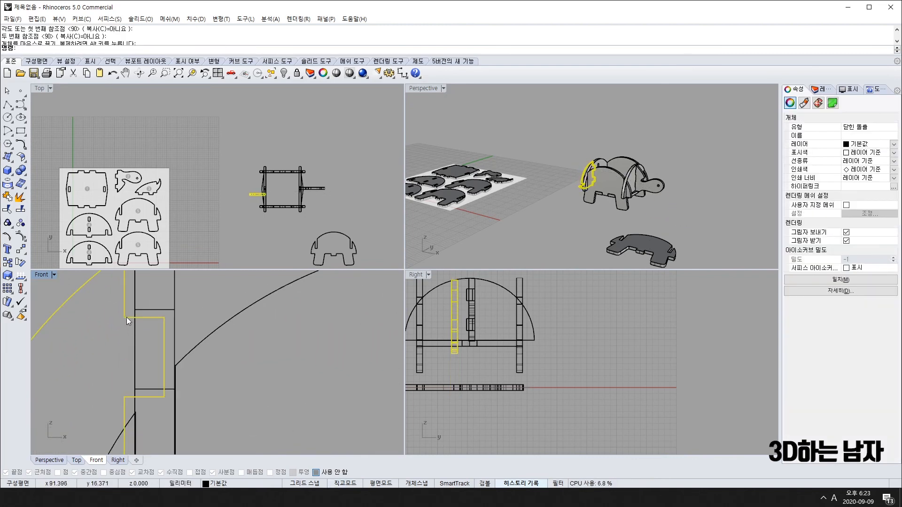
left_click_drag(127, 318, 135, 311)
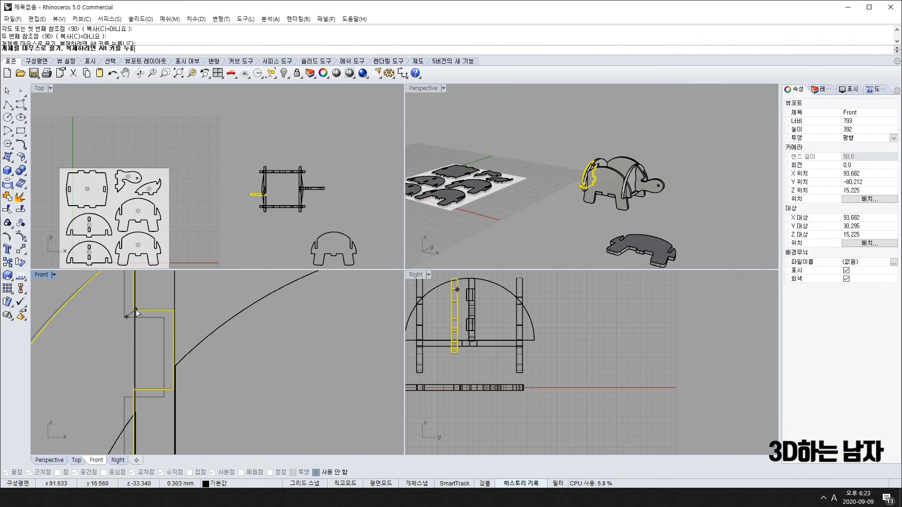
scroll(196, 387, "down", 4)
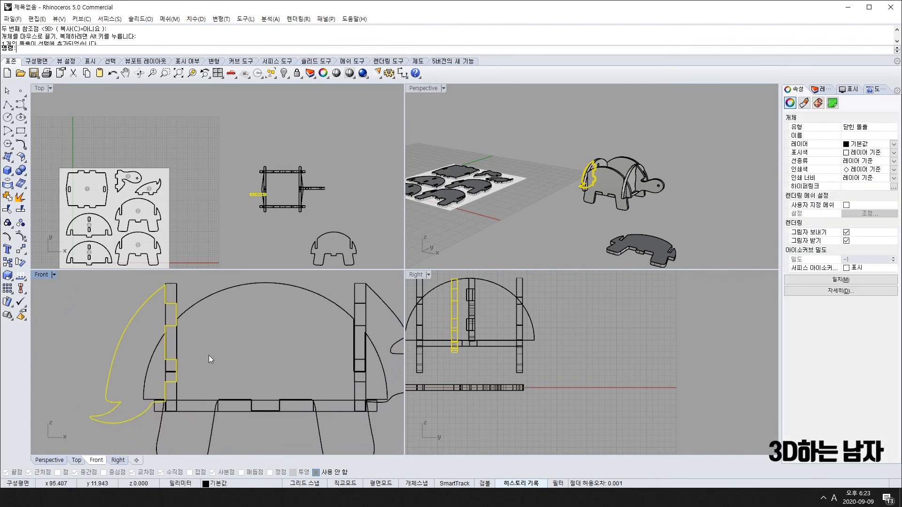
right_click_drag(726, 192, 499, 205)
left_click(653, 191)
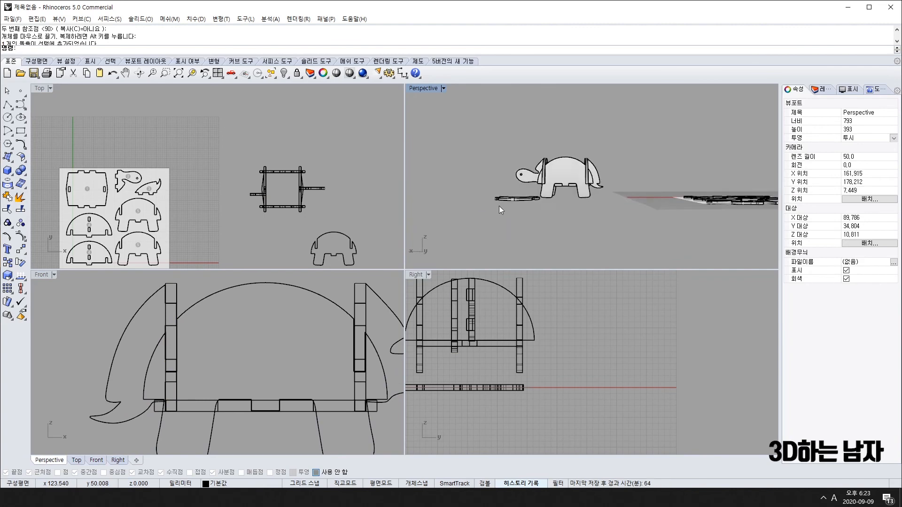
scroll(560, 172, "up", 8)
right_click_drag(559, 171, 441, 202)
Centre the tail piece on the shell in the top view.
left_click(257, 193)
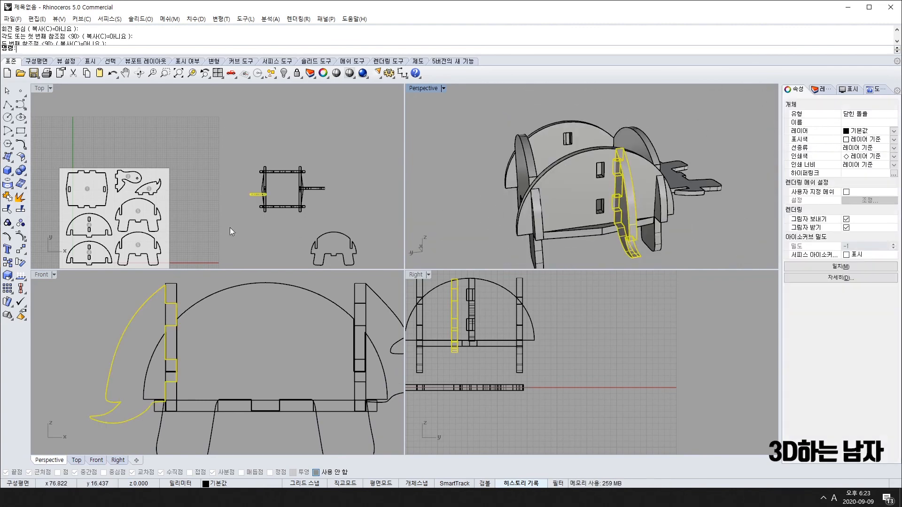
scroll(257, 193, "up", 4)
left_click_drag(255, 200, 255, 165, "shift")
left_click(510, 260)
mouse_move(467, 223)
right_mouse_down()
mouse_move(608, 215)
mouse_move(525, 184)
mouse_move(449, 177)
mouse_move(493, 246)
mouse_move(503, 137)
mouse_move(484, 263)
mouse_move(474, 230)
right_mouse_up()
Undo the mistaken extra mirrored copy of the tail piece.
right_click_drag(551, 184, 566, 202)
left_click(528, 217)
key("ctrl+z")
Window-select all seven turtle parts and drag them beside the parts sheet in the top view.
left_click_drag(543, 131, 643, 221)
scroll(299, 222, "down", 5)
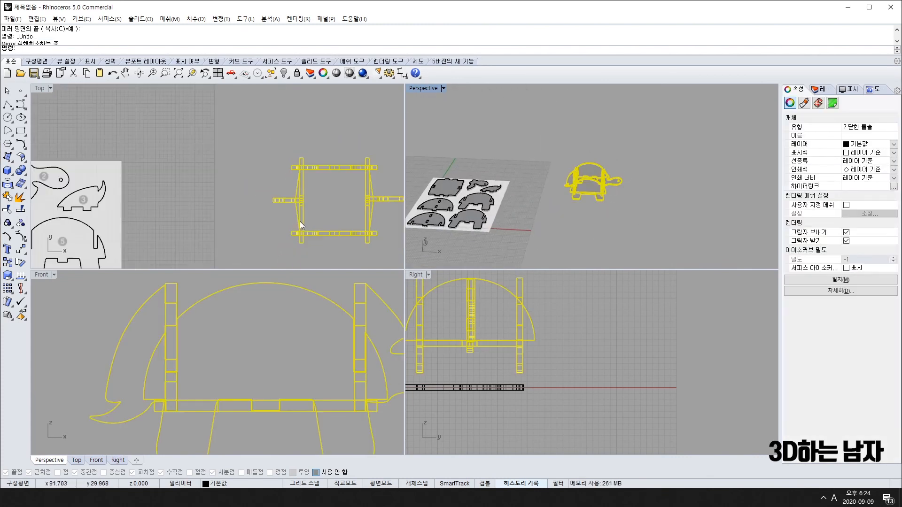
left_click_drag(294, 215, 205, 167)
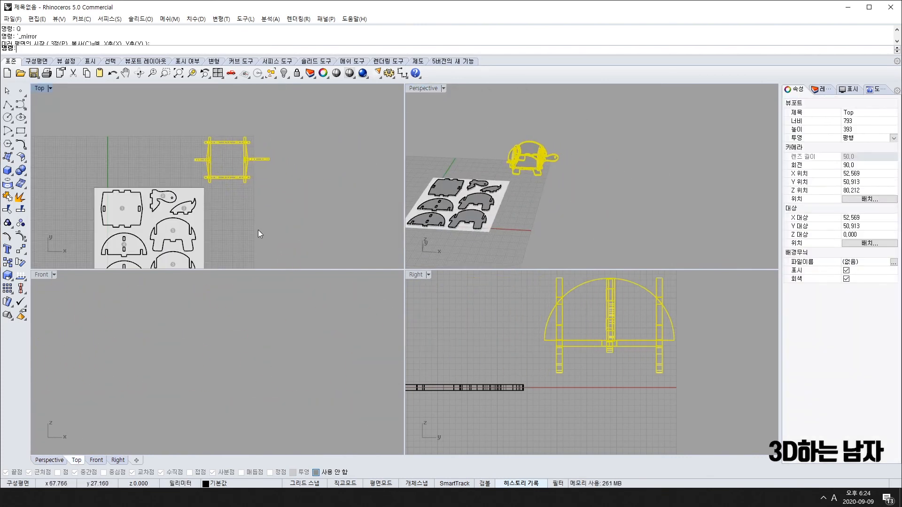
scroll(235, 237, "down", 4)
right_click_drag(234, 238, 216, 184)
left_click_drag(198, 133, 214, 182)
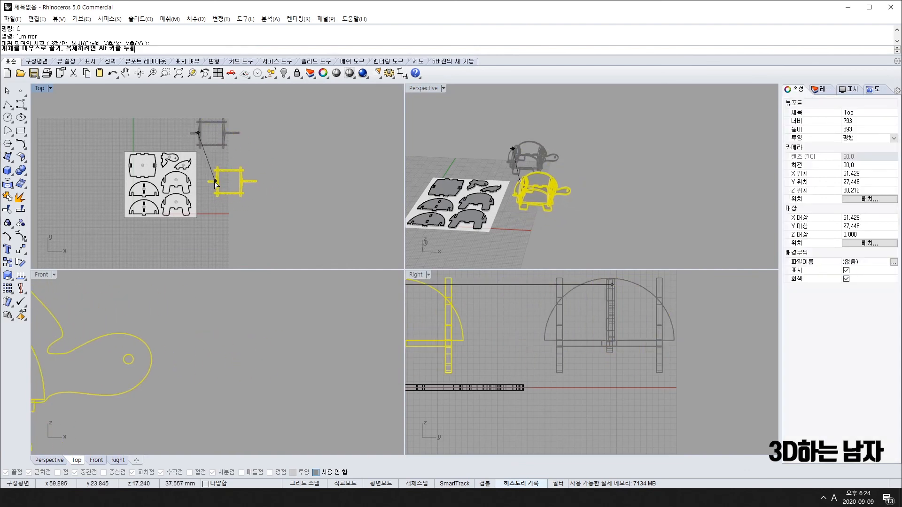
left_click(201, 237)
scroll(168, 168, "up", 8)
scroll(168, 169, "down", 4)
mouse_move(175, 221)
right_mouse_down()
mouse_move(153, 199)
mouse_move(173, 217)
right_mouse_up()
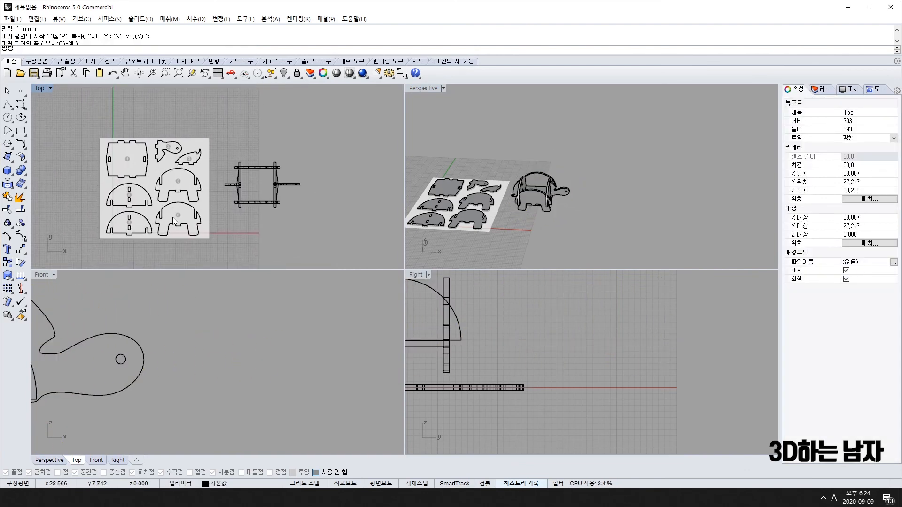